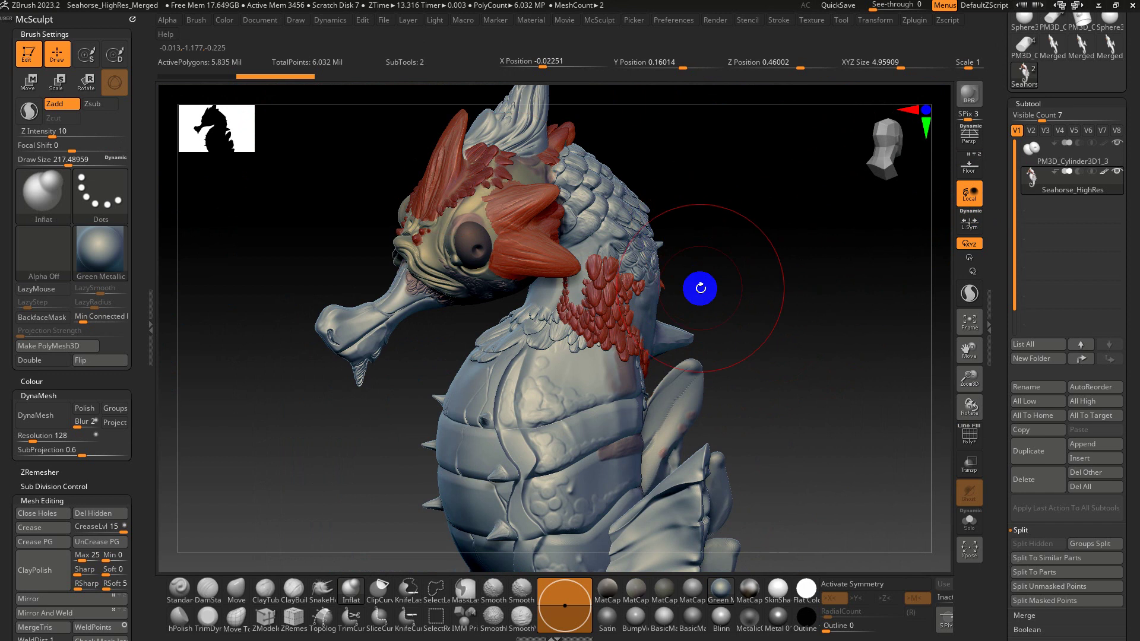
- Show the colour settings, switch to the Paint brush, and undo a test colour stroke made down the belly
drag(694, 285, 712, 306)
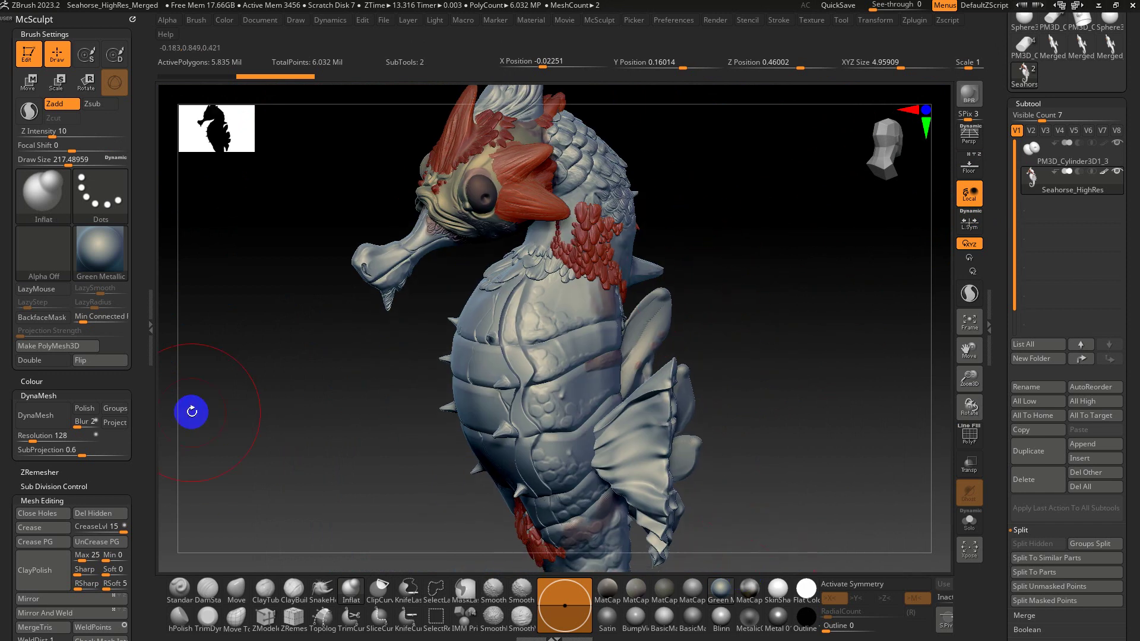
drag(140, 432, 141, 387)
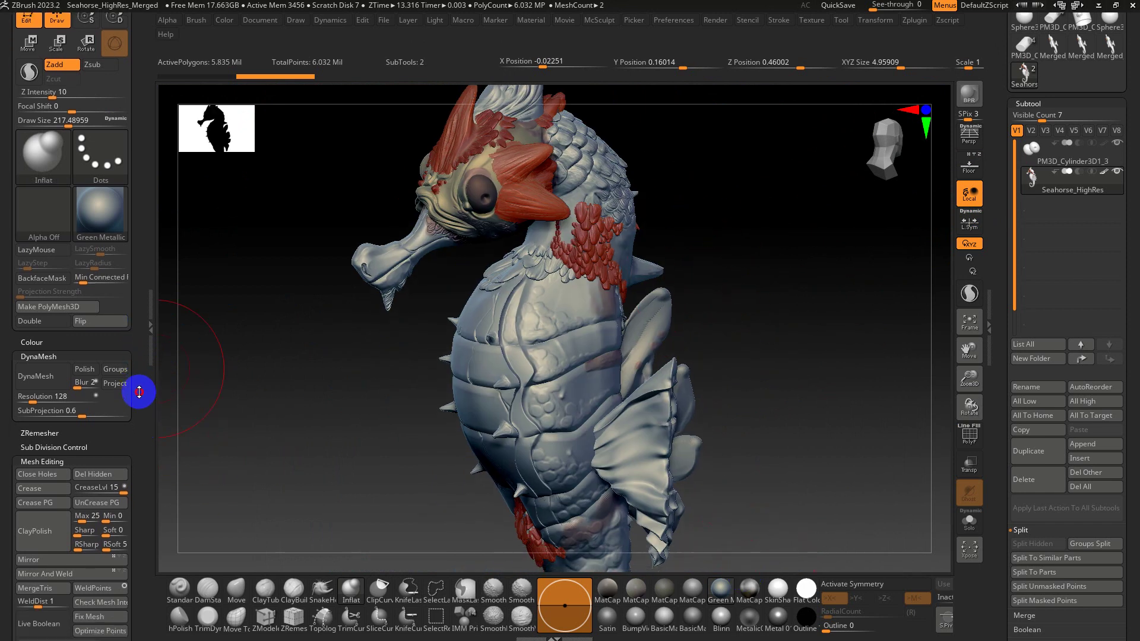
click(35, 342)
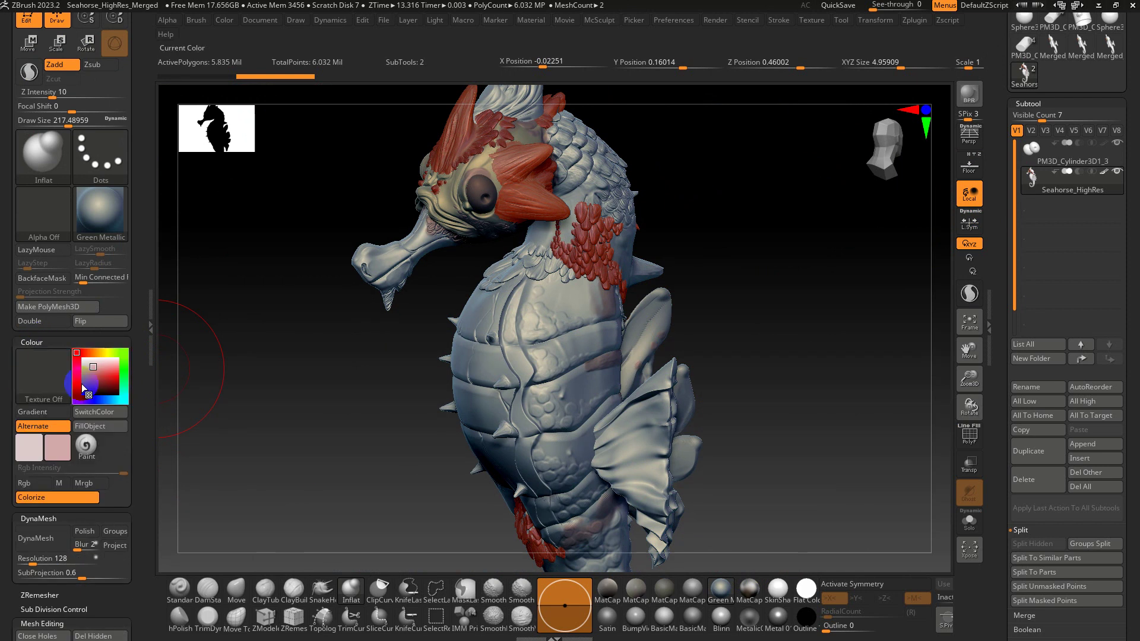
click(88, 457)
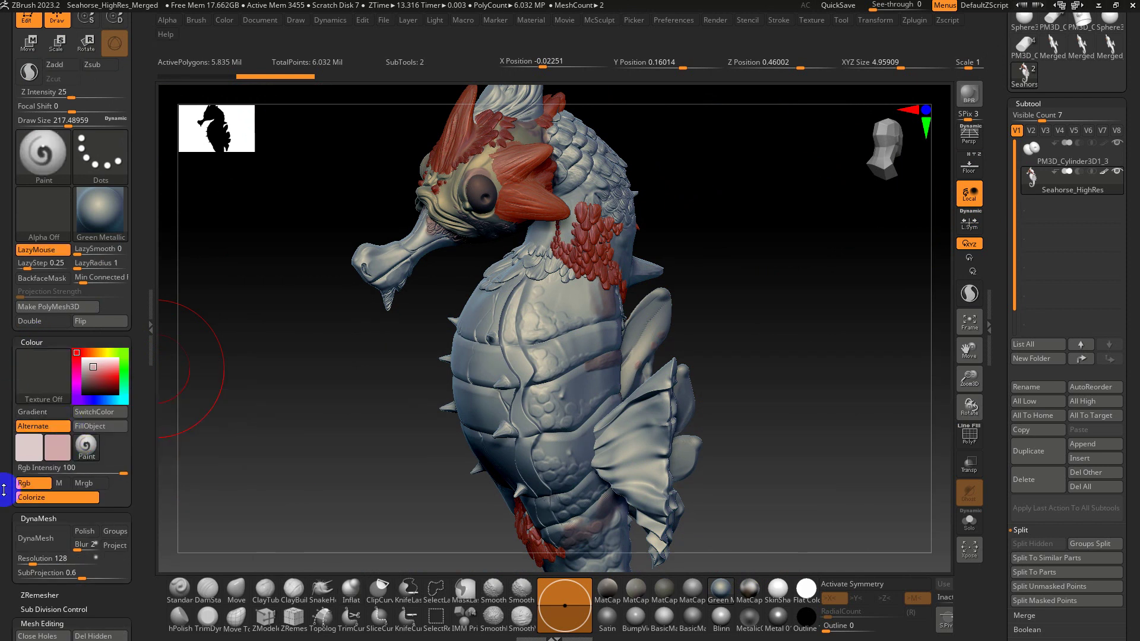
drag(531, 294, 538, 447)
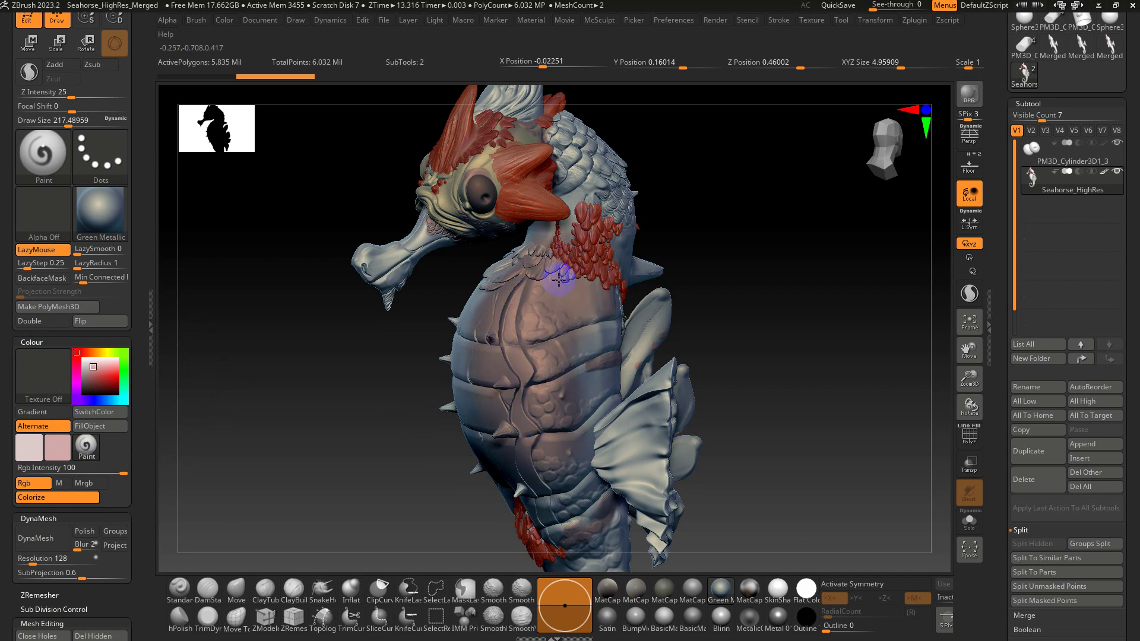
key(ctrl+z)
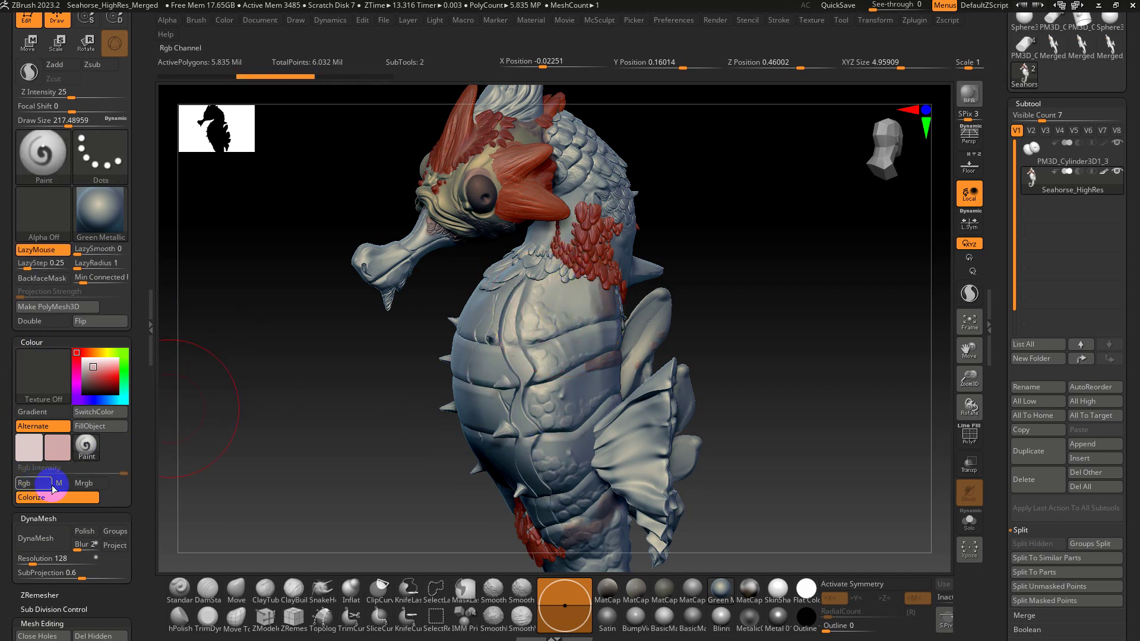
- Paint only the material, using the M channel and a draw size of about 149, over the seahorse's neck and cheek
click(57, 485)
click(87, 455)
key(s)
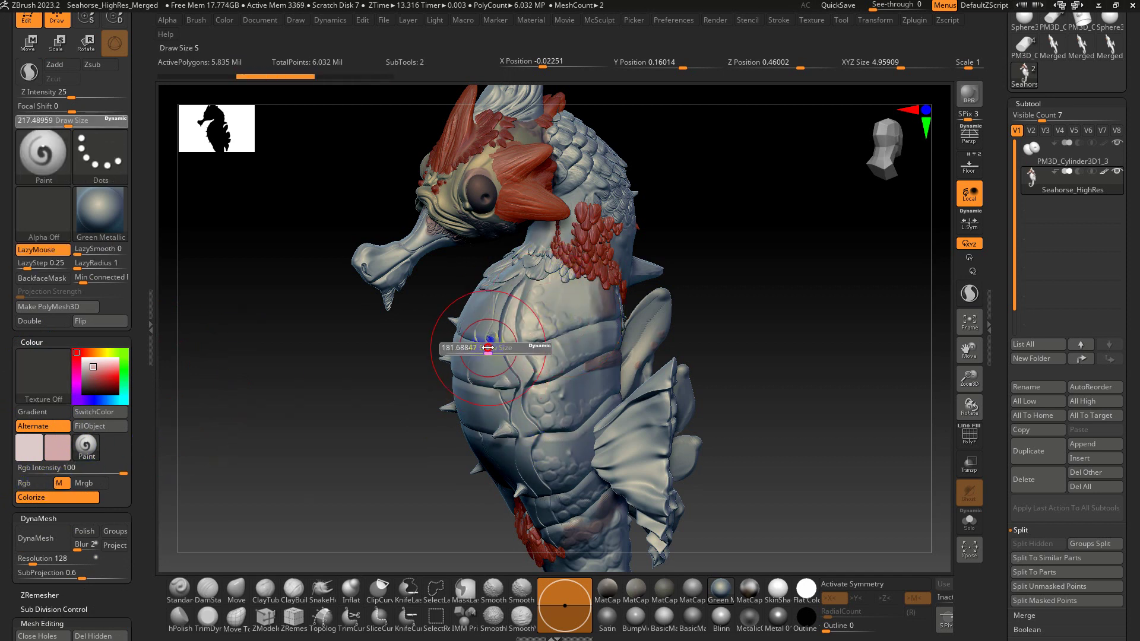
drag(492, 346, 484, 347)
mouse_move(598, 255)
mouse_down()
mouse_move(580, 366)
mouse_move(548, 326)
mouse_up()
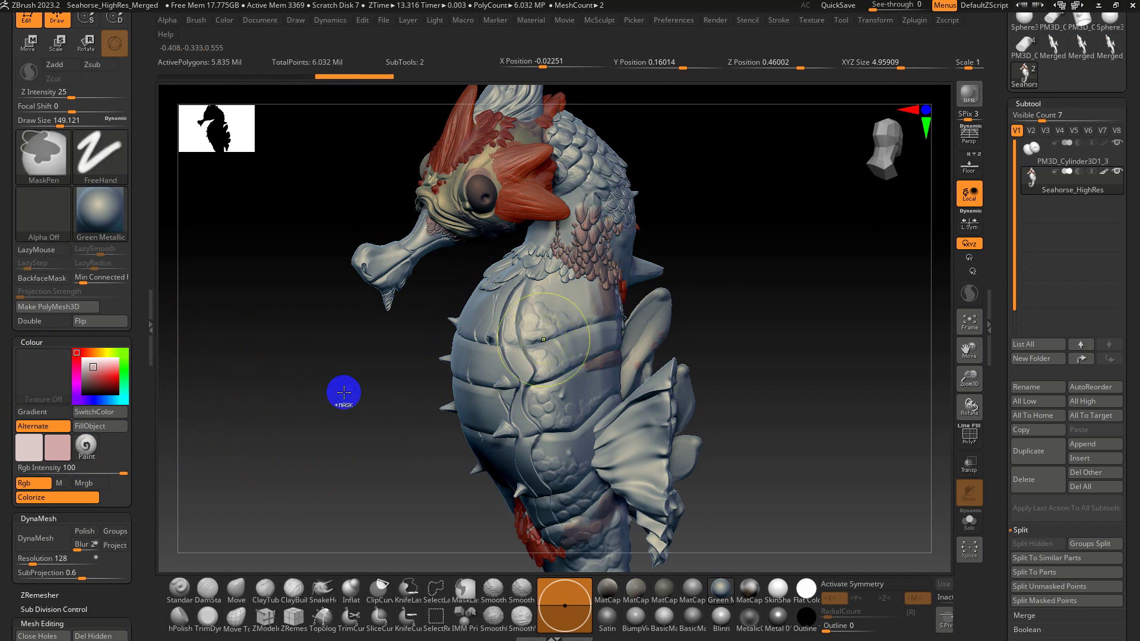
key(ctrl+z)
mouse_move(596, 204)
mouse_down()
mouse_move(586, 250)
mouse_move(584, 210)
mouse_up()
mouse_move(603, 289)
right_down()
mouse_move(679, 249)
mouse_move(509, 183)
mouse_move(509, 254)
mouse_move(547, 334)
right_up()
drag(547, 334, 538, 336)
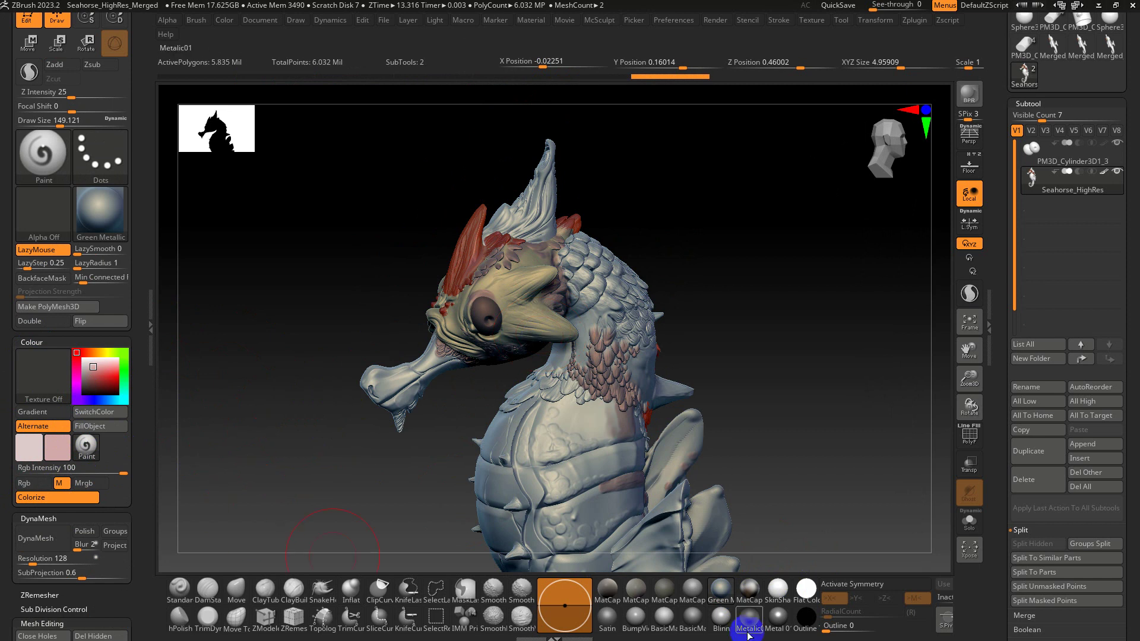
- Try different materials on the seahorse, including SkinShade4 and MatCap GreenClay, to compare painted and unpainted areas
mouse_move(814, 597)
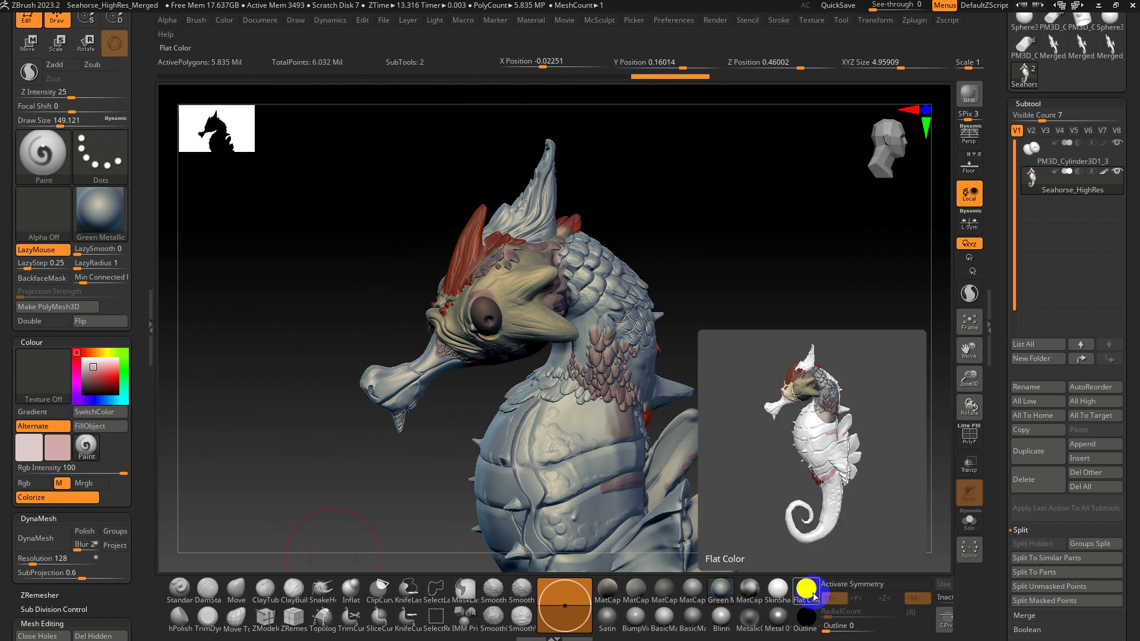
click(752, 595)
click(783, 593)
click(664, 597)
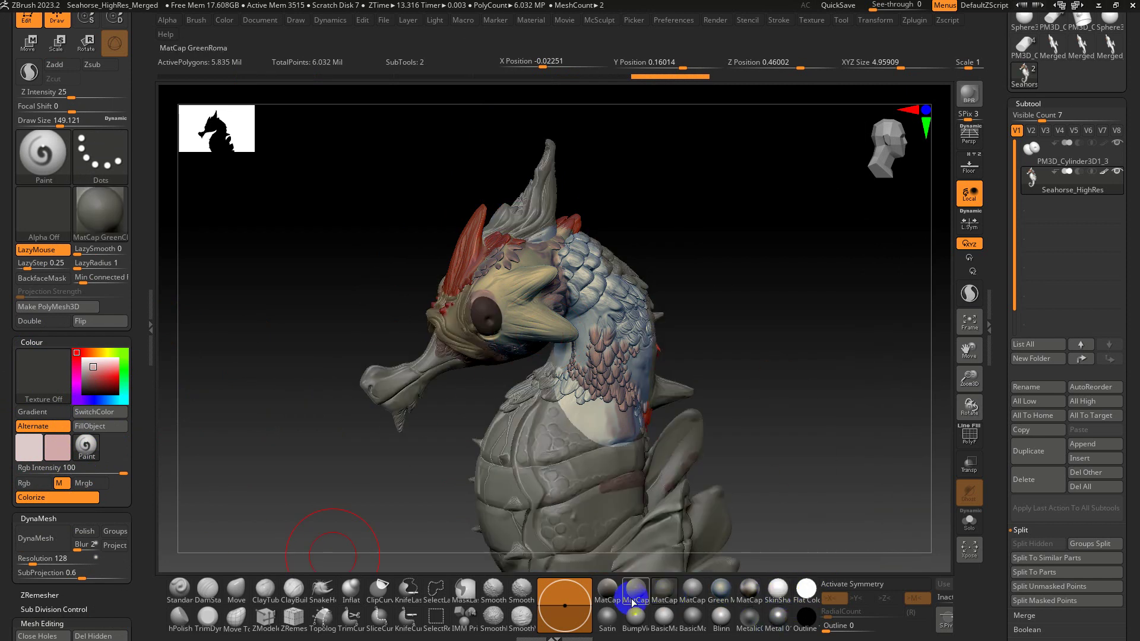
- Fill the whole seahorse with white and the Flat Color material through the Mrgb channel
click(807, 594)
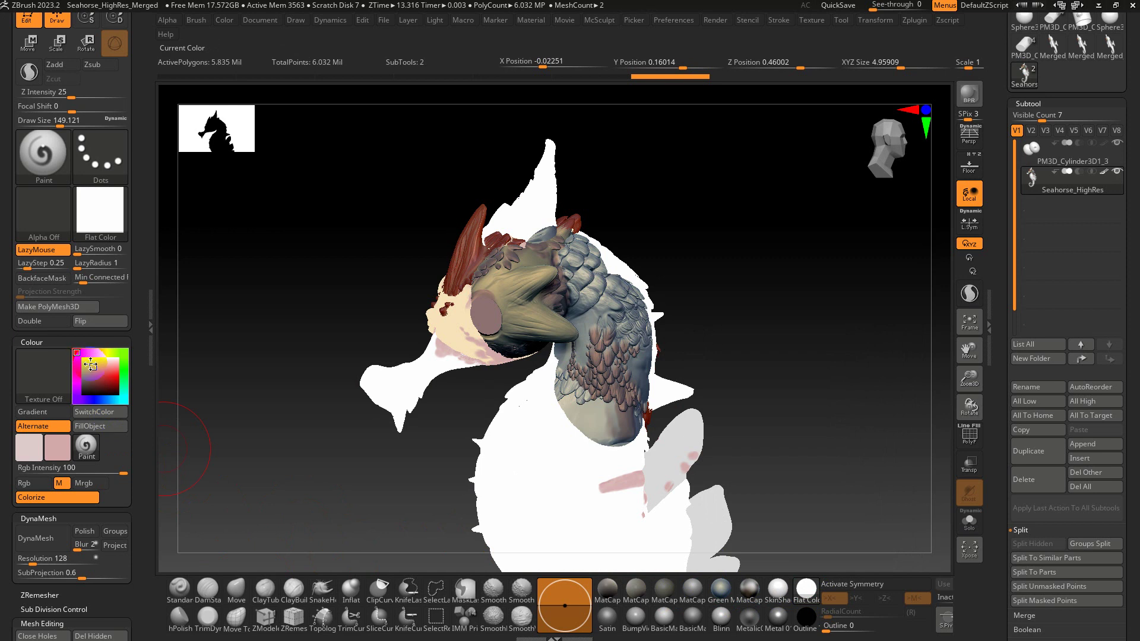
click(79, 353)
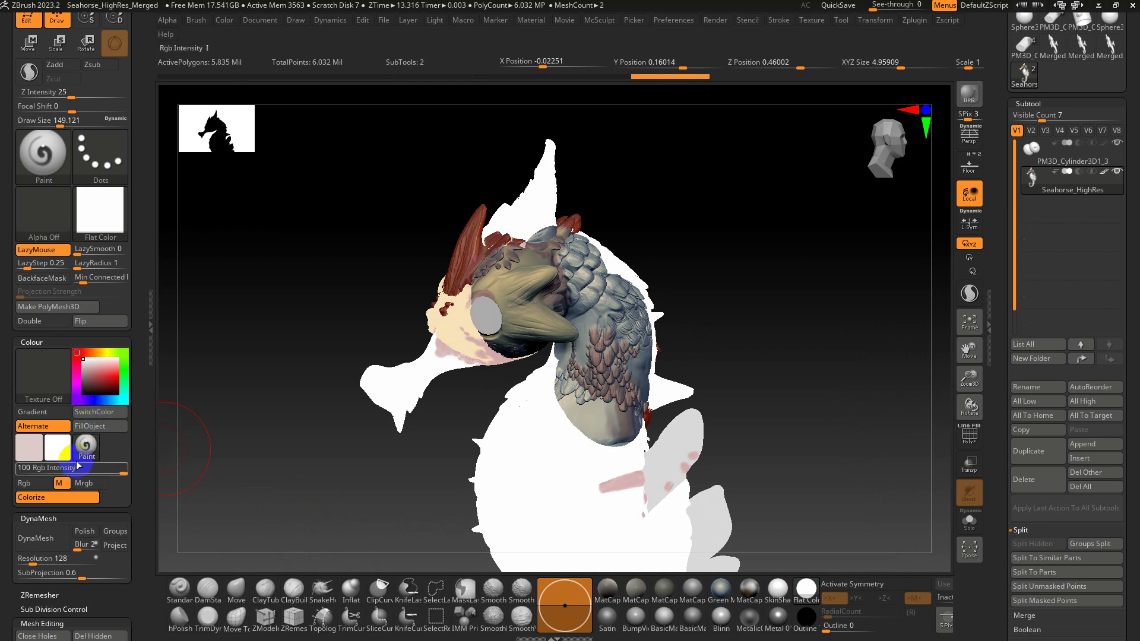
click(82, 484)
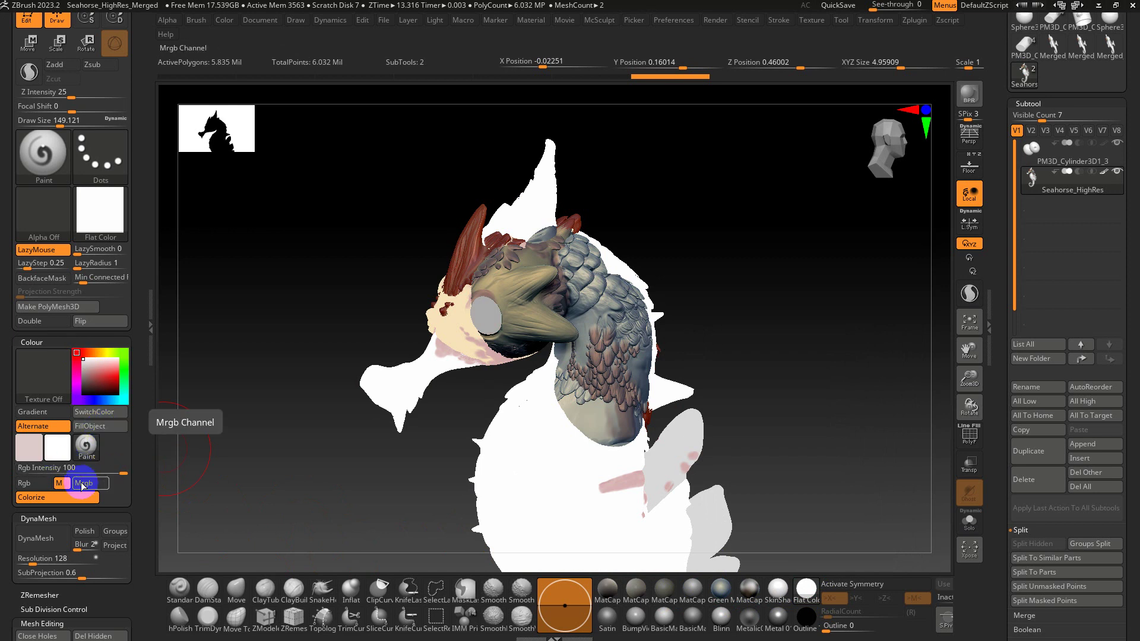
click(109, 428)
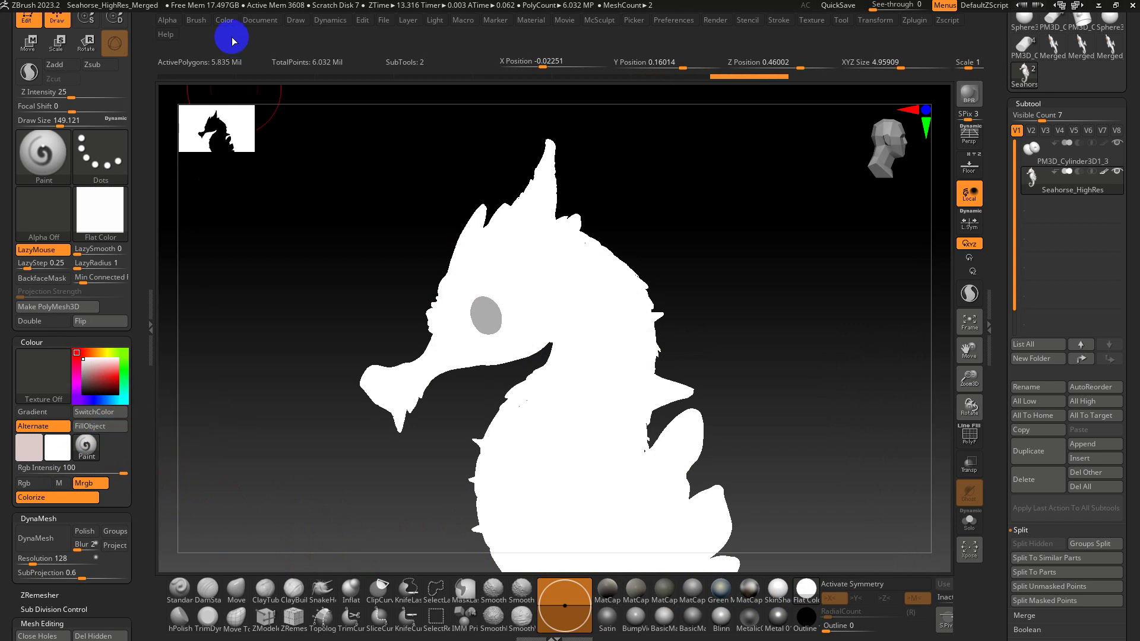
click(223, 20)
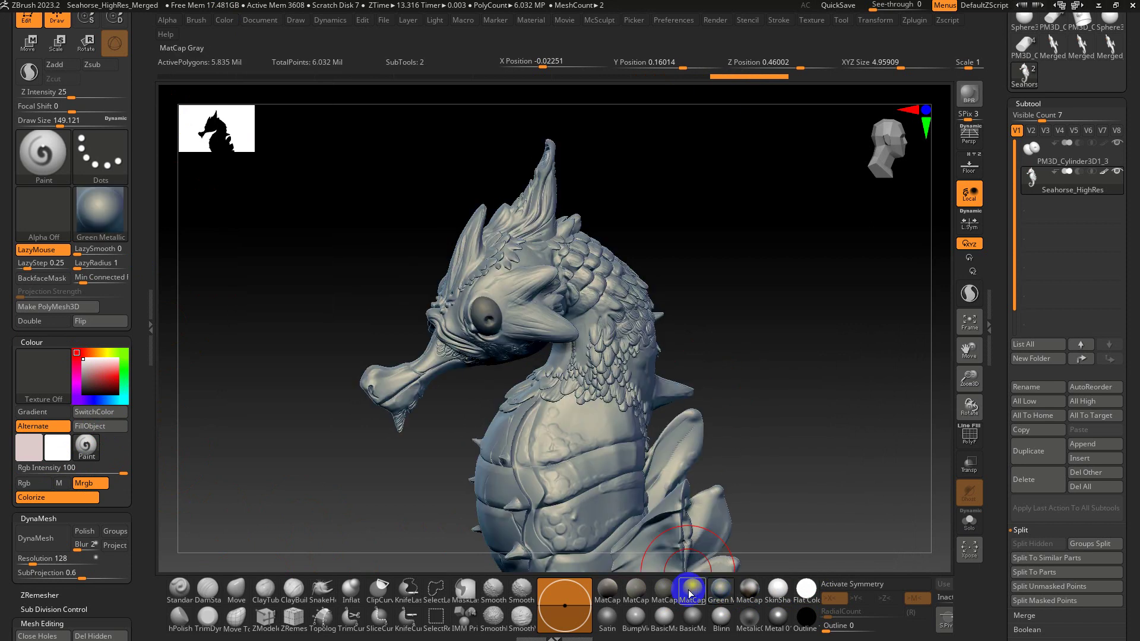
- Compare Metalic01, SkinShade4 and Flat Color on the filled seahorse and settle on the SkinShade4 material
click(664, 619)
click(747, 618)
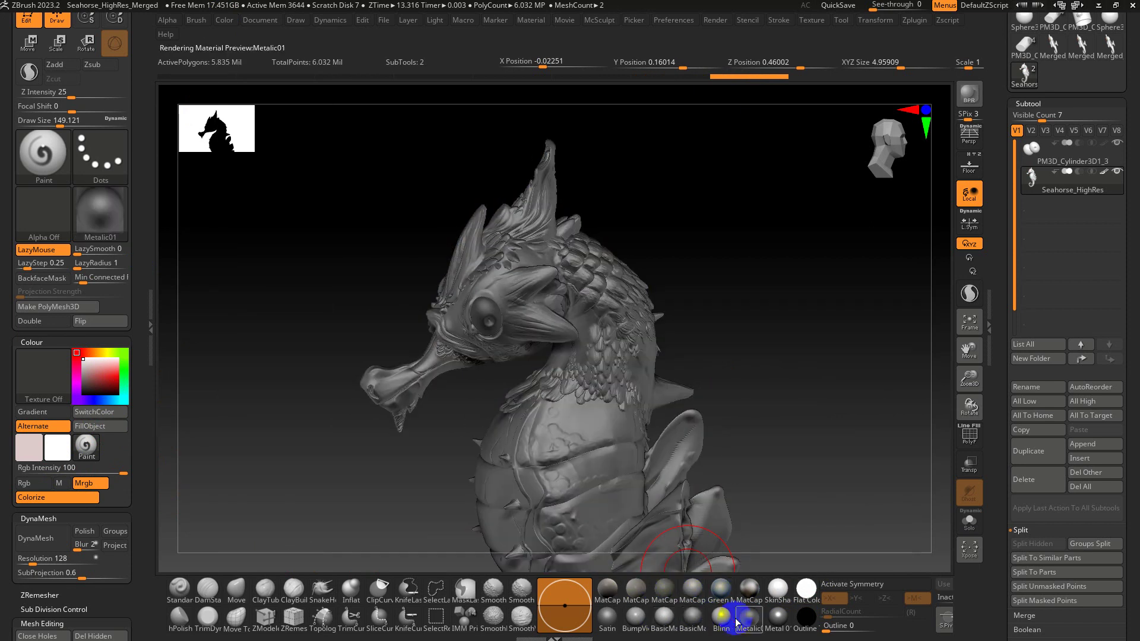
click(784, 596)
drag(742, 379, 781, 558)
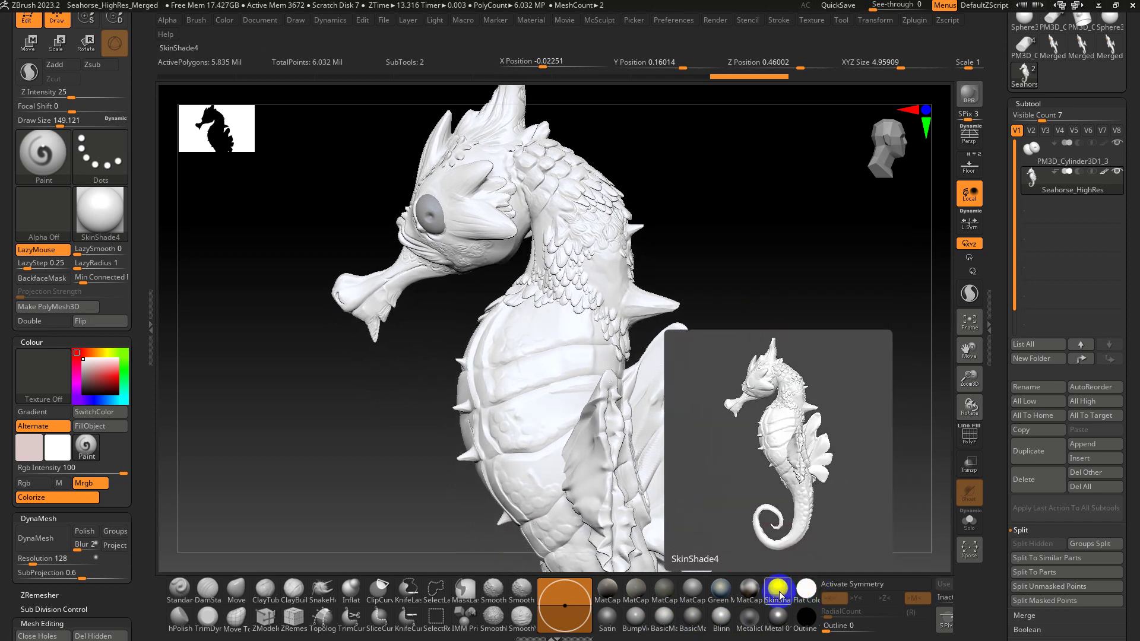
click(801, 595)
mouse_move(783, 366)
mouse_down()
mouse_move(791, 384)
mouse_move(772, 375)
mouse_up()
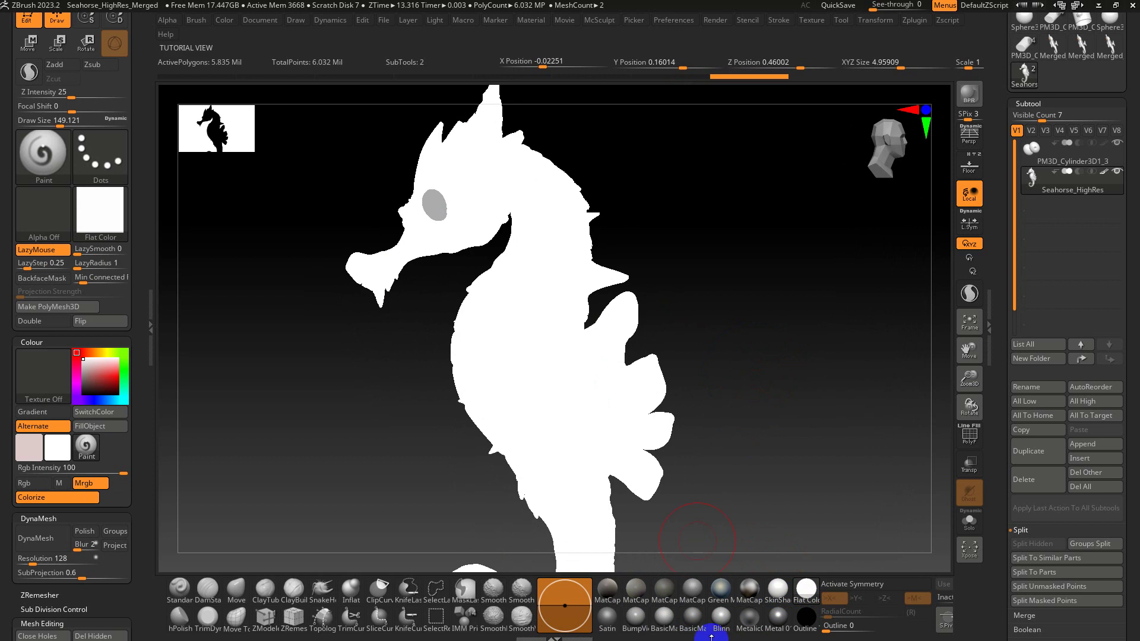
click(776, 590)
- Fill the seahorse with green (Red 12, Green 182, Blue 100) using only the Rgb channel
drag(759, 356, 744, 325)
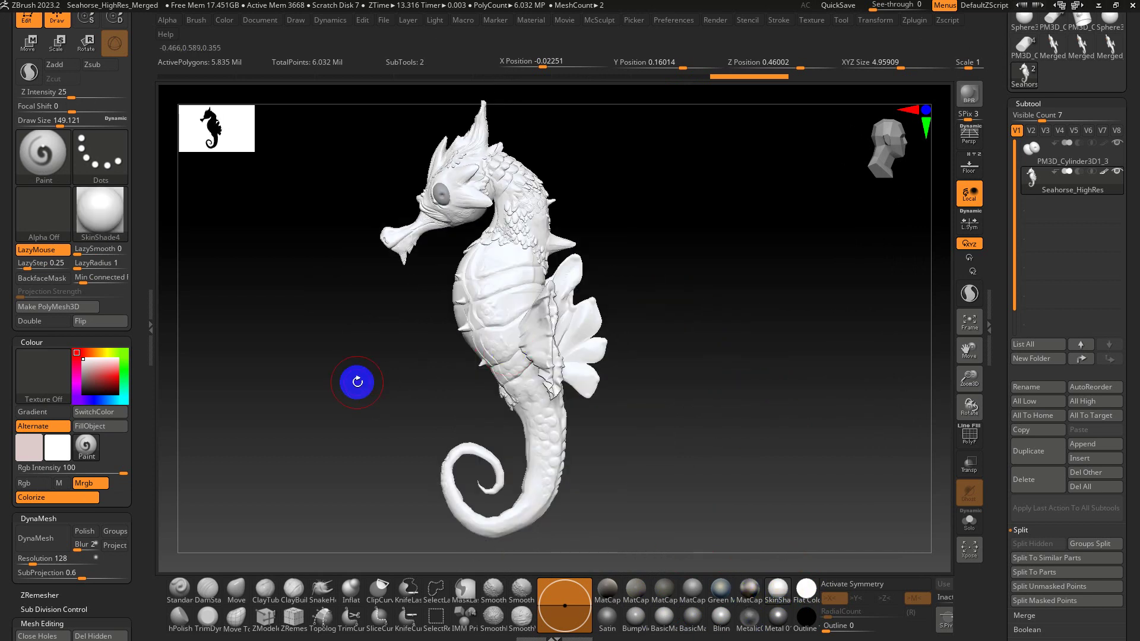
alt+drag(275, 333, 237, 368)
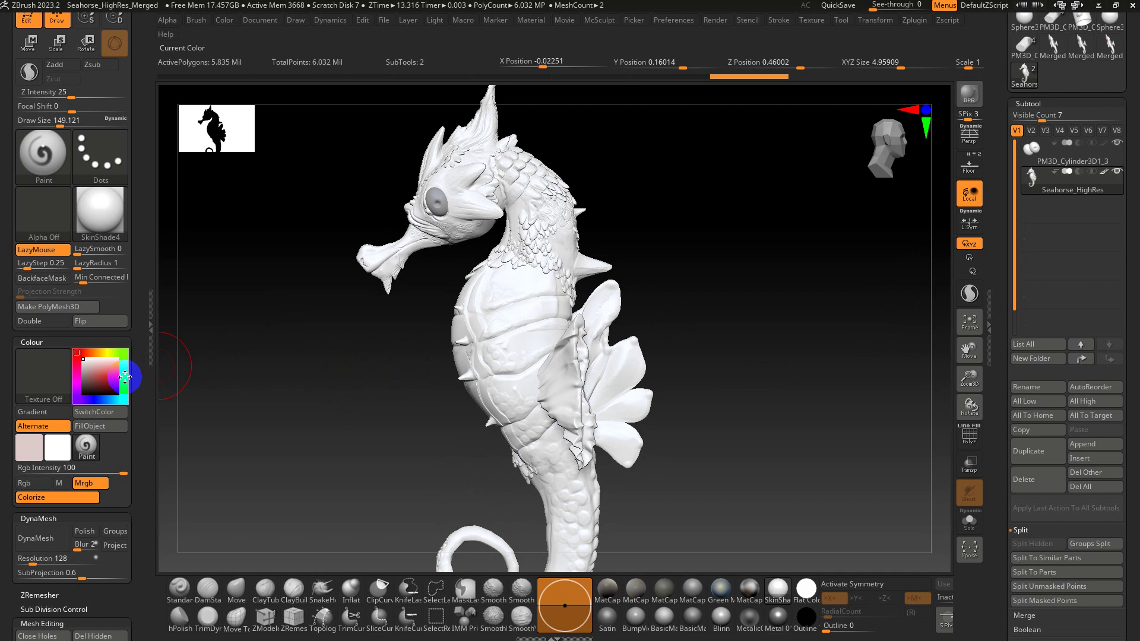
drag(107, 376, 117, 377)
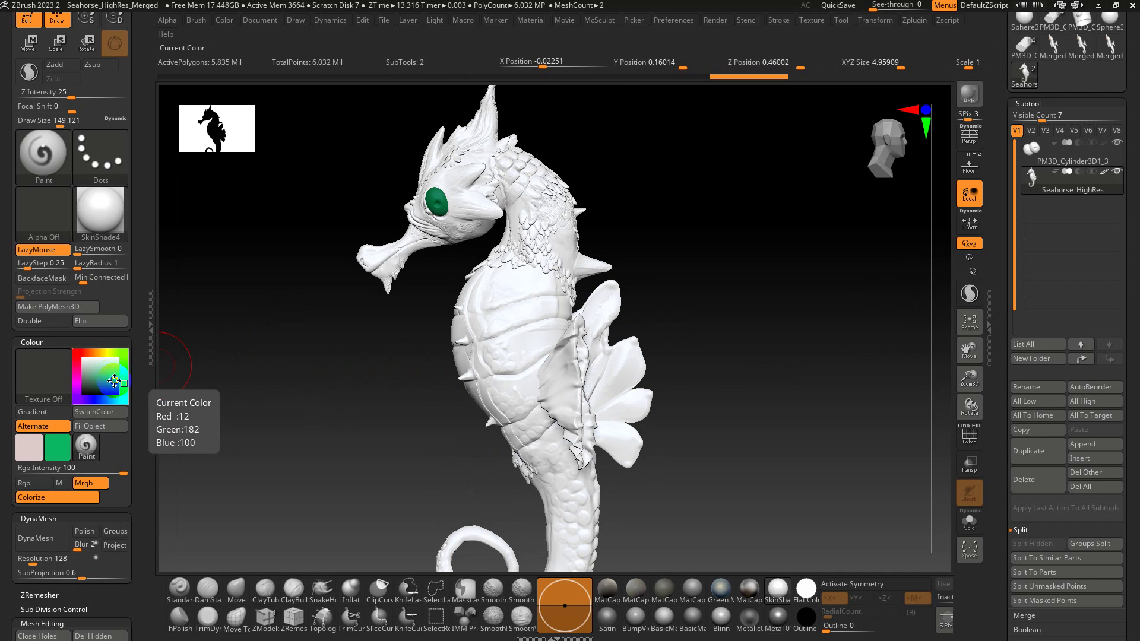
click(37, 484)
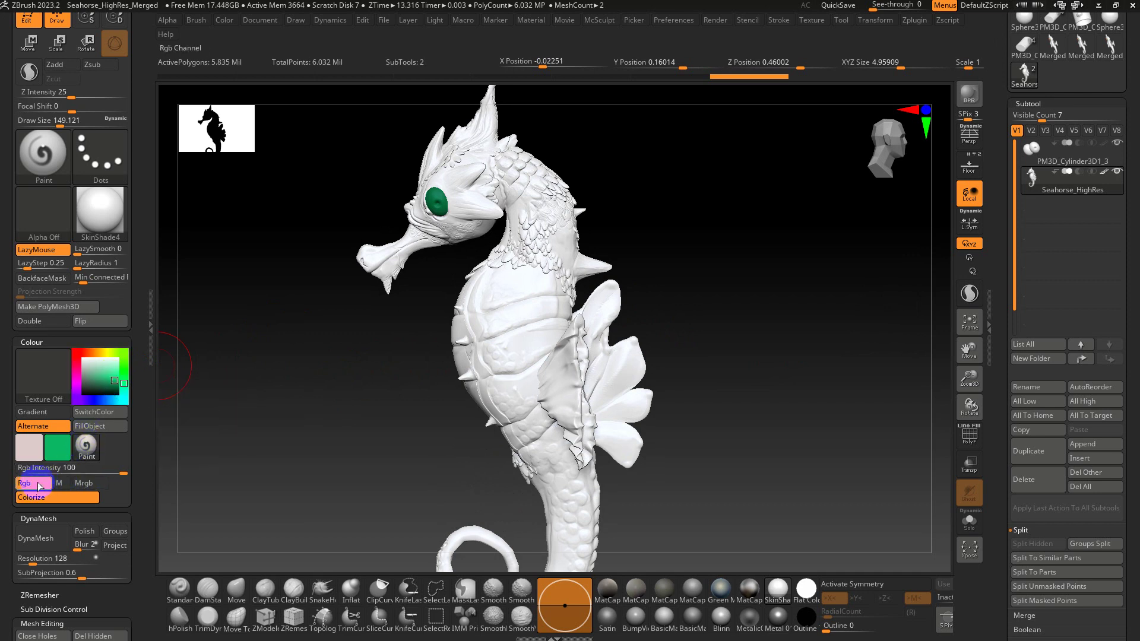
click(101, 427)
- Choose blue as the paint colour and undo a test stroke made across the belly at Rgb intensity 100
mouse_move(369, 343)
alt+mouse_down()
mouse_move(357, 408)
mouse_move(365, 332)
alt+mouse_up()
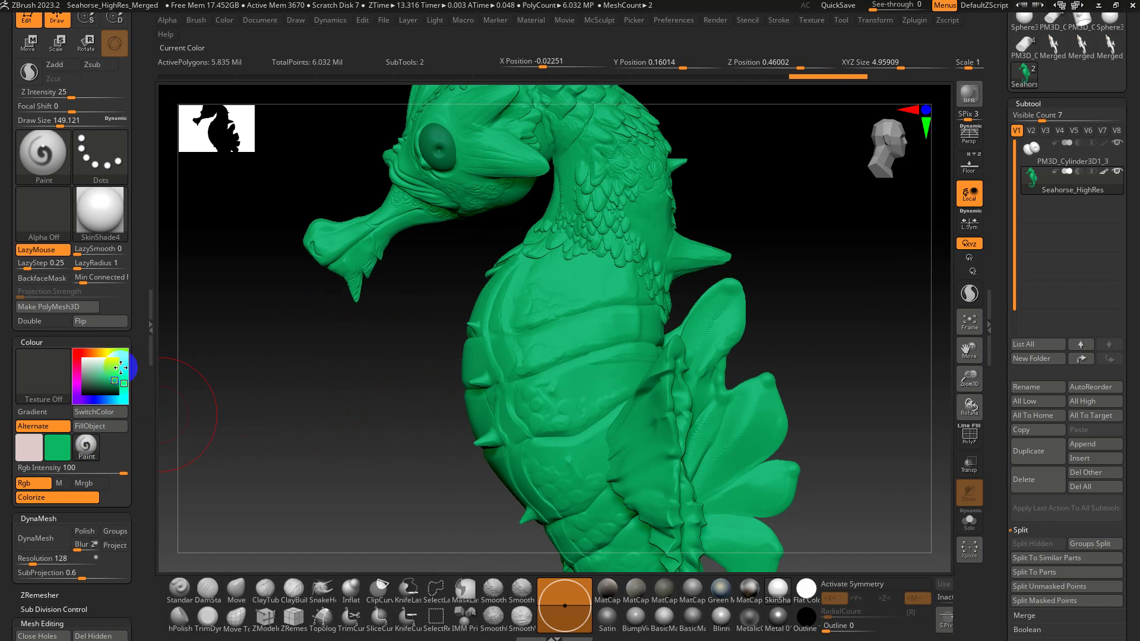
click(112, 398)
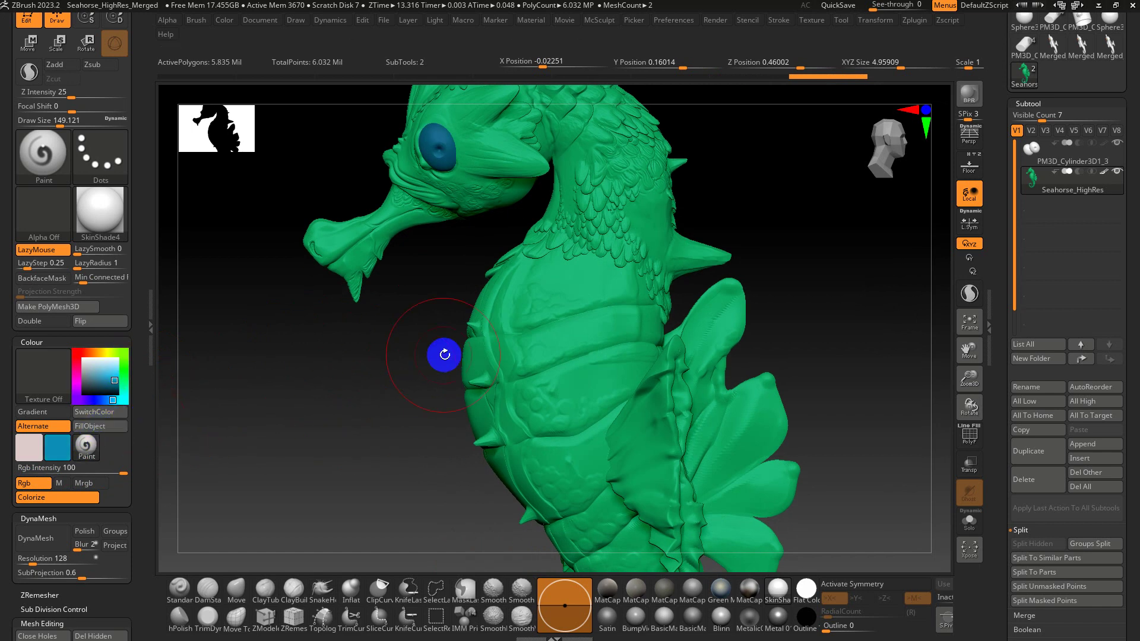
mouse_move(501, 320)
mouse_down()
mouse_move(515, 411)
mouse_move(551, 404)
mouse_move(653, 332)
mouse_up()
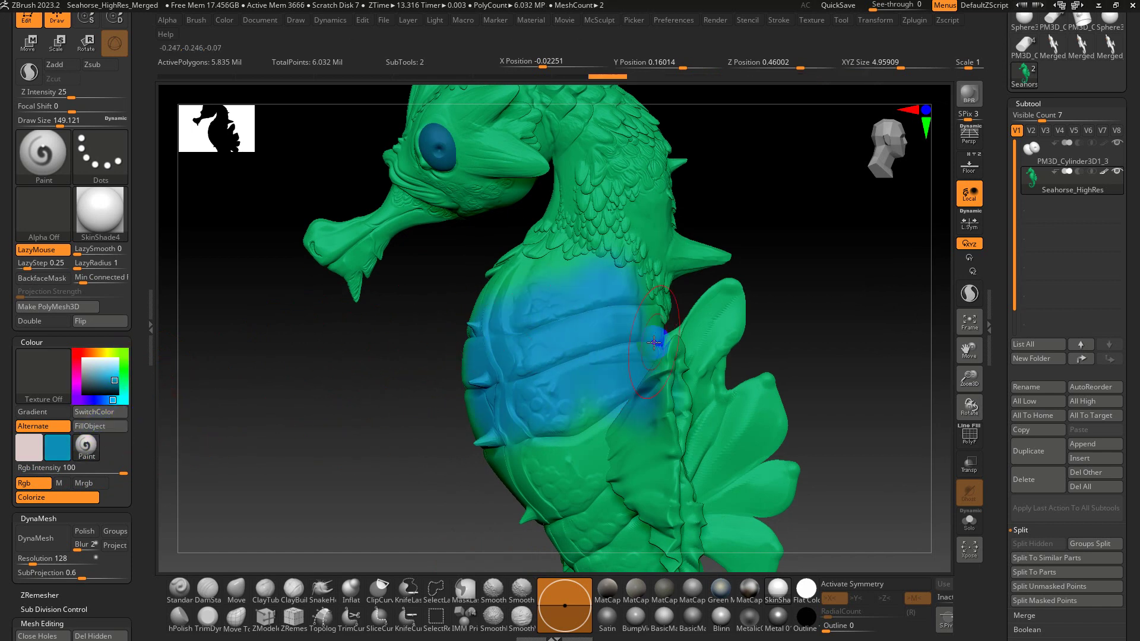
key(ctrl+z)
key(ctrl+z)
key(ctrl+z)
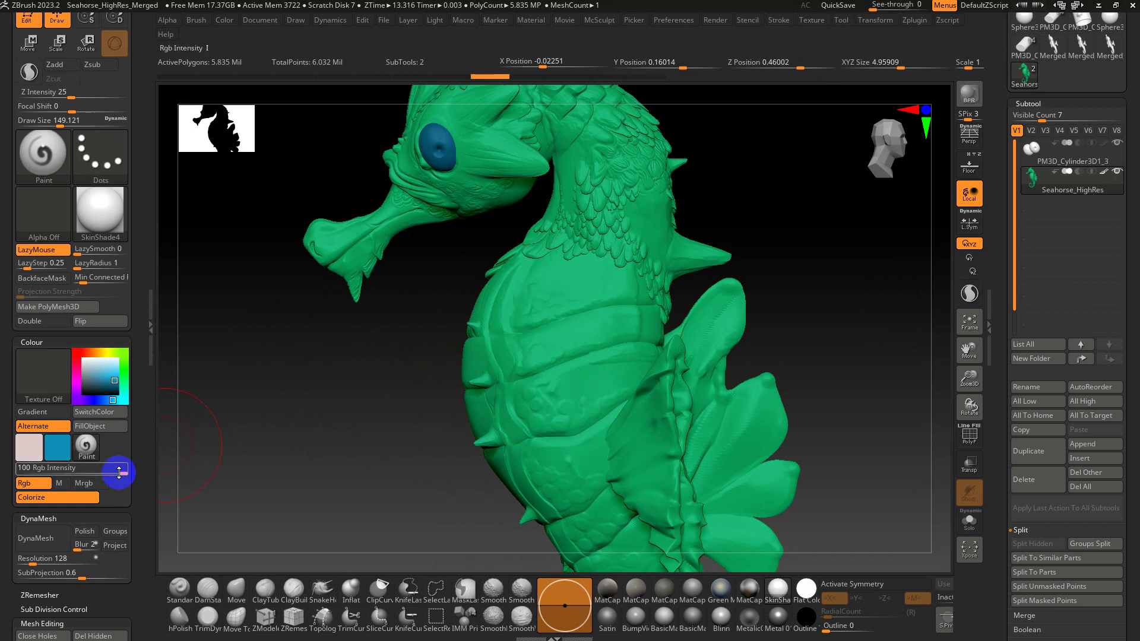
- Paint soft blue down the front of the belly with Rgb intensity 14 and a draw size of about 268
drag(62, 468, 58, 469)
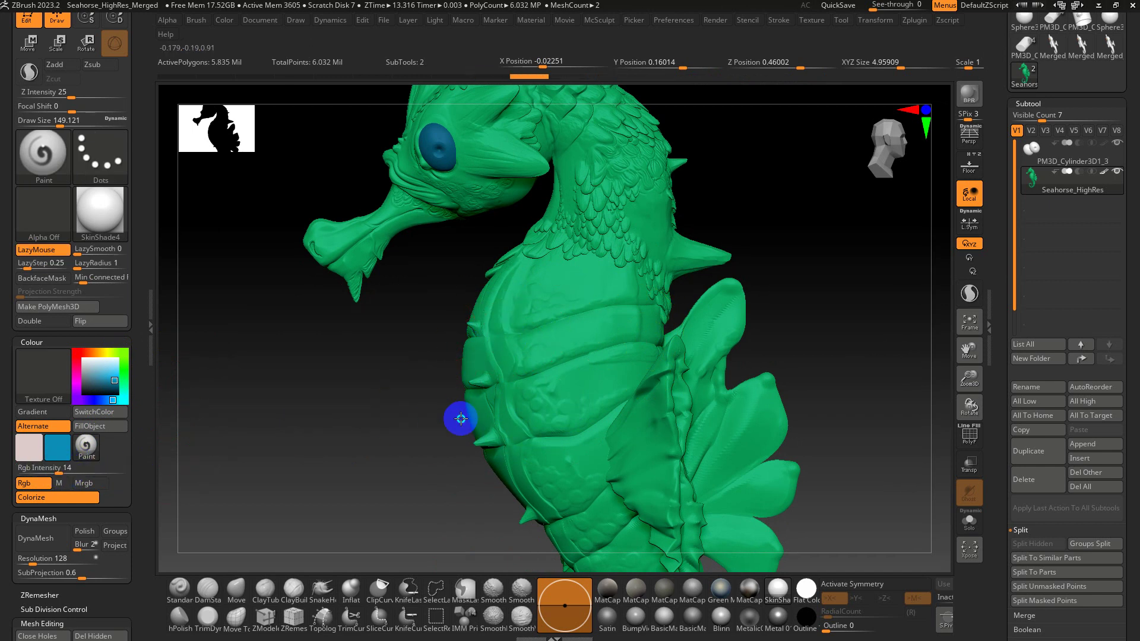
right_drag(458, 417, 466, 339)
alt+right_drag(446, 420, 464, 335)
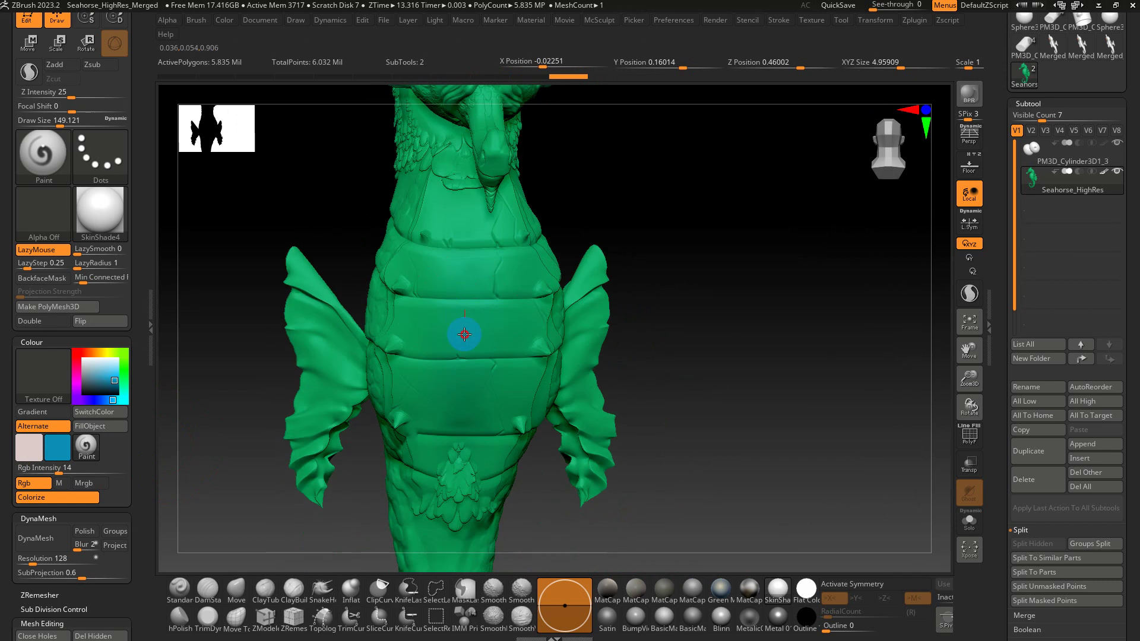
key(s)
drag(455, 298, 469, 270)
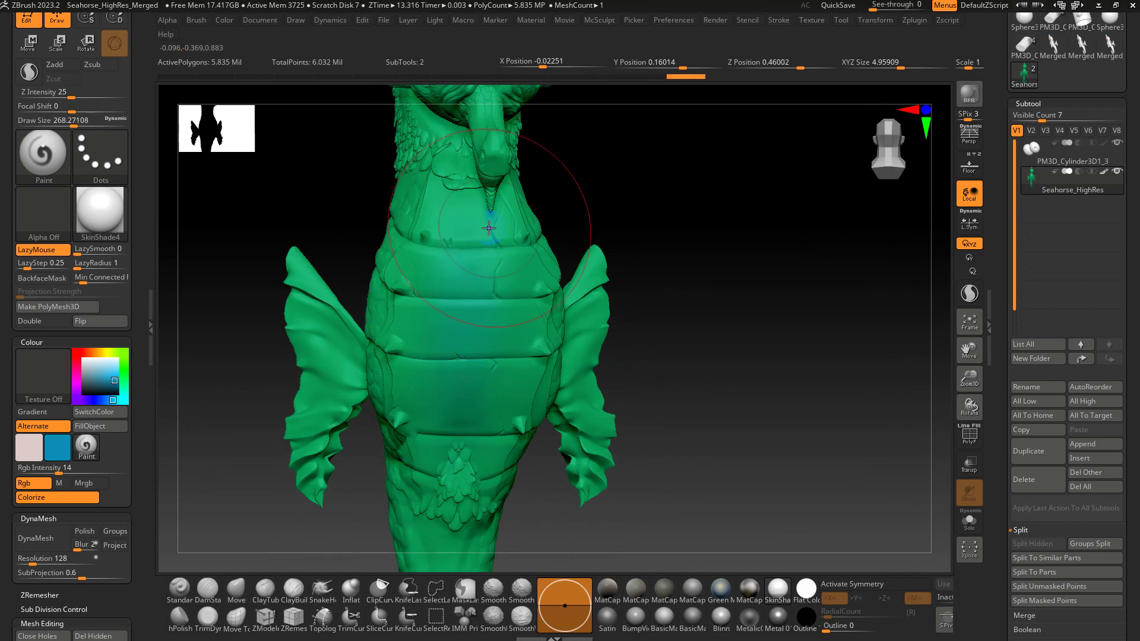
- Check the blue gradient on the belly in the Flat Color material and return to SkinShade4
click(809, 597)
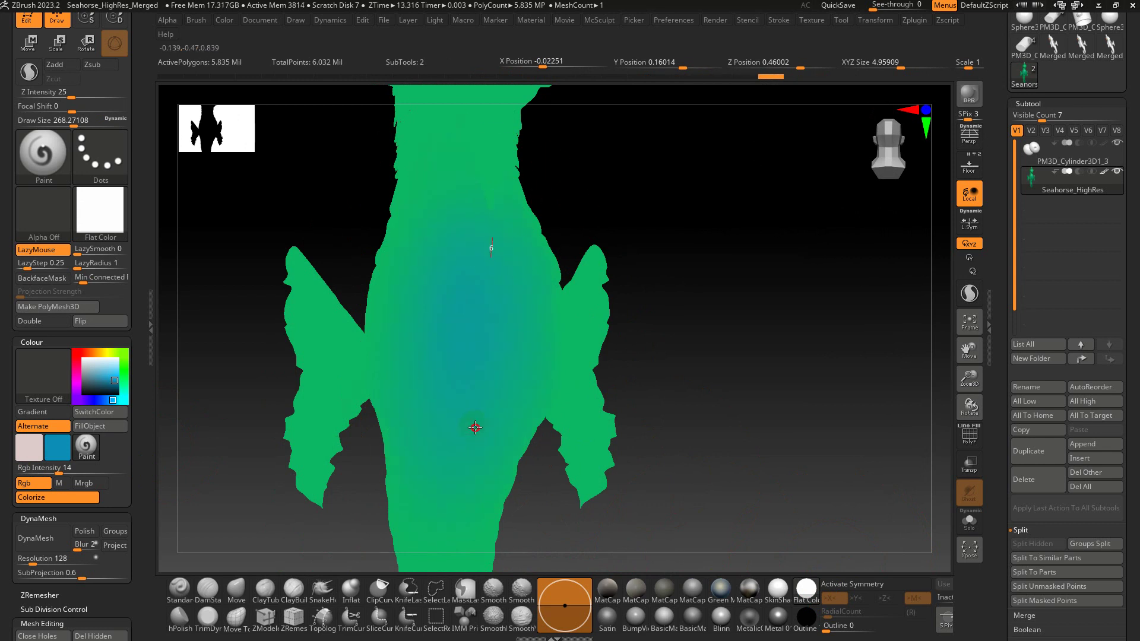
click(837, 598)
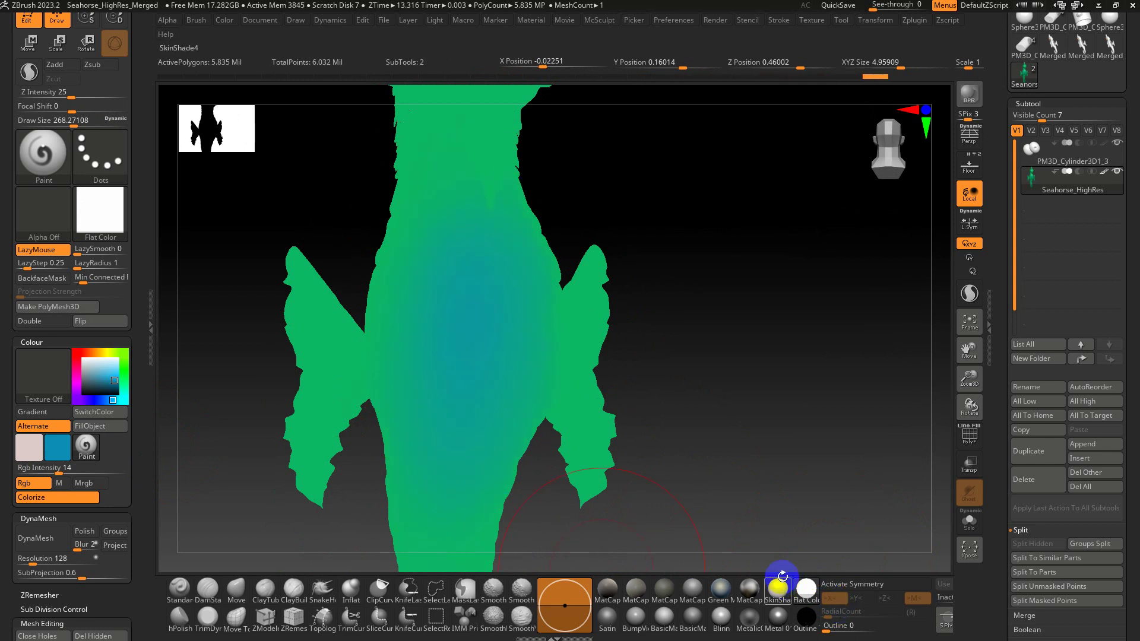
mouse_move(778, 564)
mouse_down()
mouse_move(758, 479)
mouse_move(535, 297)
mouse_up()
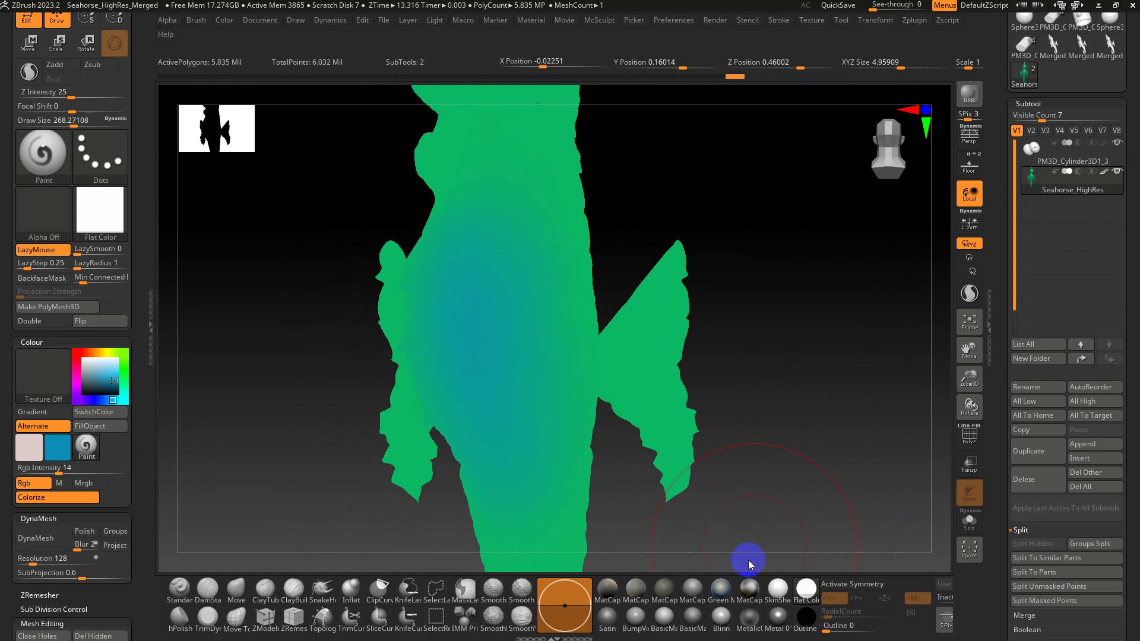
click(778, 590)
- Raise the Rgb intensity to 29 and paint soft blue over the outer part of the ruffled side fins
mouse_move(794, 287)
shift+mouse_down()
mouse_move(794, 301)
mouse_move(784, 278)
mouse_move(778, 303)
shift+mouse_up()
right_drag(650, 322, 692, 300)
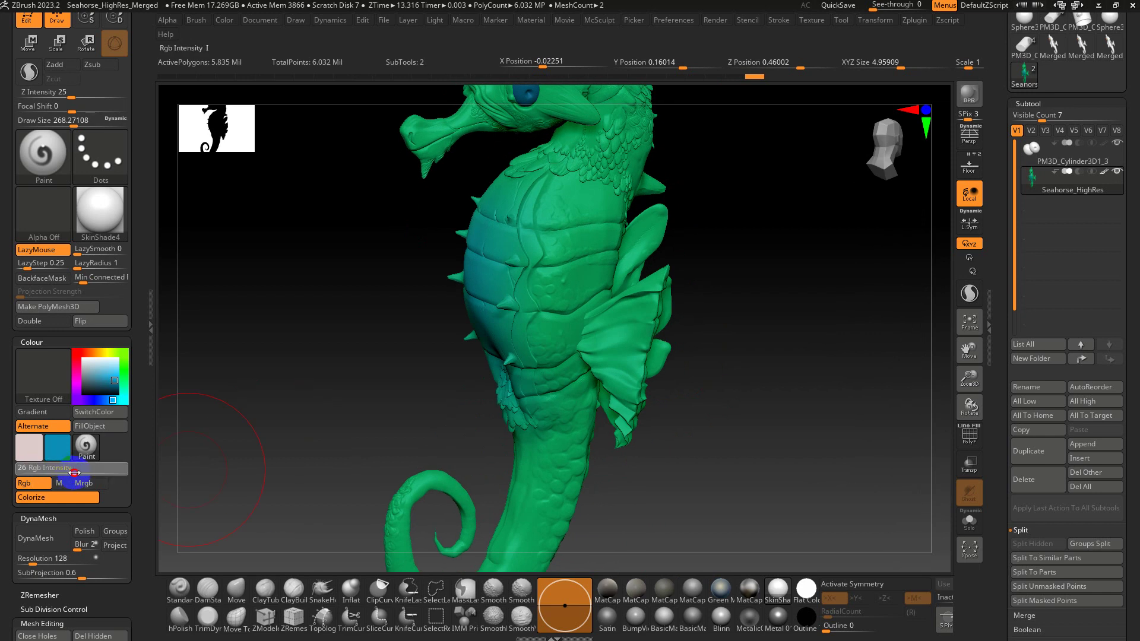
drag(75, 472, 76, 473)
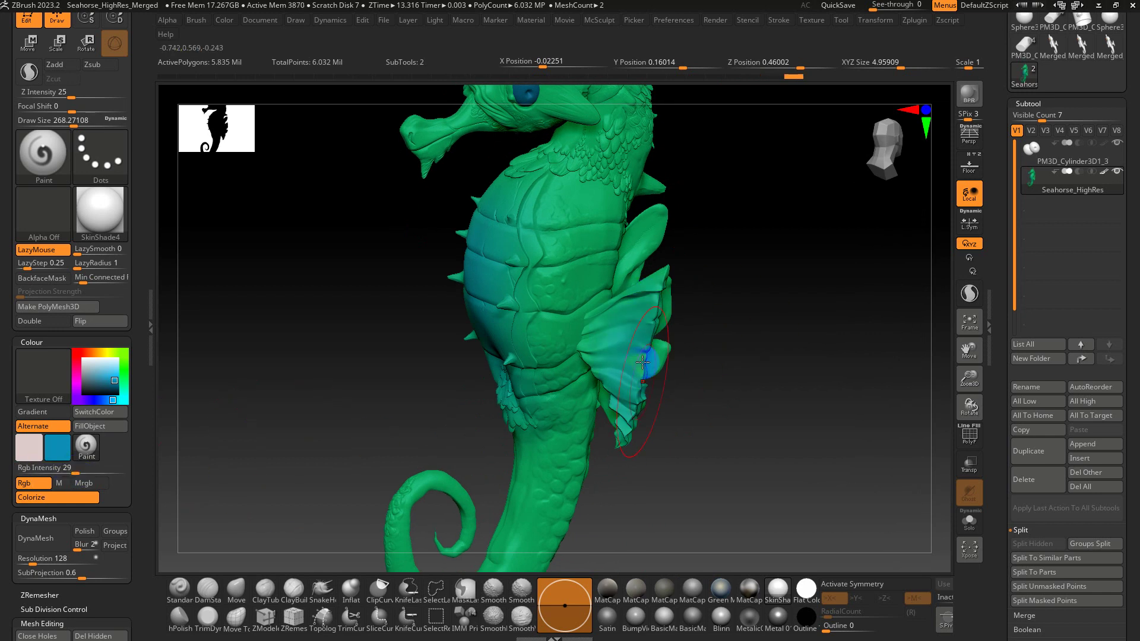
right_drag(656, 433, 579, 312)
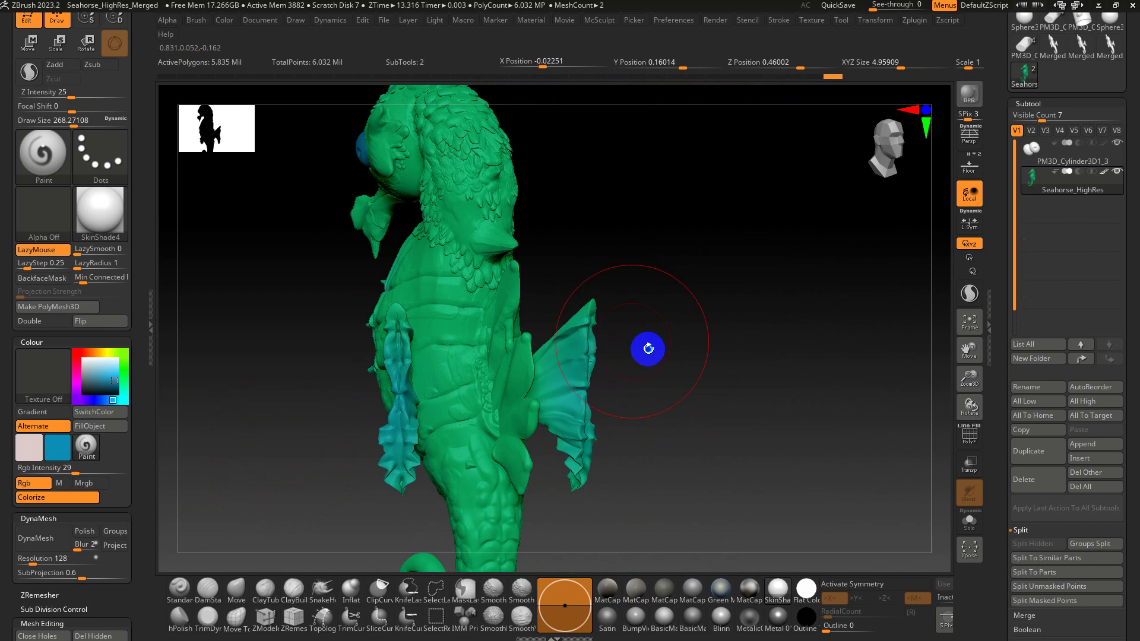
right_drag(648, 349, 643, 331)
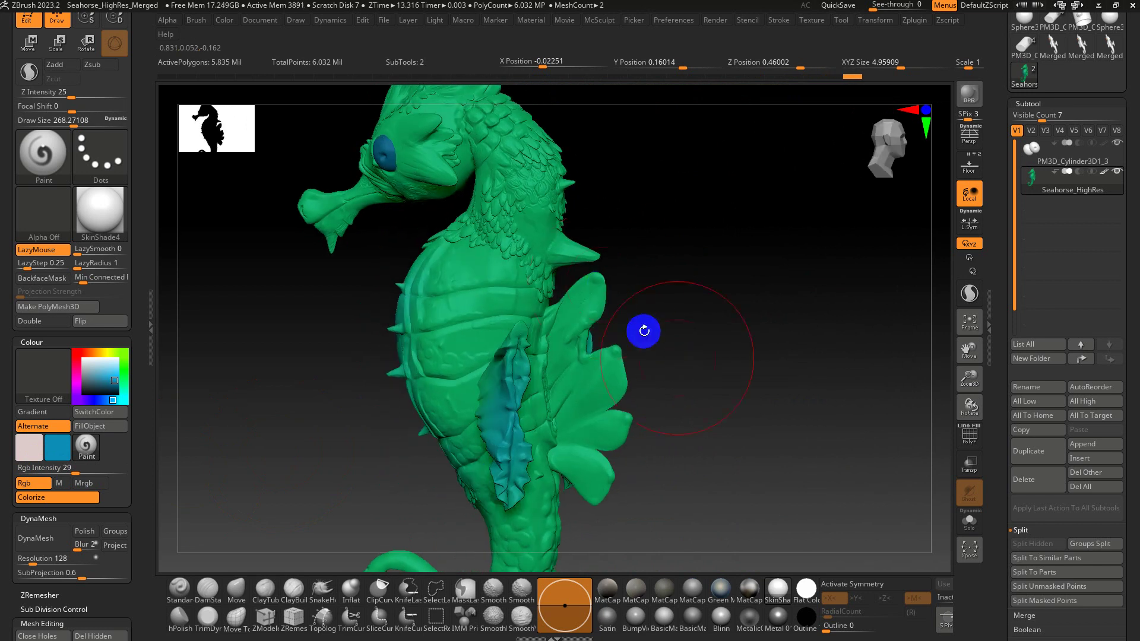
- Paint the outer lobes of the back fin soft blue in the Flat Color material and return to SkinShade4
click(806, 587)
mouse_move(762, 417)
right_down()
mouse_move(786, 417)
mouse_move(615, 430)
right_up()
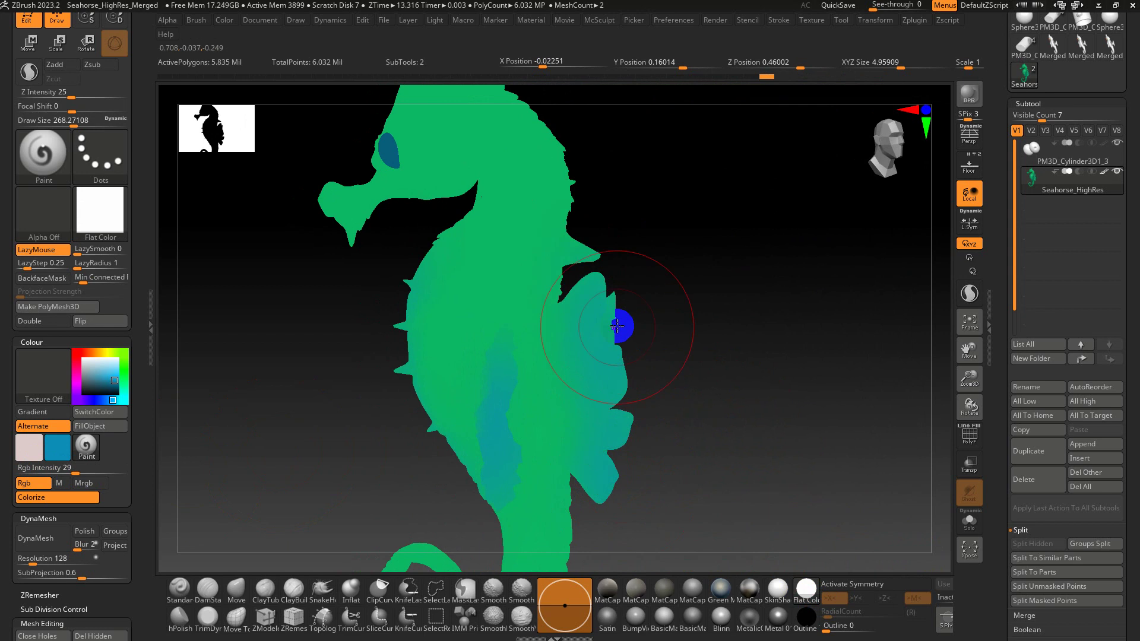
mouse_move(636, 368)
right_down()
mouse_move(686, 387)
mouse_move(741, 458)
mouse_move(760, 382)
mouse_move(853, 428)
mouse_move(766, 389)
right_up()
key(f)
click(778, 589)
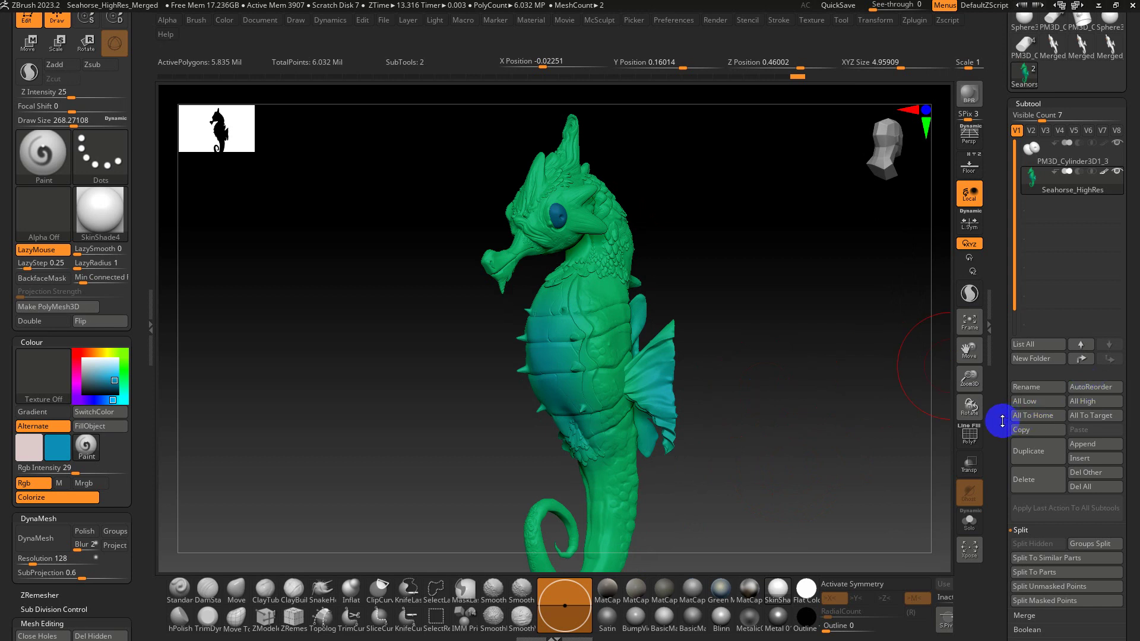
- Toggle the polyframe display to compare the seahorse's painted surface with its wireframe and polygroups
key(shift+f)
right_drag(804, 376, 564, 377)
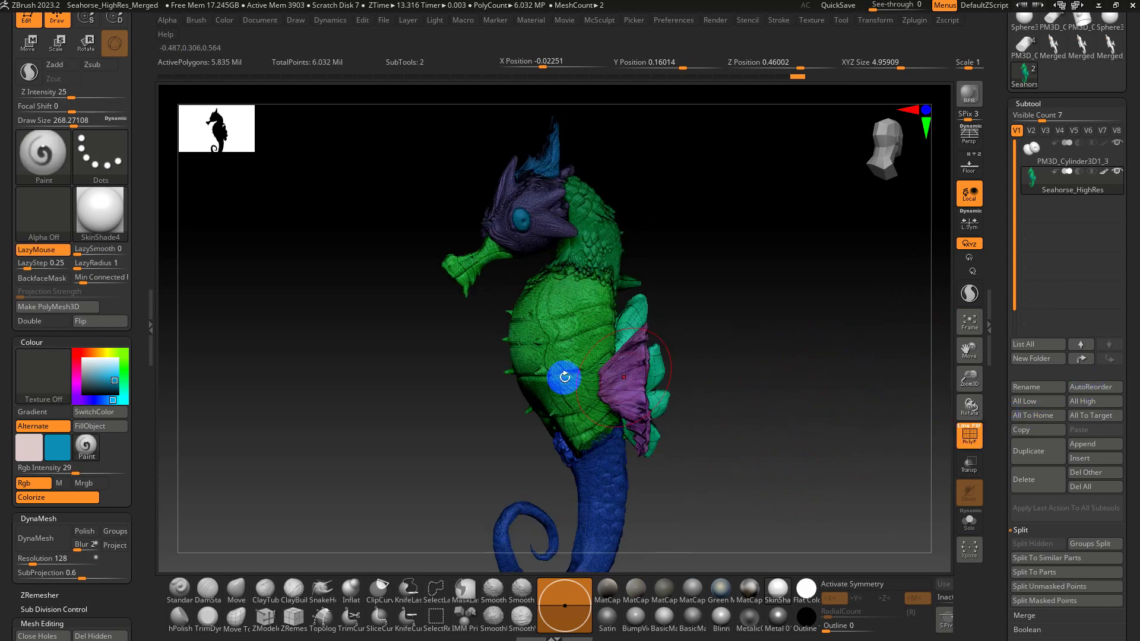
key(shift+f)
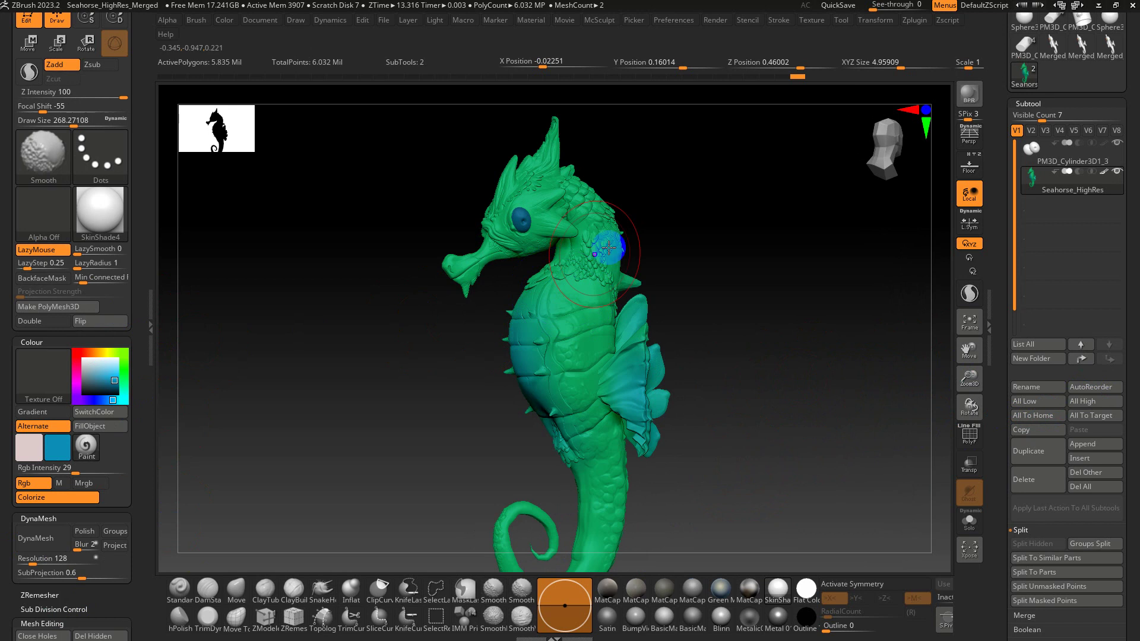
key(shift+f)
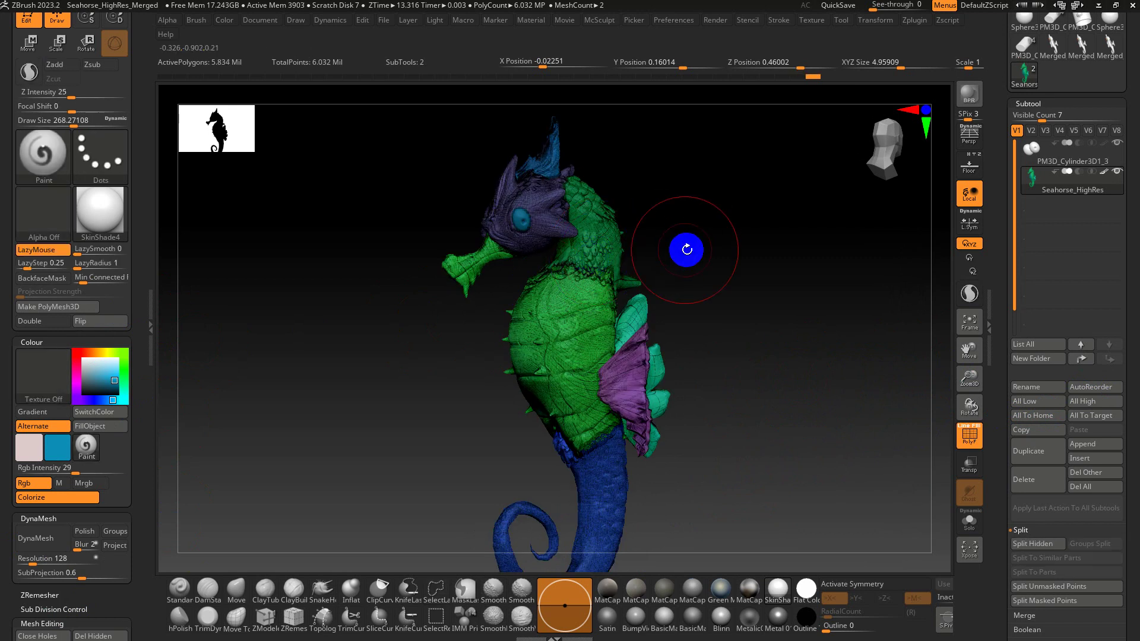
mouse_move(687, 250)
right_down()
mouse_move(662, 255)
mouse_move(730, 348)
right_up()
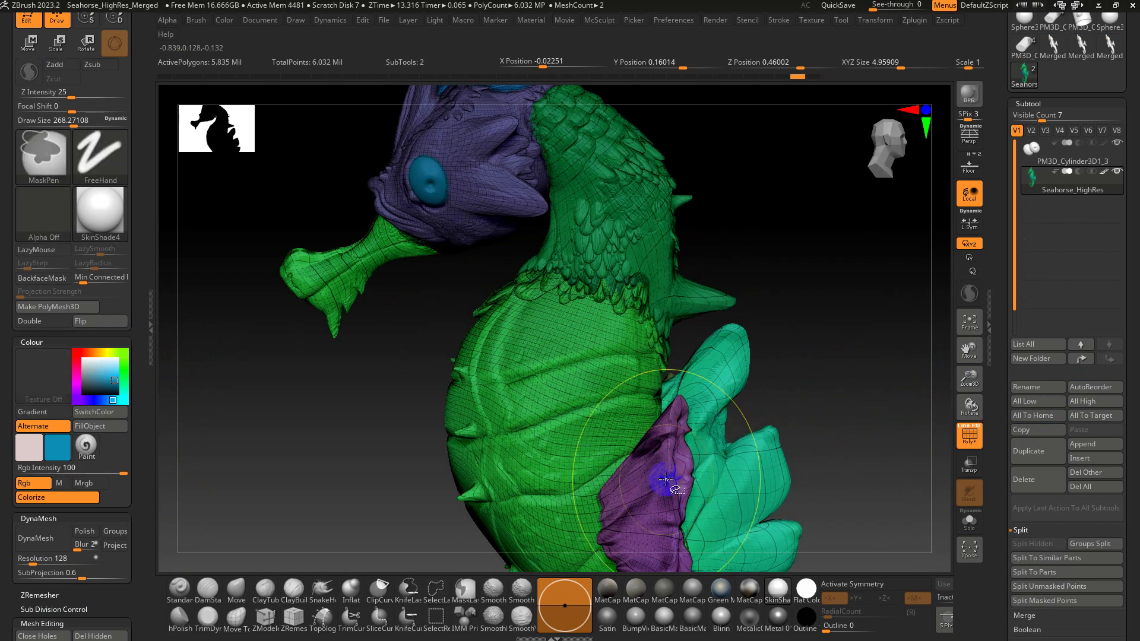
- Isolate the ruffled side fin's polygroup, show the whole seahorse again and hide the polyframe
ctrl+shift+click(666, 478)
mouse_move(748, 435)
right_down()
mouse_move(707, 380)
mouse_move(761, 452)
mouse_move(692, 341)
mouse_move(738, 428)
mouse_move(775, 398)
mouse_move(762, 397)
right_up()
ctrl+shift+click(725, 344)
key(shift+f)
ctrl+right_drag(746, 261, 764, 330)
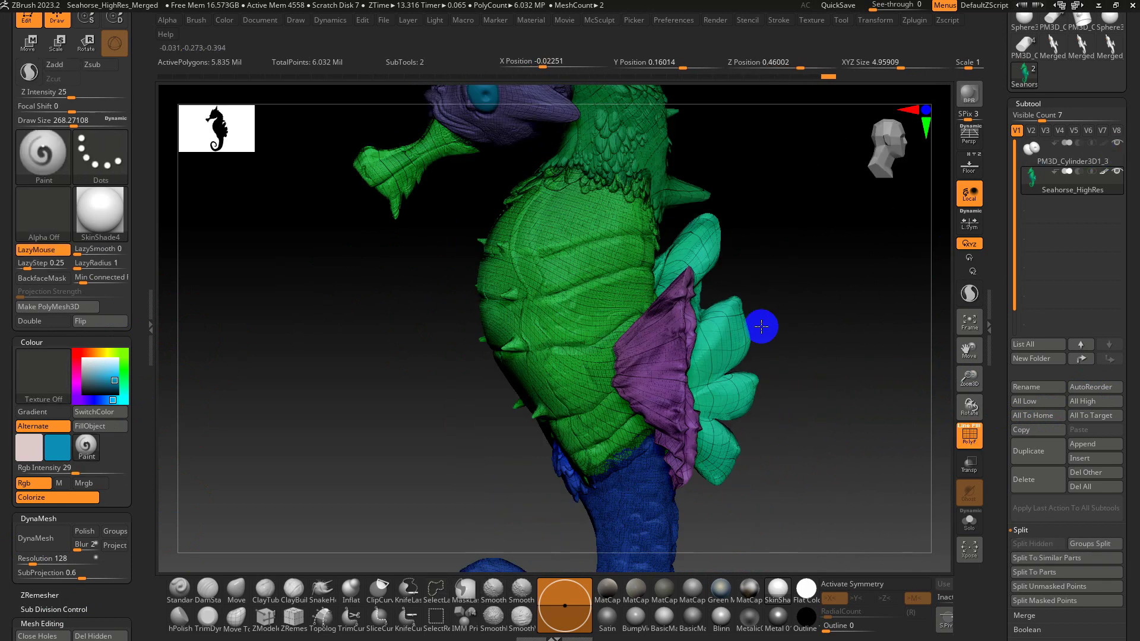
alt+right_drag(821, 205, 803, 369)
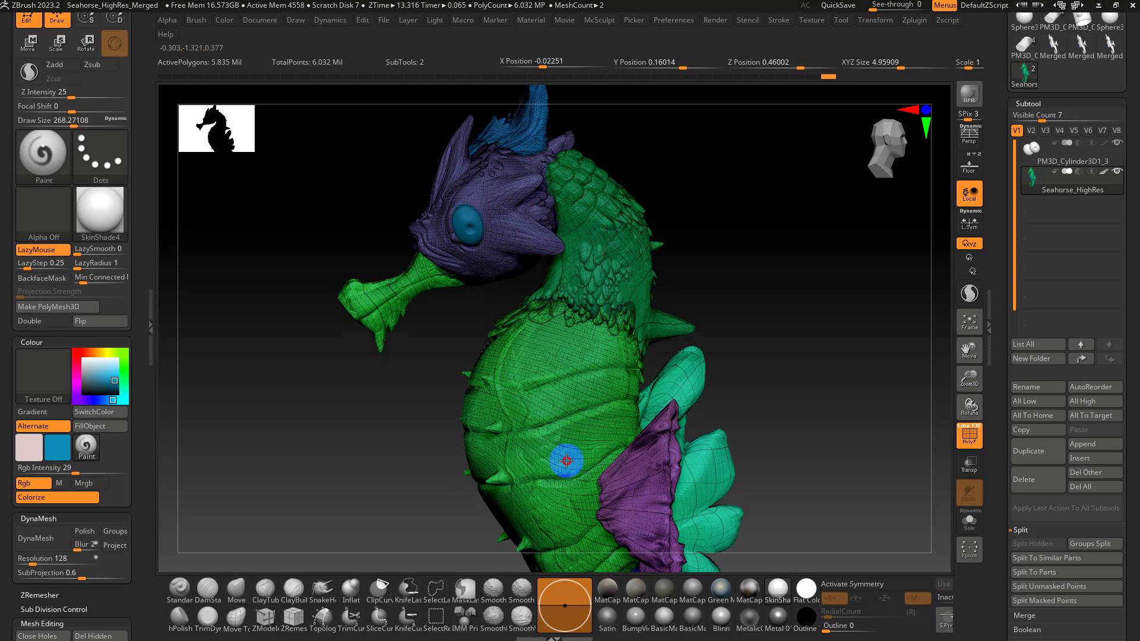
key(shift+f)
- Paint a small blue spot on the neck scales at Rgb intensity 100 and draw size about 33, undoing the longer trial strokes
key(s)
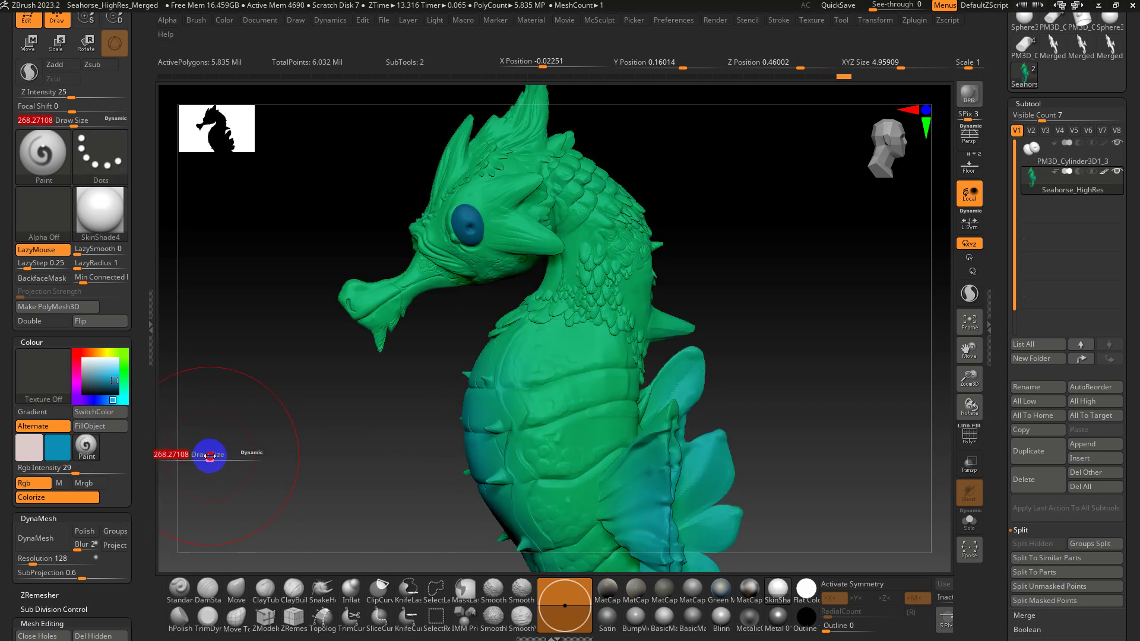
drag(209, 456, 186, 453)
drag(79, 469, 127, 473)
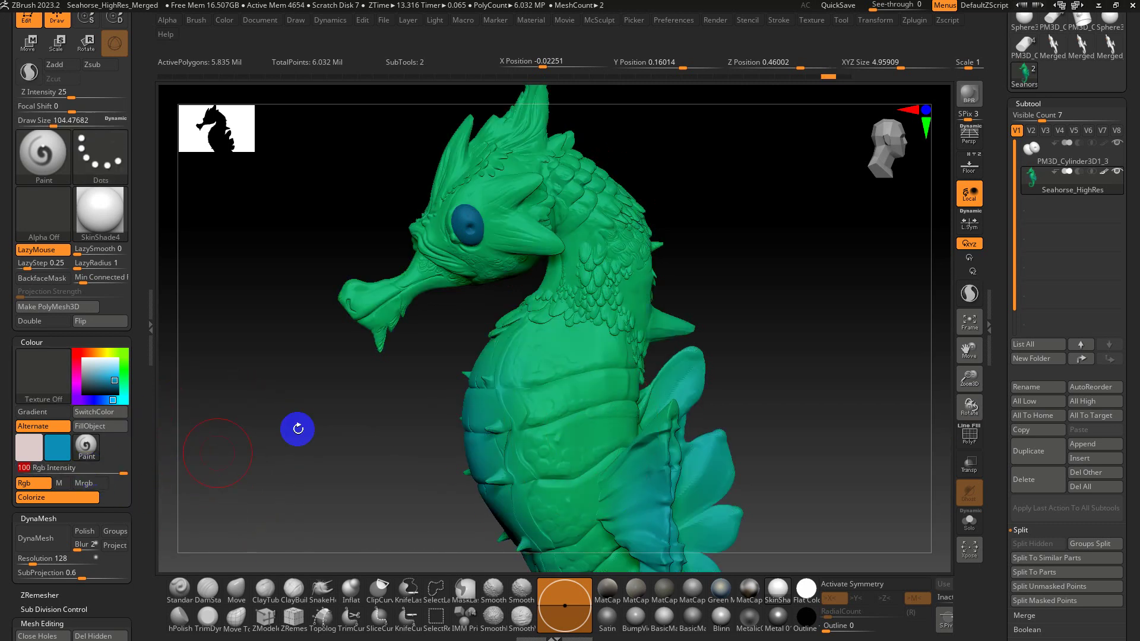
key(s)
drag(630, 285, 608, 277)
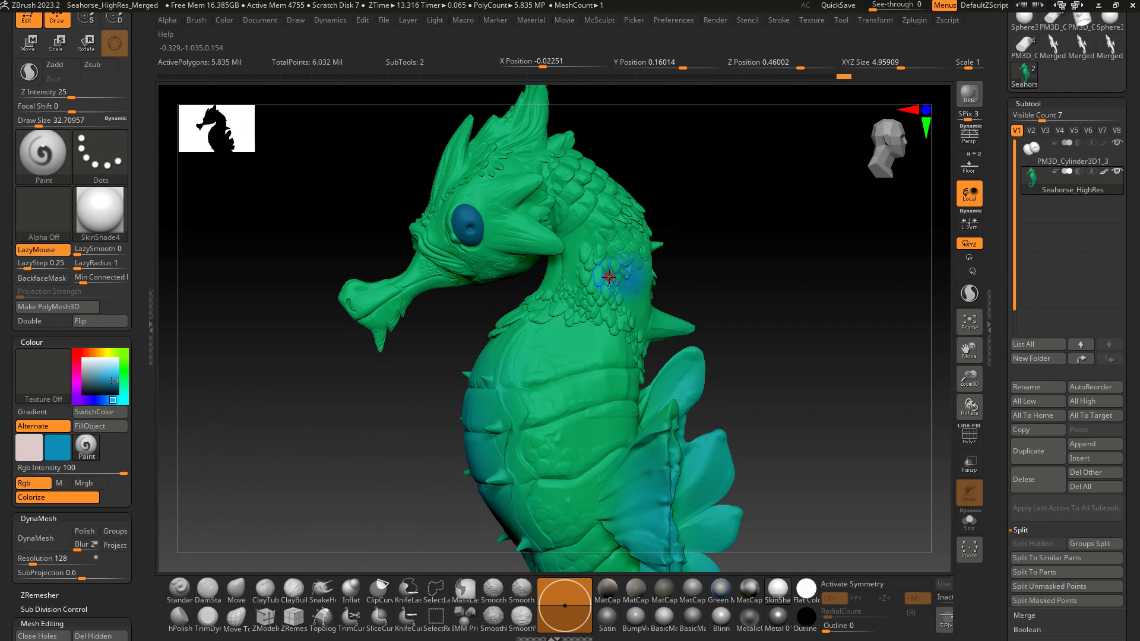
key(ctrl+z)
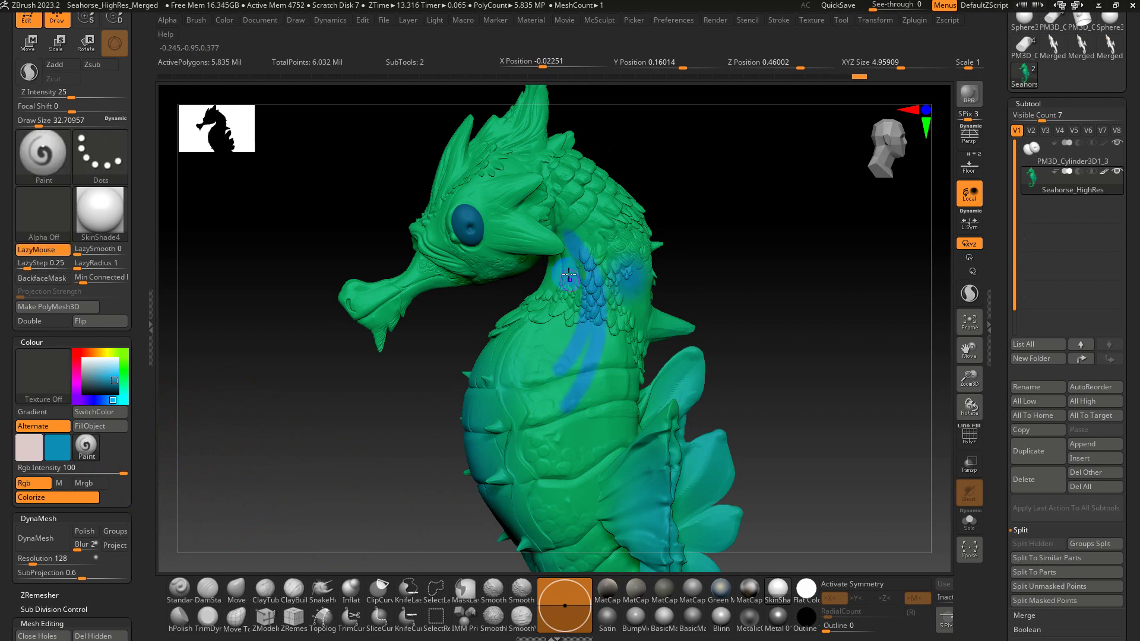
key(ctrl+z)
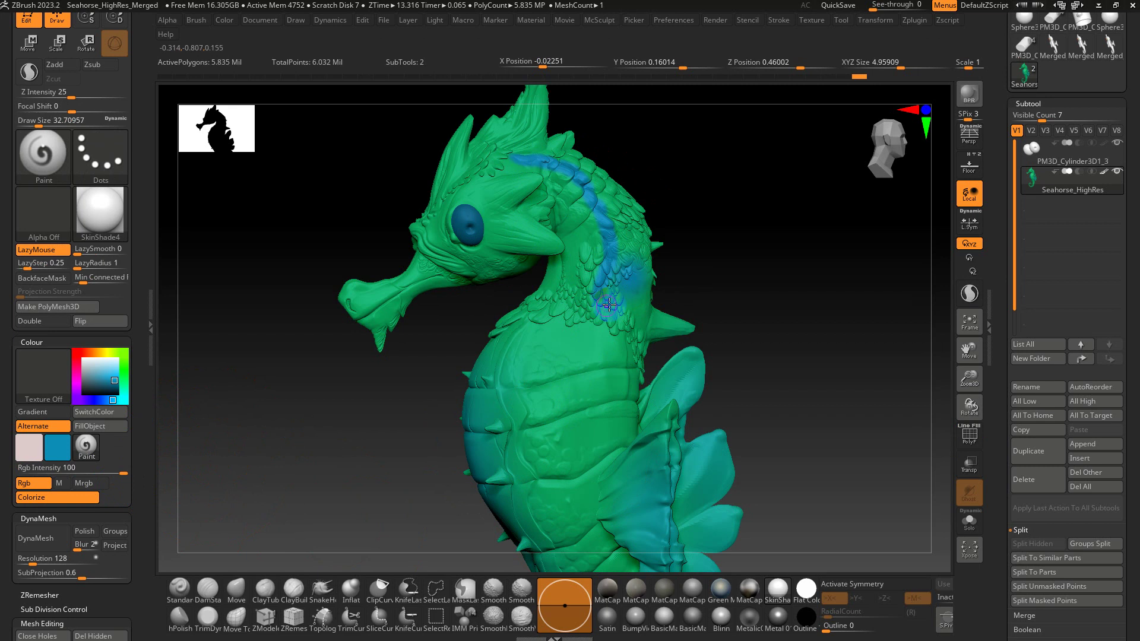
- Switch from the seahorse to the Sphere3D primitive and choose white as the colour
drag(725, 318, 787, 457)
drag(998, 400, 992, 369)
key(shift+f)
key(shift+f)
drag(995, 236, 1008, 387)
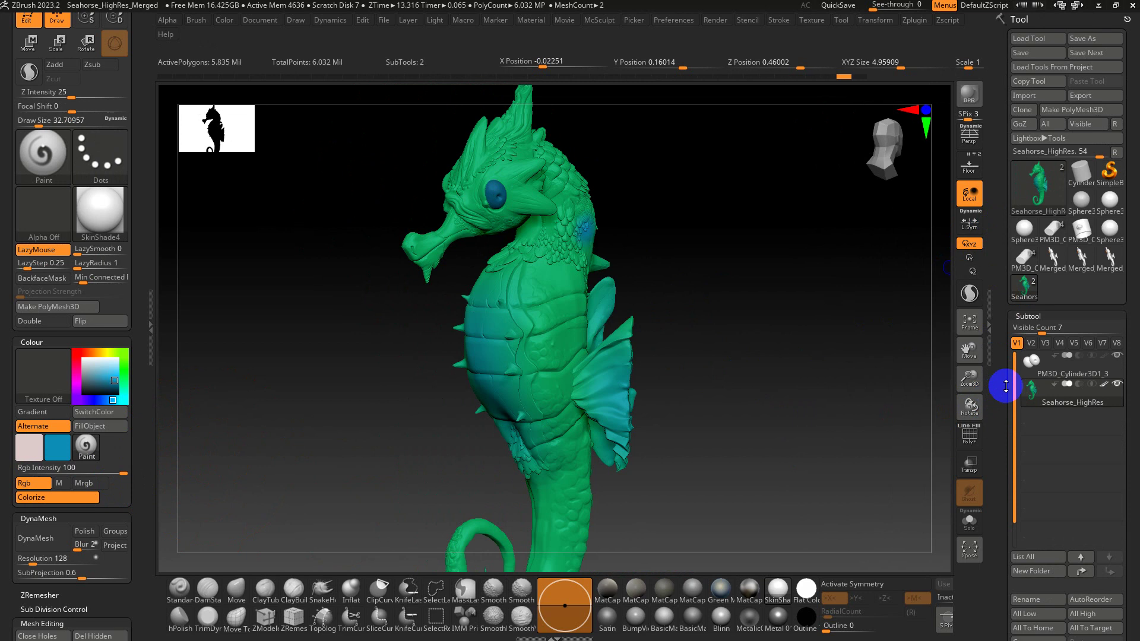
click(1107, 205)
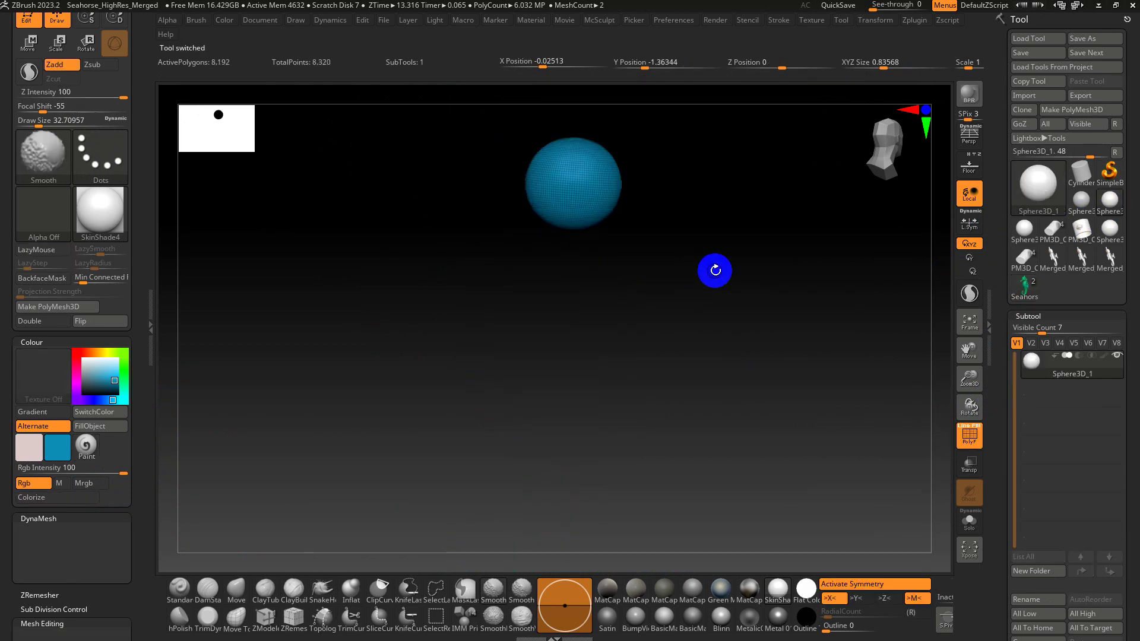
click(1080, 201)
key(shift+f)
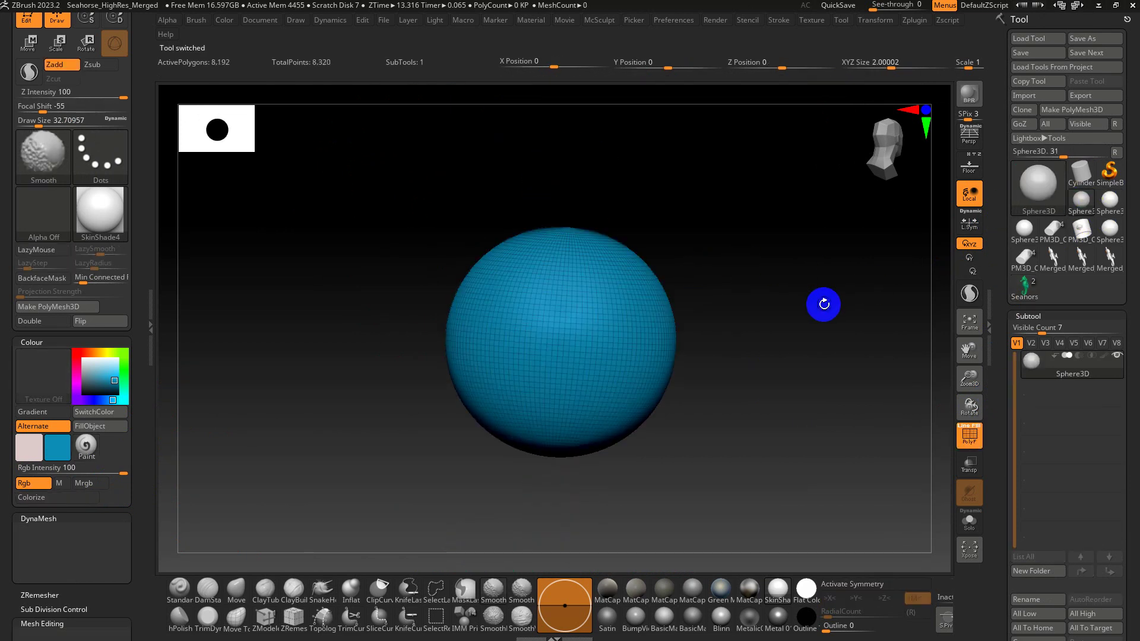
click(83, 359)
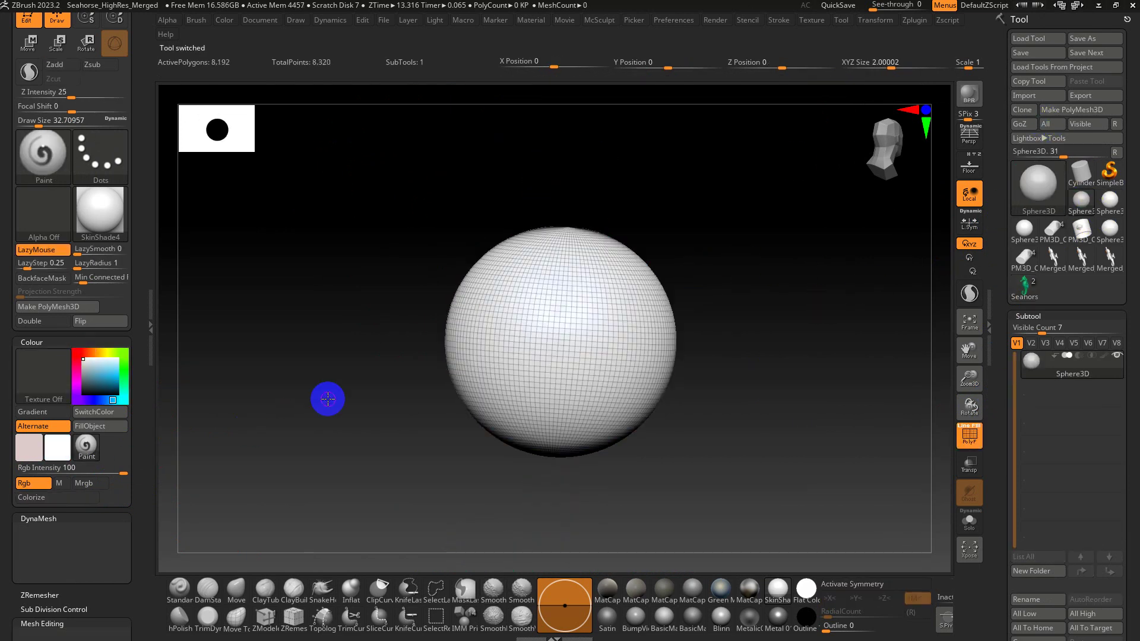
- Lower the sphere's resolution in its Initialize settings by setting HDivide to 29 and reducing VDivide
drag(1000, 505, 1003, 305)
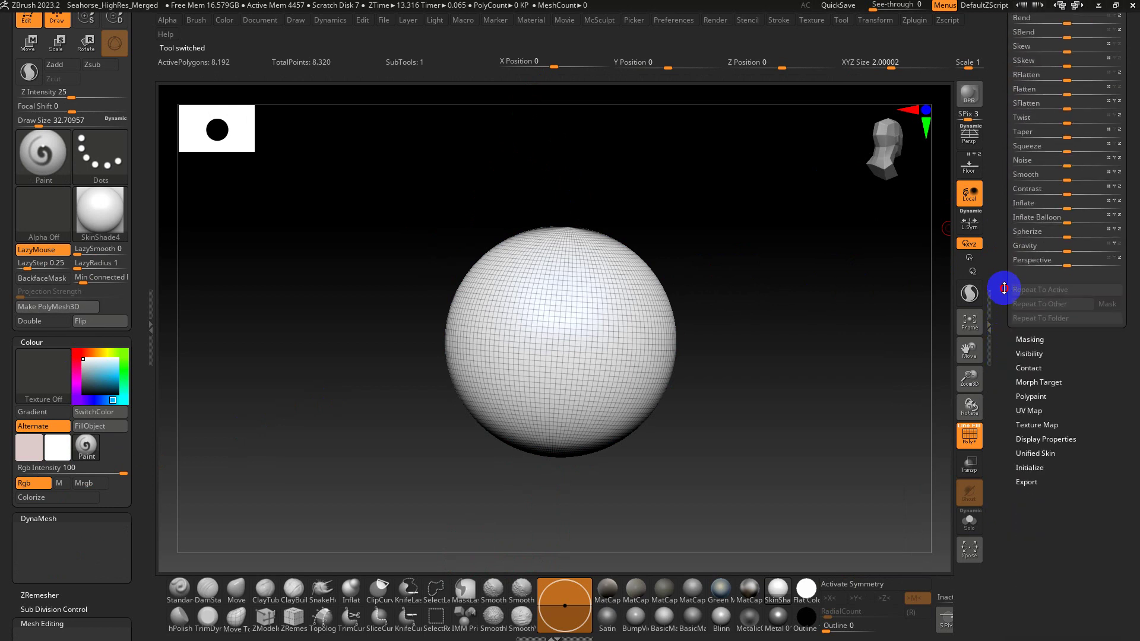
scroll(1021, 356, down, 5)
click(1033, 461)
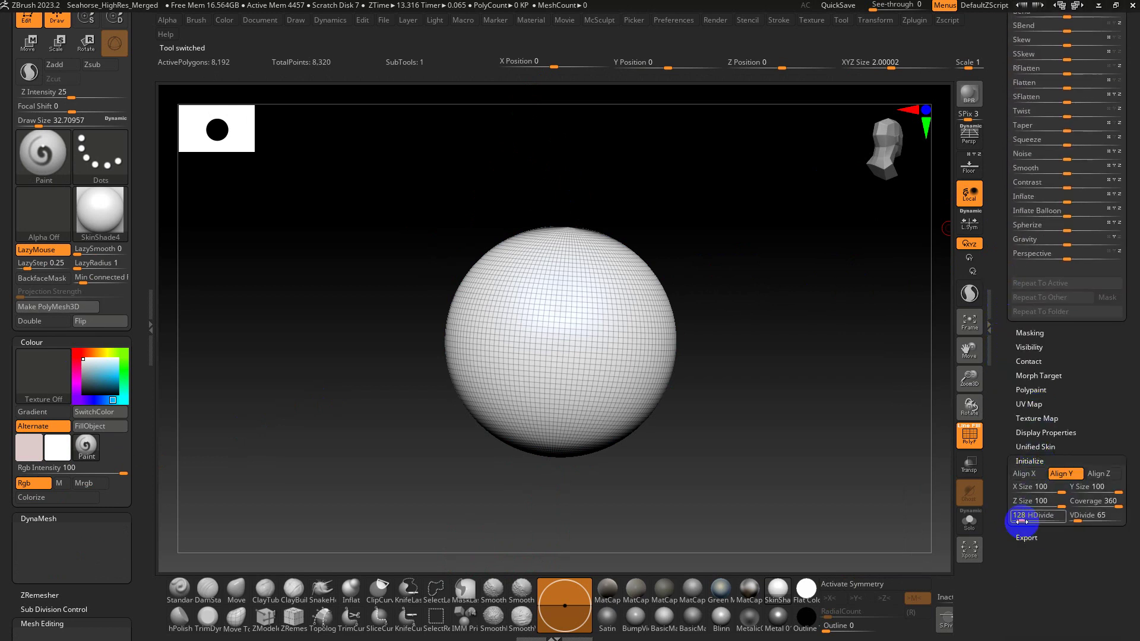
drag(1021, 521, 946, 517)
drag(1081, 519, 1075, 517)
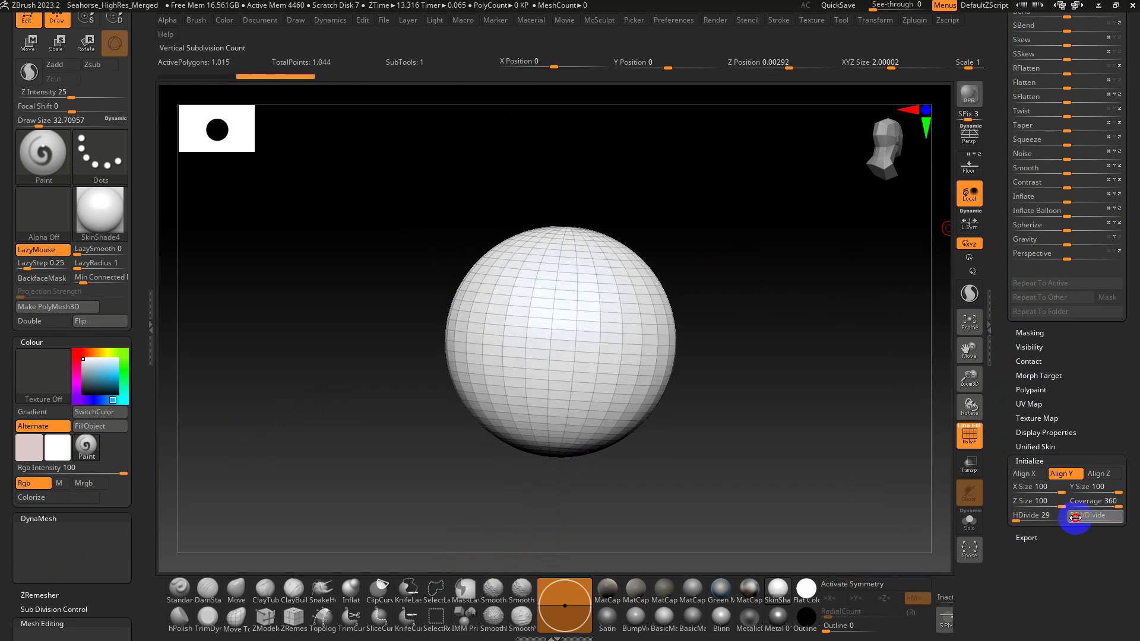
- Convert the low-resolution sphere to a PolyMesh3D and fill it with white
drag(998, 261, 995, 457)
drag(1000, 149, 1003, 244)
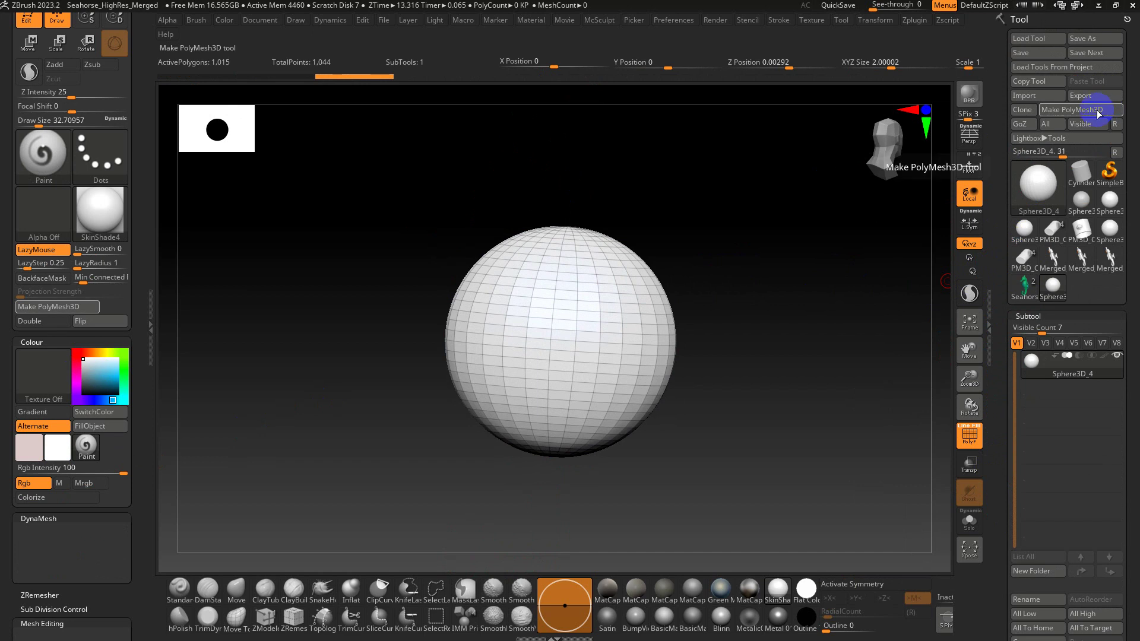
click(1097, 111)
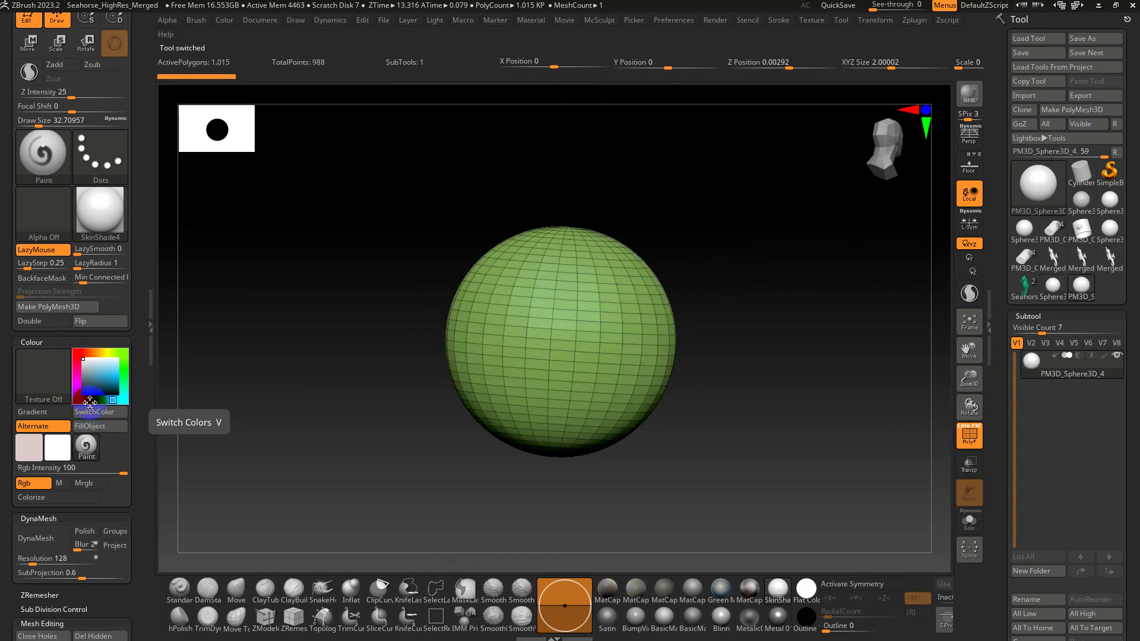
click(105, 428)
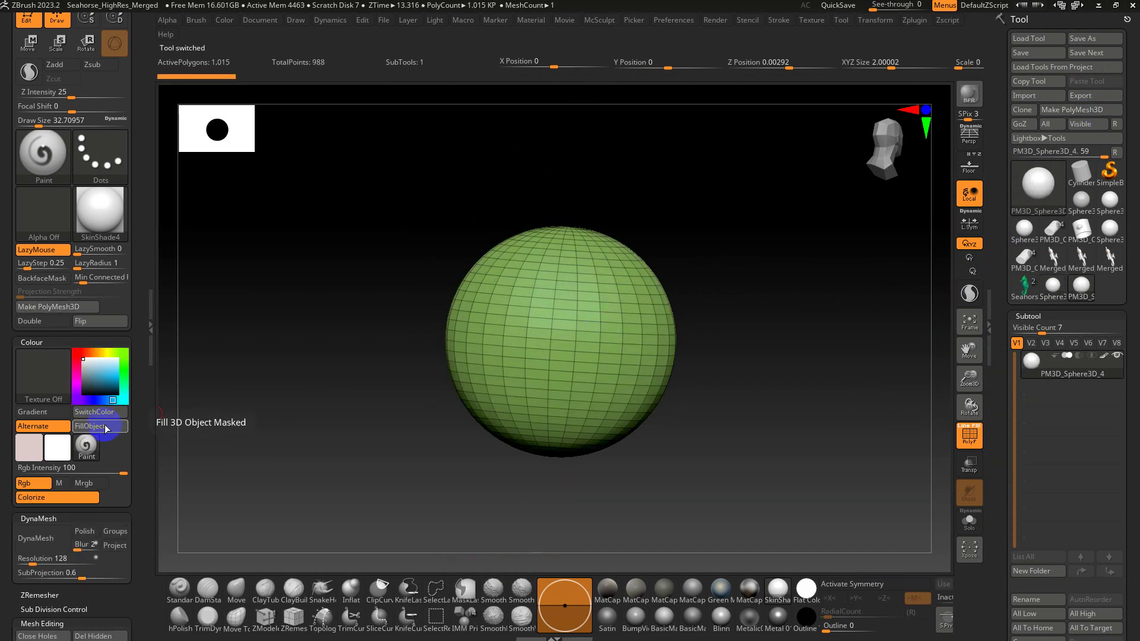
- Try the SoftClay brush on the sphere with light blue as the colour and a draw size of about 68
key(b)
key(s)
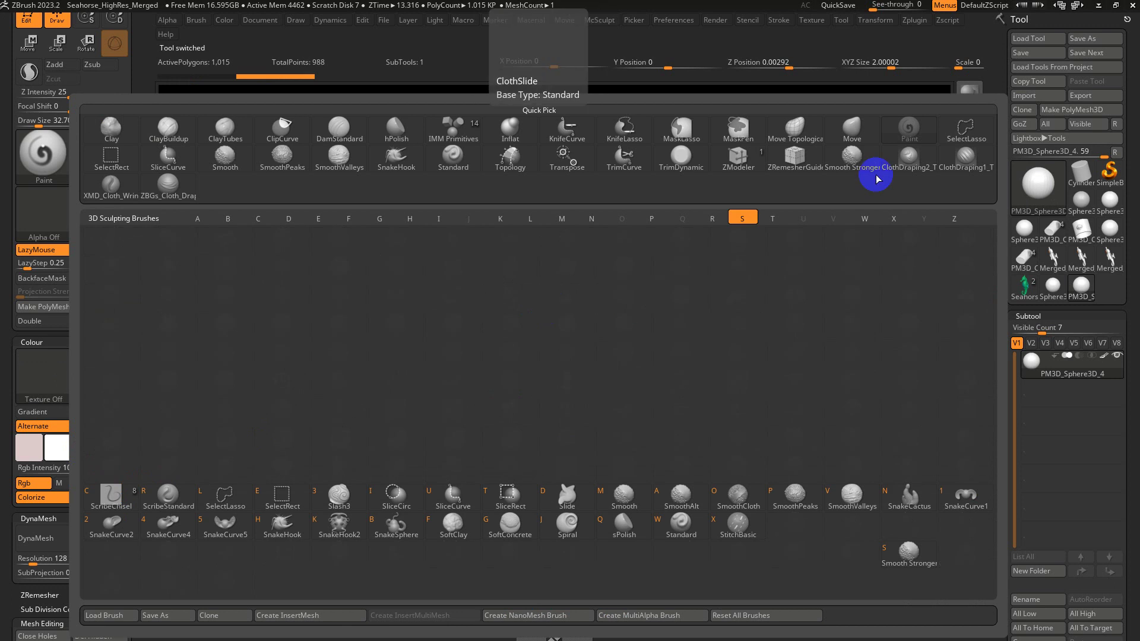
key(c)
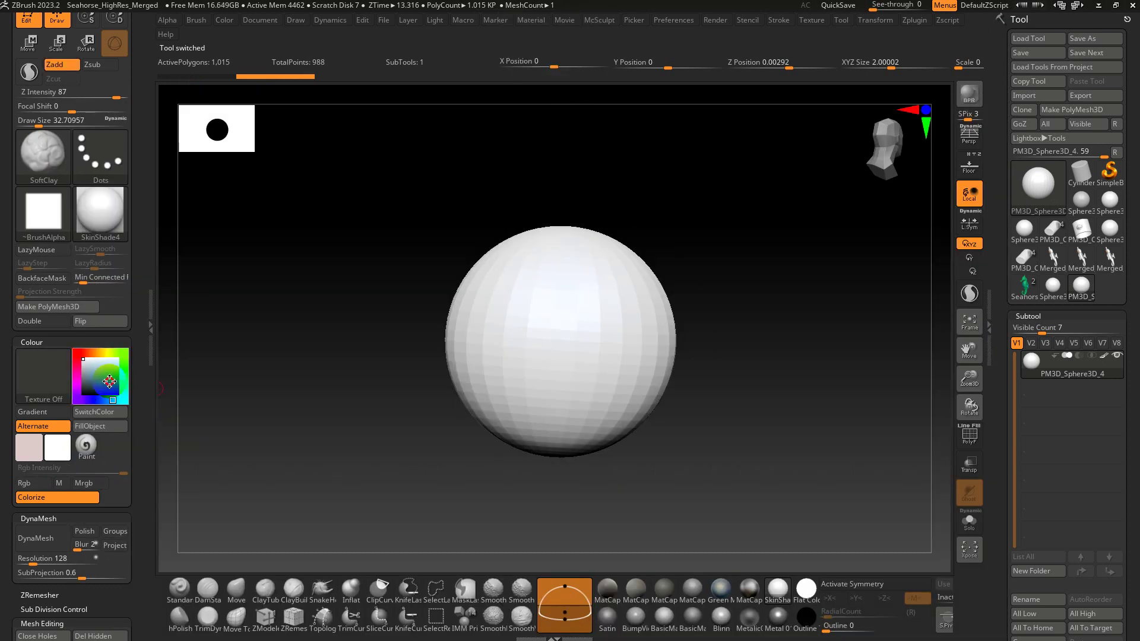
click(112, 374)
key(s)
drag(517, 344, 526, 344)
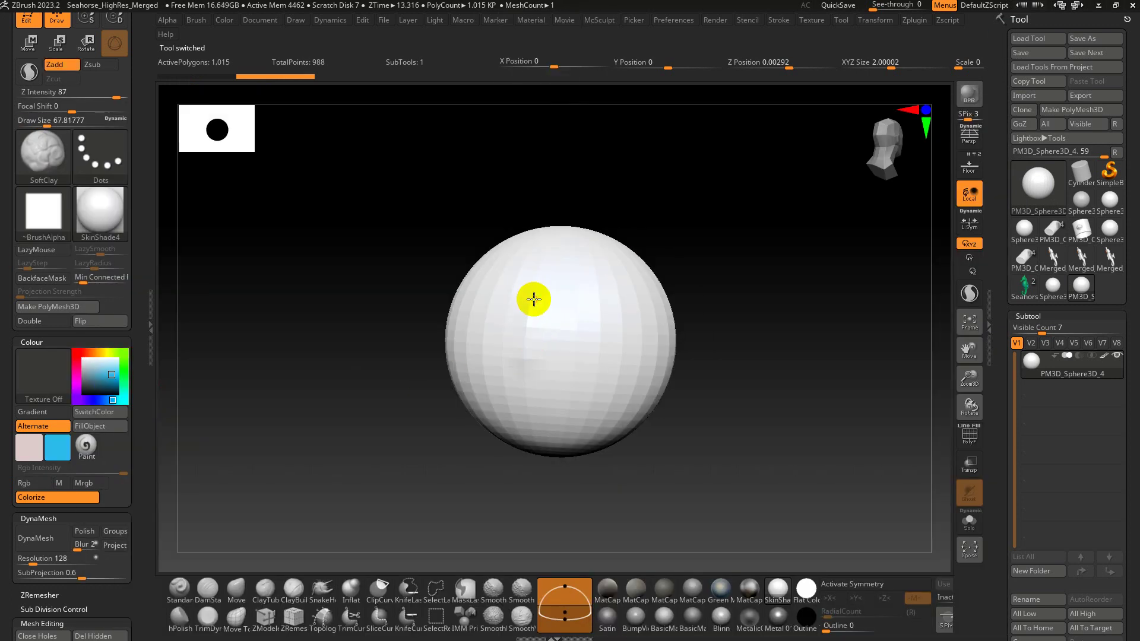
- Paint a light blue patch on the sphere with the Paint brush at Rgb intensity 100 and compare it with the polyframe
click(87, 445)
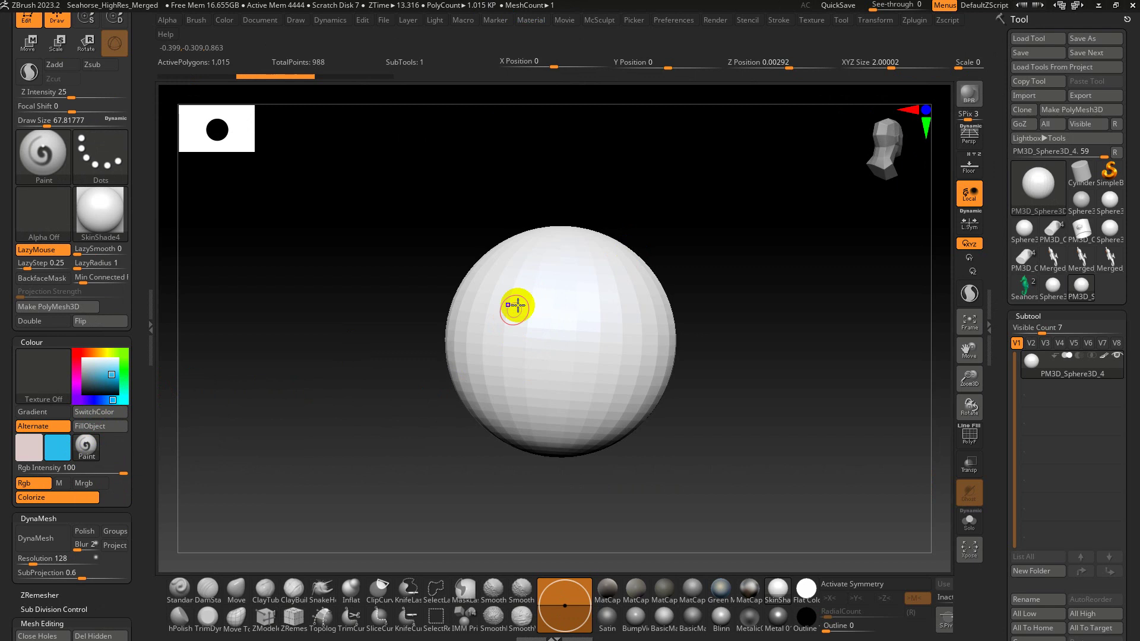
mouse_move(516, 305)
mouse_down()
mouse_move(511, 359)
mouse_move(542, 312)
mouse_up()
ctrl+right_drag(751, 332, 771, 412)
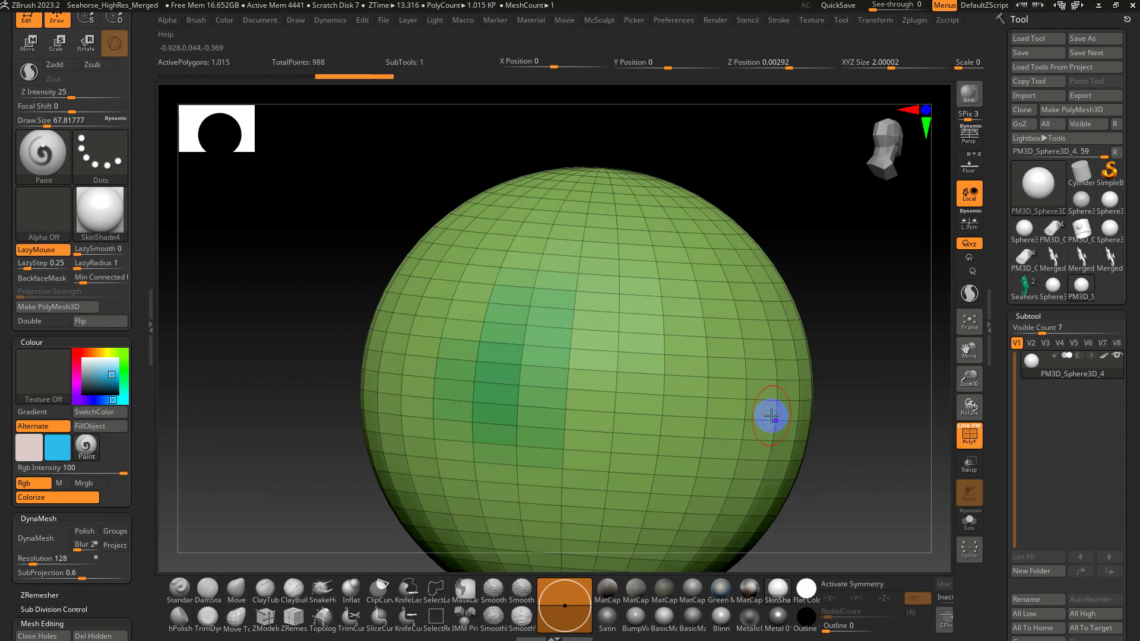
click(970, 429)
mouse_move(567, 334)
mouse_down()
mouse_move(565, 433)
mouse_move(522, 422)
mouse_up()
key(shift+f)
ctrl+right_drag(842, 432, 796, 350)
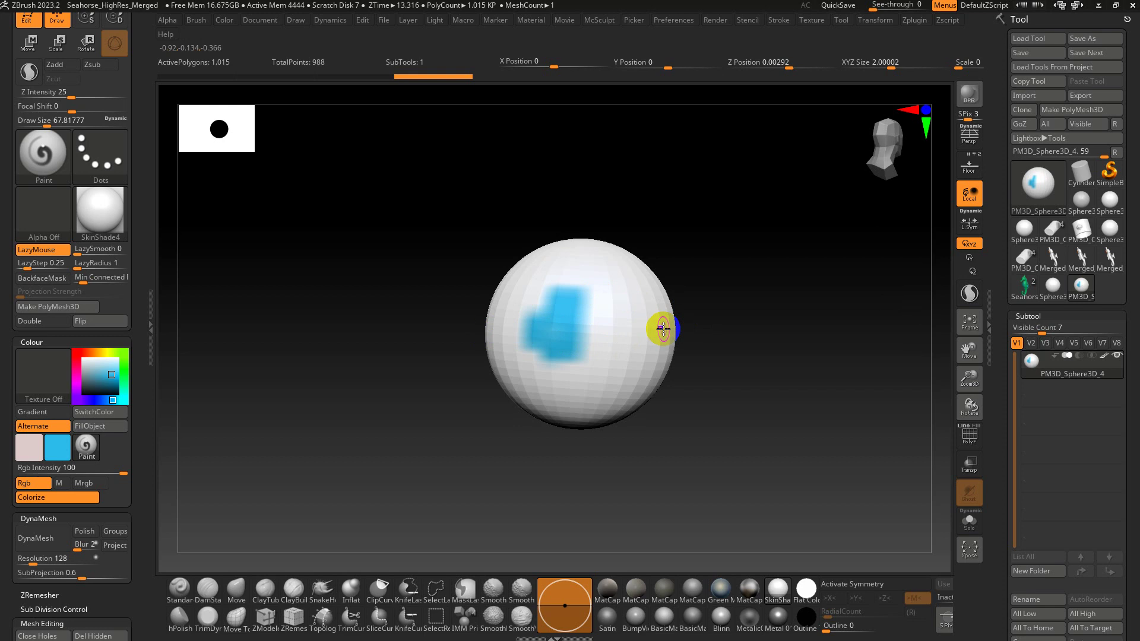
- Load the DemoHead.ZTL tool from the LightBox library and hide the library
key(comma)
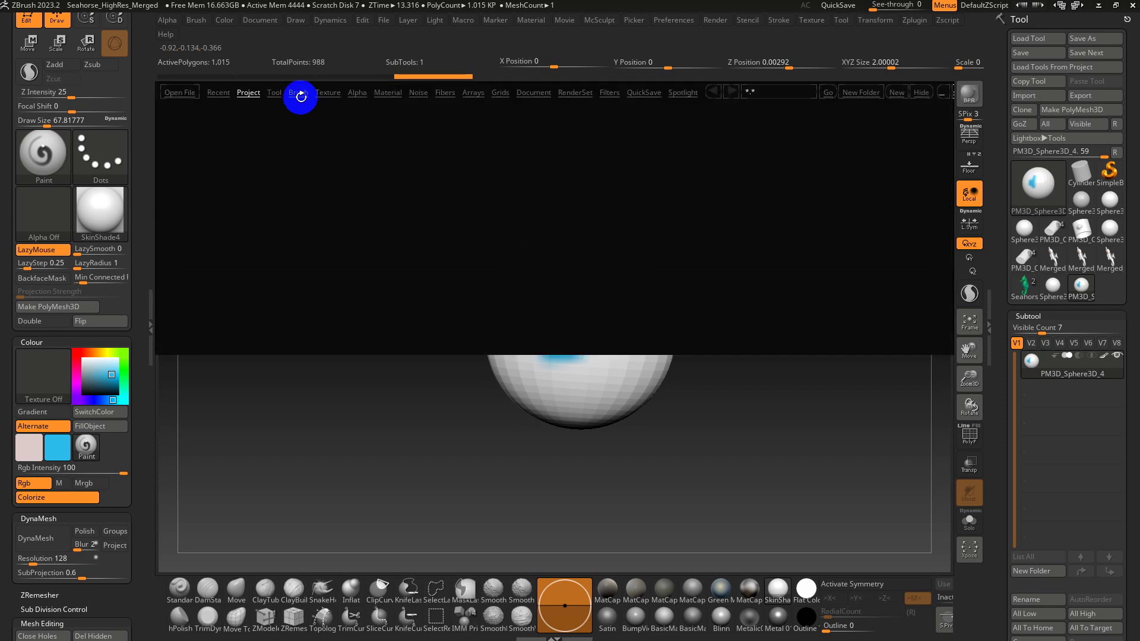
click(273, 92)
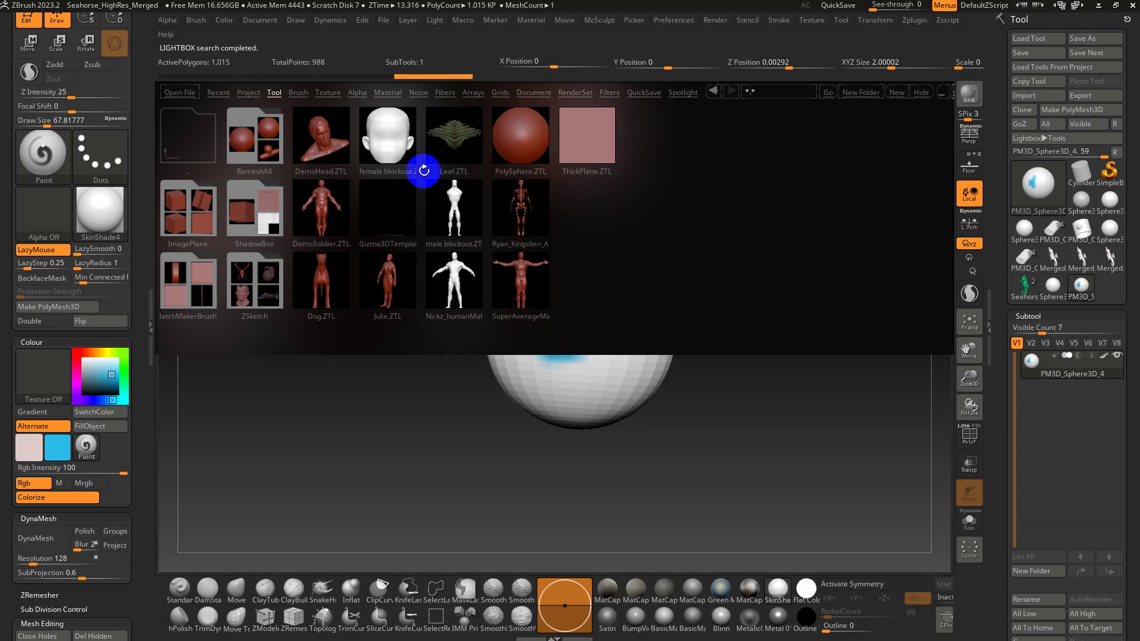
click(320, 138)
double_click(320, 138)
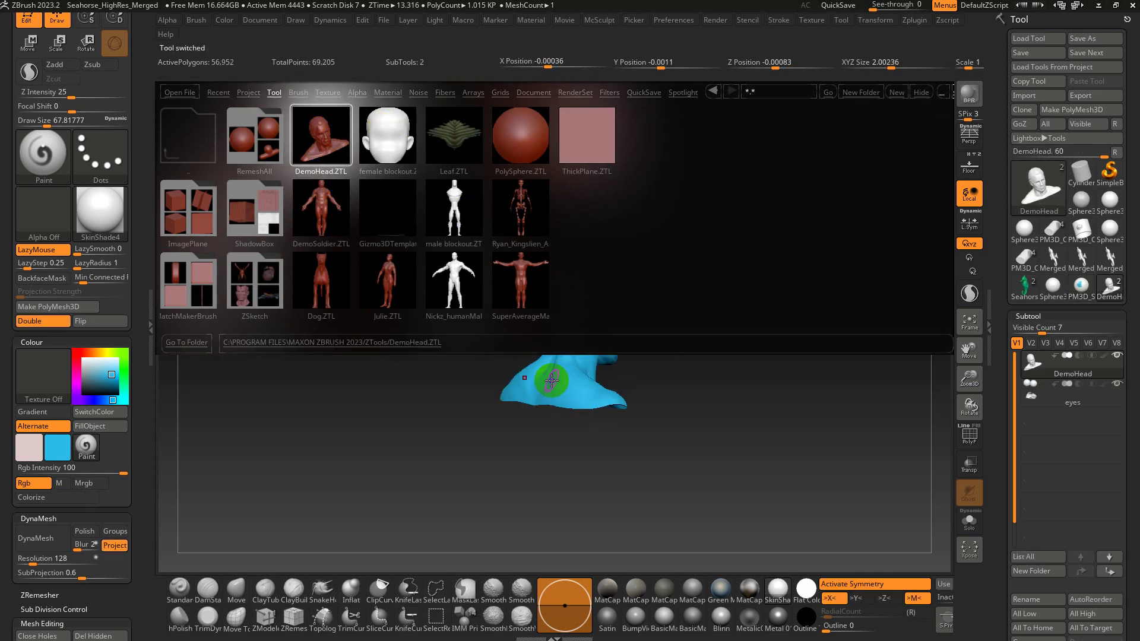
key(comma)
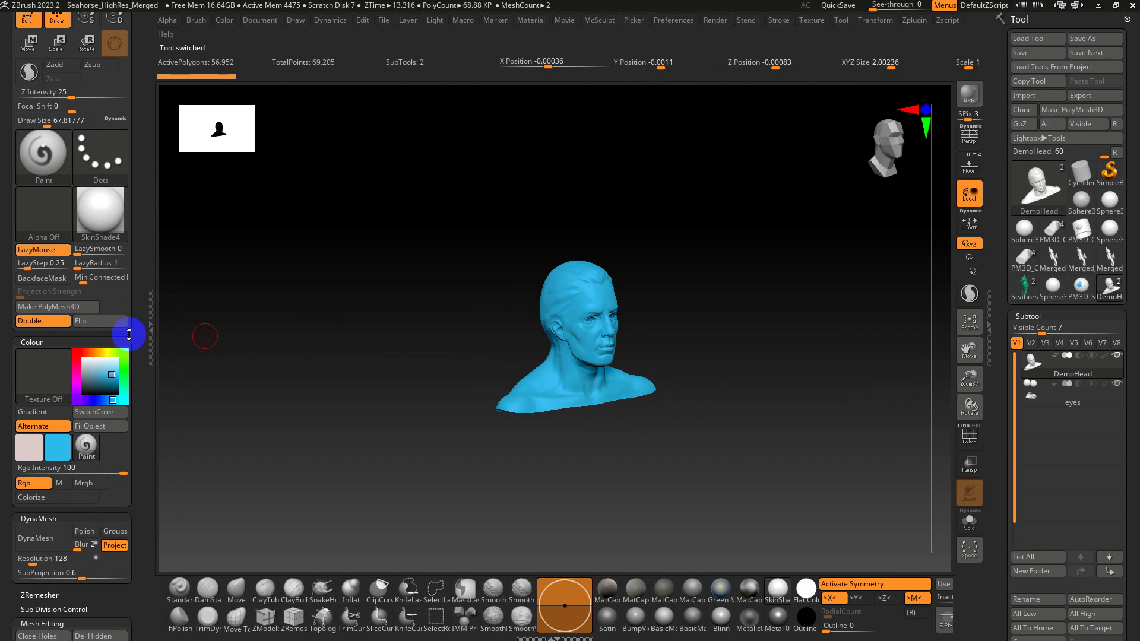
- Choose a pale cream colour and fill the DemoHead object with it
click(92, 356)
click(99, 353)
click(89, 363)
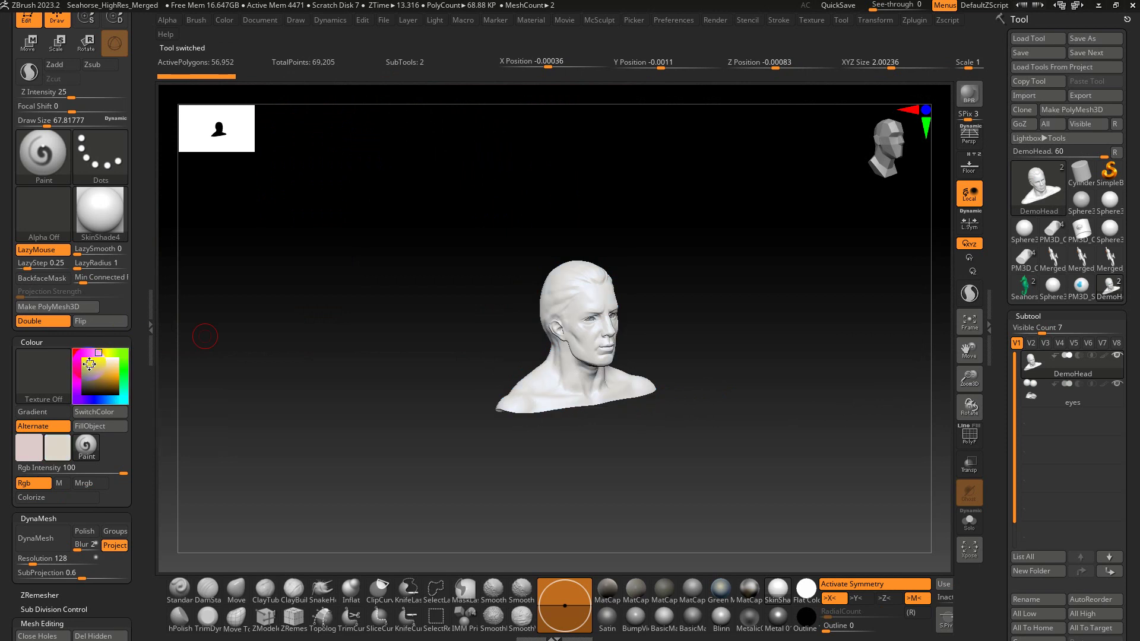
click(92, 427)
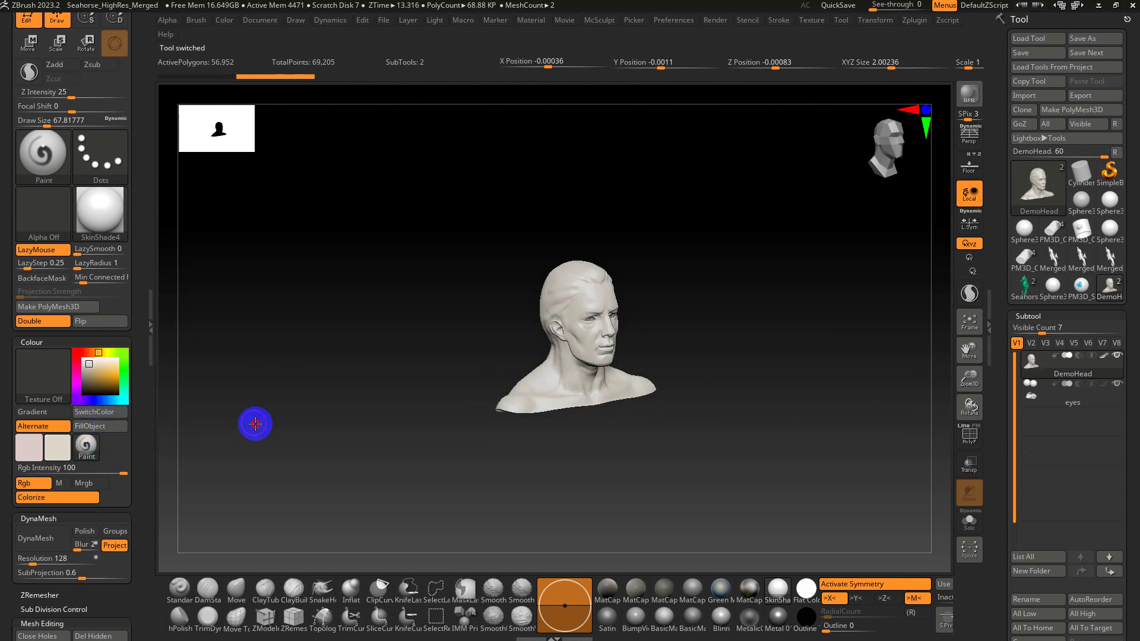
- Paint a faint pink patch on the head's cheek at a draw size of about 31
ctrl+right_drag(255, 424, 689, 387)
mouse_move(727, 350)
right_down()
mouse_move(702, 351)
mouse_move(771, 365)
mouse_move(738, 344)
right_up()
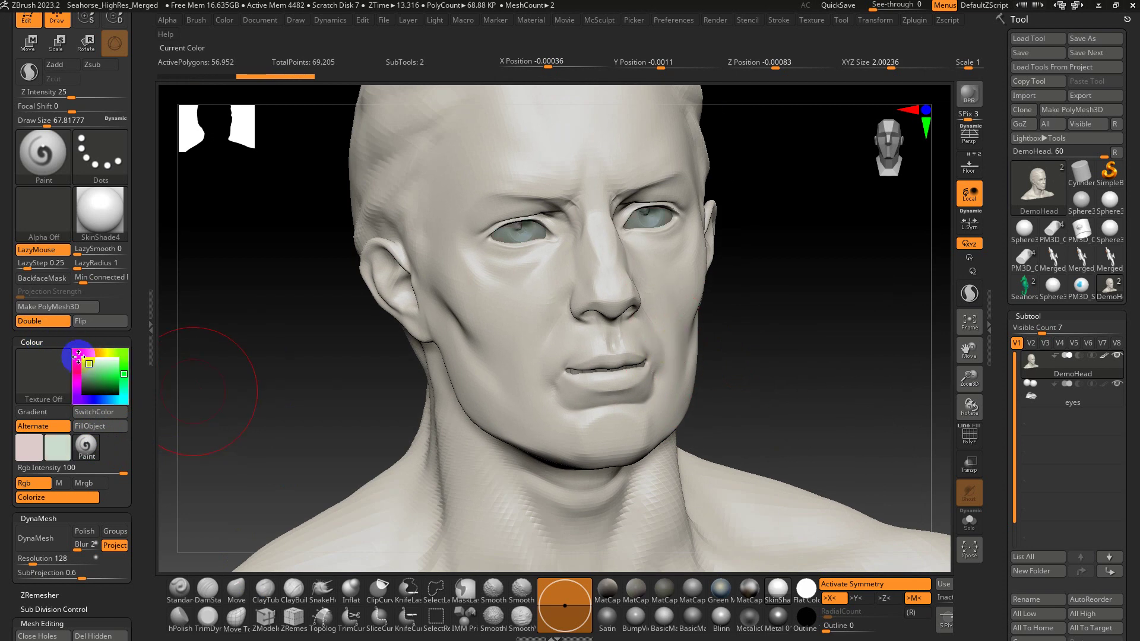
mouse_move(750, 363)
right_down()
mouse_move(682, 374)
mouse_move(552, 326)
right_up()
key(s)
mouse_move(553, 326)
mouse_down()
mouse_move(522, 327)
mouse_move(509, 356)
mouse_move(542, 318)
mouse_up()
ctrl+right_drag(202, 315, 183, 362)
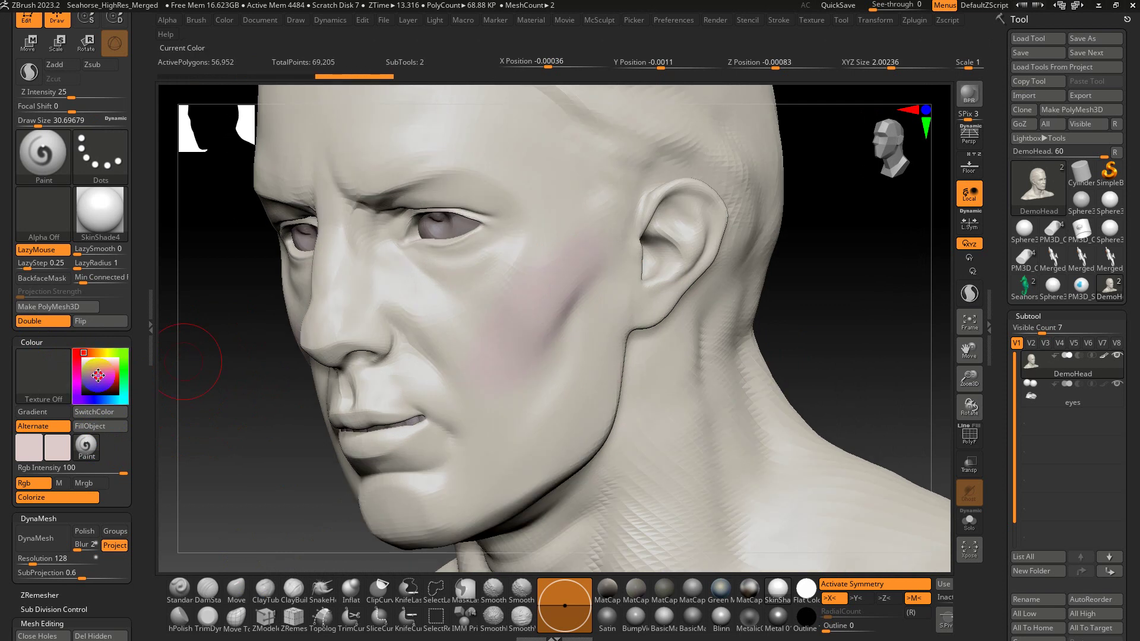
- Paint a bright red patch over the head's cheek and compare its edge with the polyframe
drag(98, 375, 118, 377)
mouse_move(511, 273)
mouse_down()
mouse_move(476, 352)
mouse_move(546, 287)
mouse_up()
ctrl+right_drag(547, 288, 560, 463)
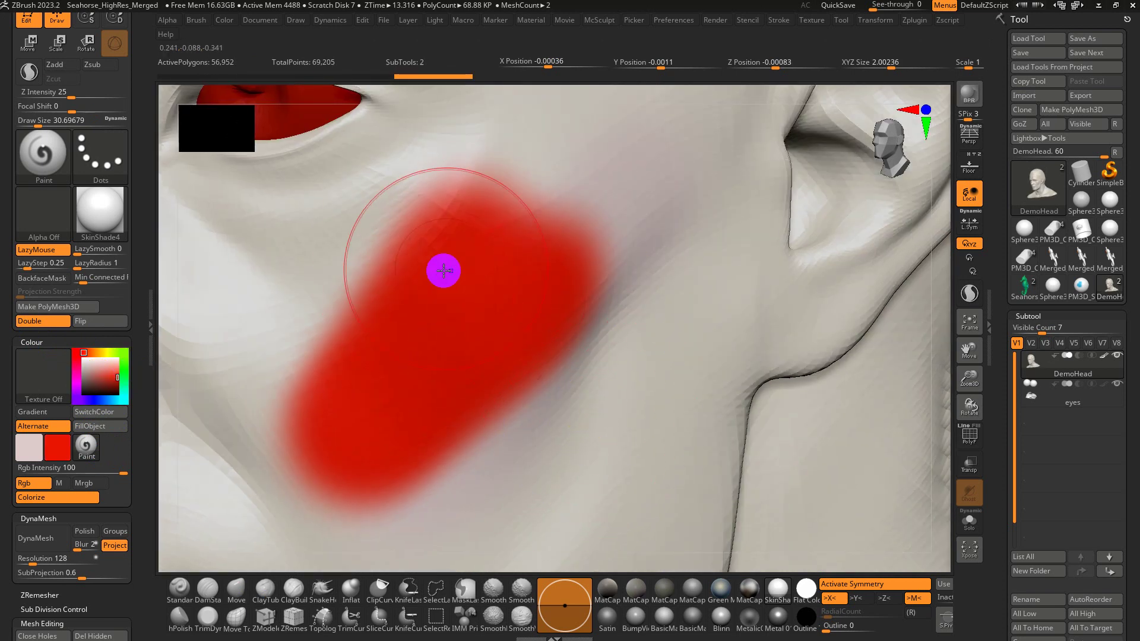
key(shift+f)
key(shift+f)
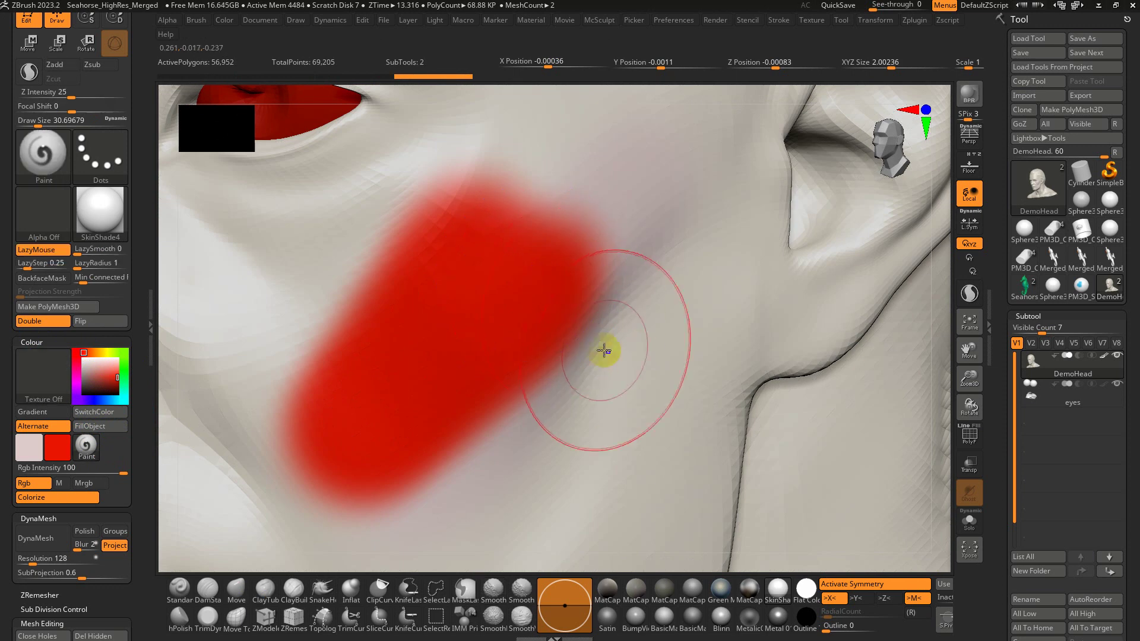
- Subdivide the head twice and try thin red lines beside the cheek patch at a draw size of about 1.5
mouse_move(604, 351)
ctrl+right_down()
mouse_move(580, 325)
mouse_move(509, 323)
ctrl+right_up()
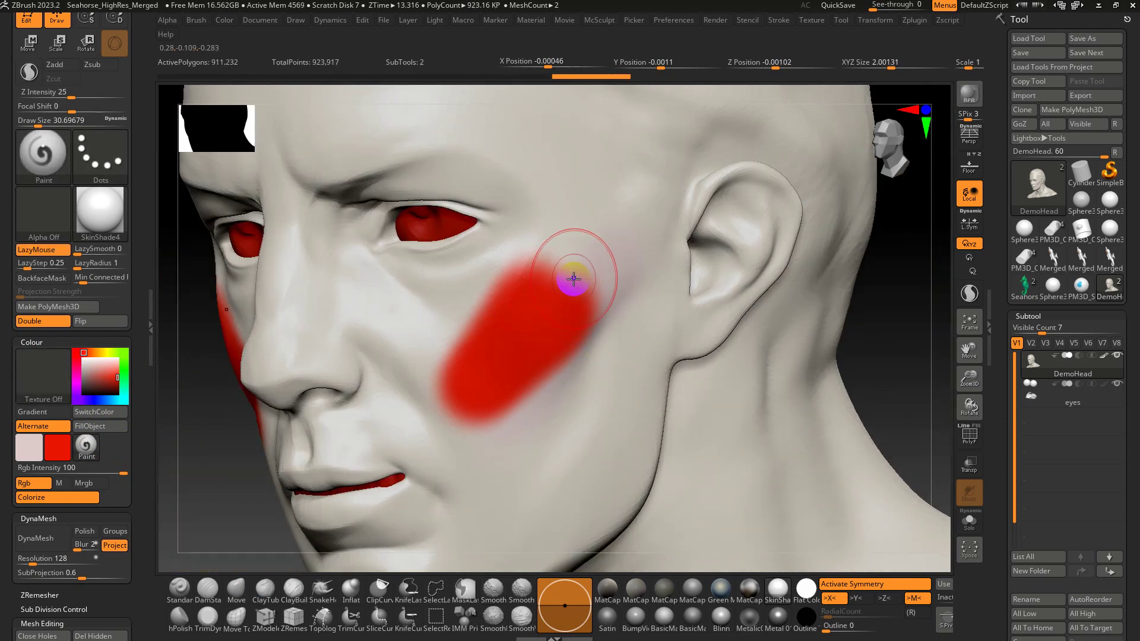
mouse_move(590, 280)
mouse_down()
mouse_move(506, 343)
mouse_move(517, 326)
mouse_move(541, 326)
mouse_move(525, 329)
mouse_up()
key(s)
ctrl+right_drag(438, 330, 537, 532)
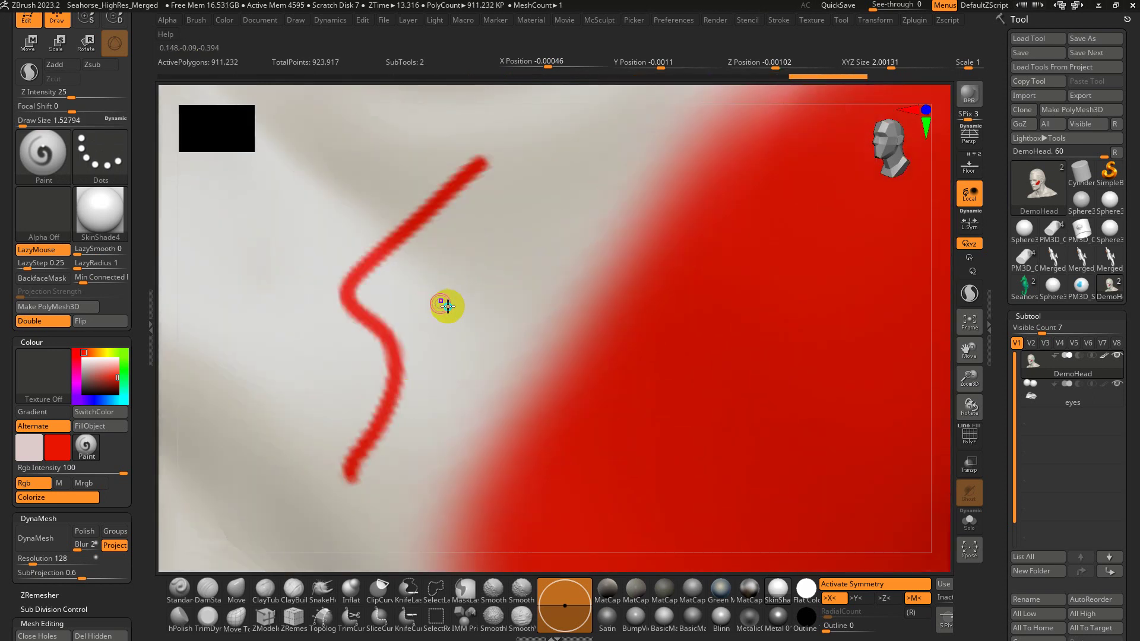
alt+right_drag(445, 304, 574, 310)
mouse_move(596, 170)
mouse_down()
mouse_move(572, 191)
mouse_move(520, 335)
mouse_up()
key(ctrl+z)
- Subdivide the head to 3.644 million polygons, try thin red strokes below the eye, and undo the strokes
mouse_move(593, 354)
ctrl+right_down()
mouse_move(501, 305)
mouse_move(618, 302)
ctrl+right_up()
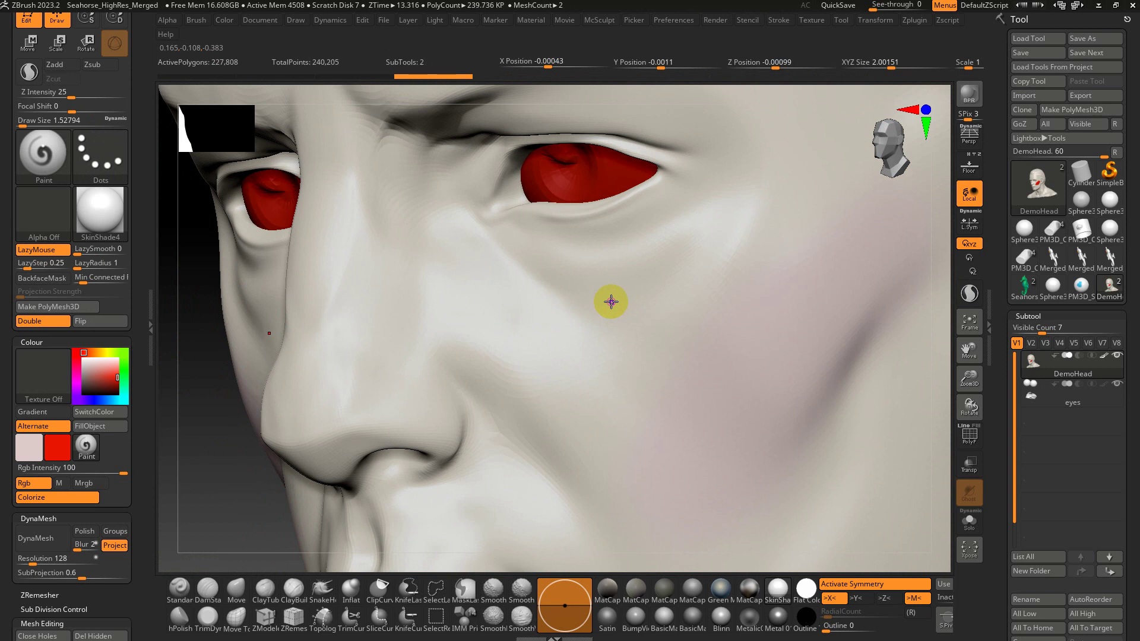
key(ctrl)
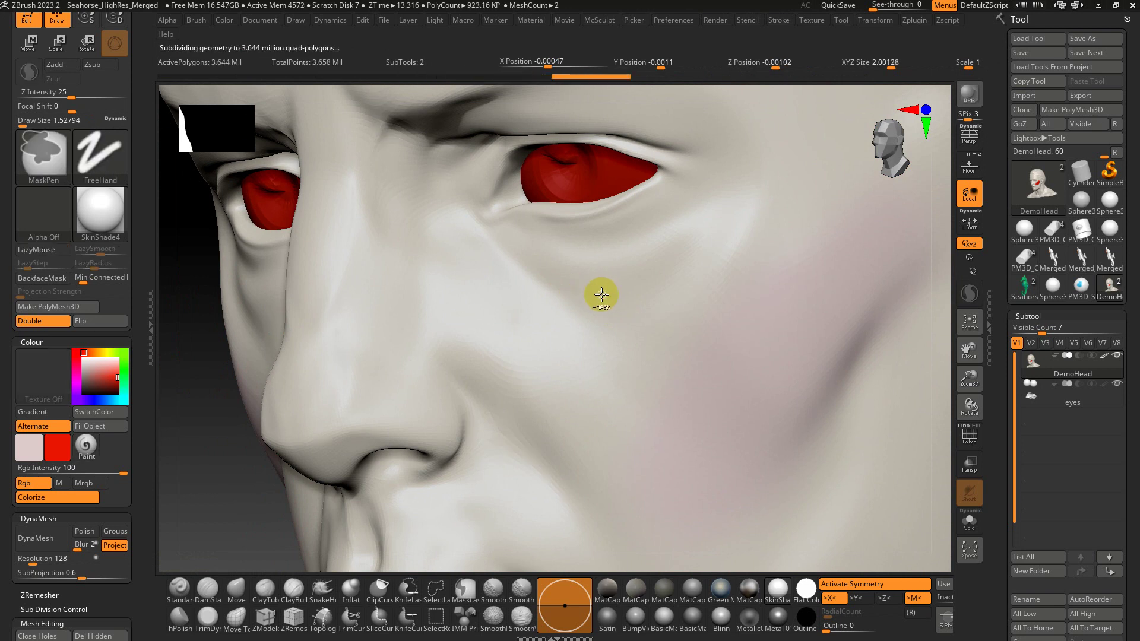
mouse_move(649, 273)
mouse_down()
mouse_move(593, 330)
mouse_move(565, 401)
mouse_up()
key(plus)
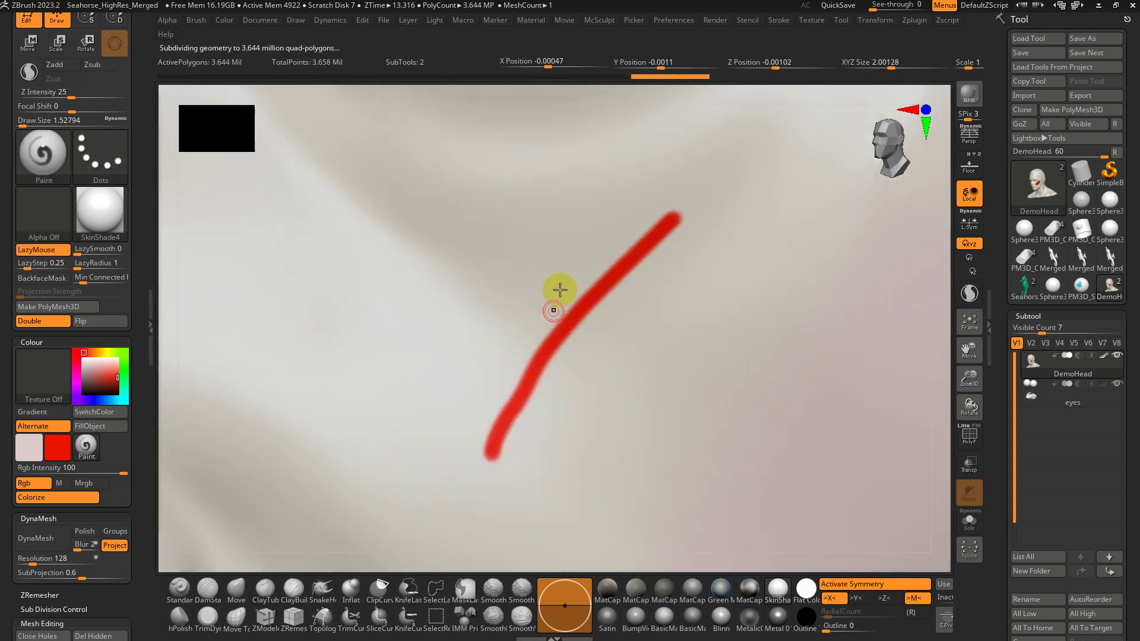
key(ctrl+z)
drag(617, 222, 494, 401)
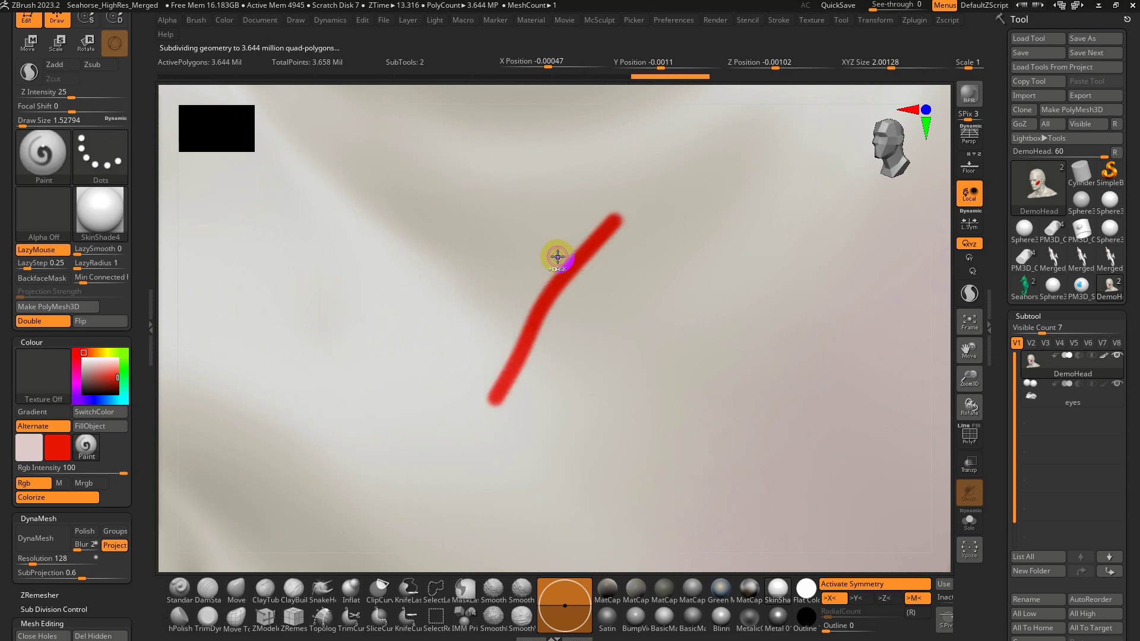
key(ctrl+z)
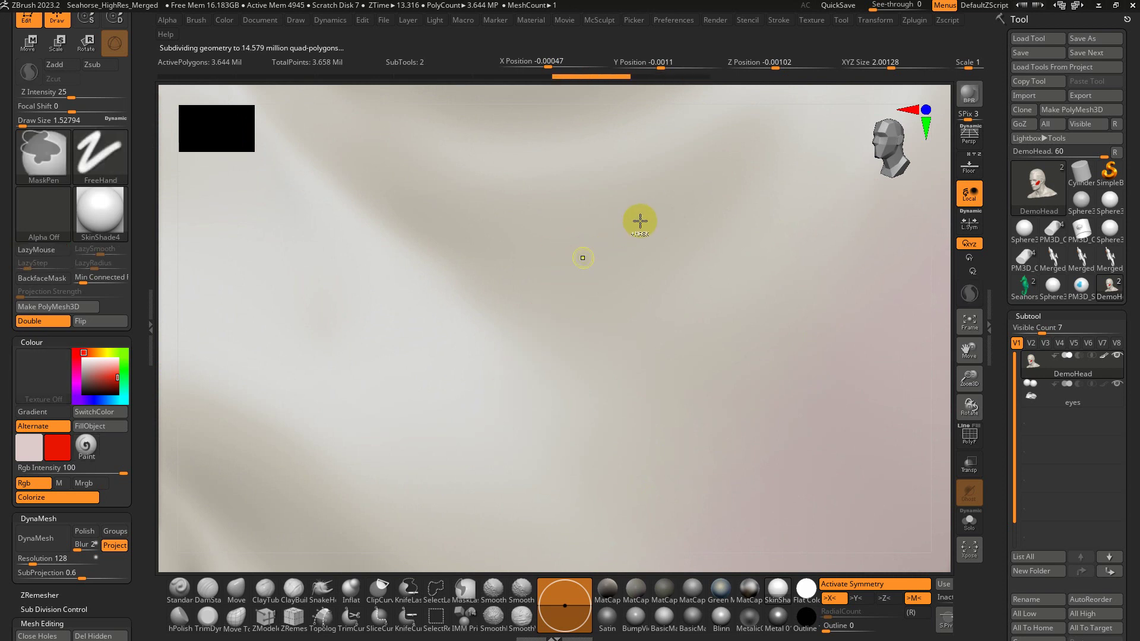
- Try fine red strokes below the eye on the head subdivided to 14.579 million polygons, using draw size 1, and undo them
mouse_move(640, 215)
mouse_down()
mouse_move(507, 413)
mouse_move(564, 333)
mouse_up()
key(s)
click(563, 333)
drag(680, 257, 630, 305)
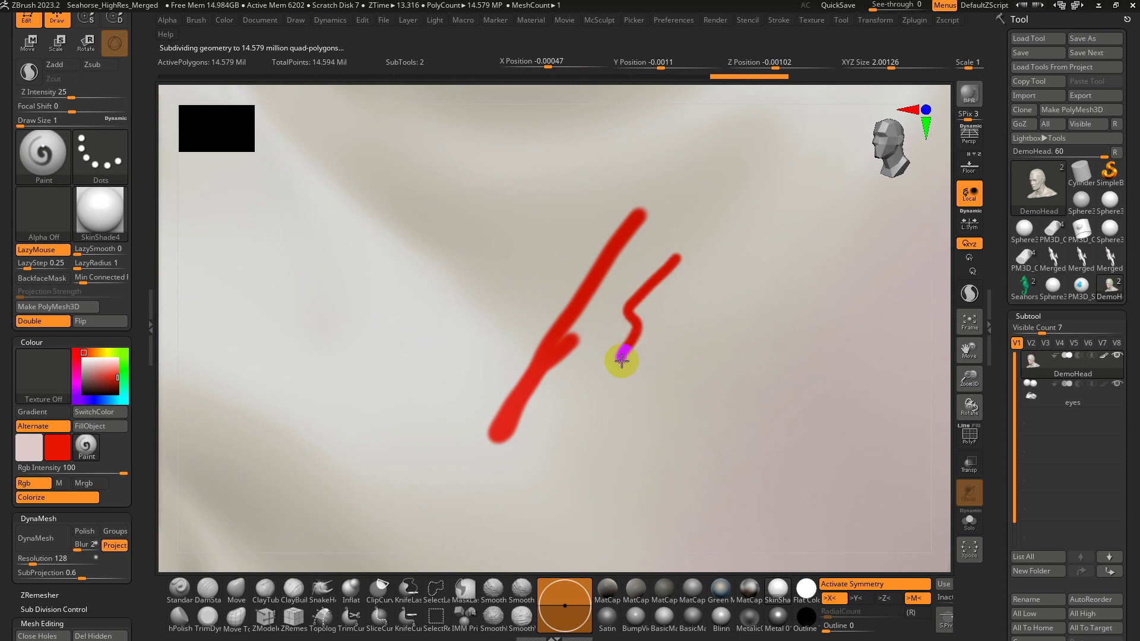
scroll(621, 360, down, 5)
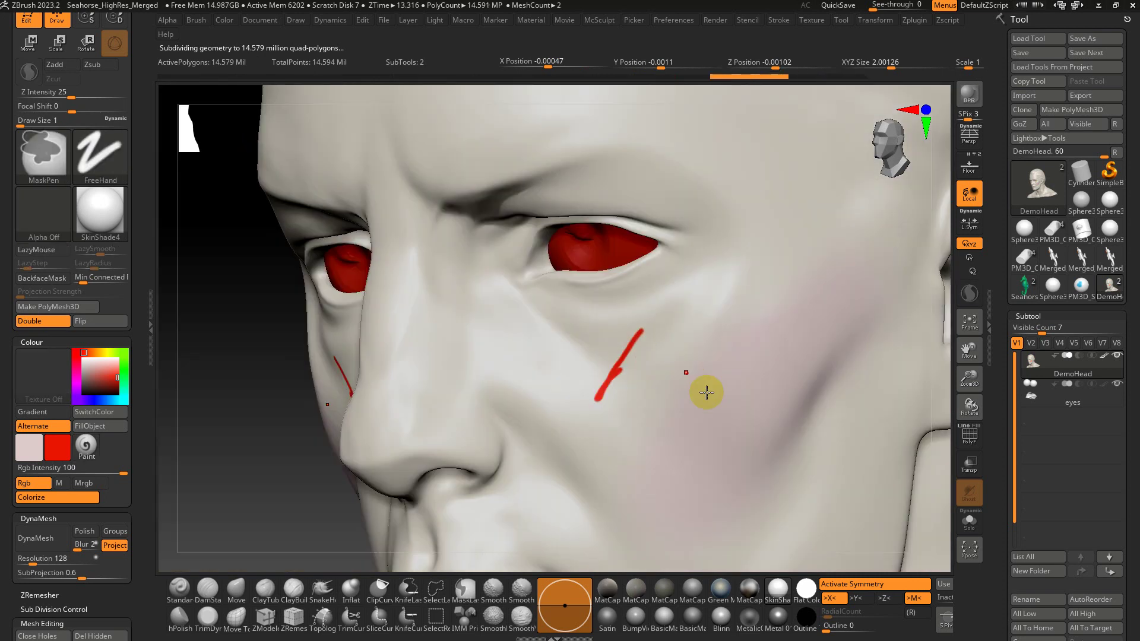
key(ctrl+z)
key(ctrl+z)
- Set the draw size to about 7.5 and examine the head from the front and the side
alt+right_drag(689, 412, 568, 351)
key(s)
drag(569, 349, 582, 348)
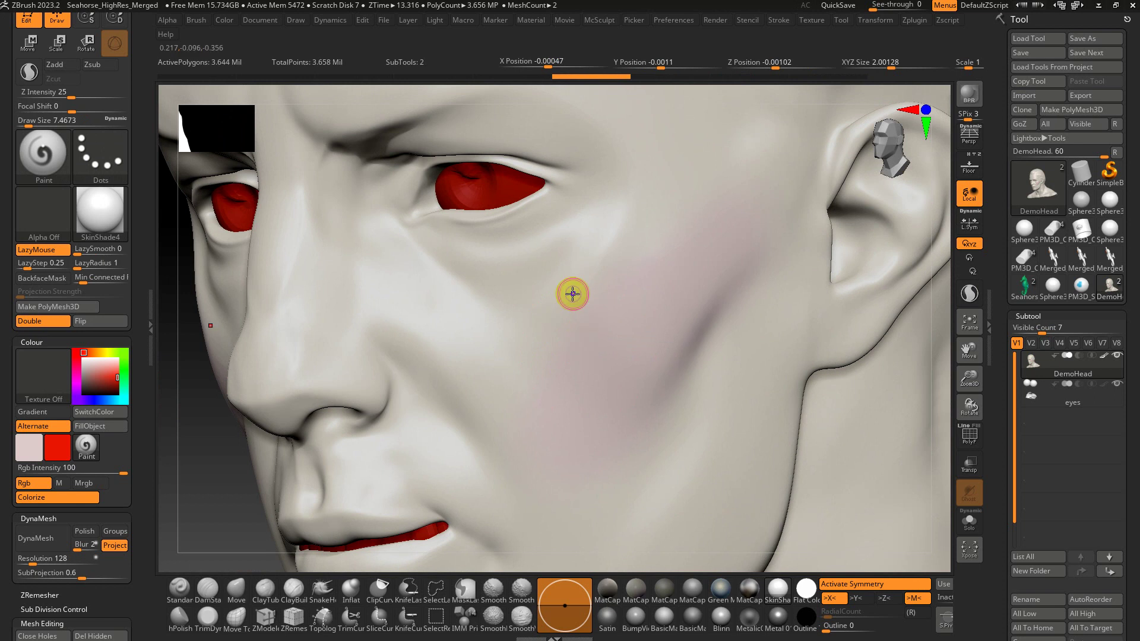
mouse_move(624, 351)
alt+right_down()
mouse_move(585, 321)
mouse_move(617, 350)
alt+right_up()
drag(676, 285, 689, 280)
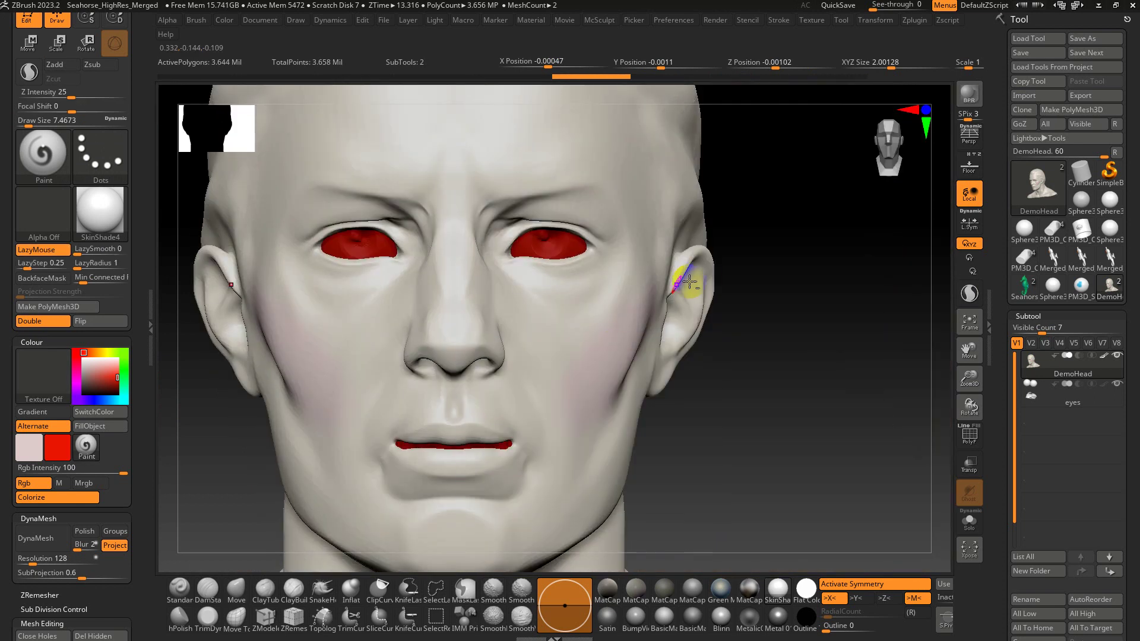
drag(739, 319, 718, 319)
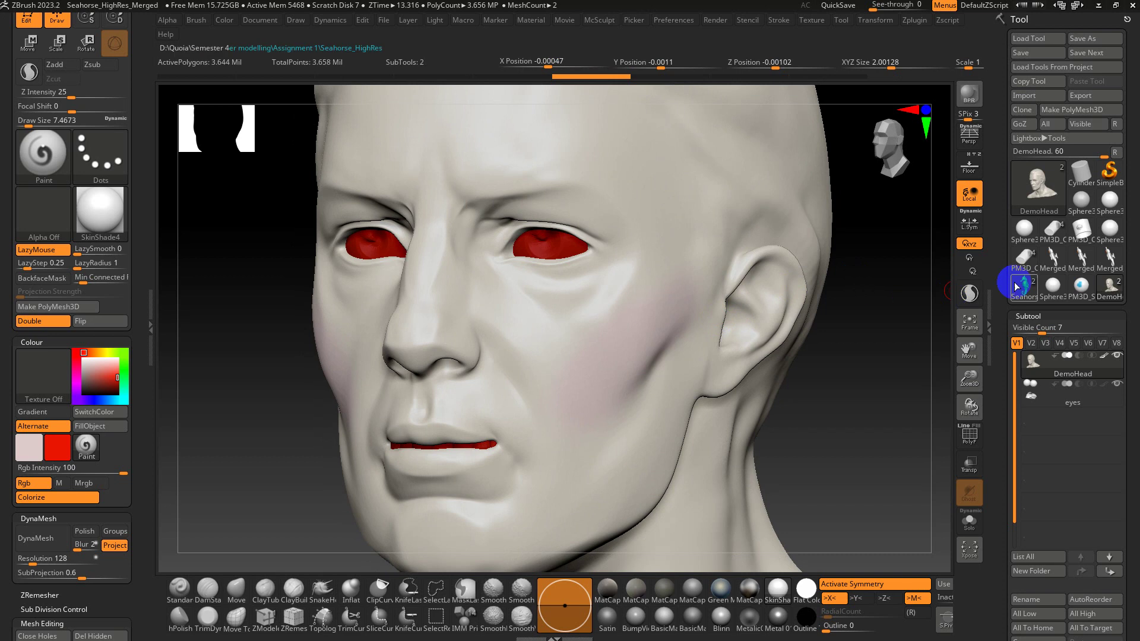
- Switch back to the Seahorse_HighRes tool with a draw size of about 37 and view the whole model
click(1027, 297)
mouse_move(632, 295)
mouse_down()
mouse_move(538, 295)
mouse_move(561, 331)
mouse_move(220, 94)
mouse_move(445, 256)
mouse_move(597, 288)
mouse_up()
key(s)
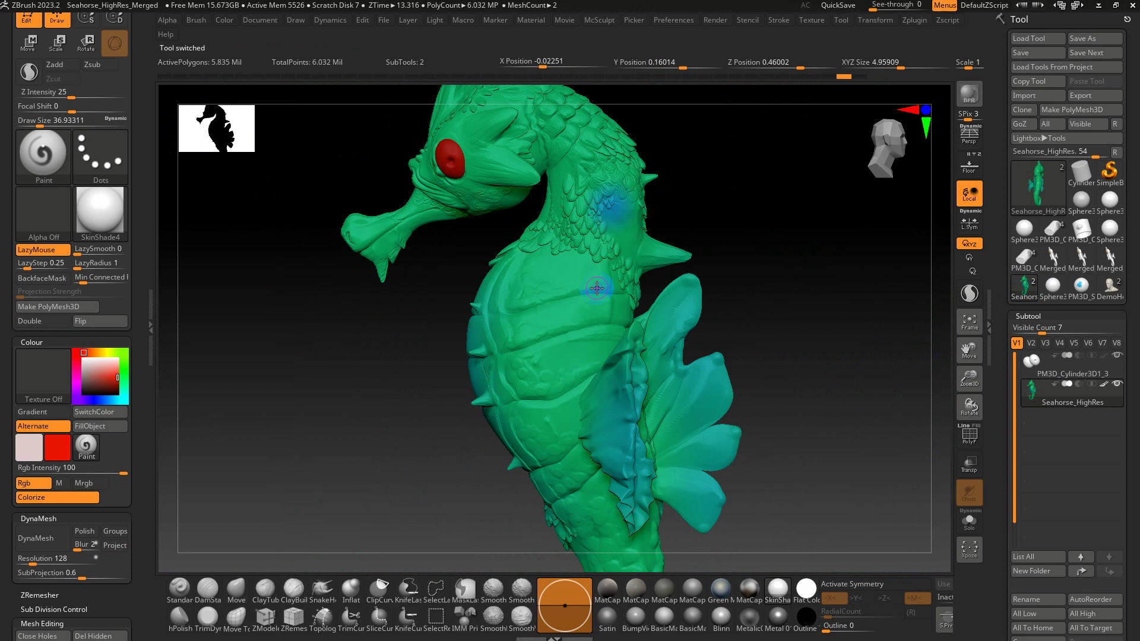
drag(780, 313, 738, 295)
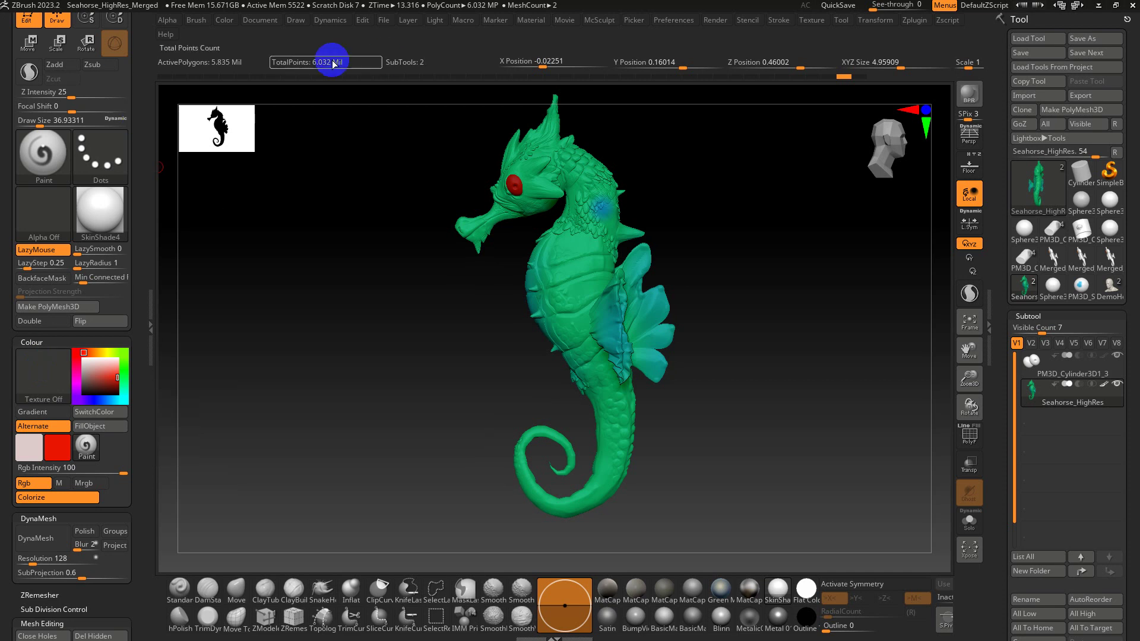
- Select Texture 27 as the paint texture and brush it onto the seahorse's belly at a draw size of about 187
click(24, 378)
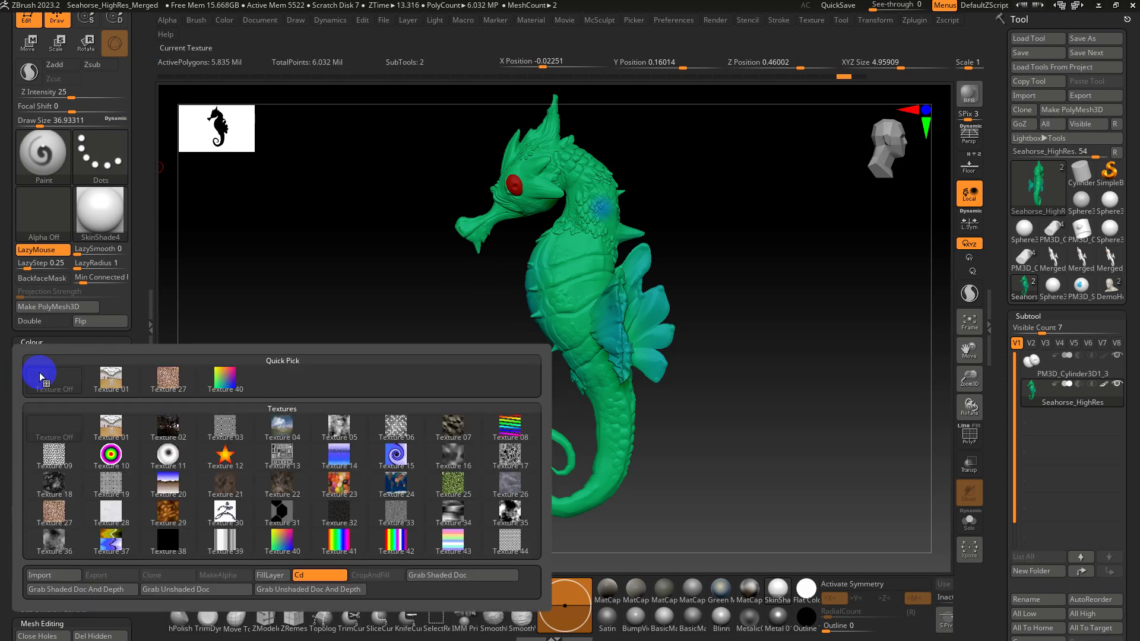
click(167, 385)
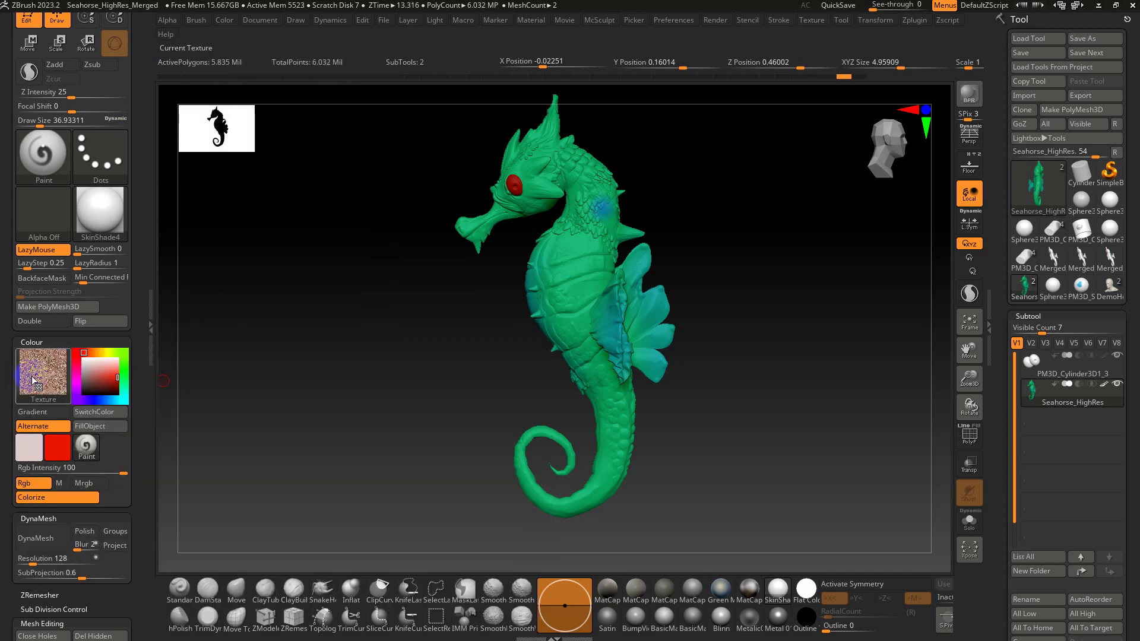
key(s)
mouse_move(548, 253)
mouse_down()
mouse_move(572, 254)
mouse_move(585, 331)
mouse_up()
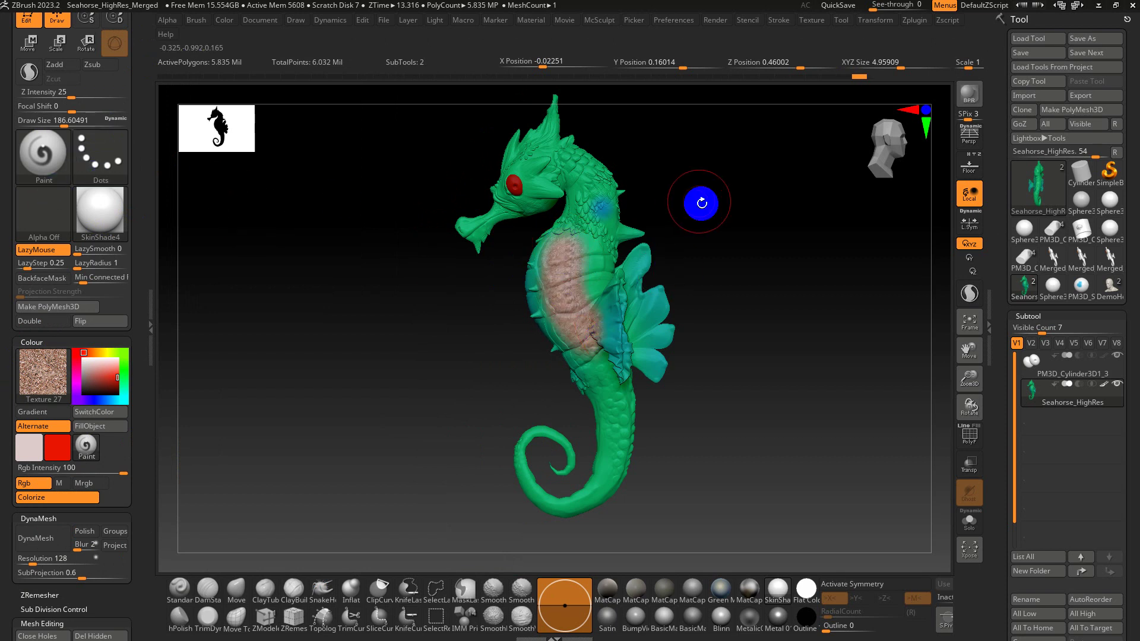
- Undo the texture stroke, try another Dots stroke of Texture 27 down the seahorse's belly, and undo that too
ctrl+right_drag(701, 203, 738, 358)
key(ctrl+z)
ctrl+drag(573, 271, 580, 387)
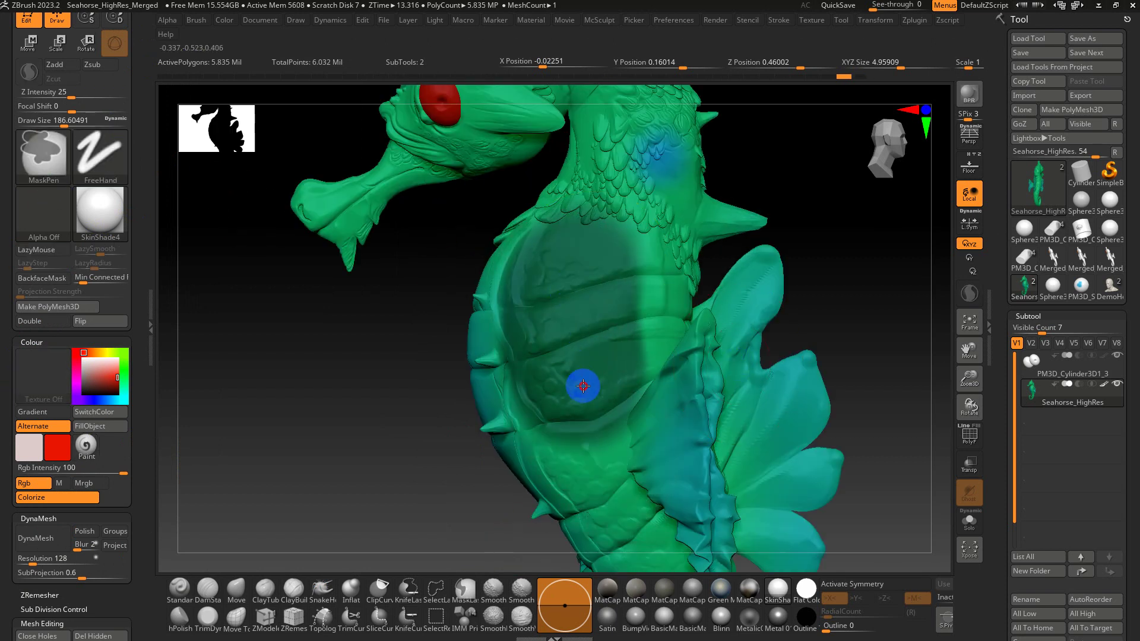
key(ctrl+z)
drag(577, 282, 542, 452)
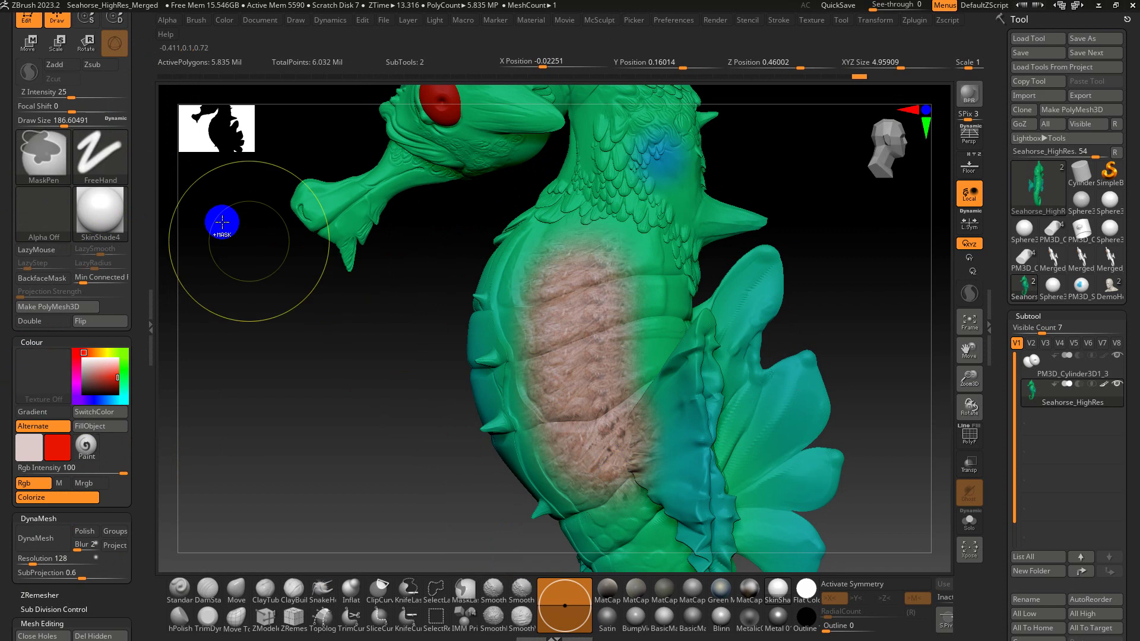
key(ctrl+z)
- Set the Paint brush's stroke to DragRect and stamp Texture 27 across the seahorse's chest and lower neck
click(101, 156)
click(156, 154)
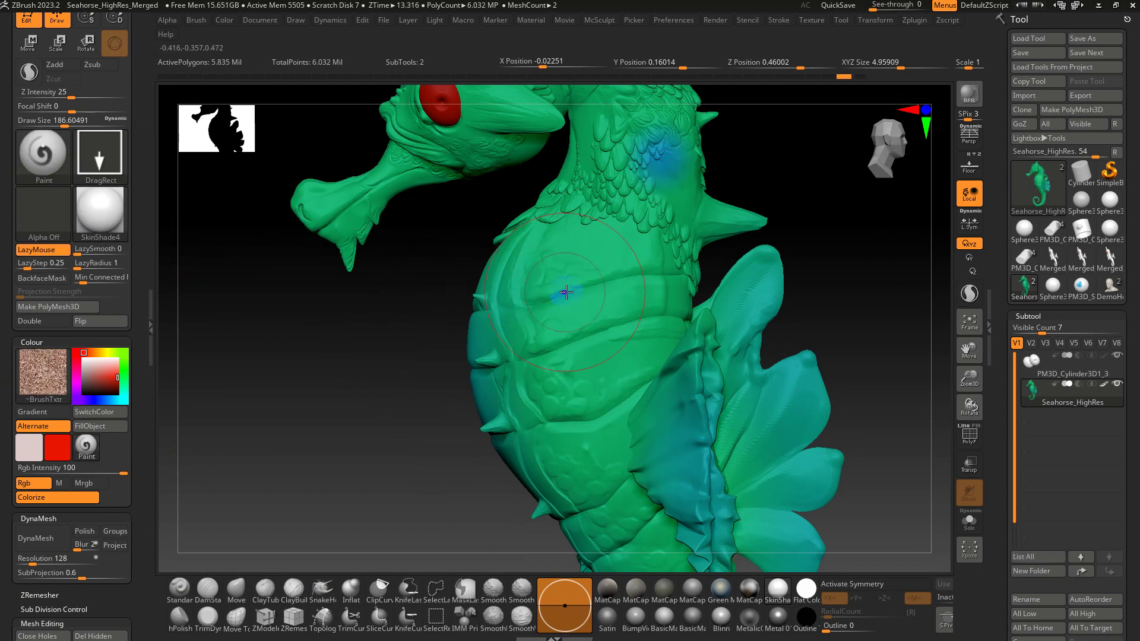
mouse_move(568, 298)
mouse_down()
mouse_move(547, 335)
mouse_move(587, 429)
mouse_up()
scroll(908, 382, up, 8)
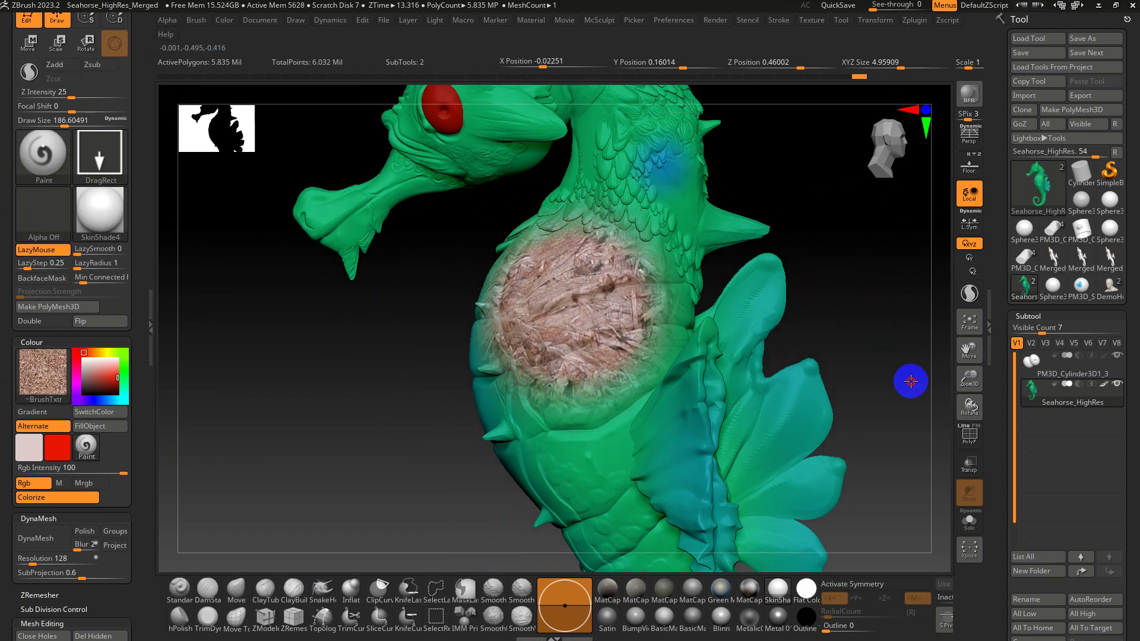
scroll(622, 368, down, 4)
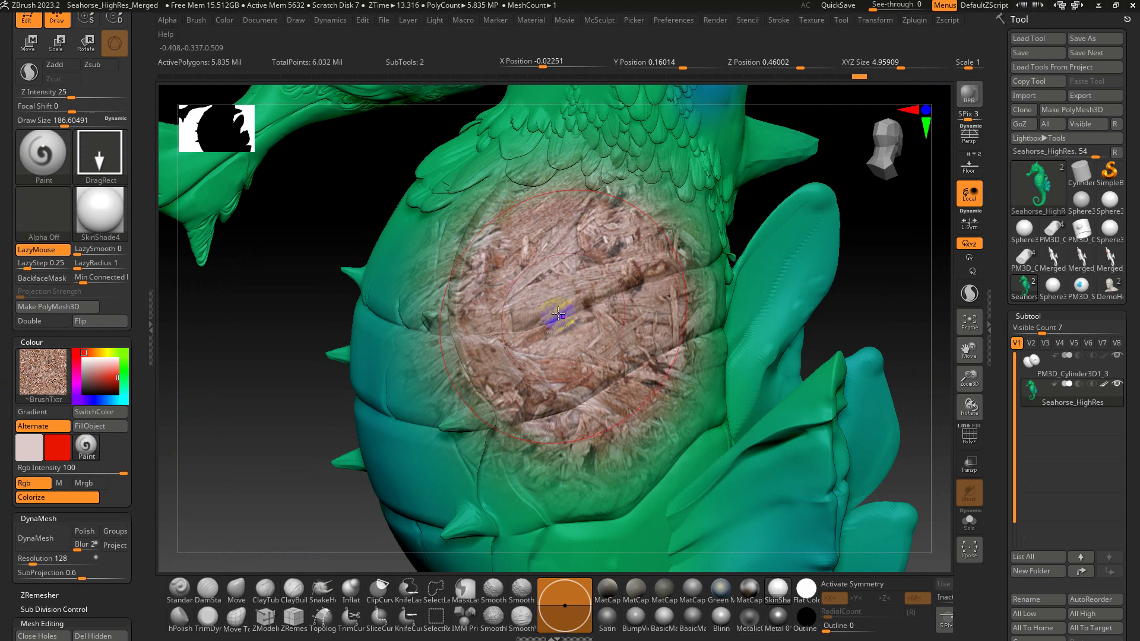
key(ctrl+z)
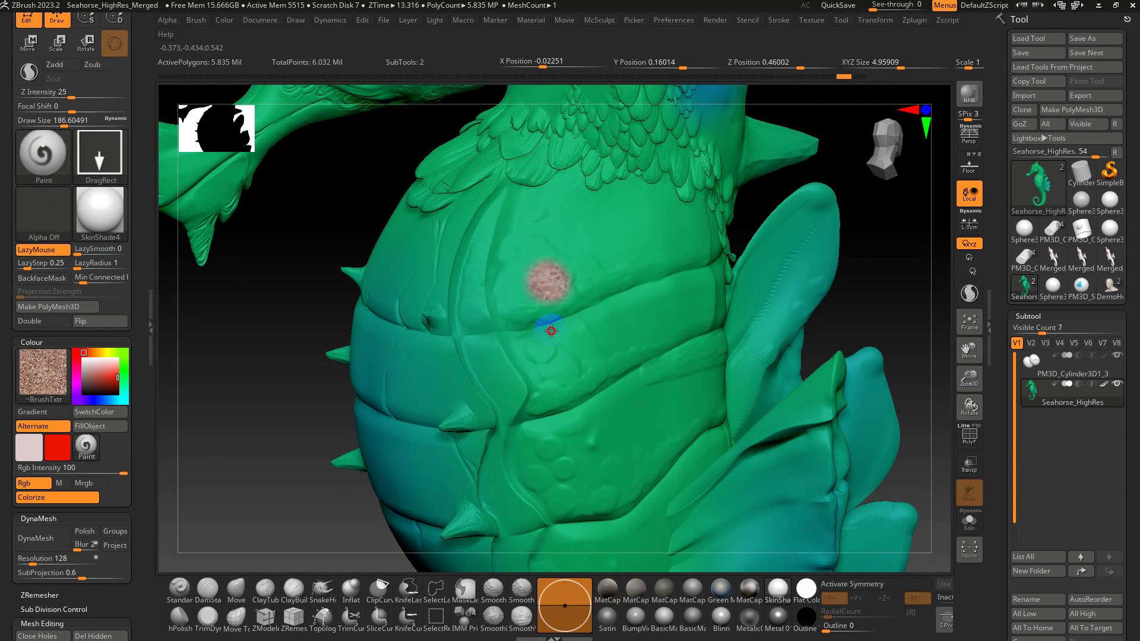
drag(551, 330, 459, 328)
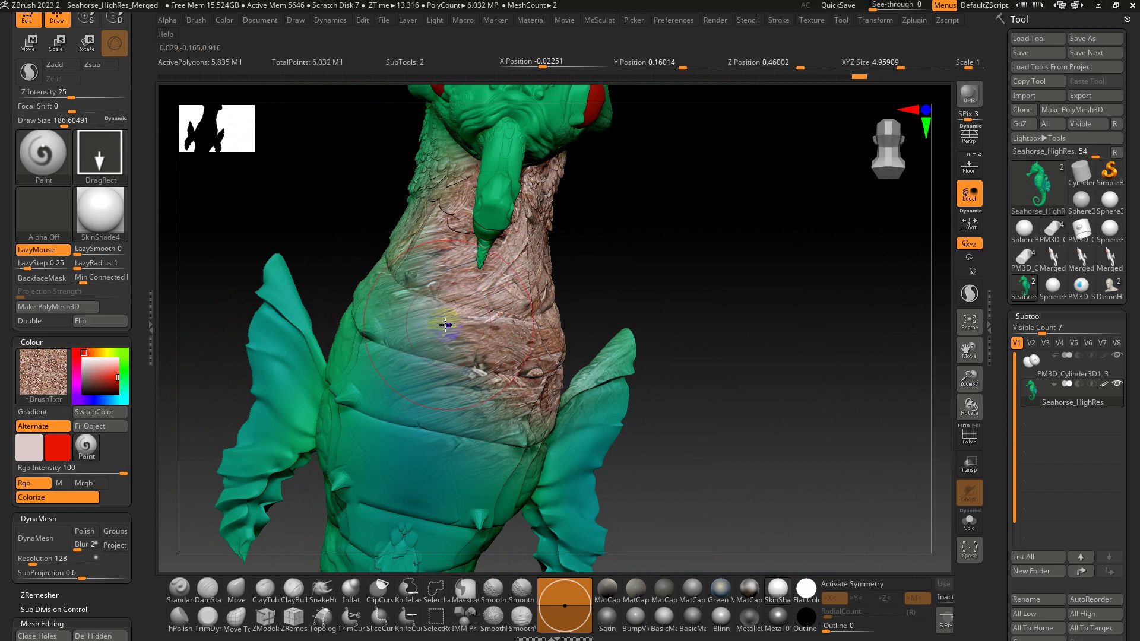
drag(705, 290, 638, 270)
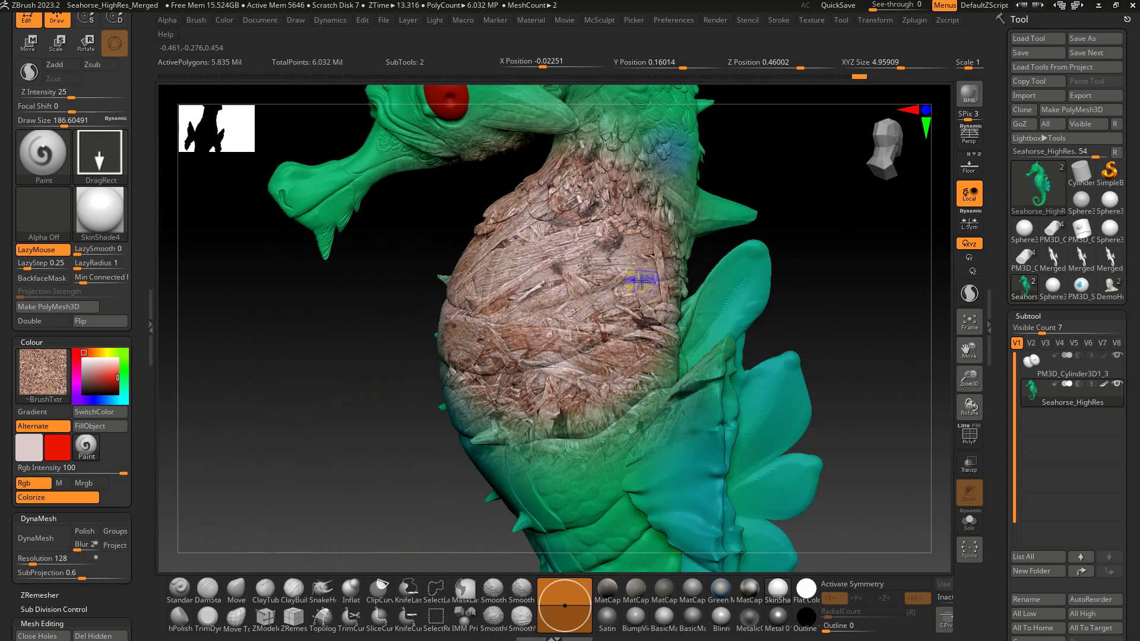
- Undo the Texture 27 stamp, select Texture 25 as the paint texture and stamp it over the seahorse's belly
key(ctrl+z)
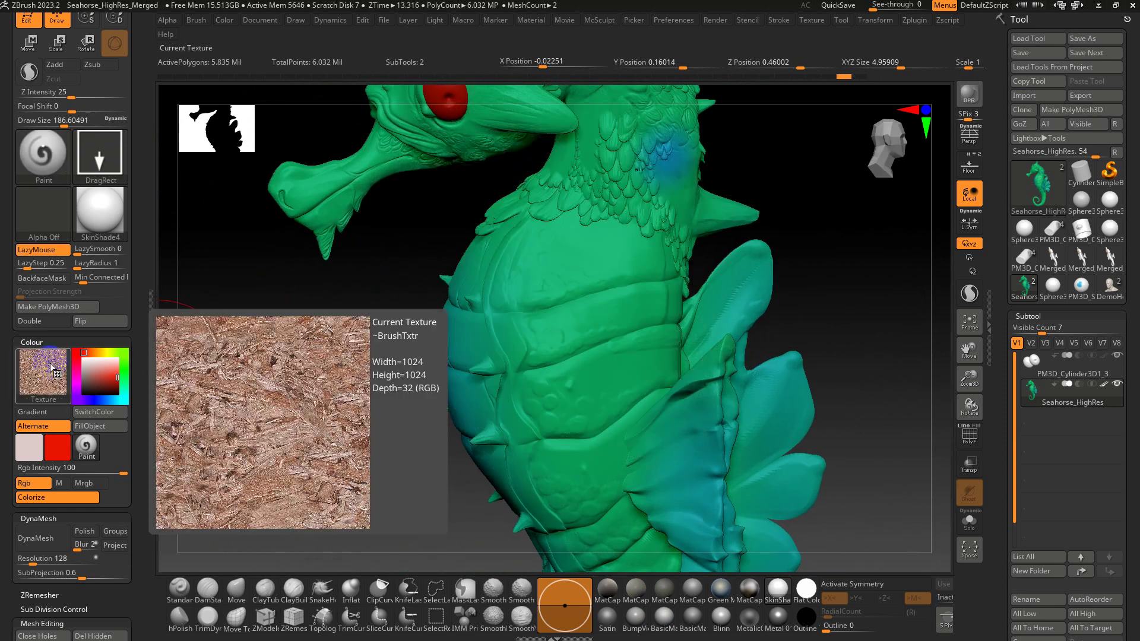
click(50, 370)
click(54, 576)
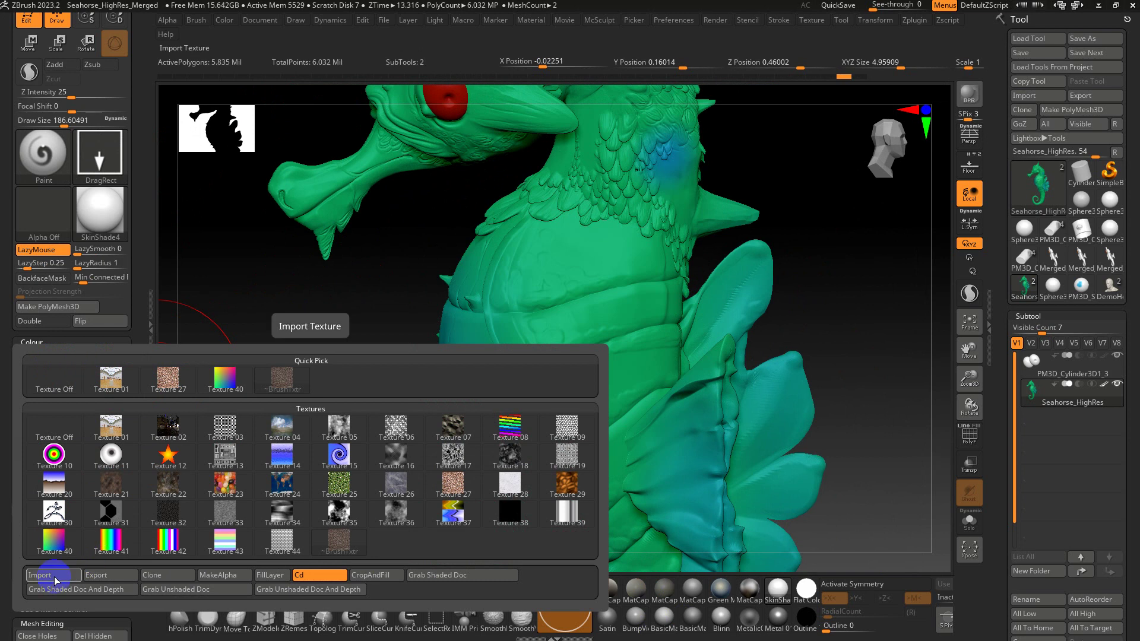
click(339, 484)
drag(565, 264, 516, 408)
drag(564, 472, 588, 484)
drag(494, 352, 527, 423)
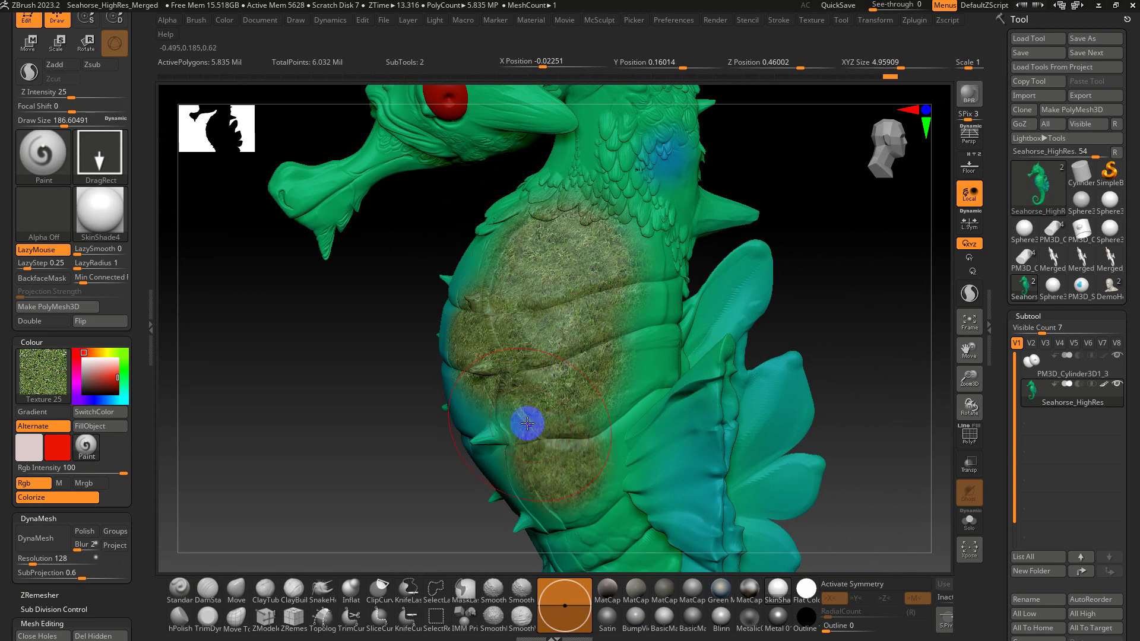
- Set the draw size to about 128, try smoothing the grass texture on the belly, and undo the smoothing
right_drag(541, 410, 552, 383)
mouse_move(554, 316)
ctrl+right_down()
mouse_move(564, 400)
mouse_move(560, 379)
ctrl+right_up()
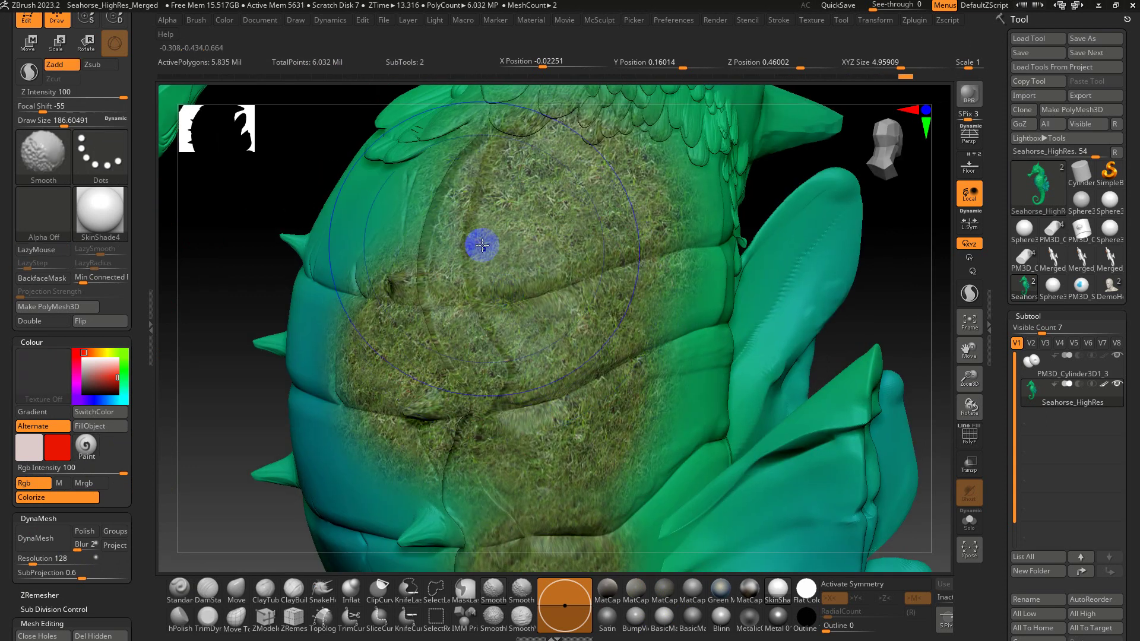
key(s)
drag(454, 232, 447, 232)
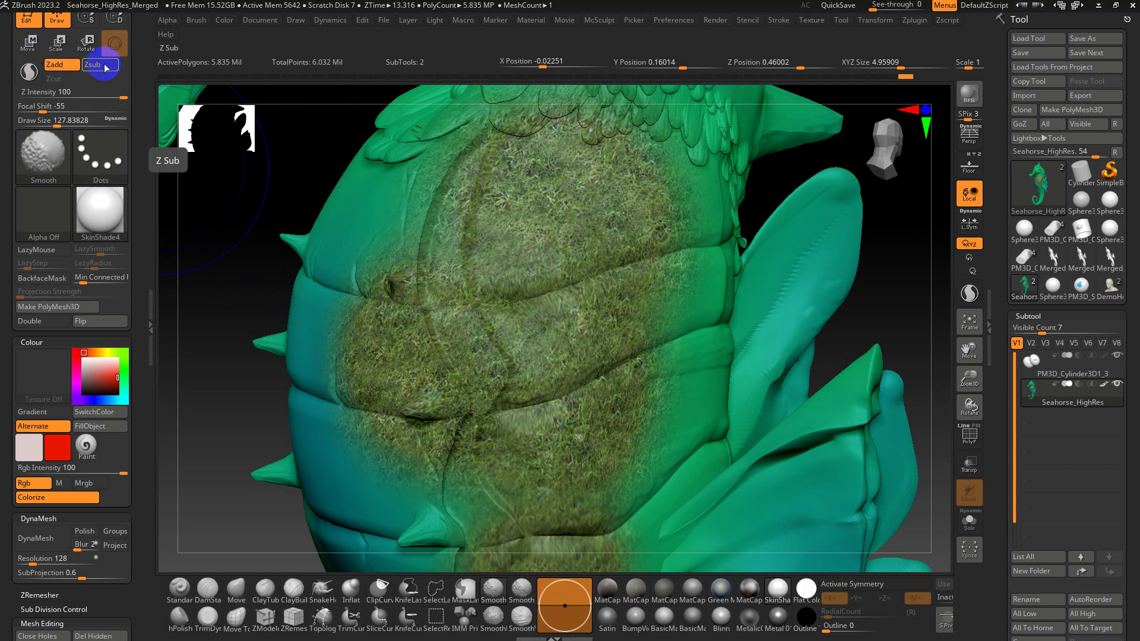
mouse_move(416, 344)
mouse_down()
mouse_move(435, 355)
mouse_move(489, 314)
mouse_up()
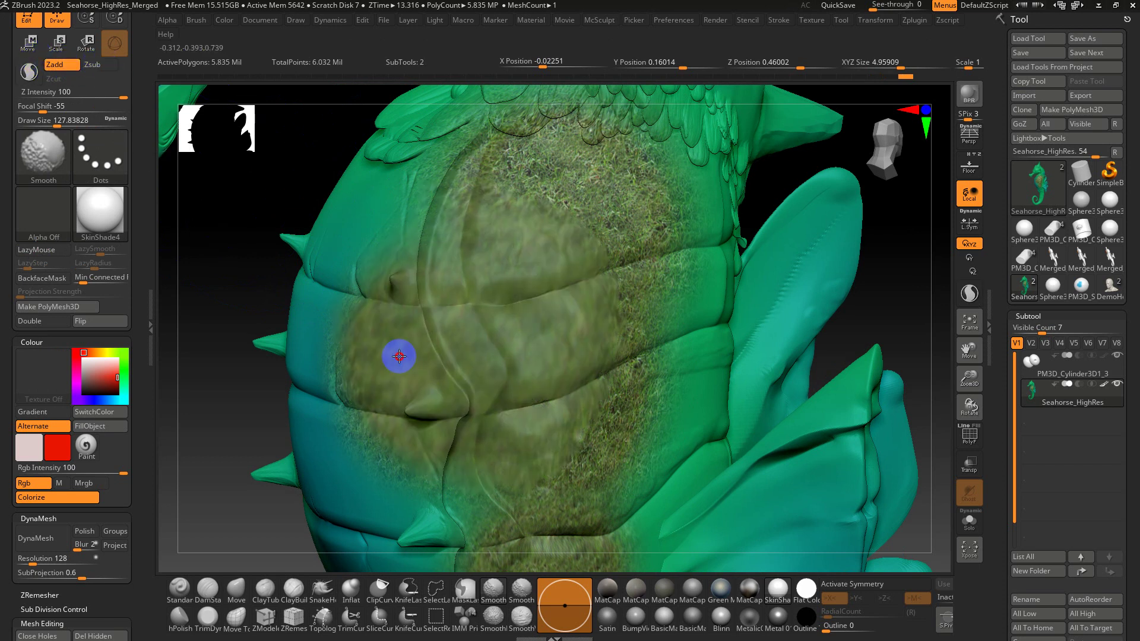
key(ctrl+z)
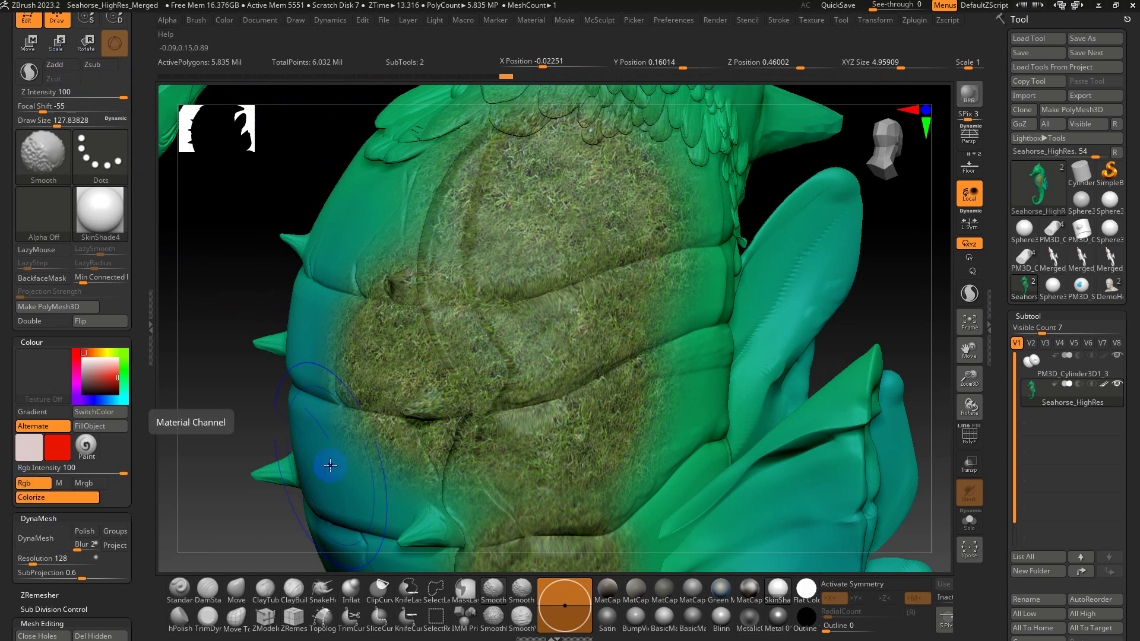
- Smooth the Texture 25 paint across the seahorse's belly plates again
mouse_move(420, 371)
mouse_down()
mouse_move(412, 377)
mouse_move(570, 262)
mouse_move(598, 119)
mouse_move(605, 476)
mouse_move(453, 323)
mouse_up()
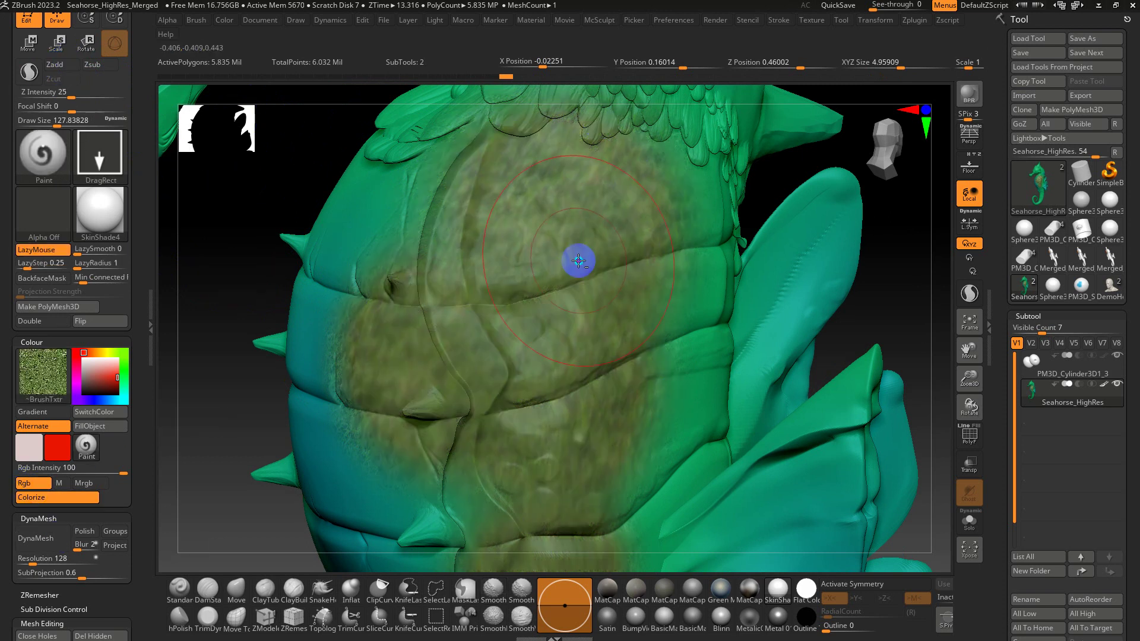
mouse_move(580, 262)
ctrl+right_down()
mouse_move(547, 236)
mouse_move(558, 284)
ctrl+right_up()
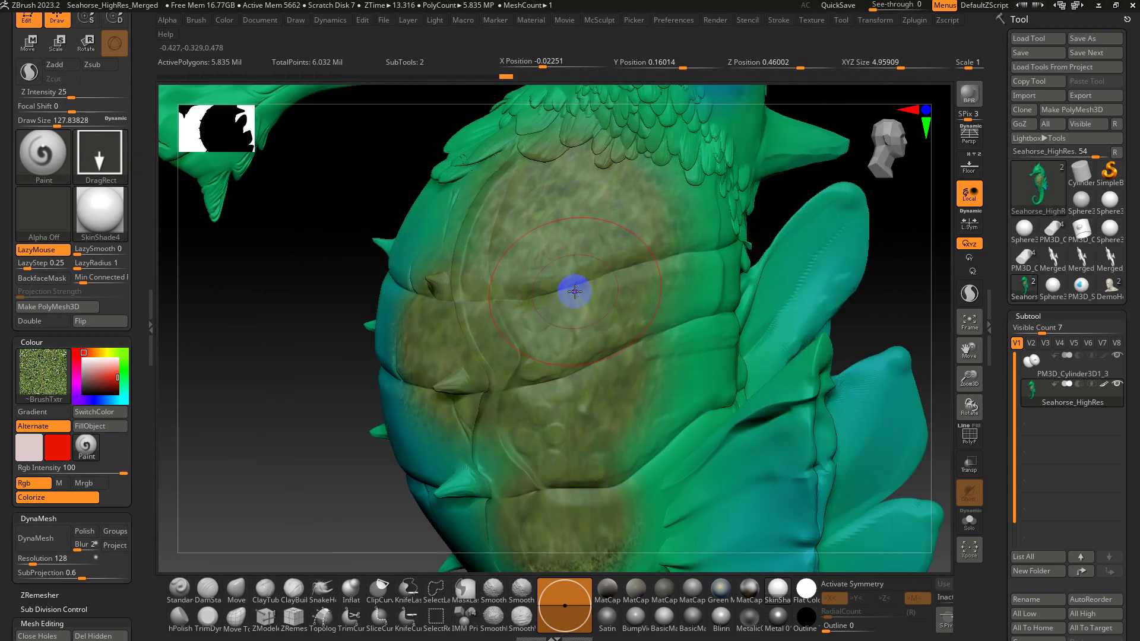
mouse_move(575, 291)
ctrl+right_down()
mouse_move(532, 195)
mouse_move(517, 313)
mouse_move(596, 316)
ctrl+right_up()
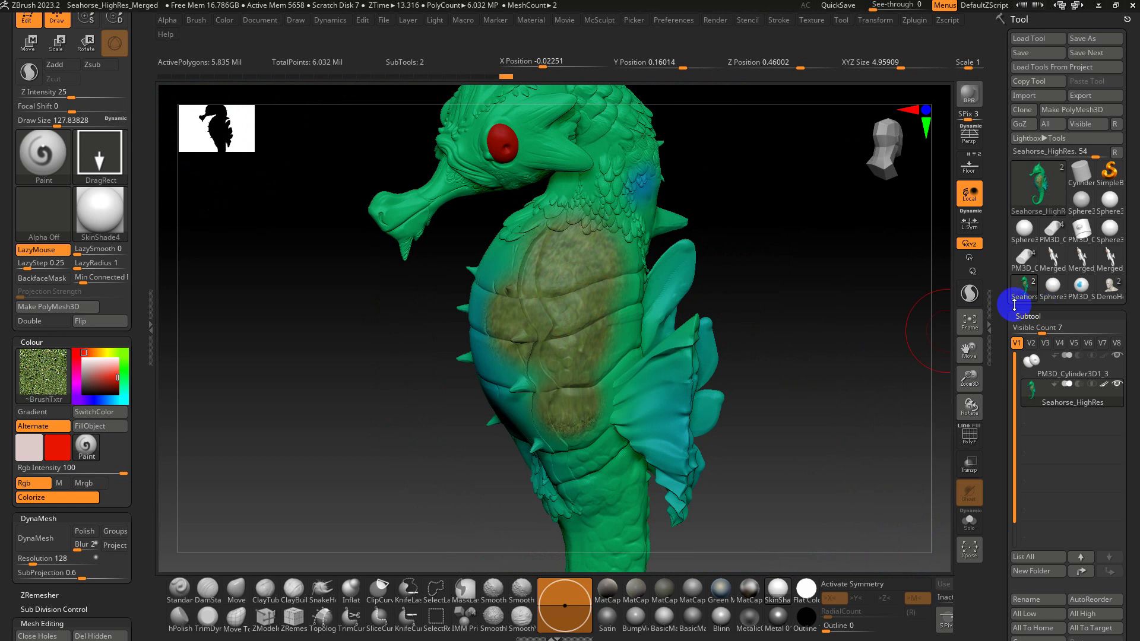
- Undo the smoothing and all the Texture 25 stamps on the seahorse's belly
key(ctrl)
key(ctrl+z)
key(ctrl+z)
key(ctrl+z)
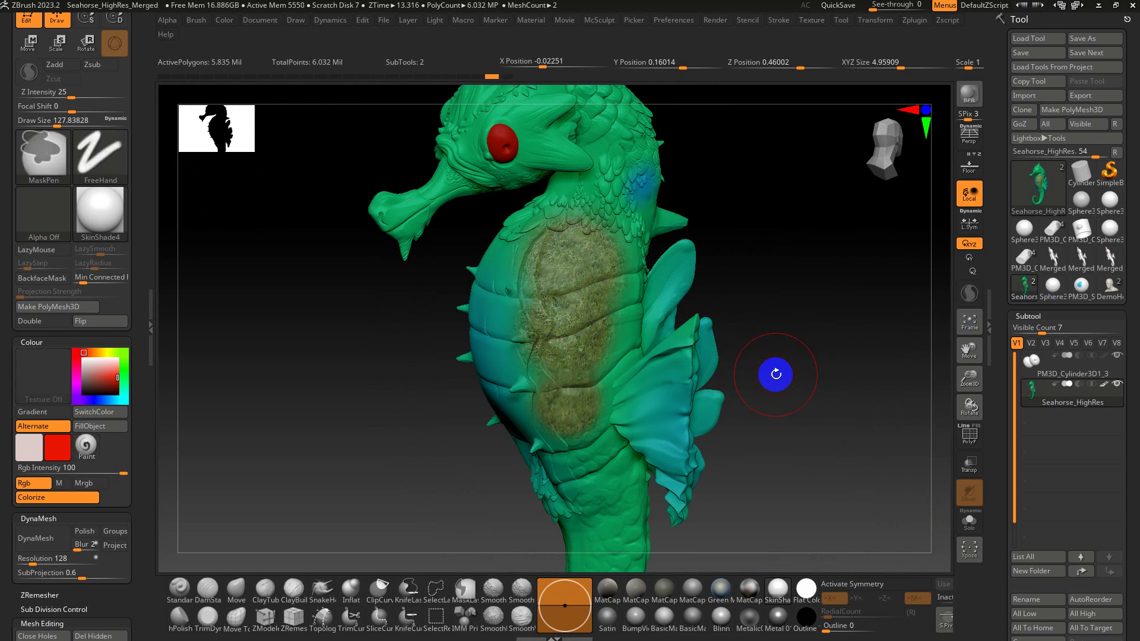
key(ctrl+z)
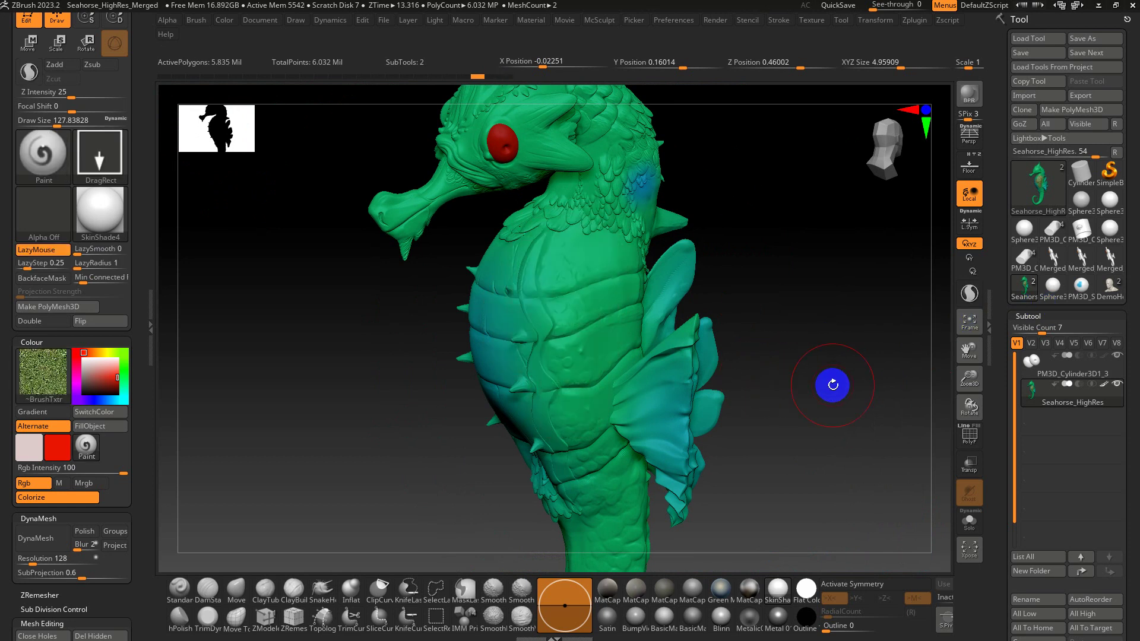
- Create a new layer for the Seahorse_HighRes subtool
scroll(1002, 416, down, 10)
scroll(1000, 354, down, 10)
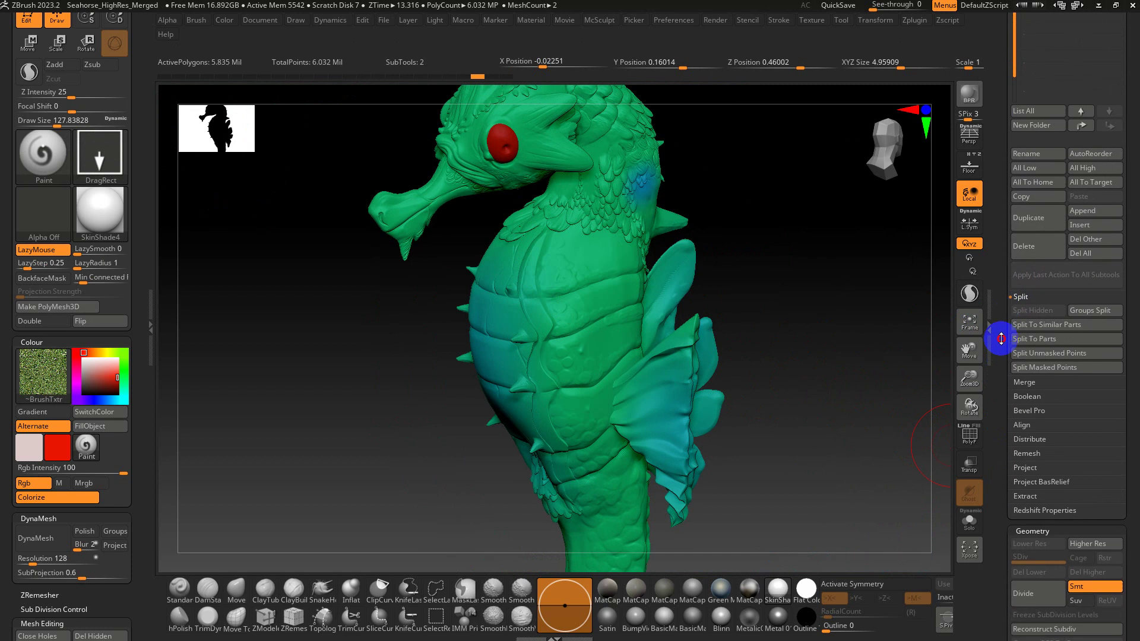
scroll(1003, 267, down, 5)
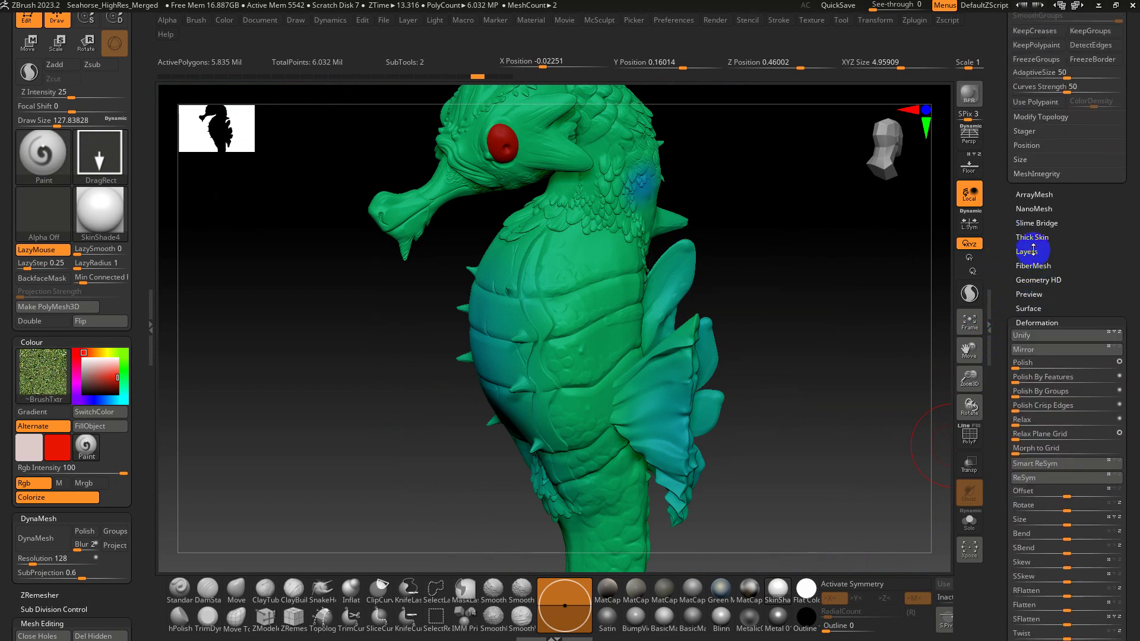
click(1033, 249)
click(1023, 421)
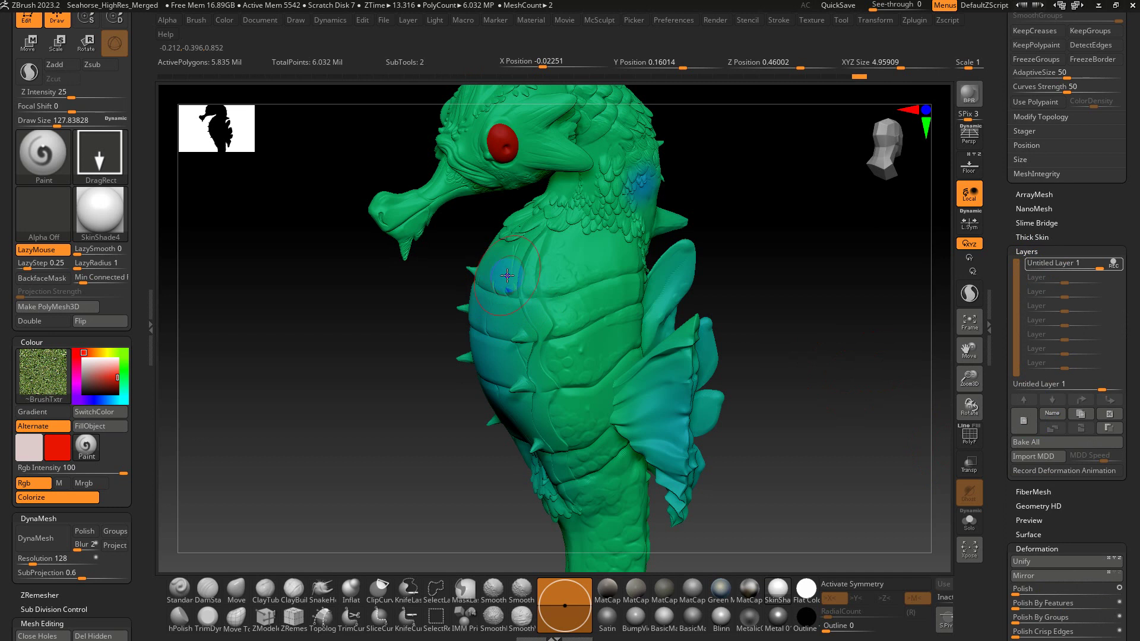
- Stamp Texture 25 over the whole belly on the new layer, working from the side round to the front
mouse_move(556, 252)
mouse_down()
mouse_move(546, 335)
mouse_move(469, 286)
mouse_move(524, 361)
mouse_up()
right_drag(524, 360, 555, 344)
mouse_move(482, 247)
mouse_down()
mouse_move(448, 400)
mouse_move(494, 464)
mouse_up()
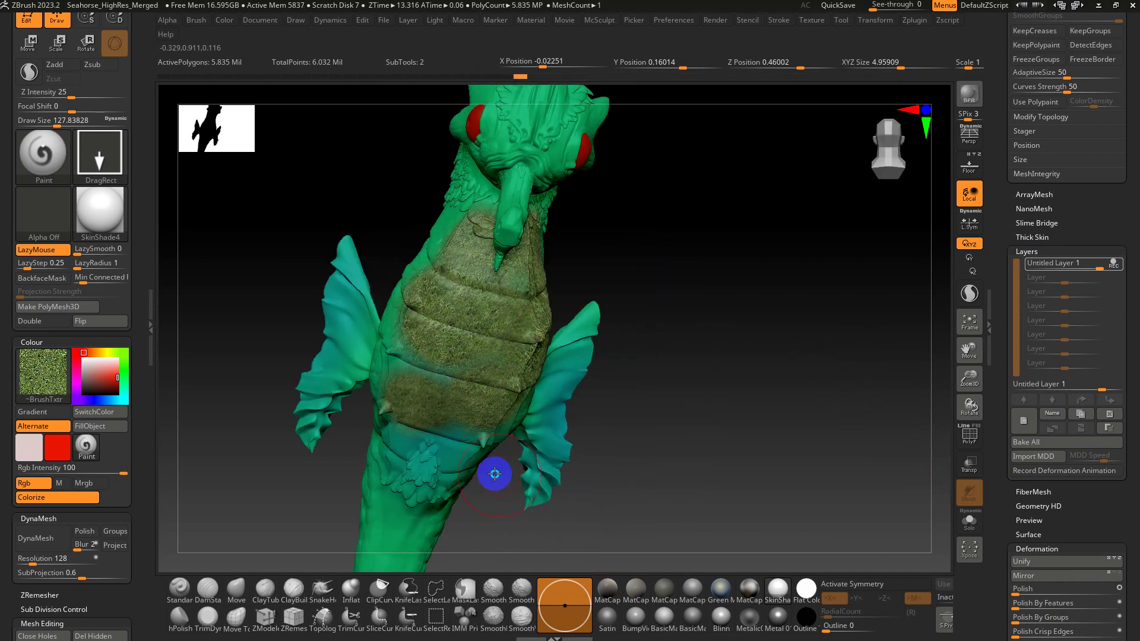
right_drag(495, 474, 433, 391)
drag(415, 340, 466, 466)
right_drag(495, 475, 475, 445)
drag(499, 410, 503, 464)
- Smooth the Texture 25 stamps together down the belly, enlarging the draw size to about 234
mouse_move(504, 277)
shift+mouse_down()
mouse_move(528, 216)
mouse_move(483, 492)
shift+mouse_up()
drag(409, 273, 518, 281)
shift+drag(433, 245, 352, 331)
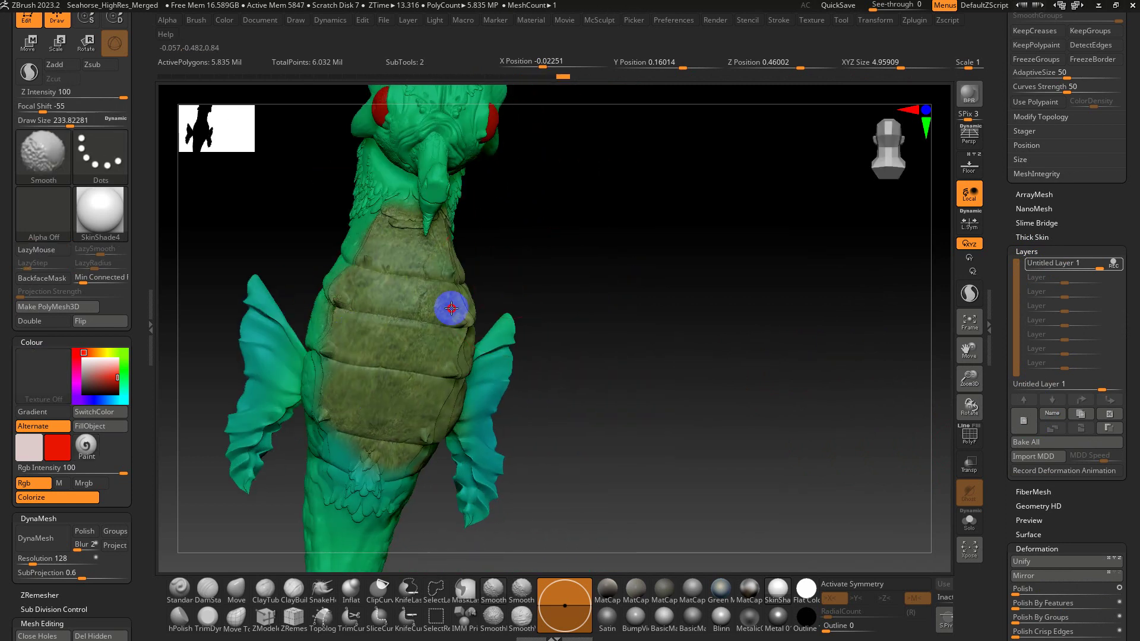
shift+drag(451, 308, 389, 479)
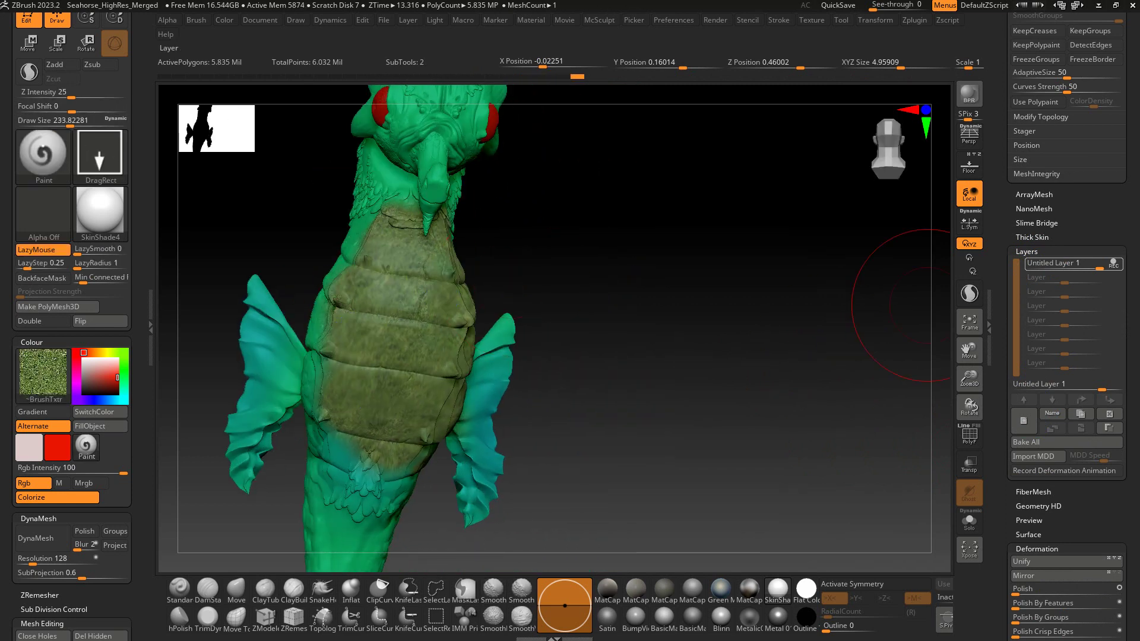
- Stop recording on the layer and lower its intensity to about 0.5
click(1114, 262)
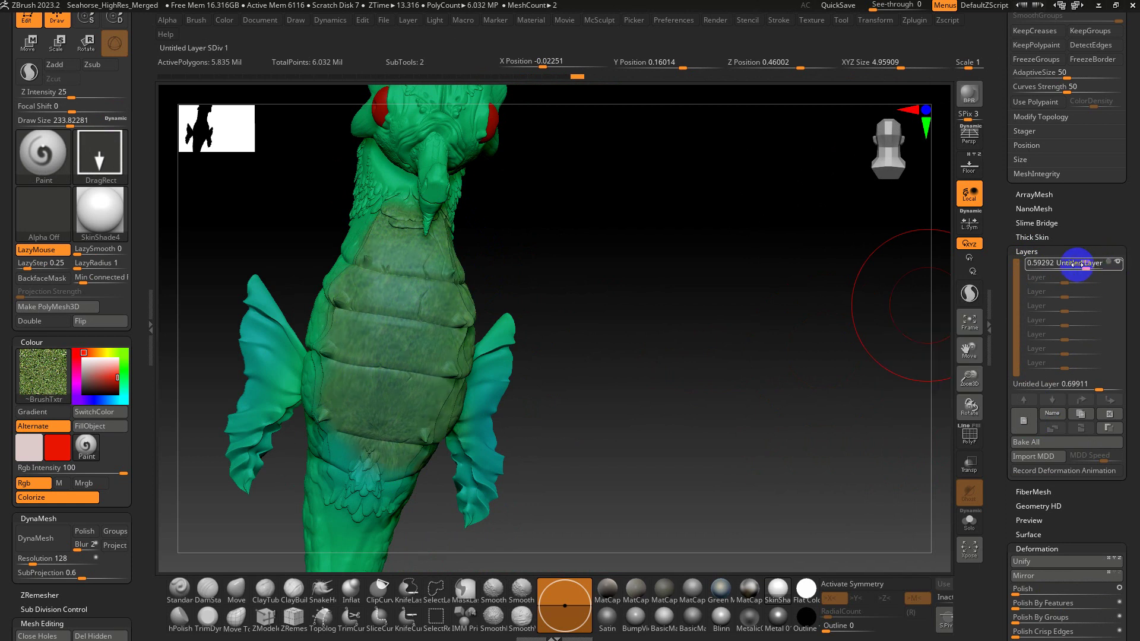
drag(1077, 265, 1079, 262)
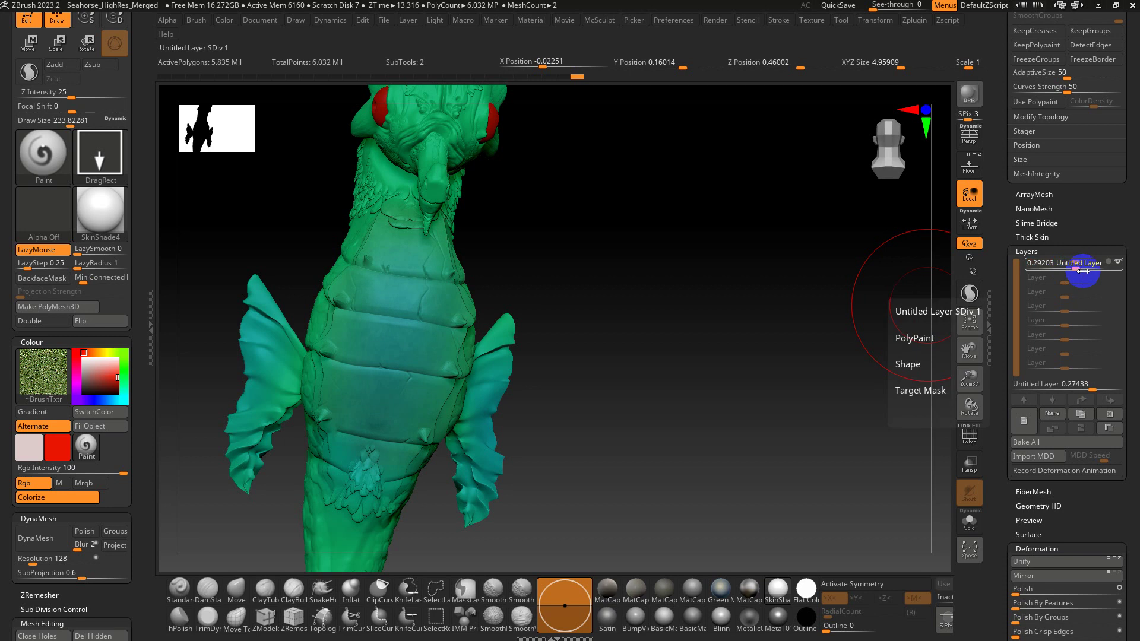
drag(667, 343, 608, 321)
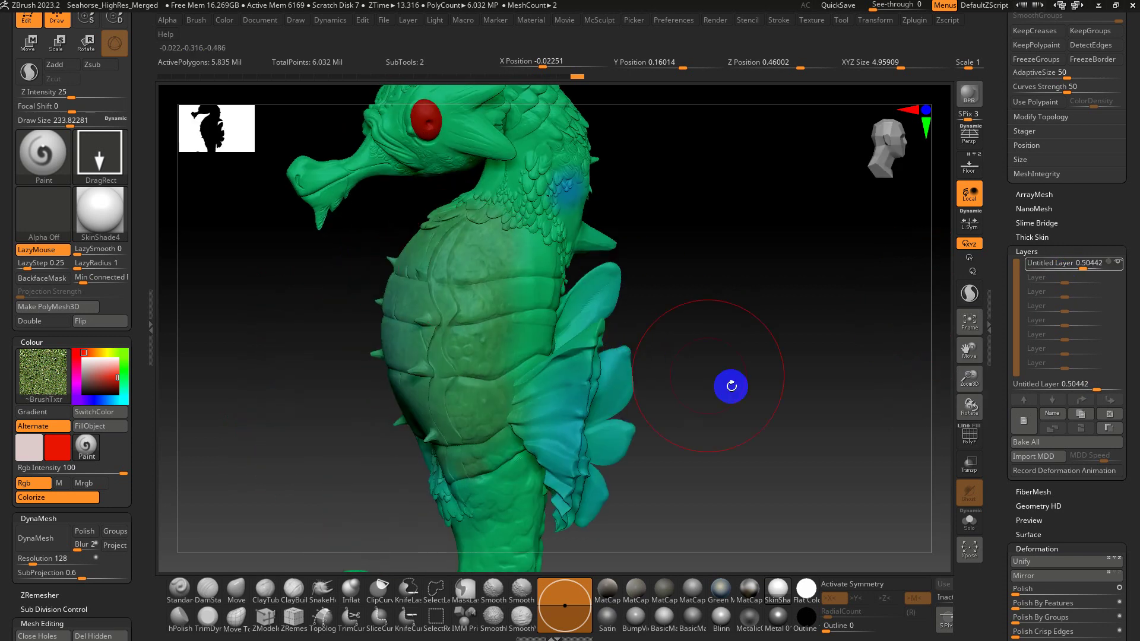
- Examine the blended belly paint close up with the Flat Color material, and switch back to SkinShade4
alt+drag(816, 385, 847, 560)
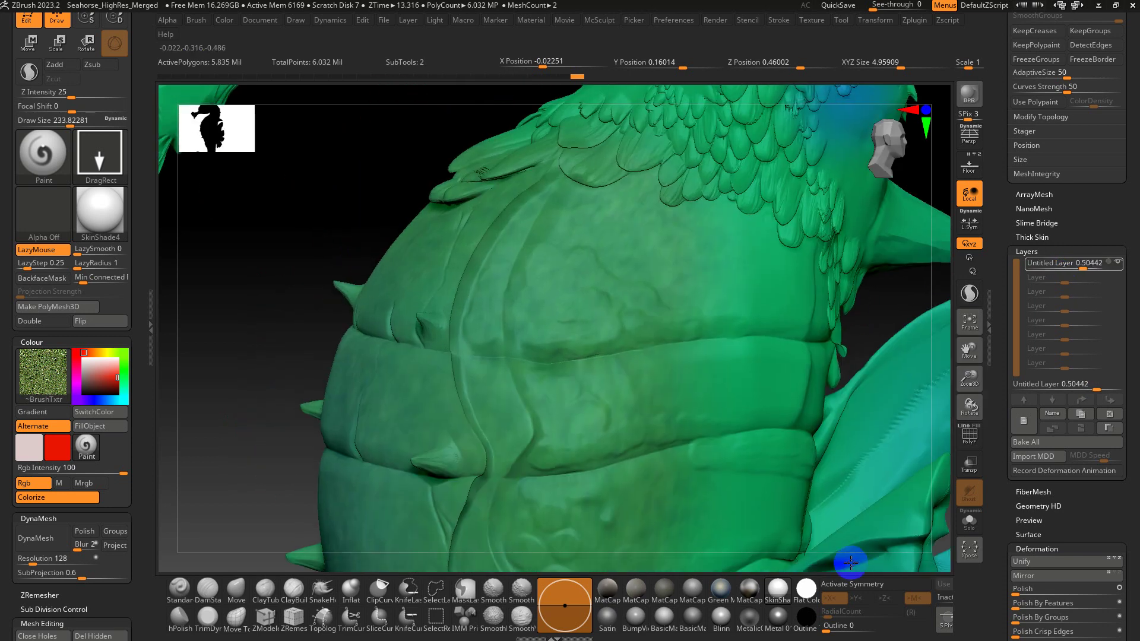
click(805, 587)
right_drag(761, 341, 896, 459)
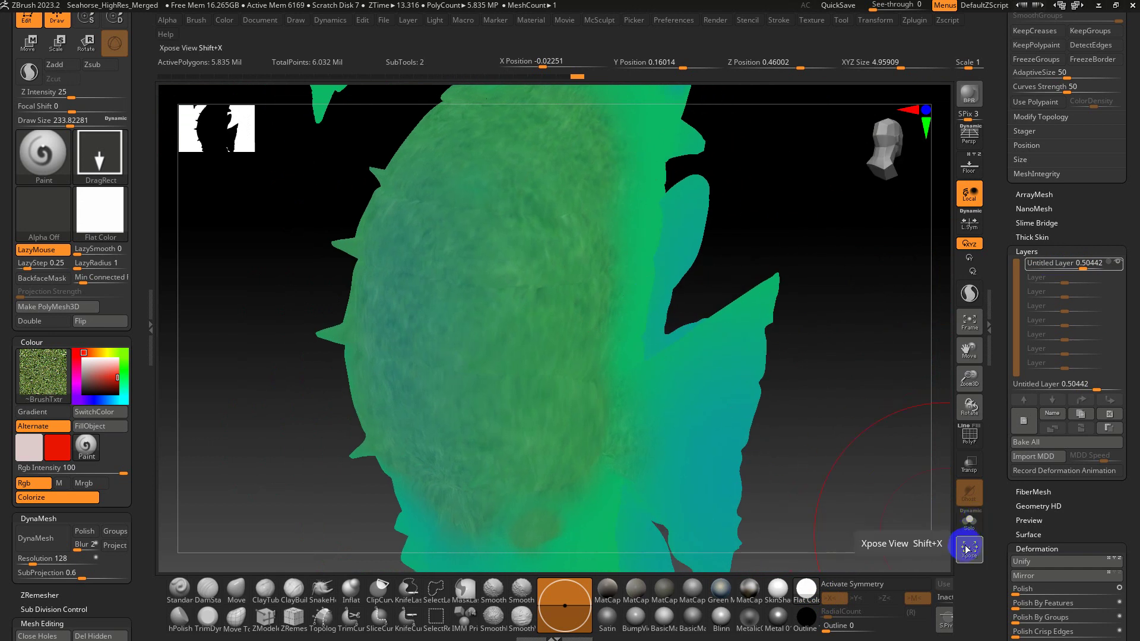
click(778, 589)
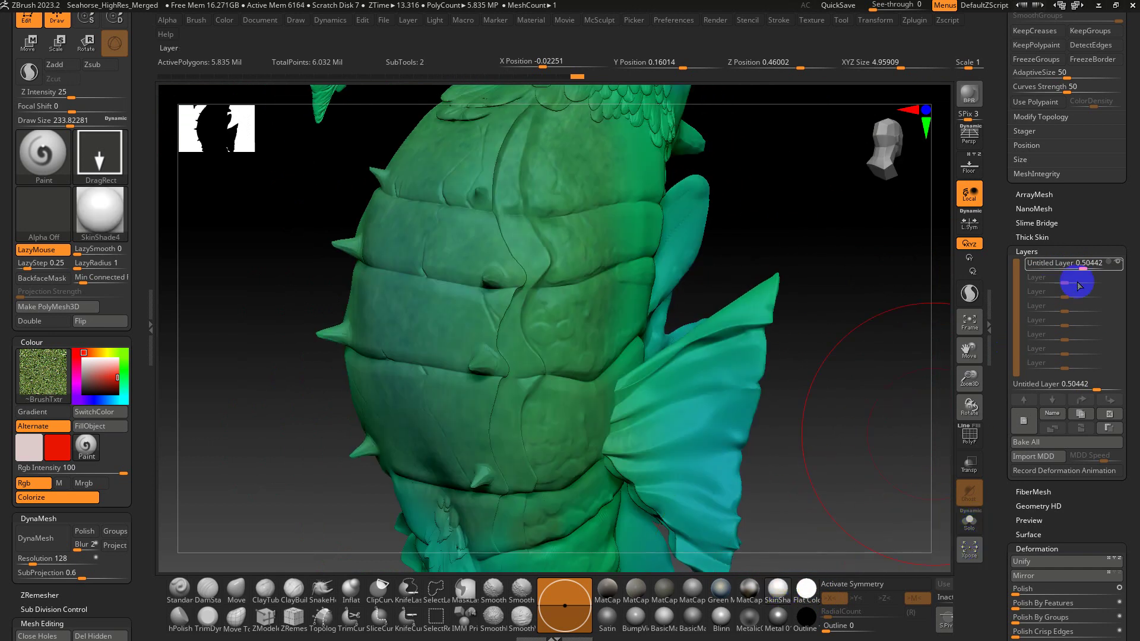
- Bake all layers into the seahorse and view the whole model from the side
click(1042, 444)
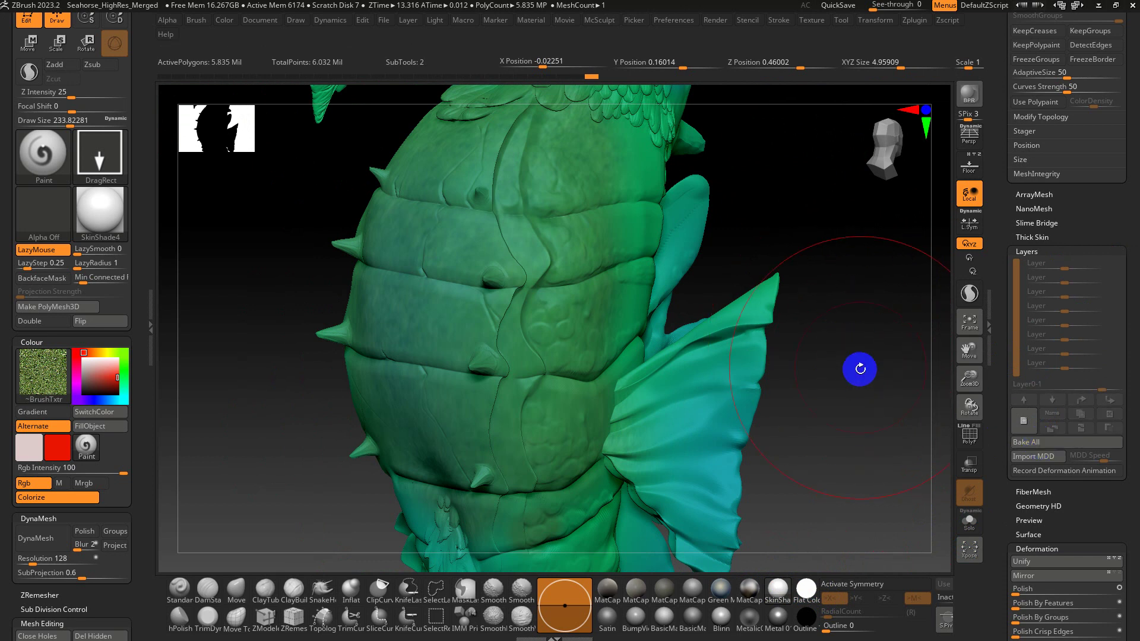
key(f)
mouse_move(825, 316)
shift+mouse_down()
mouse_move(848, 364)
mouse_move(803, 321)
mouse_move(832, 333)
mouse_move(795, 340)
shift+mouse_up()
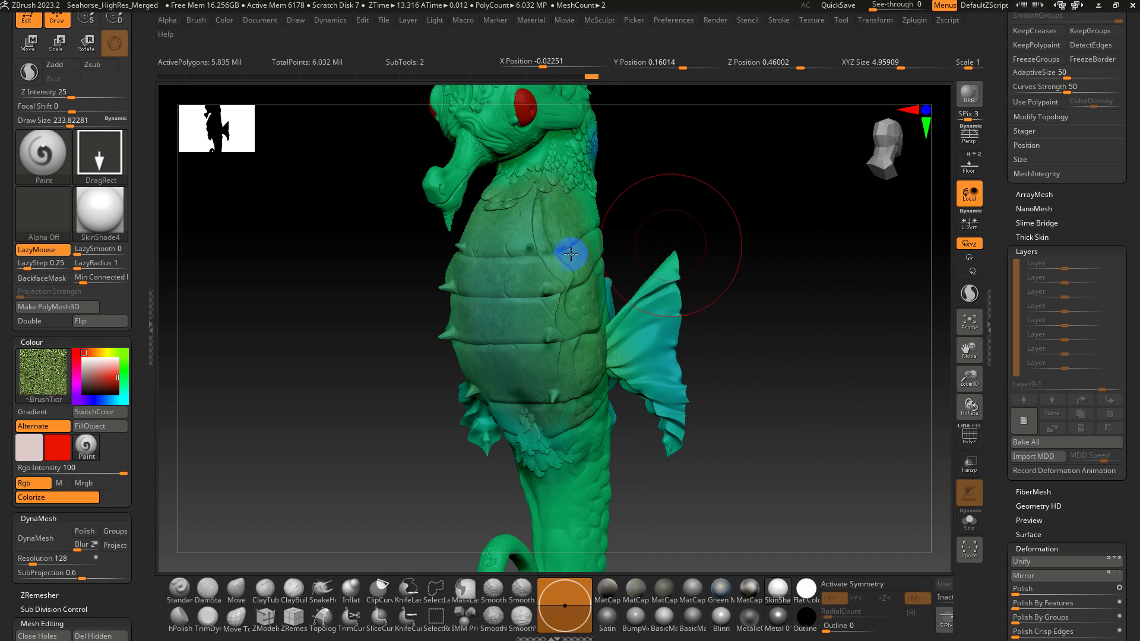
mouse_move(30, 374)
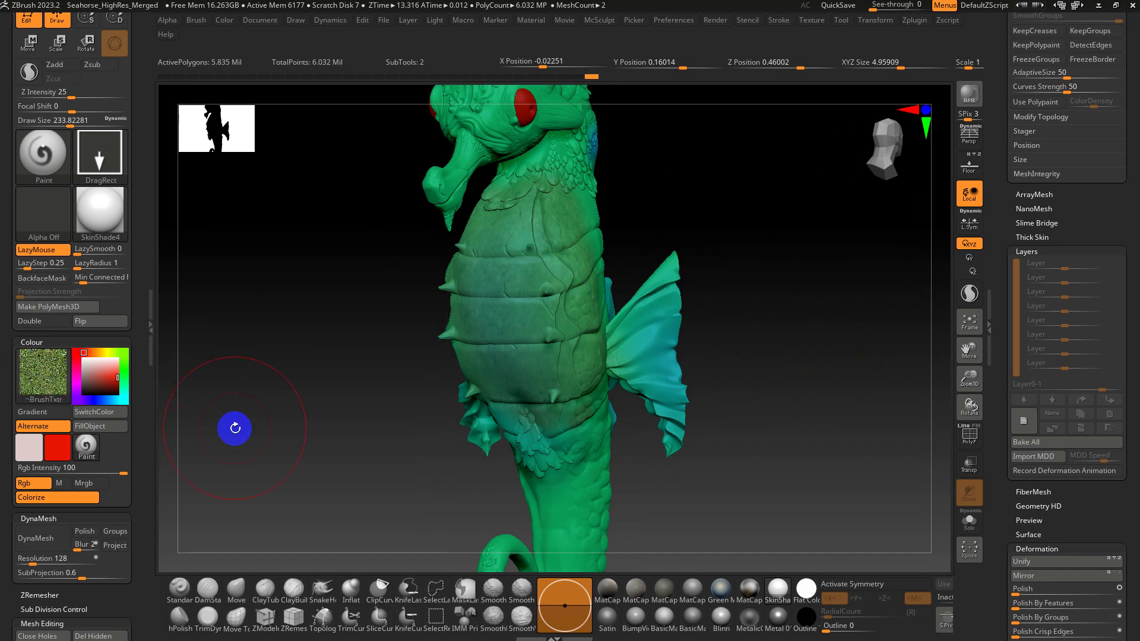
drag(234, 427, 376, 417)
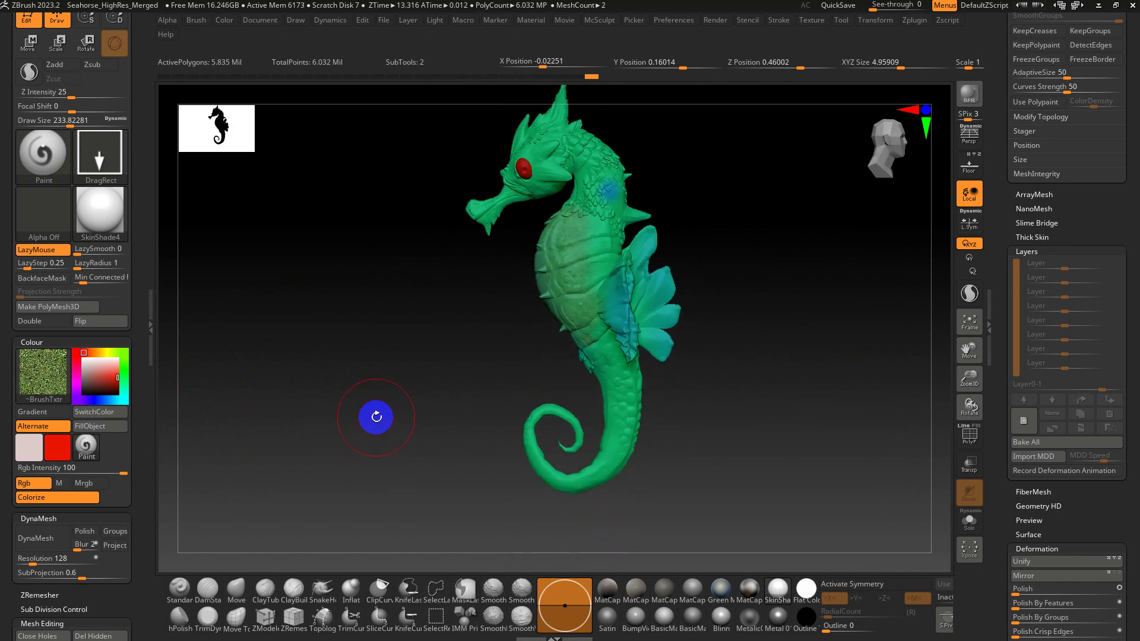
- Import ZMap1.jpg as a texture, select it for painting and stamp it across the seahorse's side
click(53, 377)
click(70, 578)
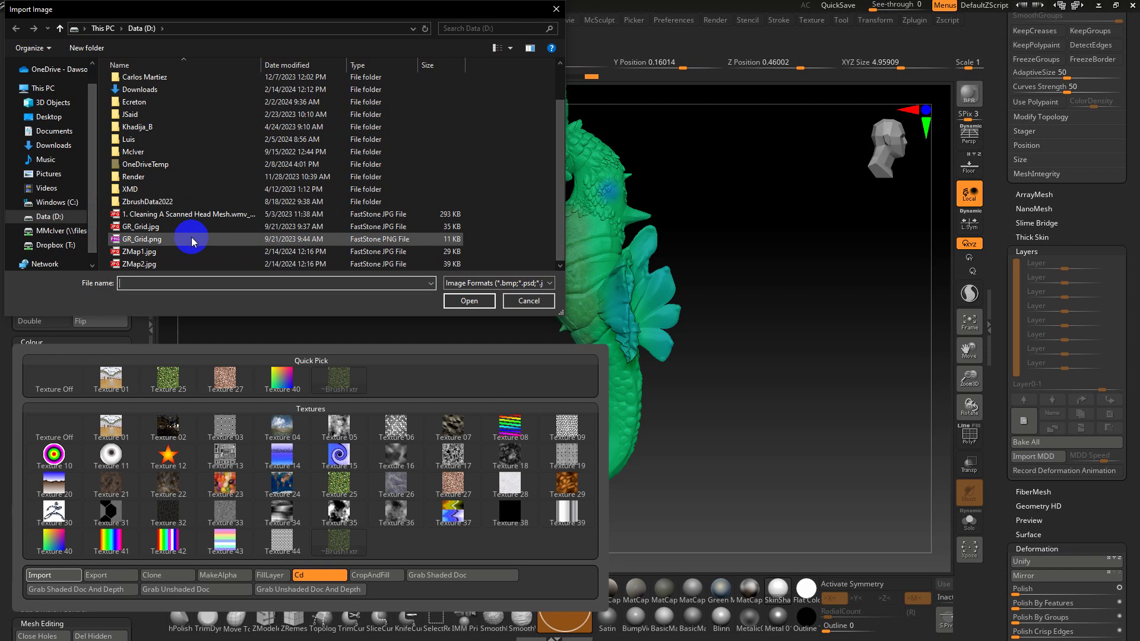
double_click(158, 251)
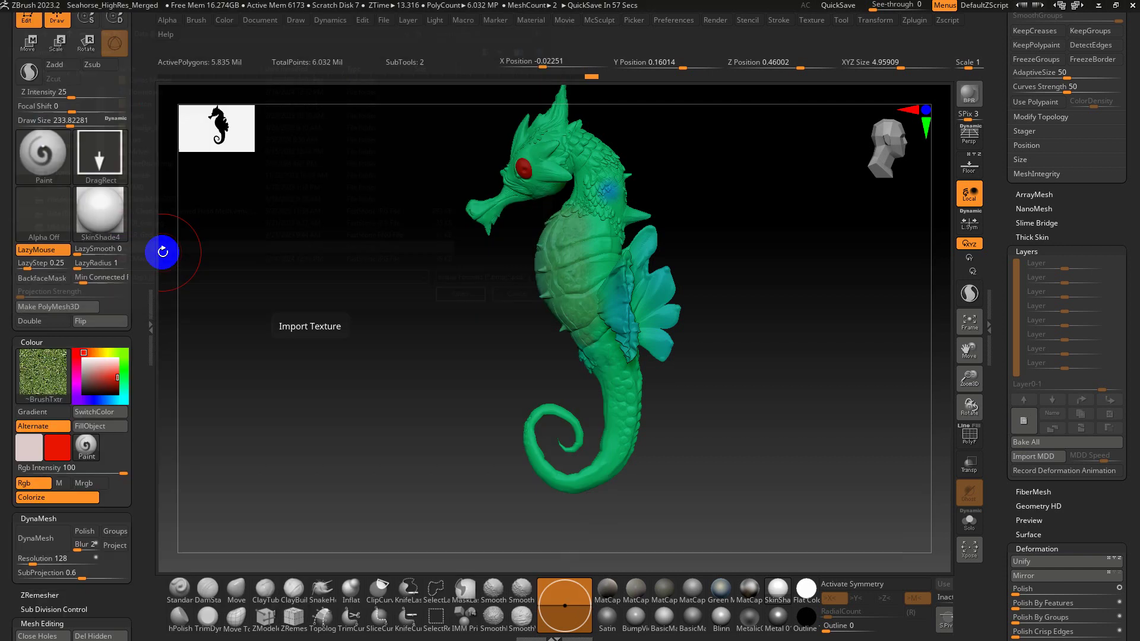
click(59, 383)
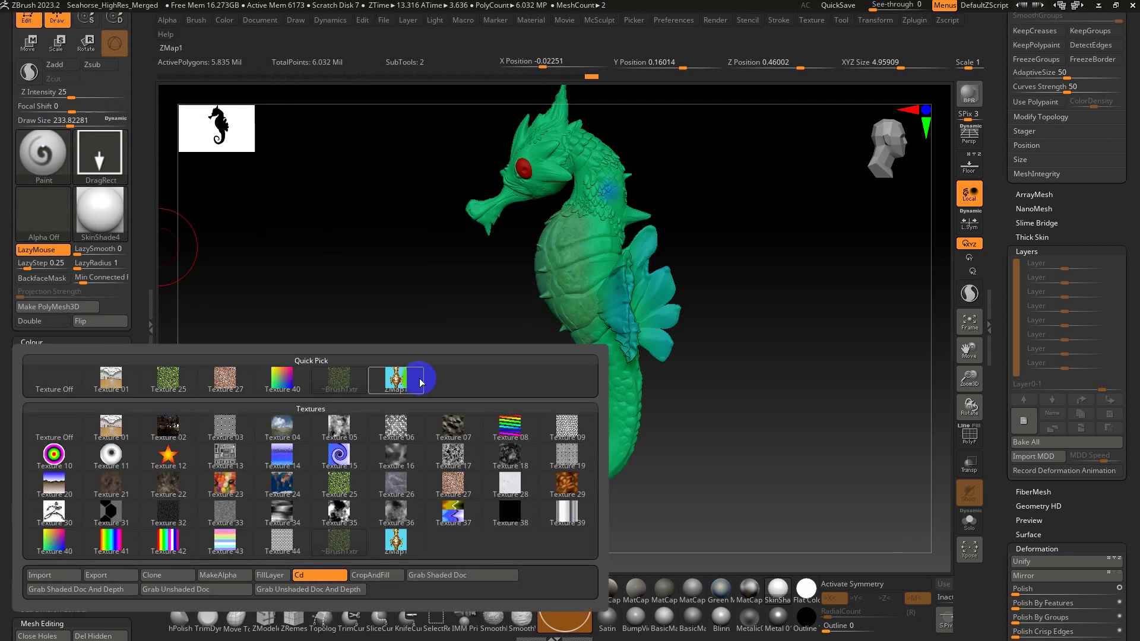
click(395, 378)
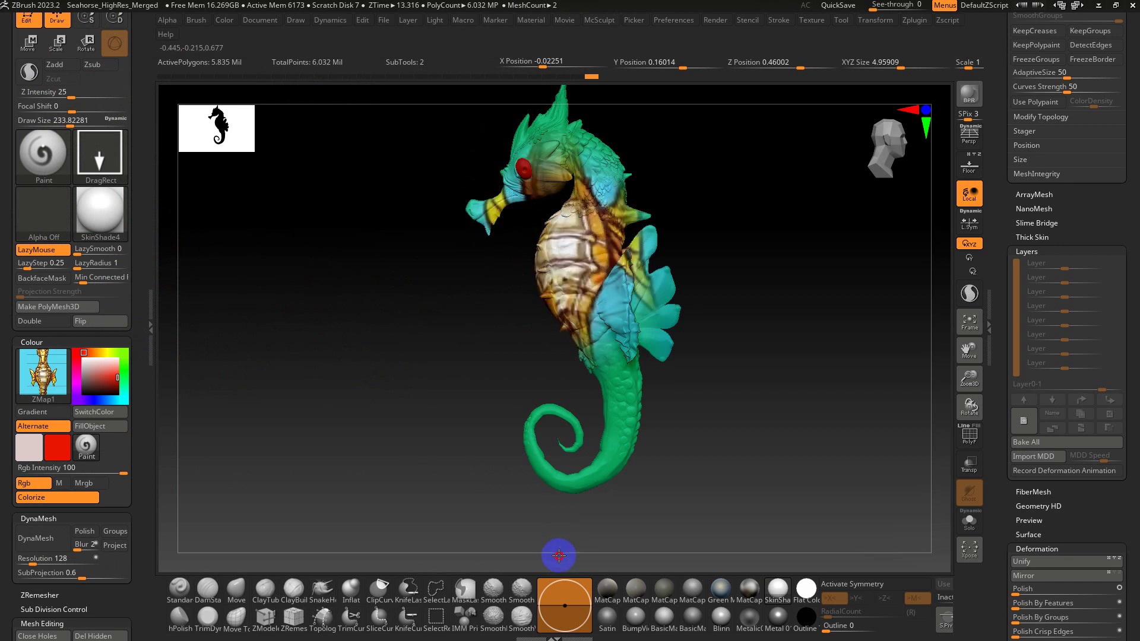
- Undo the side stamp, try stamping ZMap1 from the belly outward in front view, and undo that too
shift+drag(775, 407, 772, 406)
key(ctrl+z)
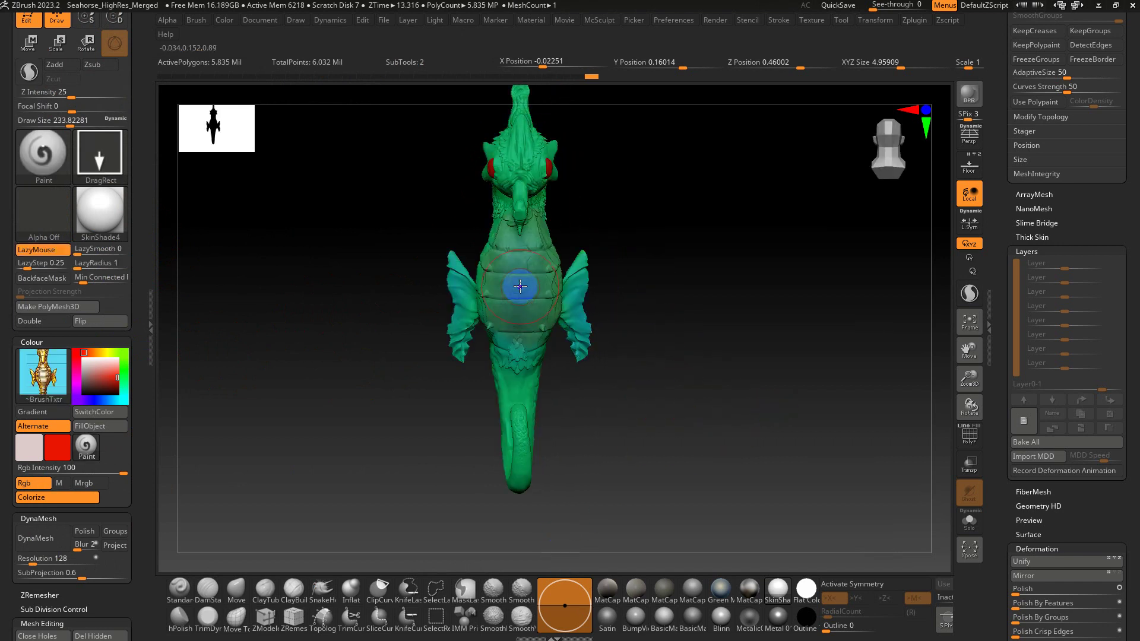
drag(519, 291, 514, 544)
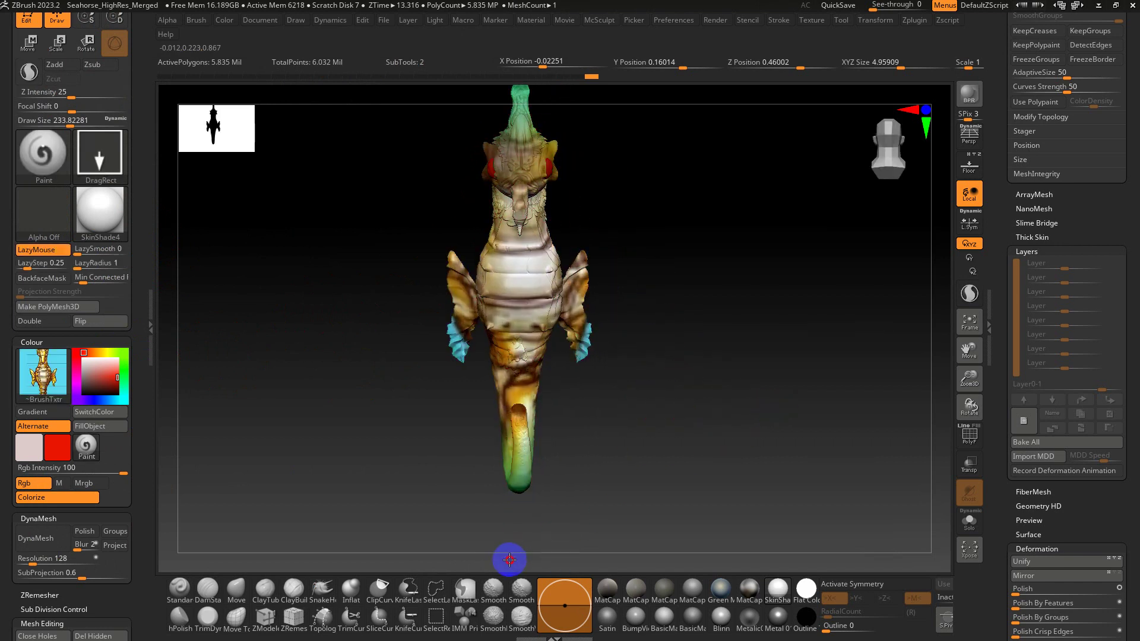
key(ctrl+z)
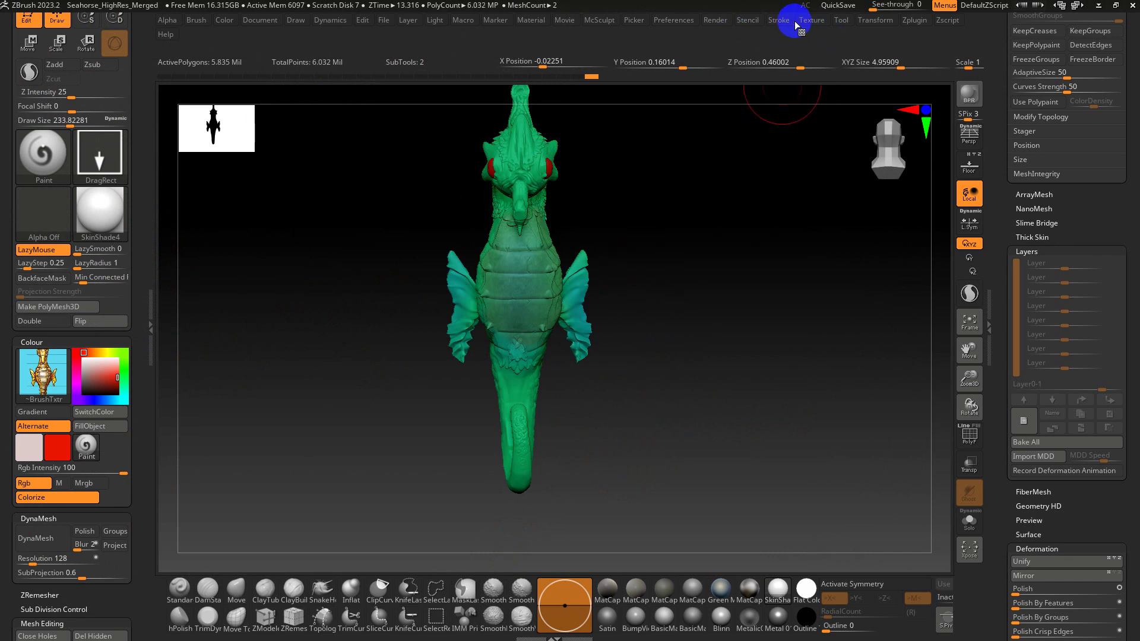
- Select the ZMap1 texture and add it to Spotlight
click(819, 22)
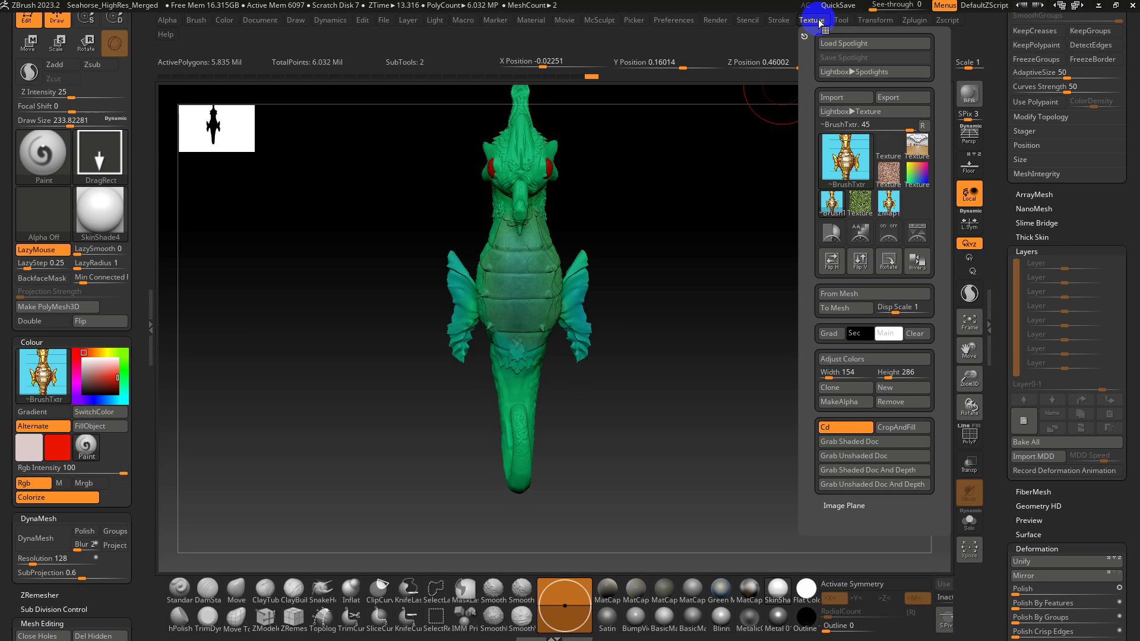
click(842, 158)
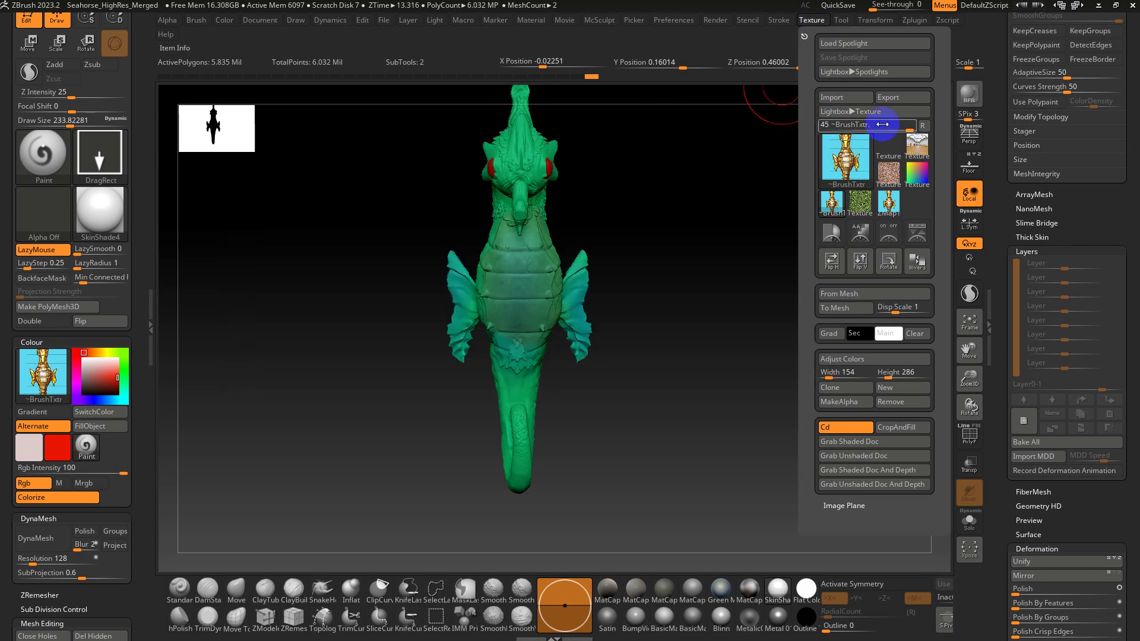
mouse_move(888, 206)
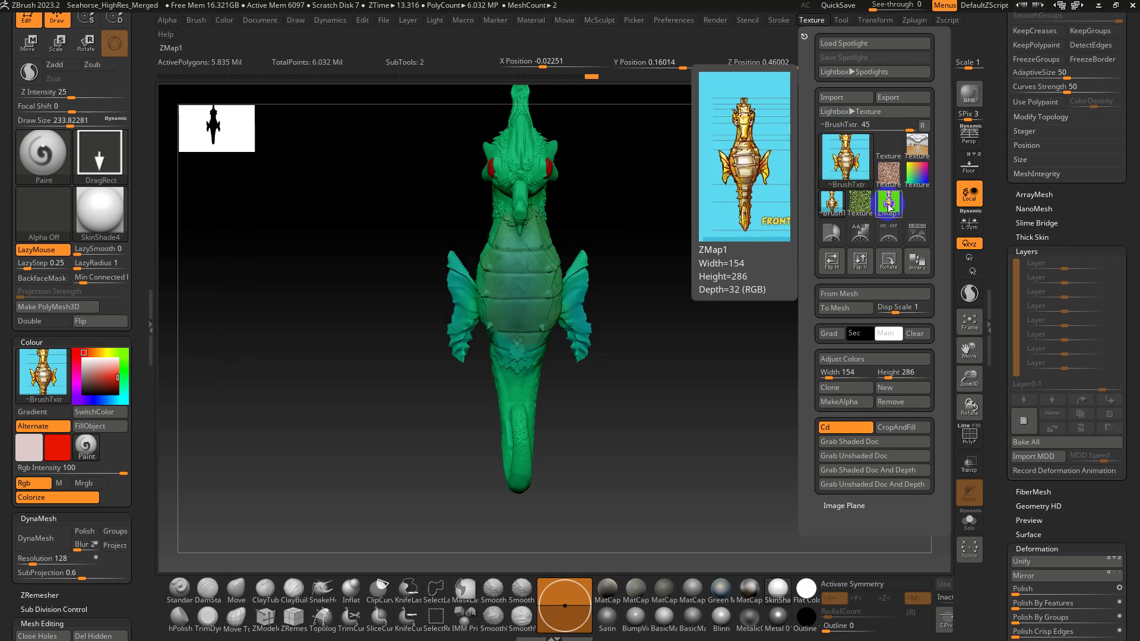
click(915, 236)
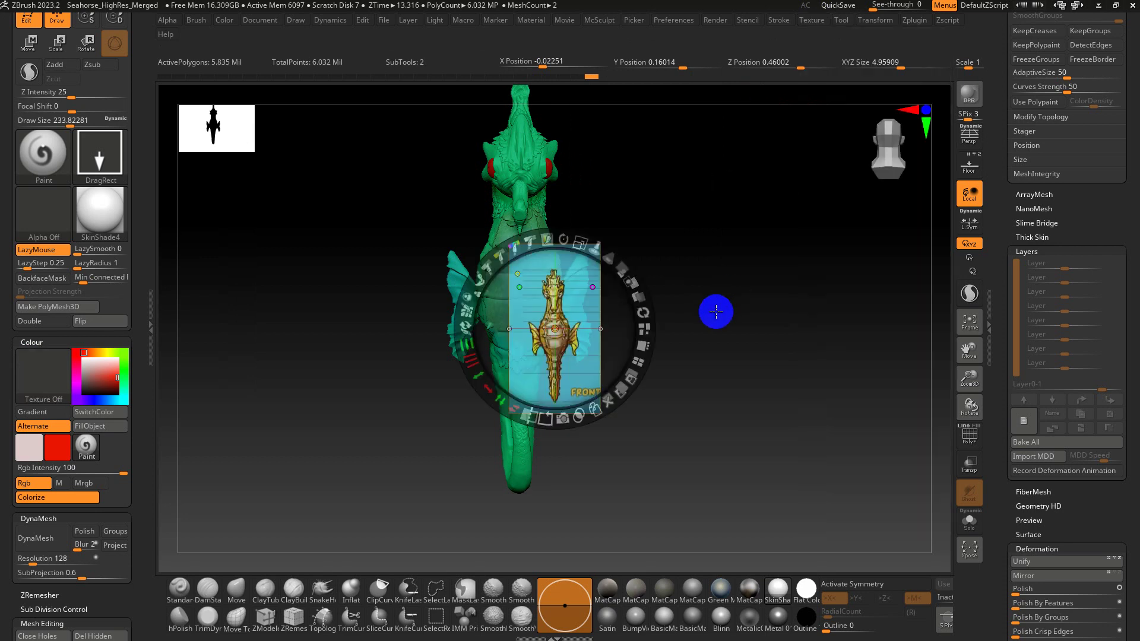
- Enlarge the ZMap1 Spotlight image and position it over the front view of the seahorse
drag(587, 291, 632, 314)
click(727, 348)
mouse_move(727, 347)
mouse_down()
mouse_move(738, 351)
mouse_move(728, 330)
mouse_move(741, 341)
mouse_up()
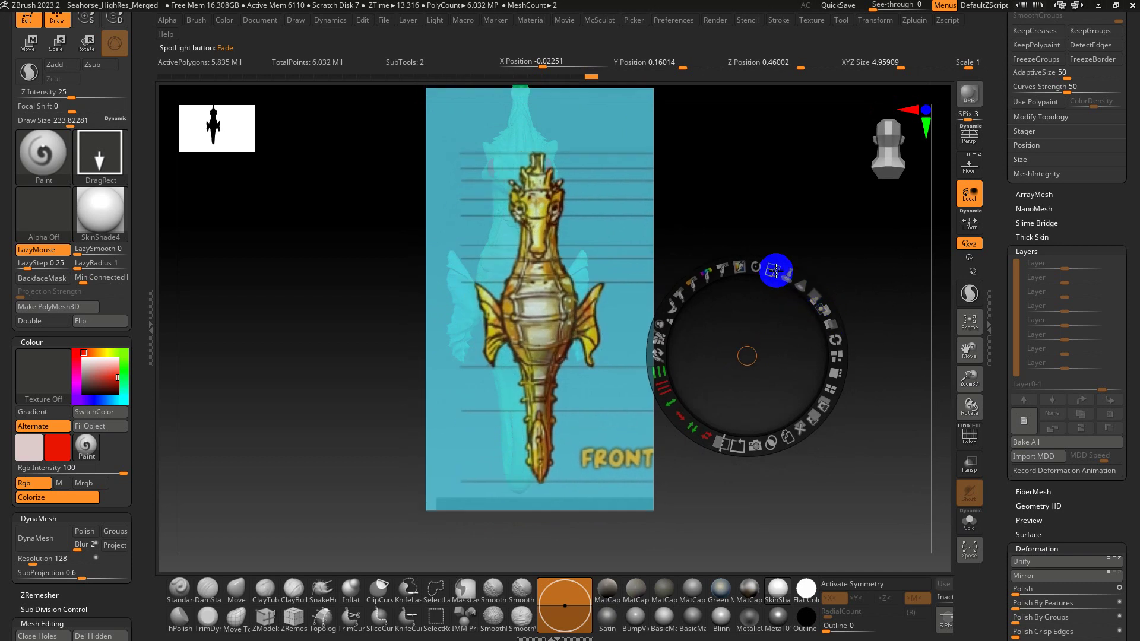
drag(775, 271, 766, 336)
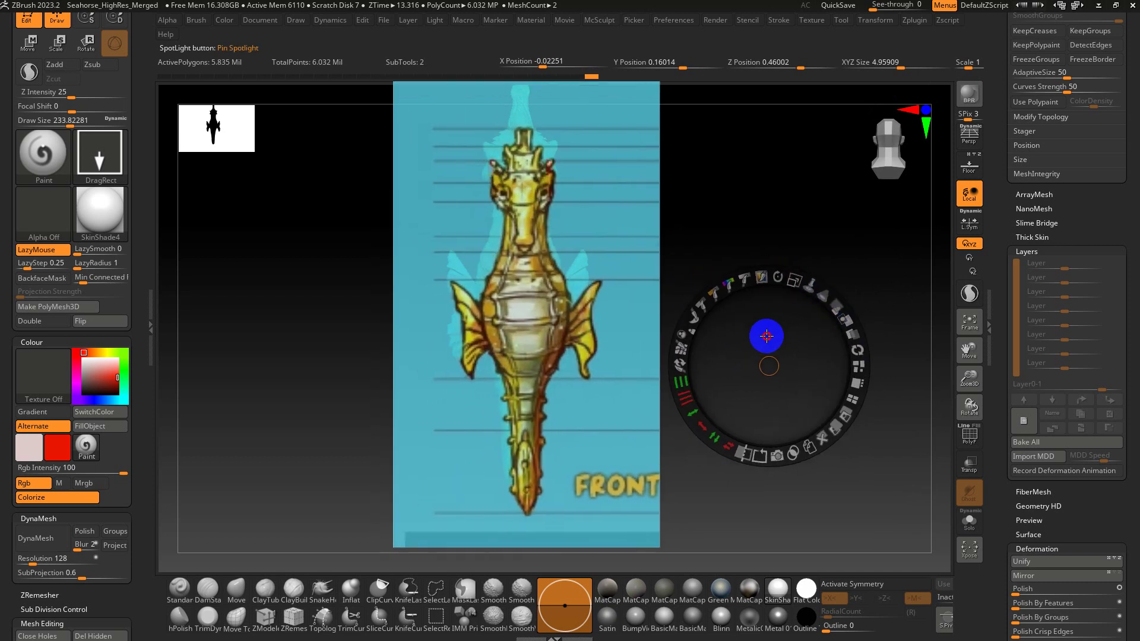
- Hide and reshow Spotlight while moving and scaling the seahorse to line up with the ZMap1 front image
key(shift+z)
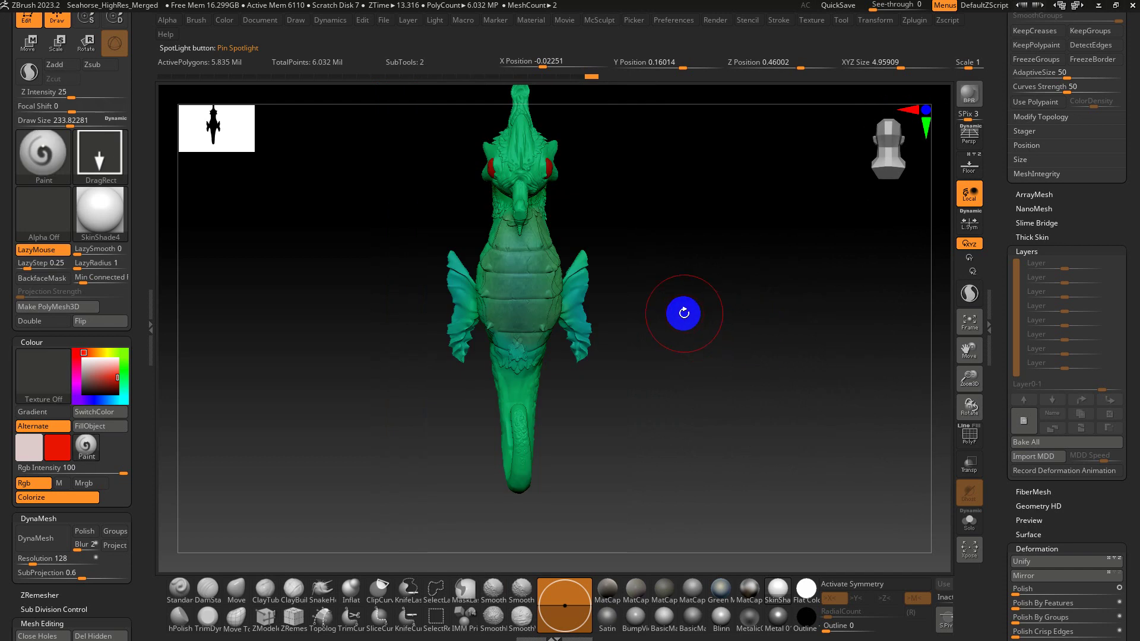
drag(682, 310, 726, 364)
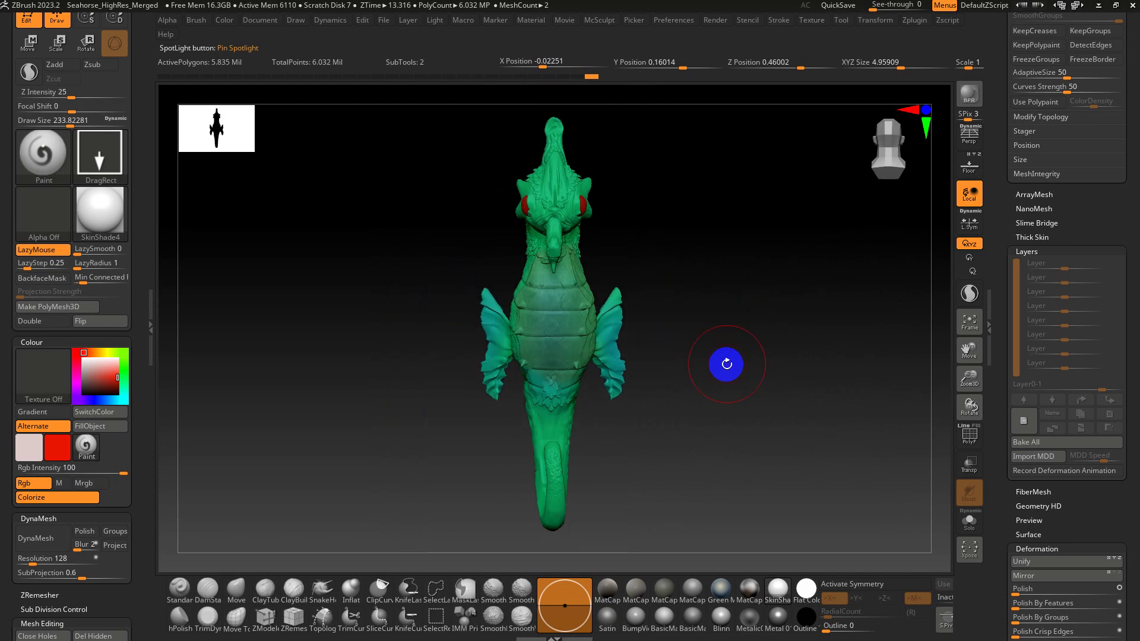
key(shift+z)
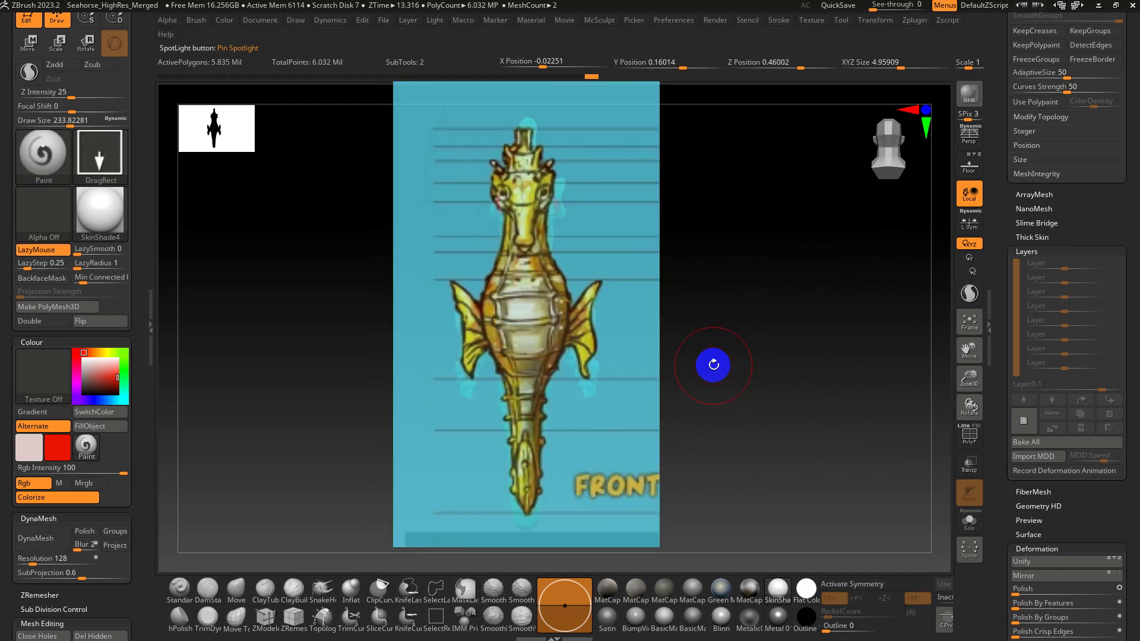
drag(713, 365, 705, 354)
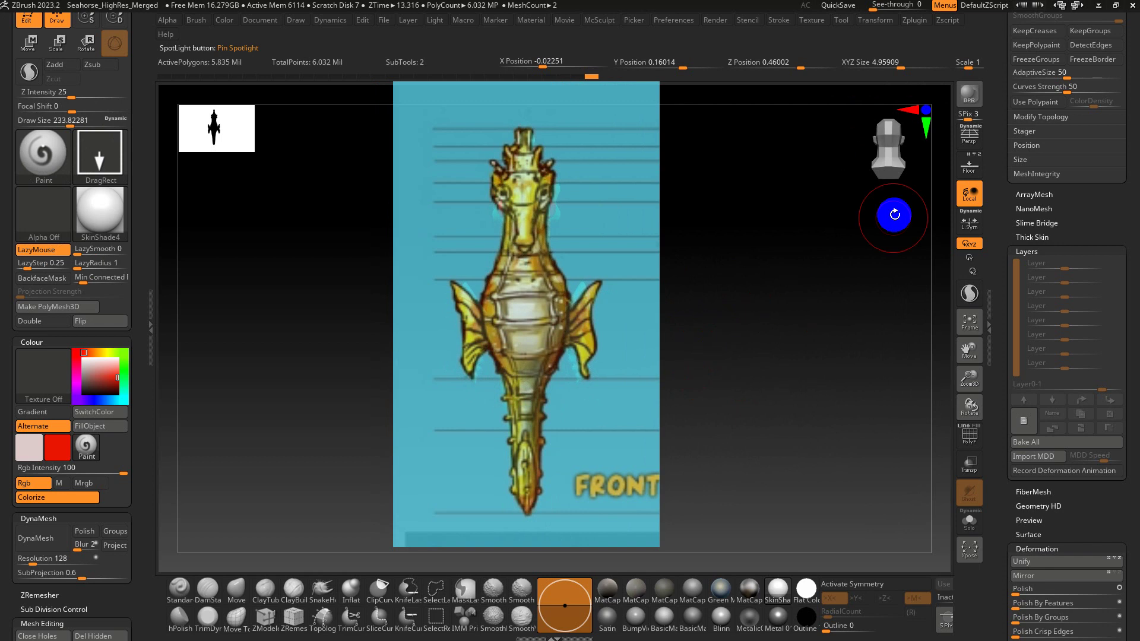
drag(812, 289, 794, 299)
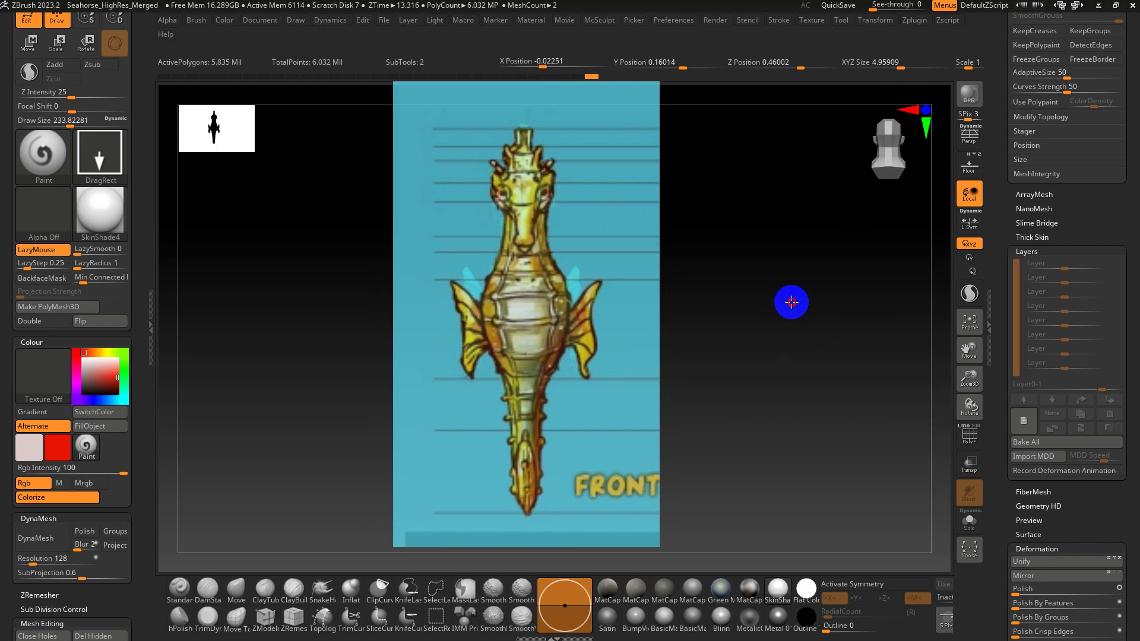
drag(758, 337, 754, 341)
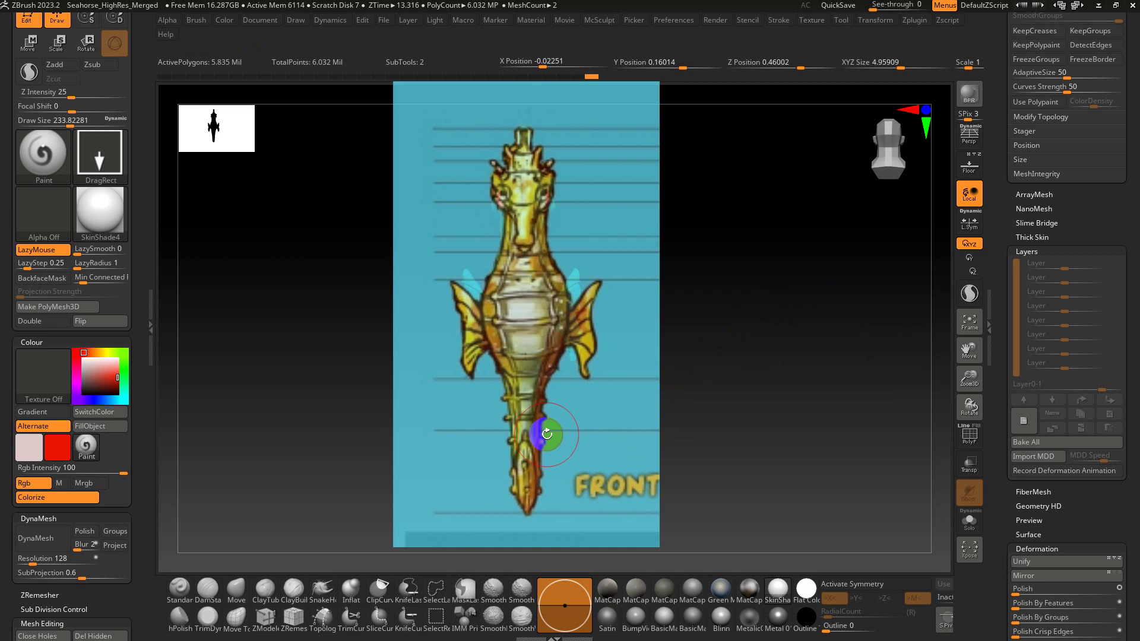
- Undo the trial paint stroke and set the Paint brush's stroke type to FreeHand
click(83, 449)
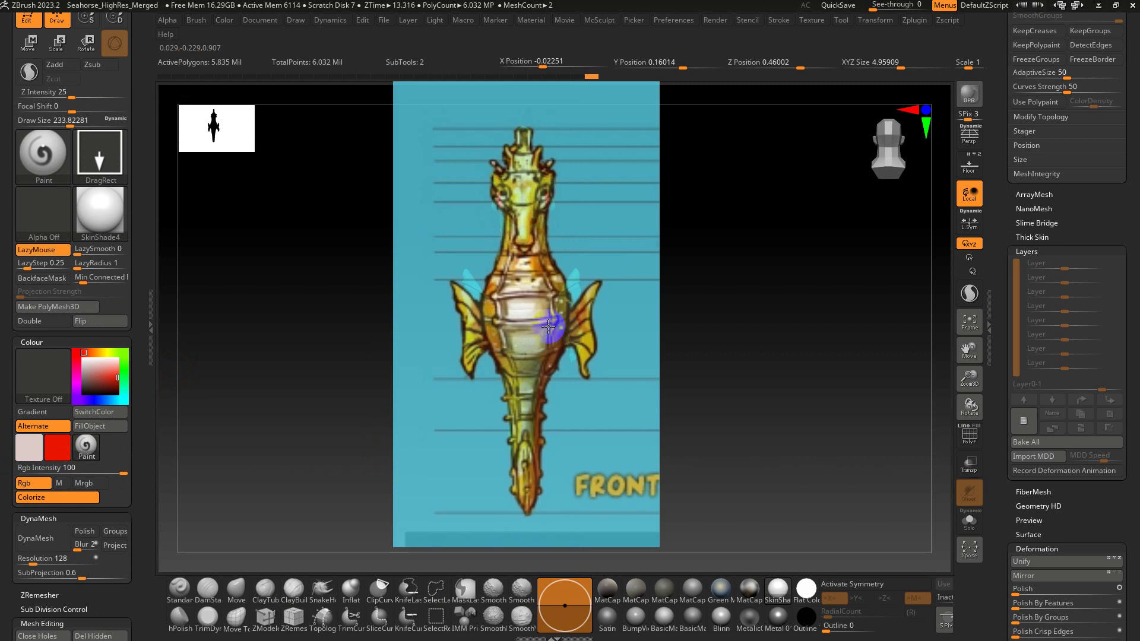
key(ctrl+z)
key(shift)
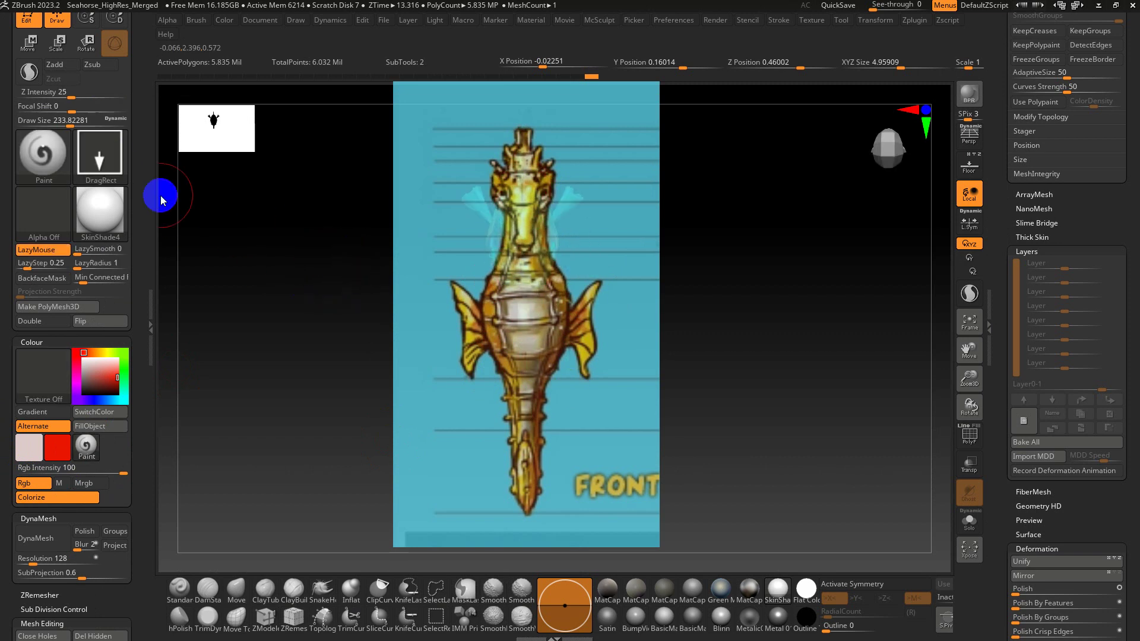
click(102, 156)
click(242, 165)
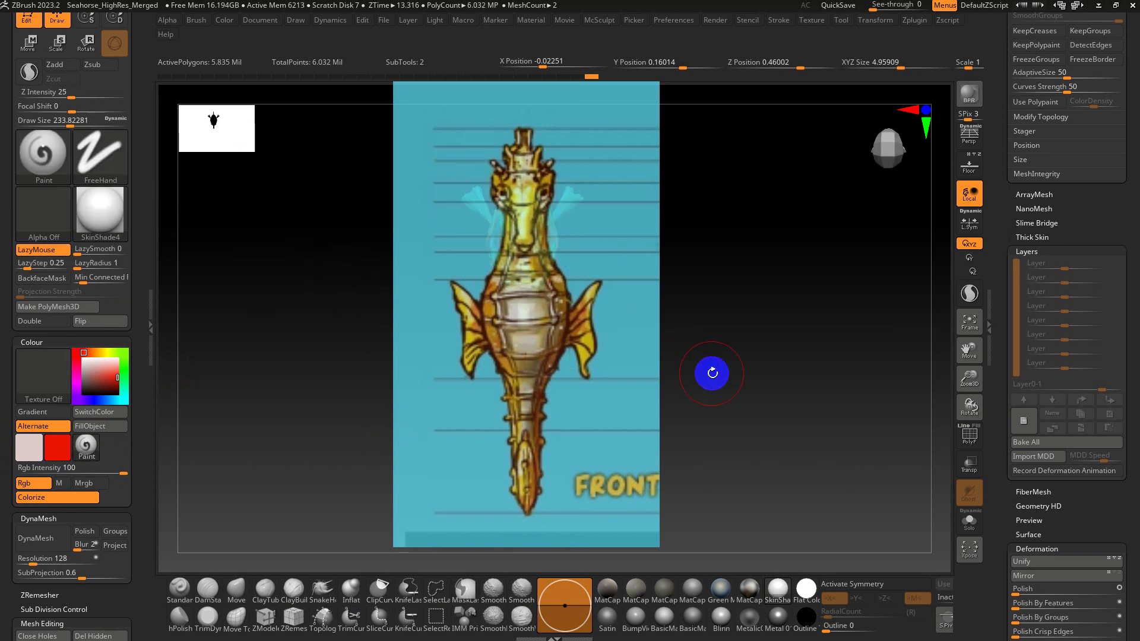
- Realign the seahorse, paint the ZMap1 front image onto it through Spotlight, and inspect the result from the side
drag(710, 374, 703, 268)
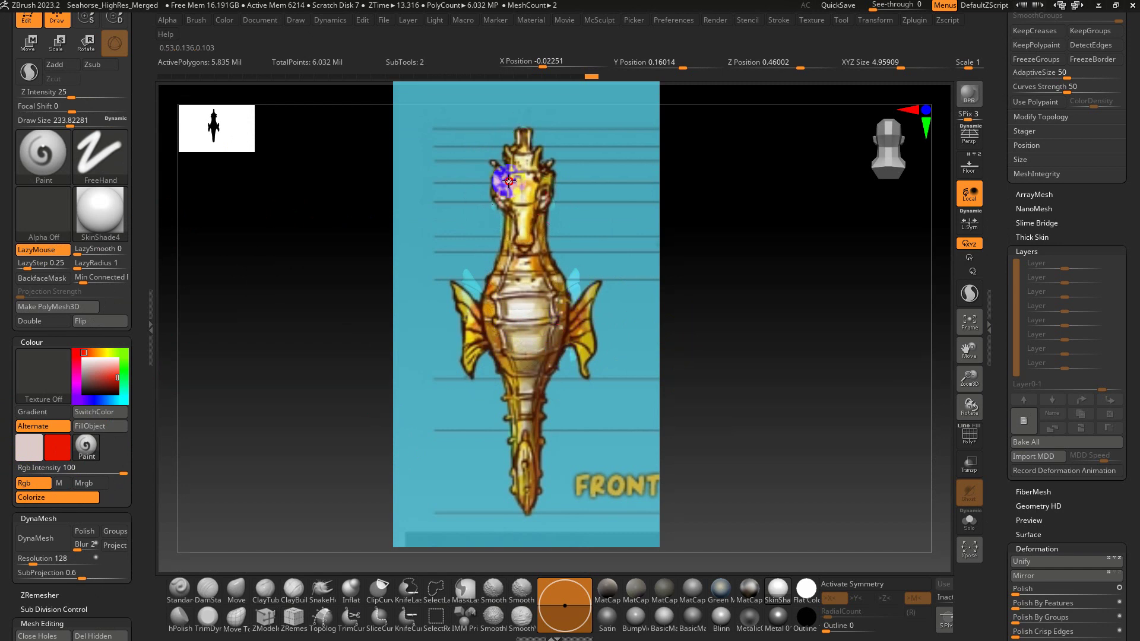
drag(661, 285, 492, 219)
drag(407, 237, 389, 300)
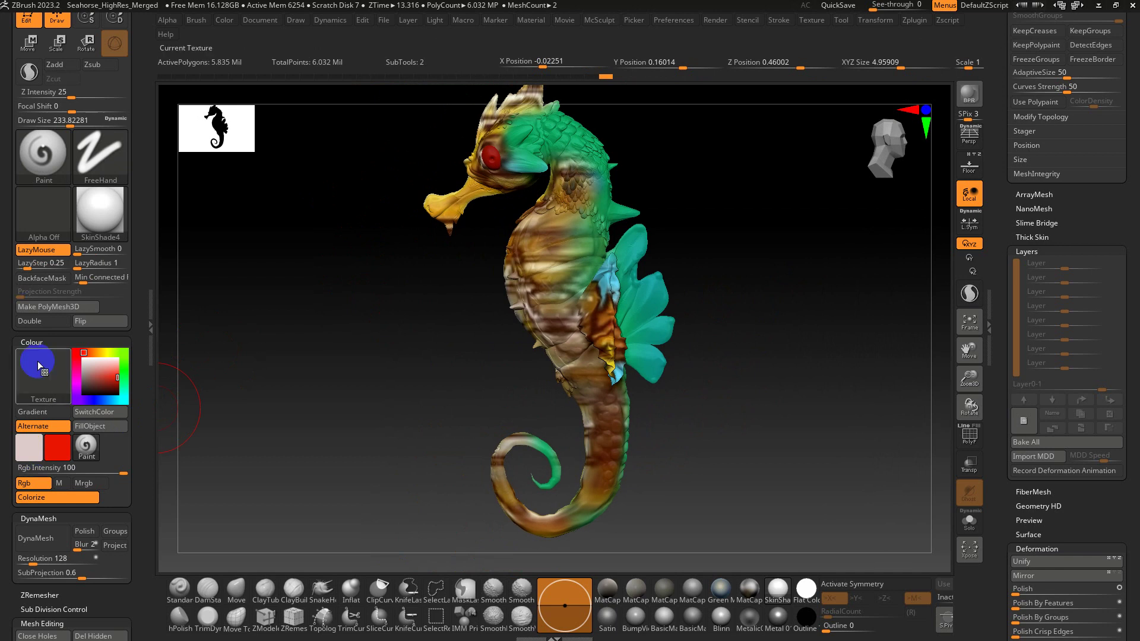
- Import ZMap2.jpg as a texture
click(33, 389)
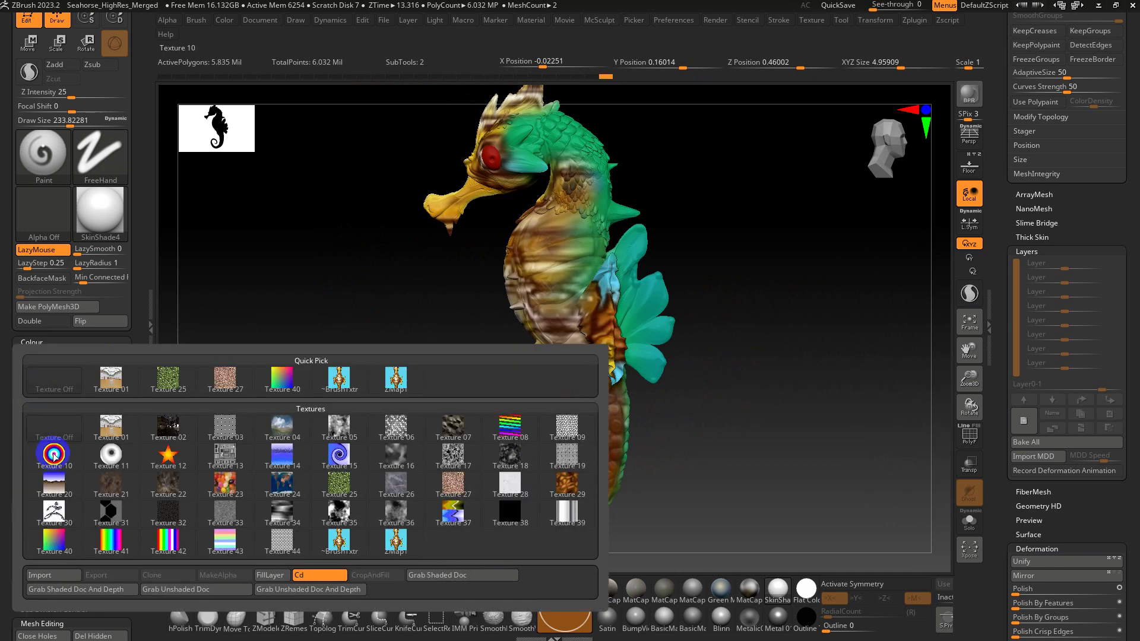
click(62, 579)
double_click(221, 224)
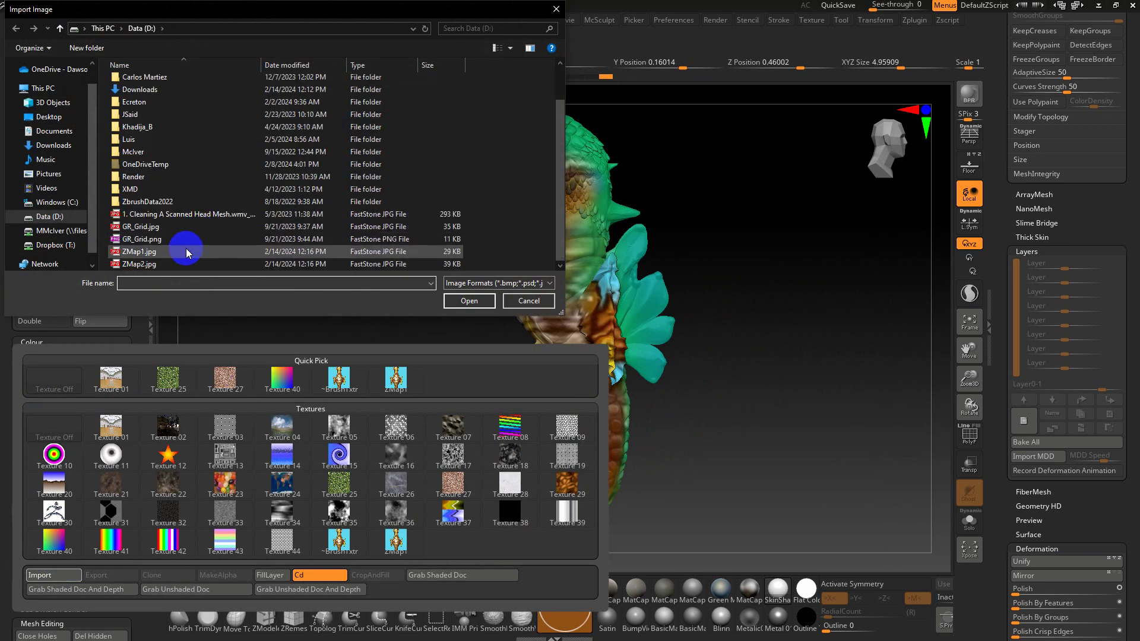
double_click(158, 264)
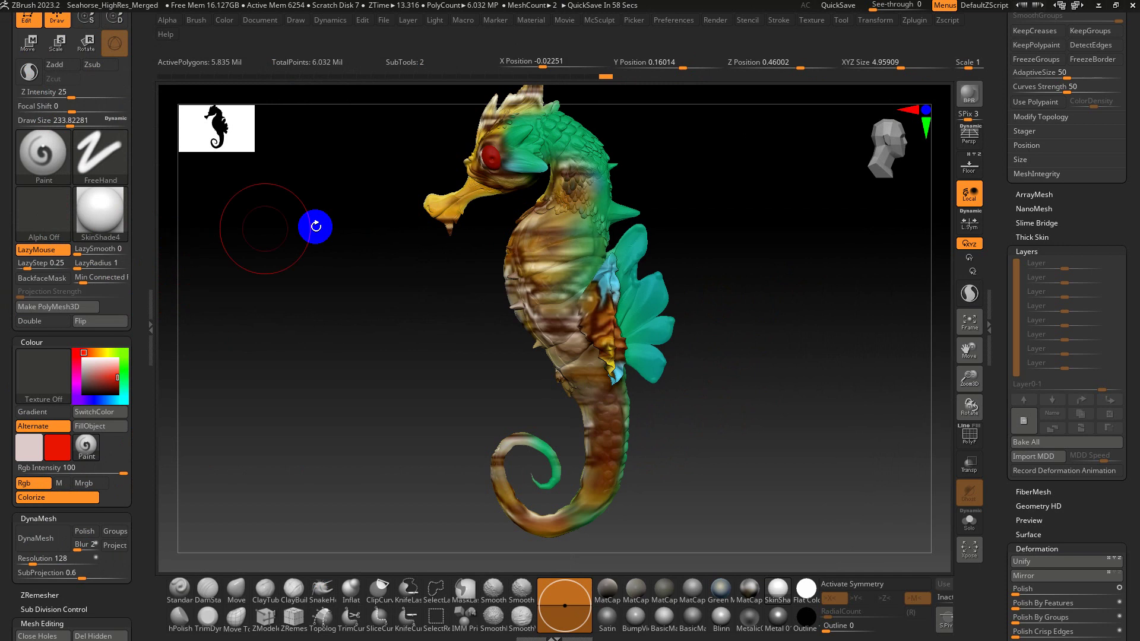
- Select the ZMap2 texture and add it to Spotlight
click(811, 20)
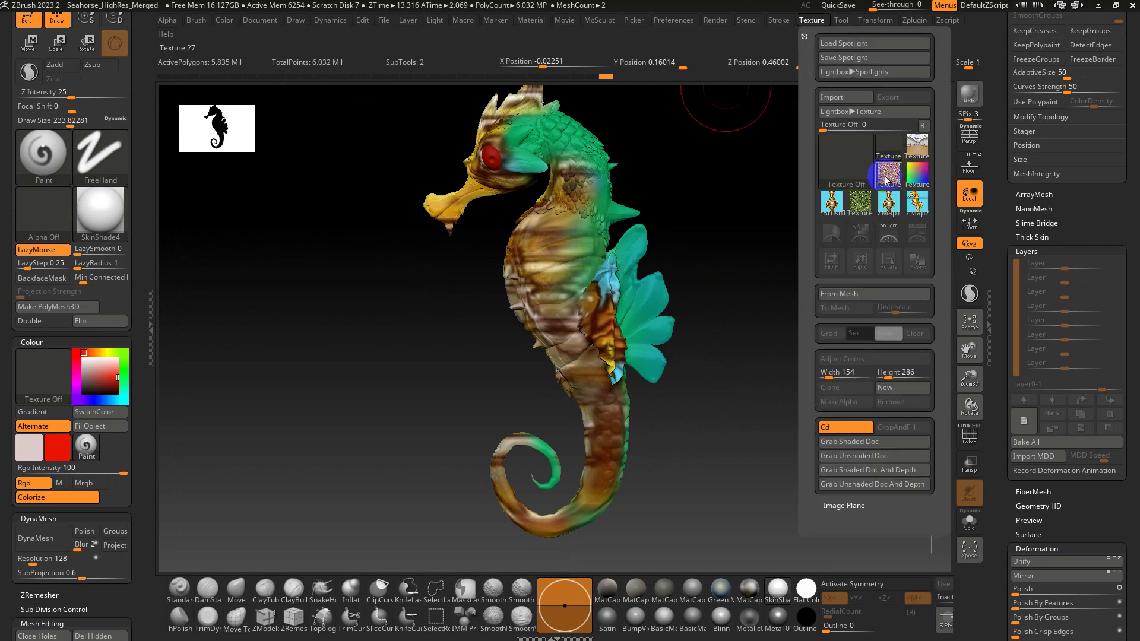
click(916, 204)
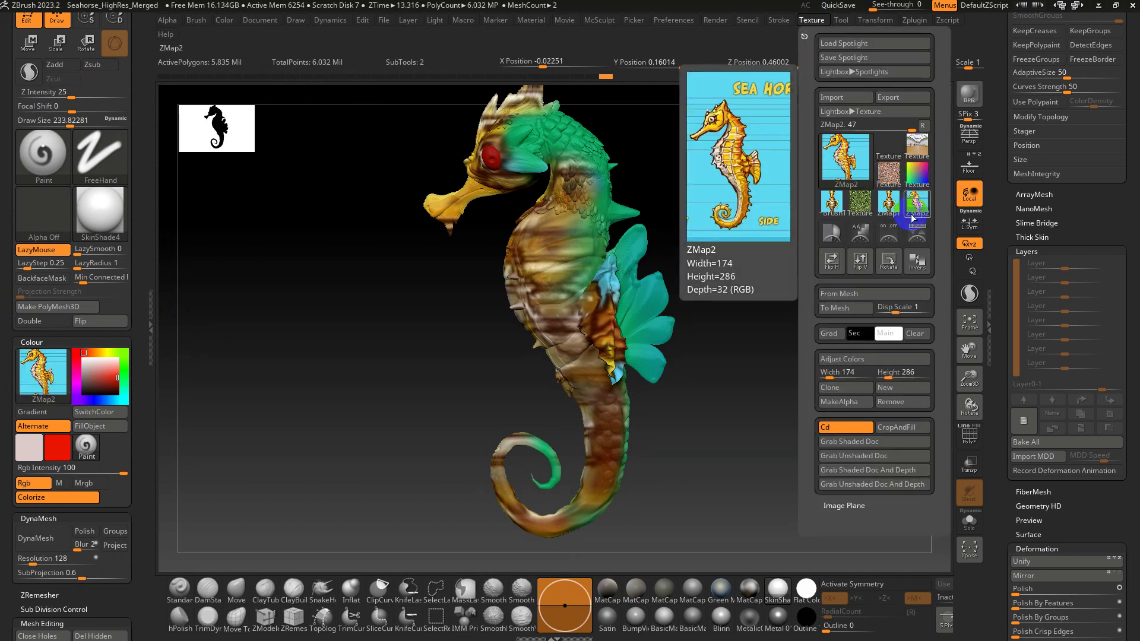
click(916, 233)
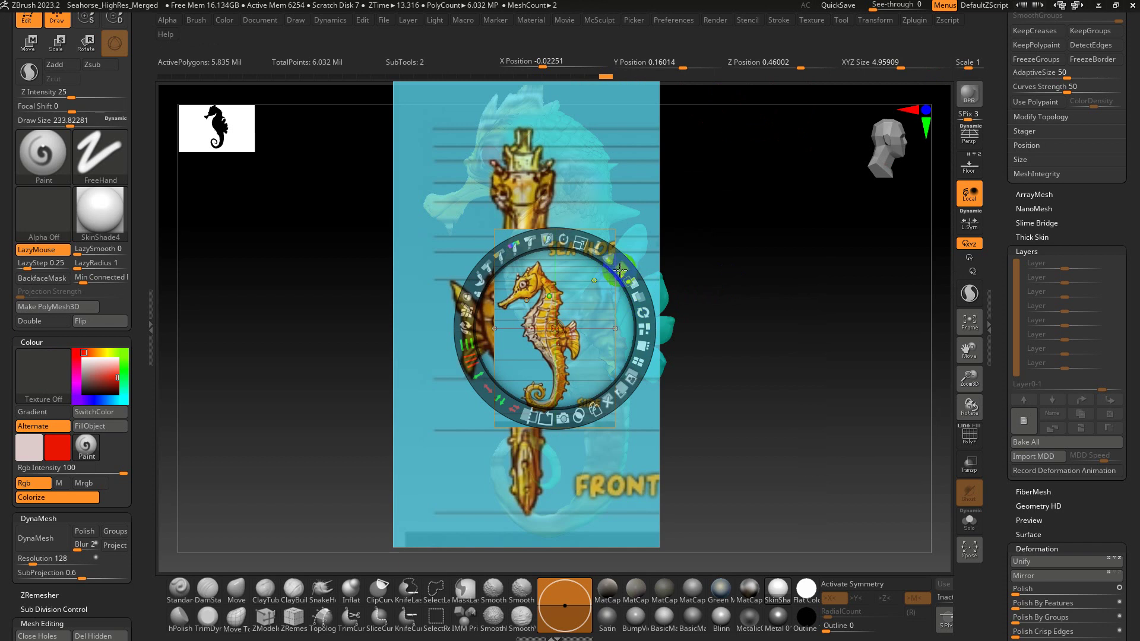
- Enlarge and position the ZMap2 image over the seahorse's side view, toggling Spotlight to compare it with the model
mouse_move(620, 270)
mouse_down()
mouse_move(611, 254)
mouse_move(580, 262)
mouse_move(572, 314)
mouse_move(604, 257)
mouse_up()
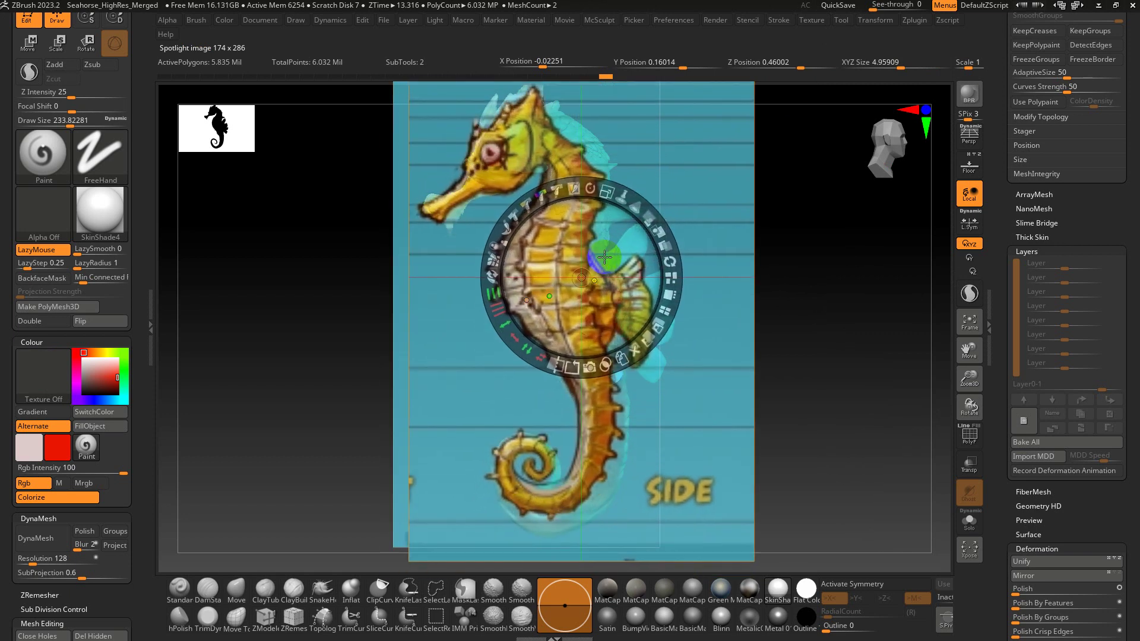
key(shift+z)
key(shift)
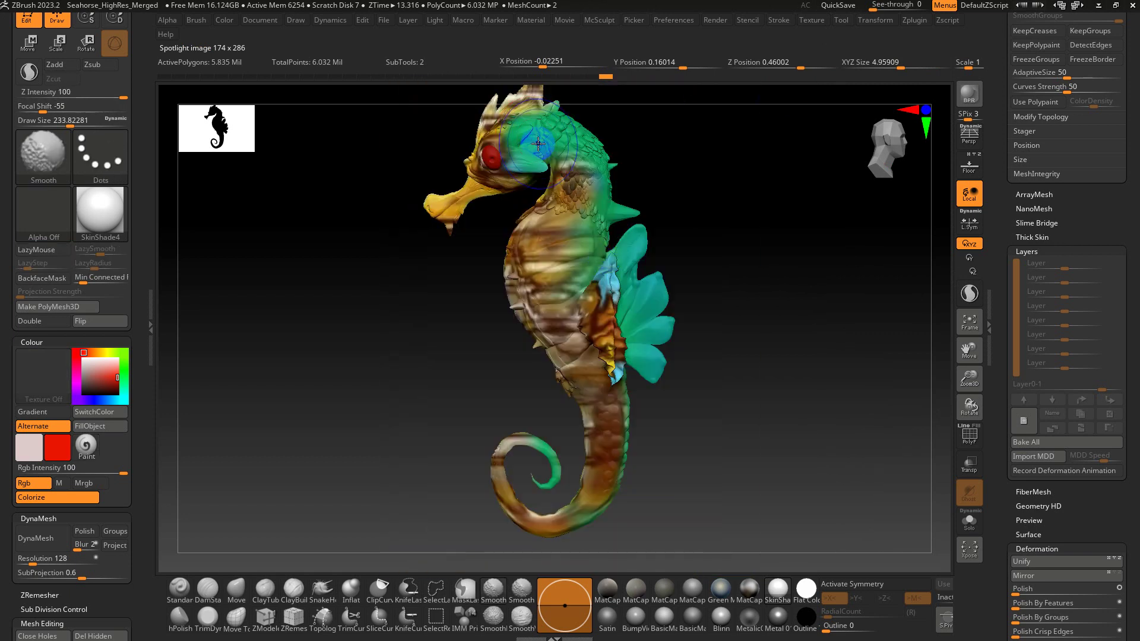
key(shift+z)
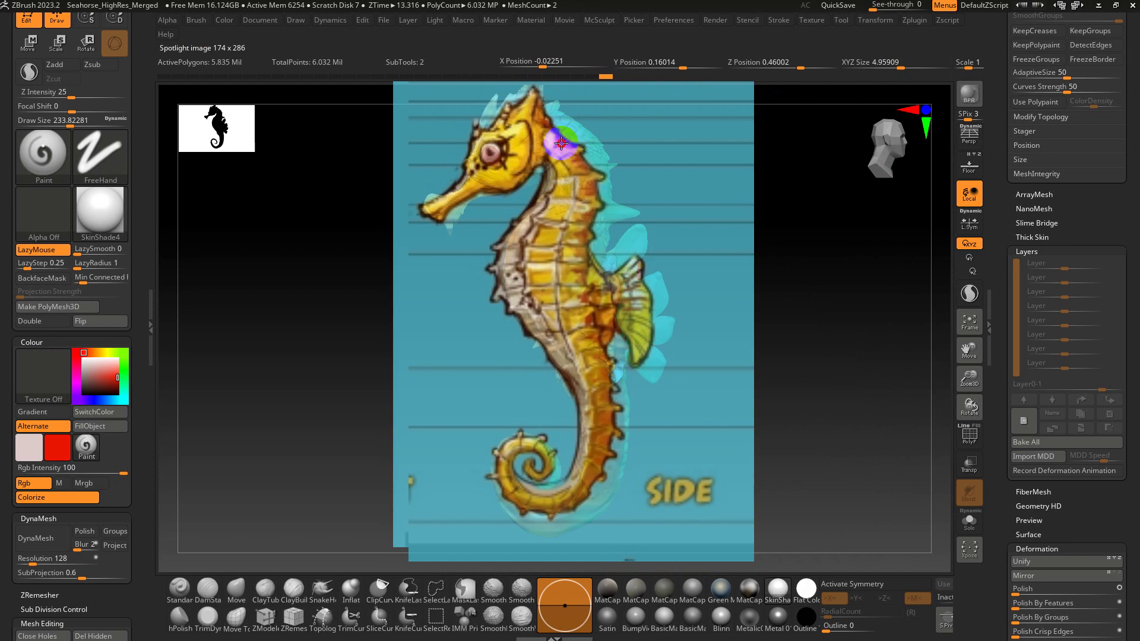
- Paint the ZMap2 side image onto the seahorse from head to tail, hide Spotlight and view the body close up
mouse_move(576, 287)
mouse_down()
mouse_move(587, 493)
mouse_move(523, 509)
mouse_up()
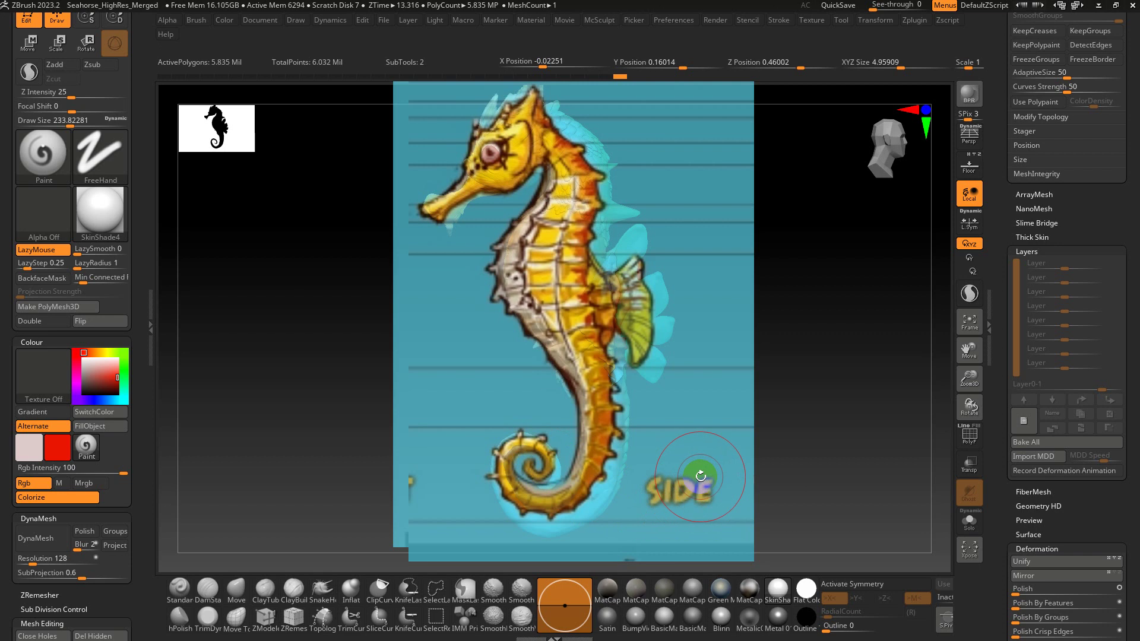
key(shift+z)
mouse_move(706, 468)
mouse_down()
mouse_move(799, 397)
mouse_move(741, 379)
mouse_move(742, 443)
mouse_move(578, 251)
mouse_move(559, 356)
mouse_up()
- Switch to the Flat Color material and paint over the seahorse's side with colours sampled from the projected image
click(806, 586)
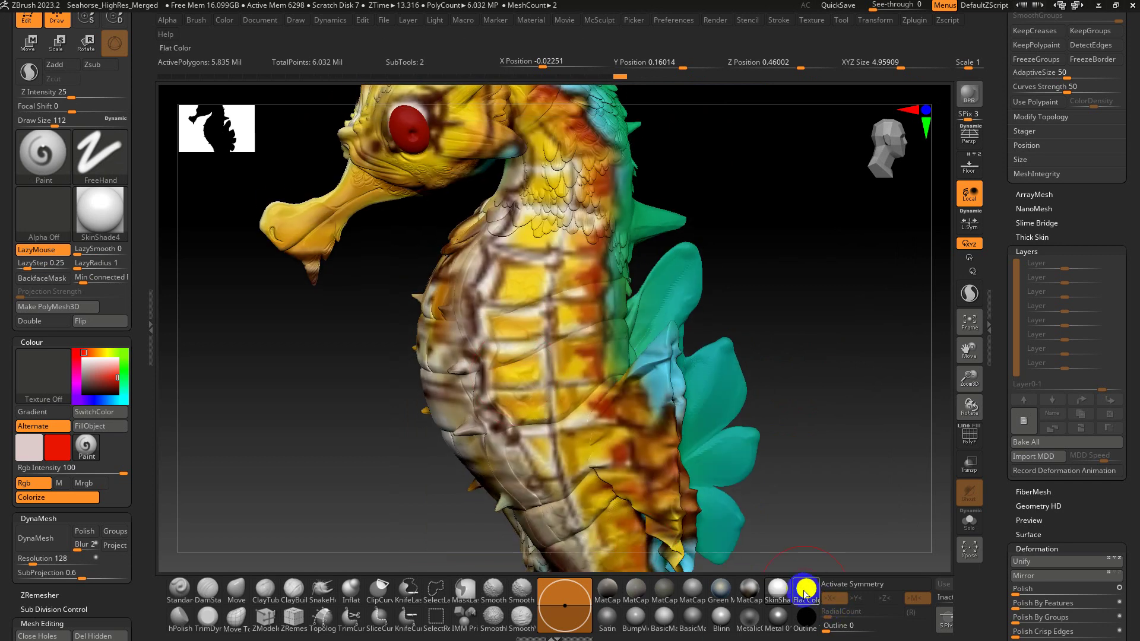
key(c)
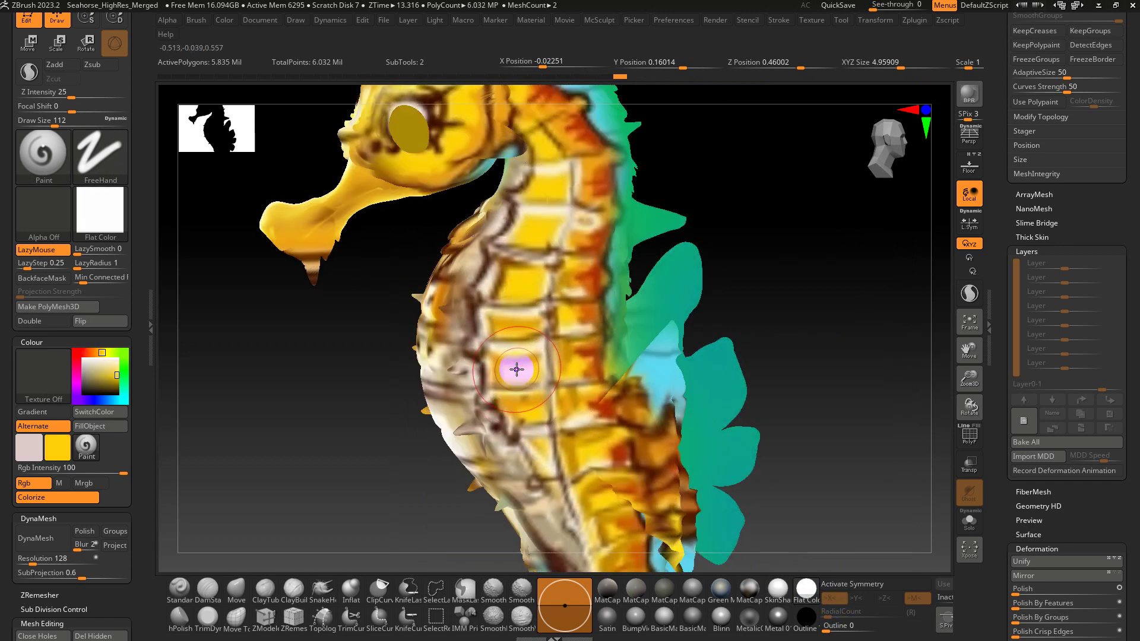
mouse_move(517, 364)
mouse_down()
mouse_move(483, 361)
mouse_move(590, 345)
mouse_move(611, 355)
mouse_up()
right_drag(611, 355, 567, 273)
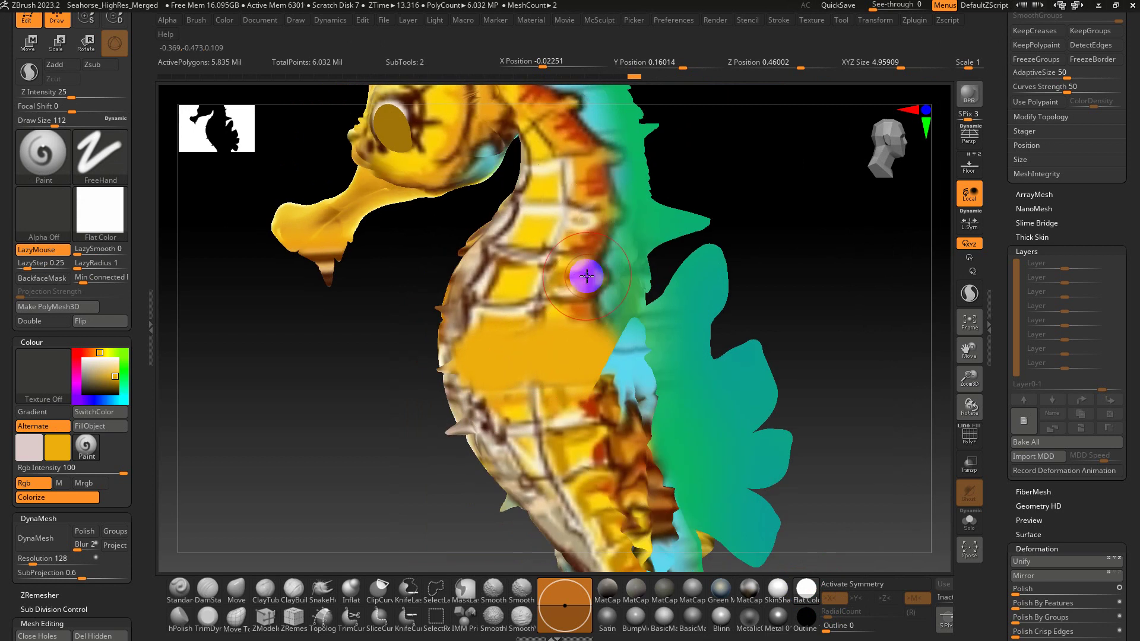
key(c)
mouse_move(585, 272)
mouse_down()
mouse_move(580, 218)
mouse_move(592, 191)
mouse_up()
- Toggle the polygon wireframe on and off, restore the SkinShade4 material and examine the painted seahorse at an angle
alt+right_drag(579, 223, 530, 299)
key(shift+f)
key(shift+f)
click(776, 586)
mouse_move(770, 383)
ctrl+right_down()
mouse_move(723, 285)
mouse_move(751, 292)
mouse_move(630, 353)
mouse_move(674, 362)
ctrl+right_up()
- Undo the projected image paint and step back through the undo history to the green seahorse with the blue belly
key(ctrl)
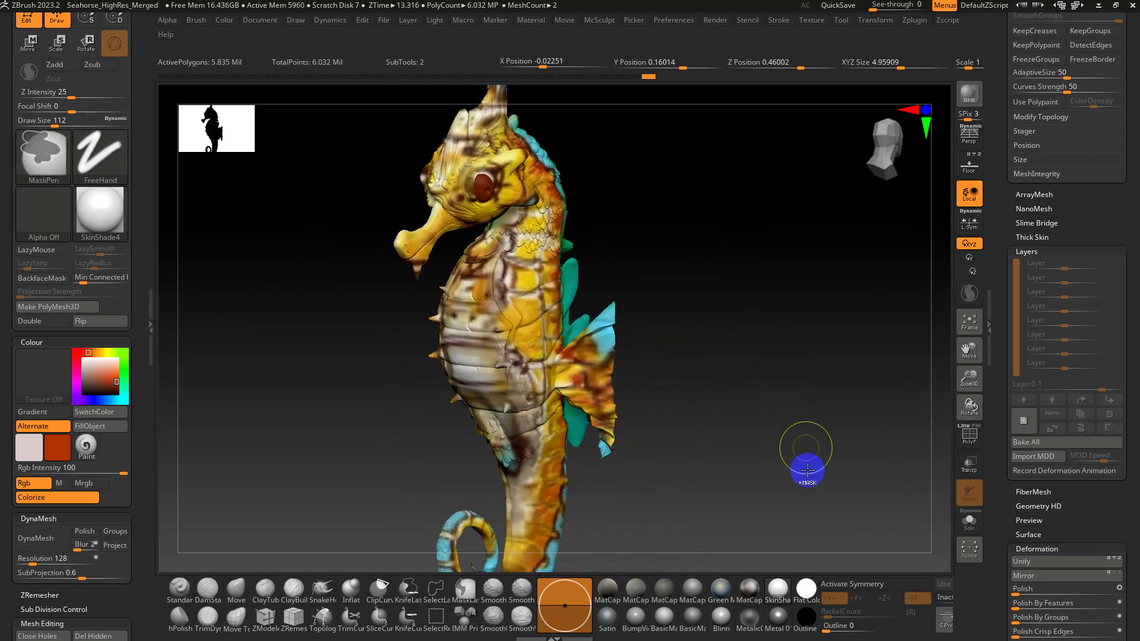
key(ctrl+z)
key(ctrl+z)
key(ctrl+z)
key(ctrl+z)
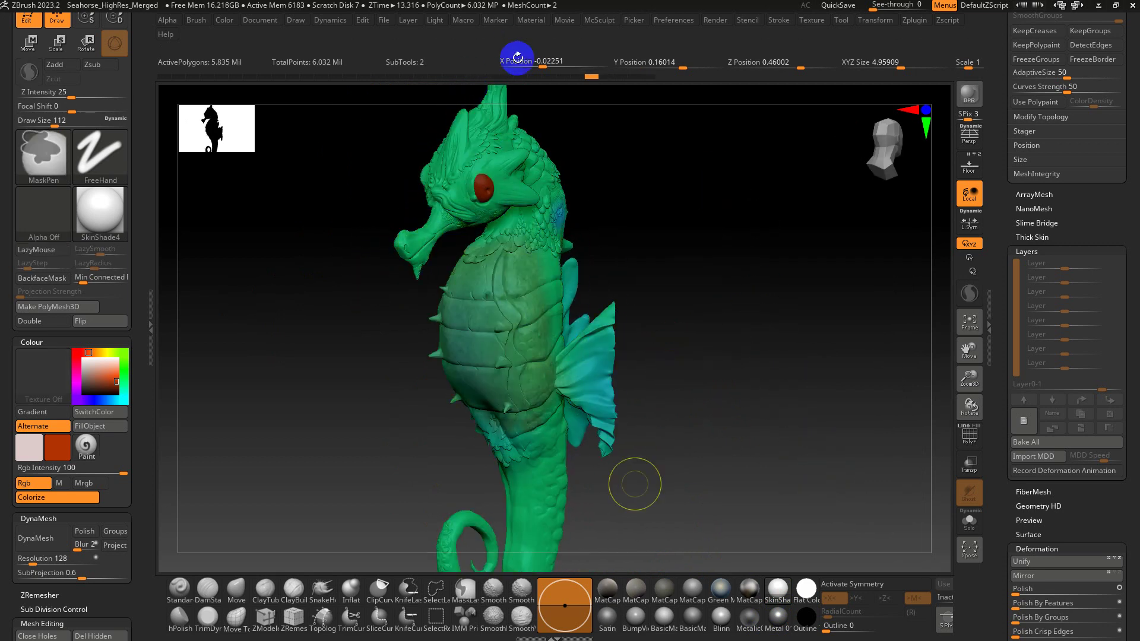
key(ctrl+z)
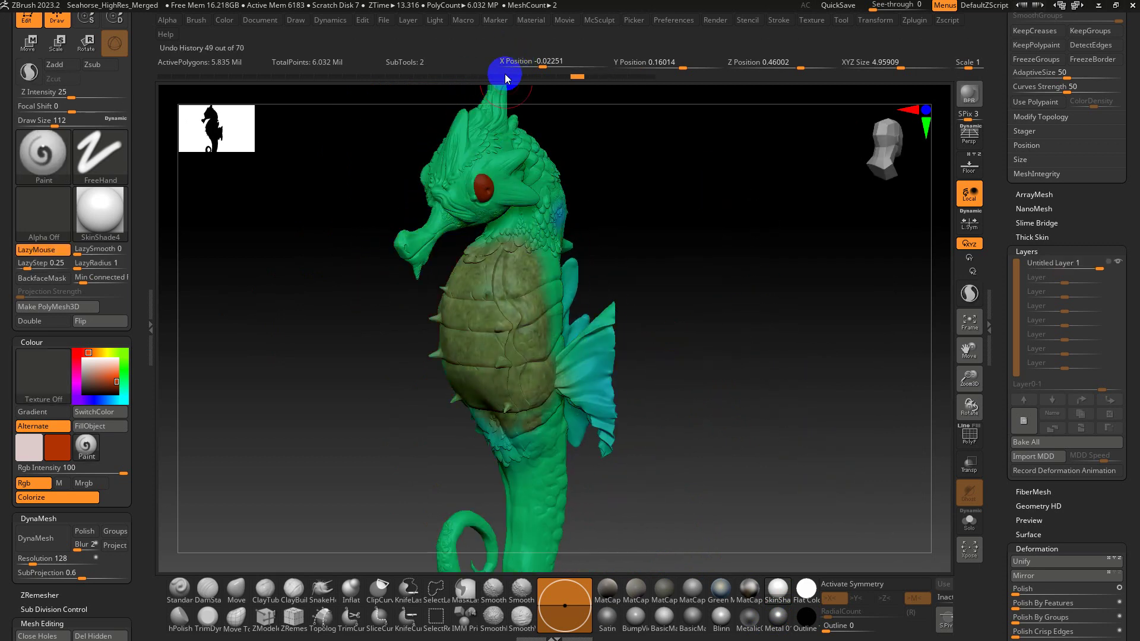
click(453, 76)
mouse_move(709, 317)
right_down()
mouse_move(677, 313)
mouse_move(706, 315)
mouse_move(697, 295)
right_up()
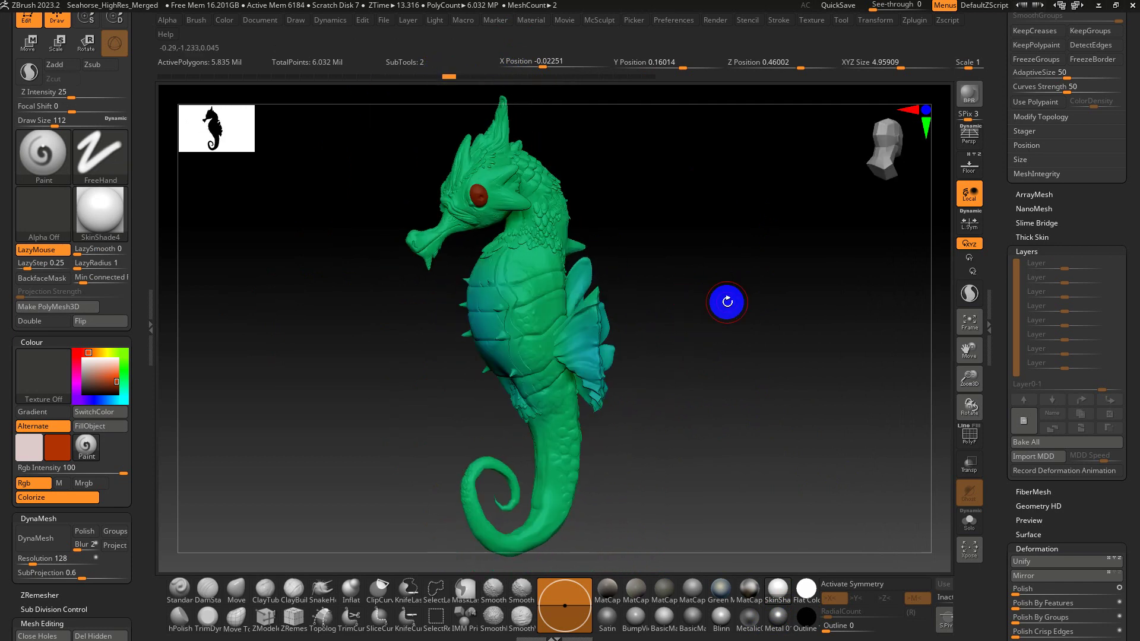
alt+drag(710, 256, 715, 294)
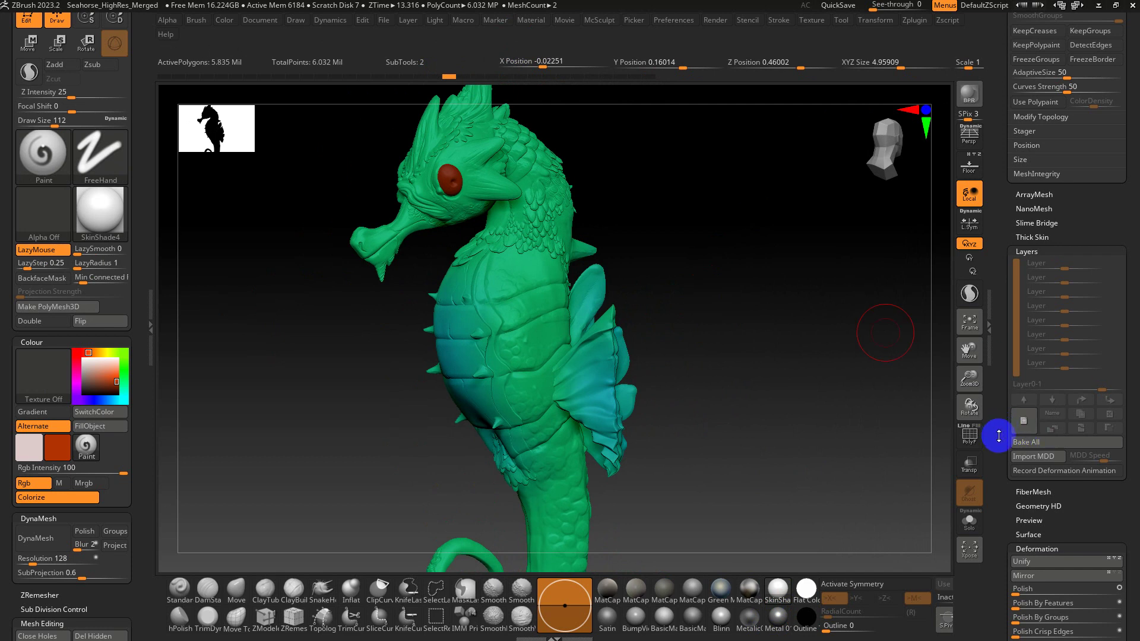
- Apply Mask By Depth to the seahorse and switch to the Flat Color material to show the mask
drag(999, 436, 1022, 292)
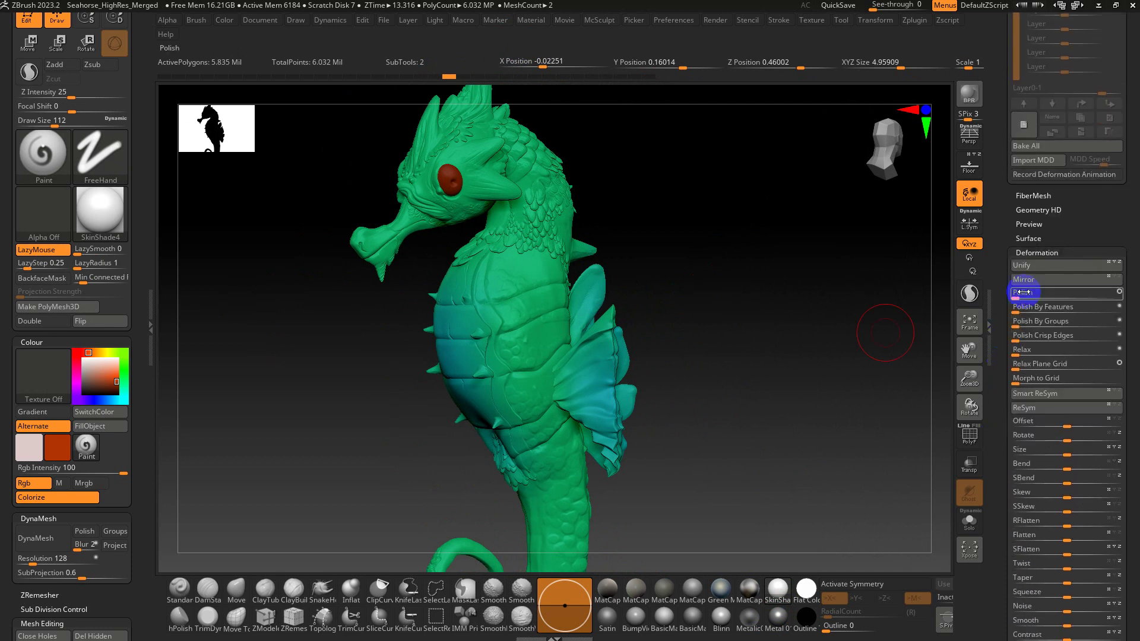
click(1040, 252)
click(1032, 240)
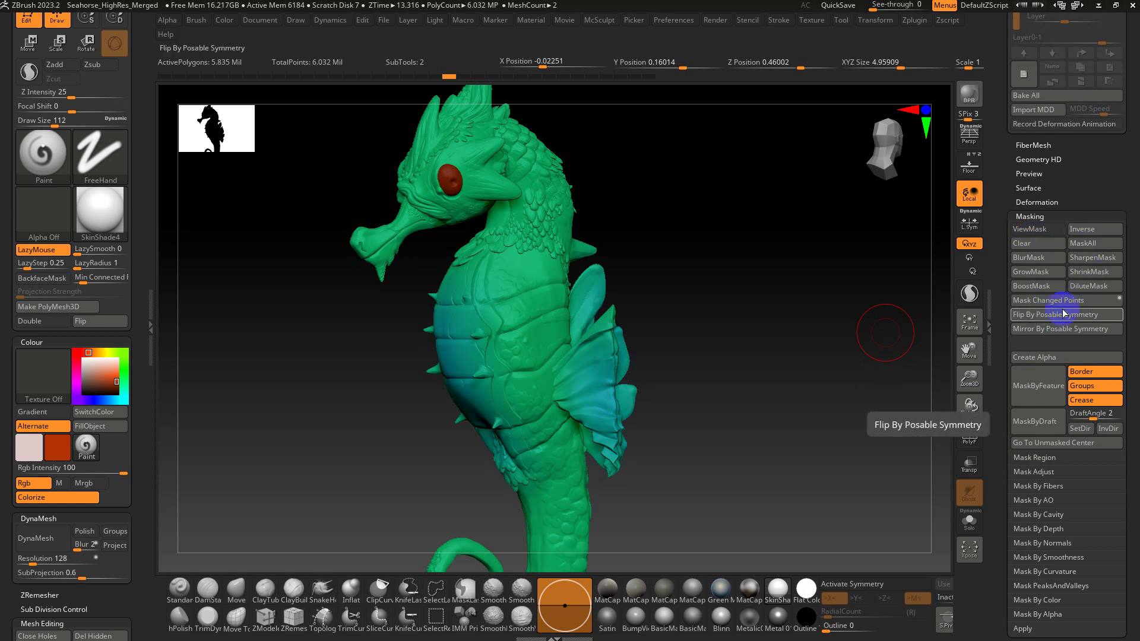
drag(1013, 428, 1009, 362)
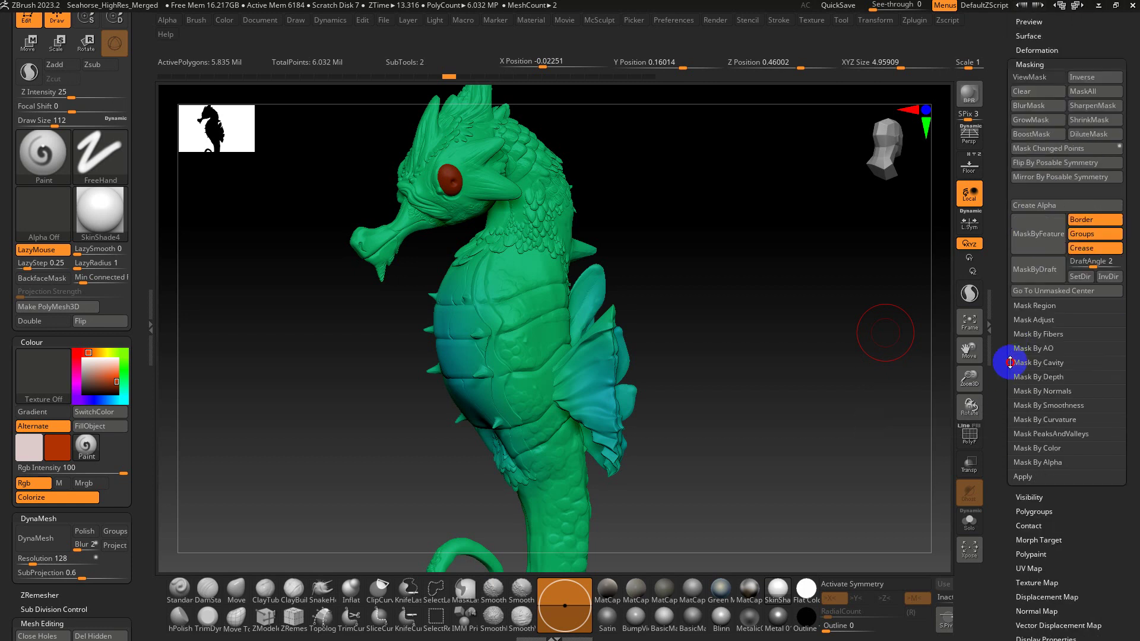
click(1050, 378)
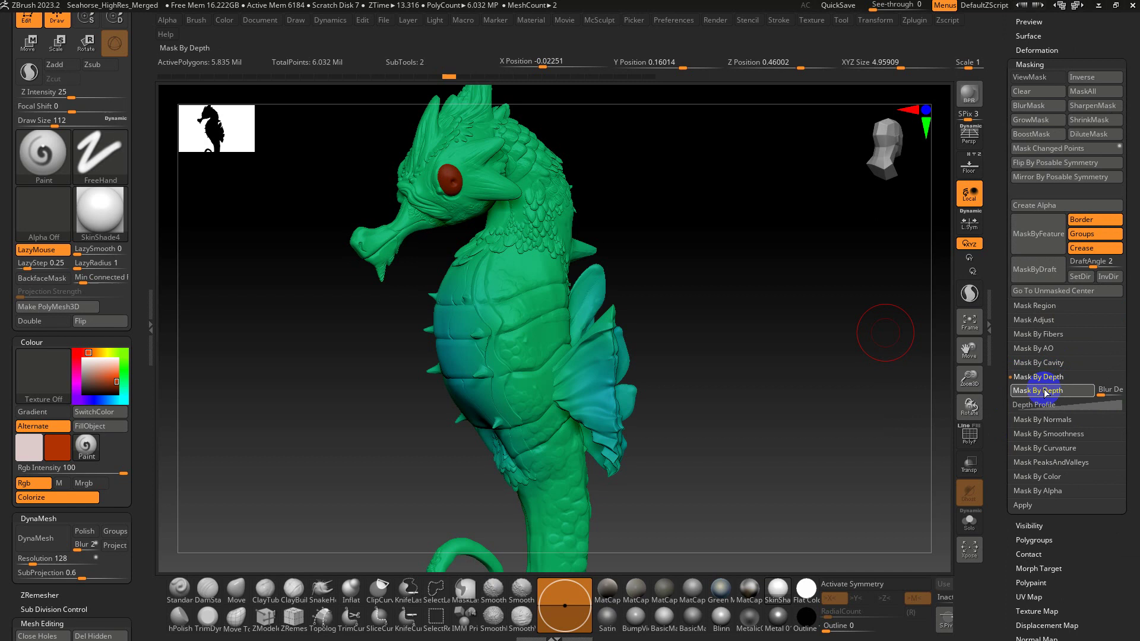
click(1044, 391)
click(806, 590)
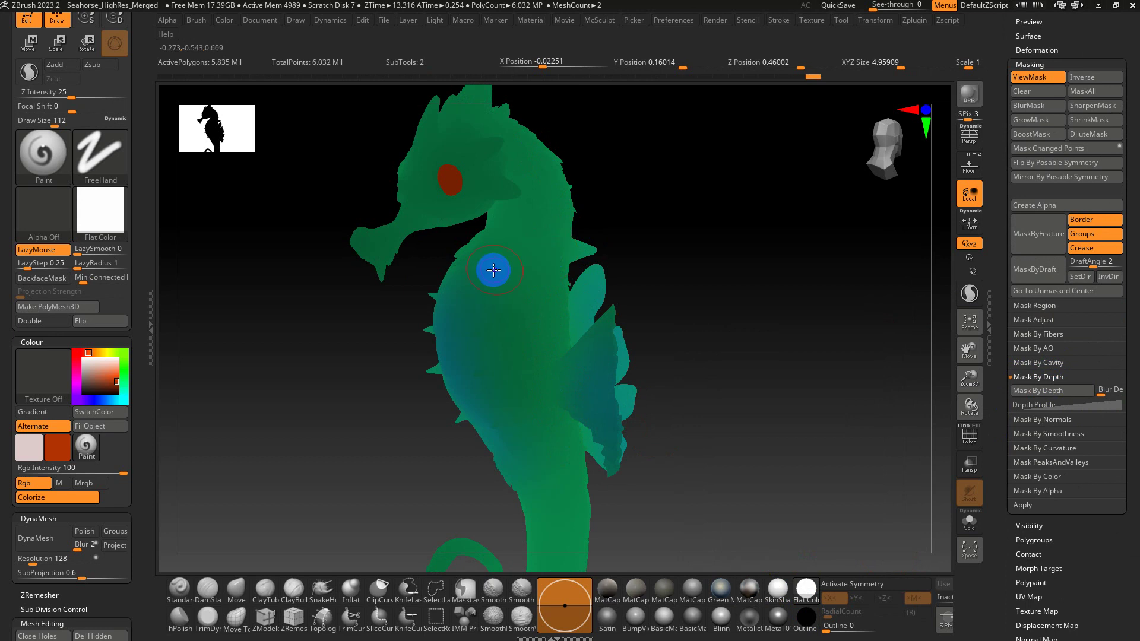
- Flip the depth profile horizontally and reapply Mask By Depth to the seahorse
click(1065, 404)
click(1016, 546)
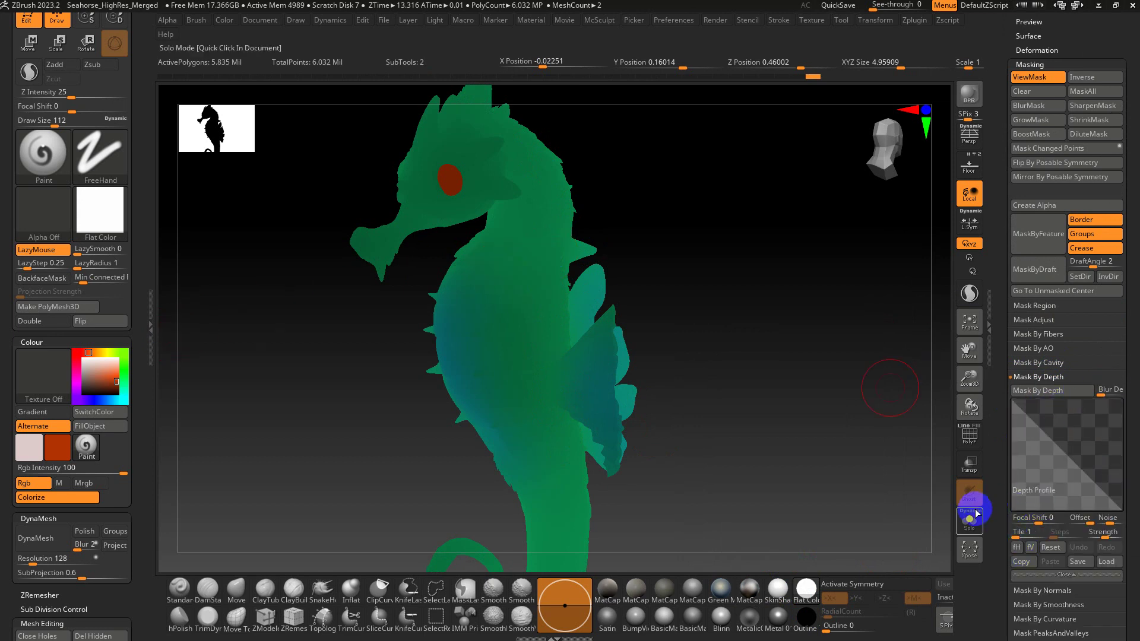
click(1044, 392)
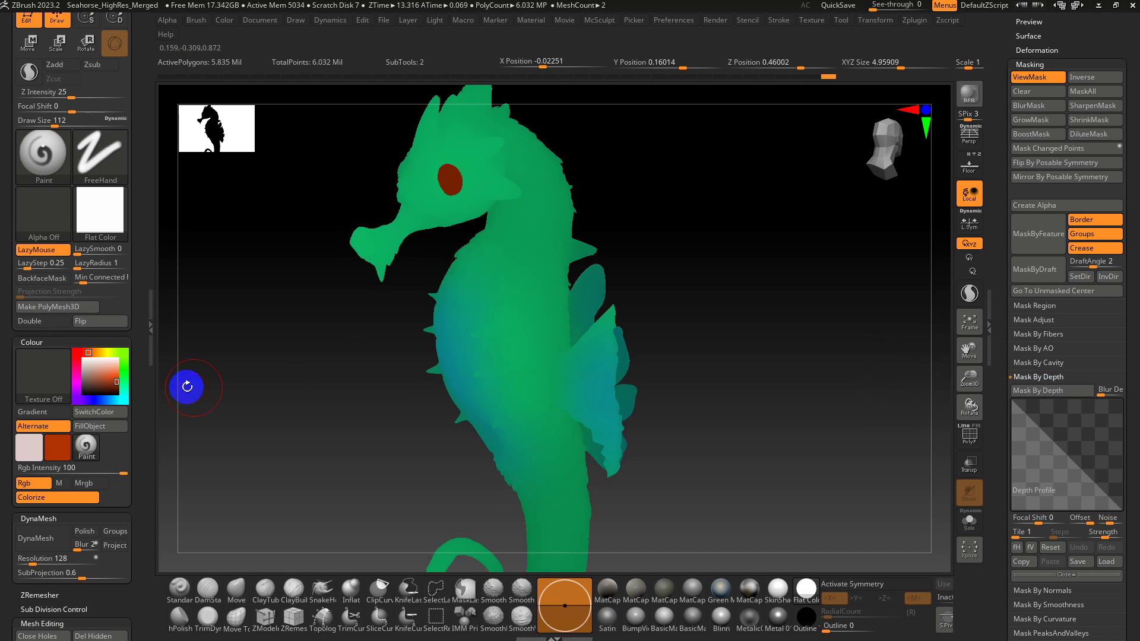
- Paint red over the depth-masked seahorse with a draw size of about 351 and undo the strokes
key(s)
drag(528, 270, 570, 273)
mouse_move(522, 199)
mouse_down()
mouse_move(532, 445)
mouse_move(565, 255)
mouse_move(420, 237)
mouse_move(564, 526)
mouse_move(671, 468)
mouse_move(650, 475)
mouse_up()
key(ctrl+z)
key(ctrl+z)
key(ctrl+z)
key(ctrl+z)
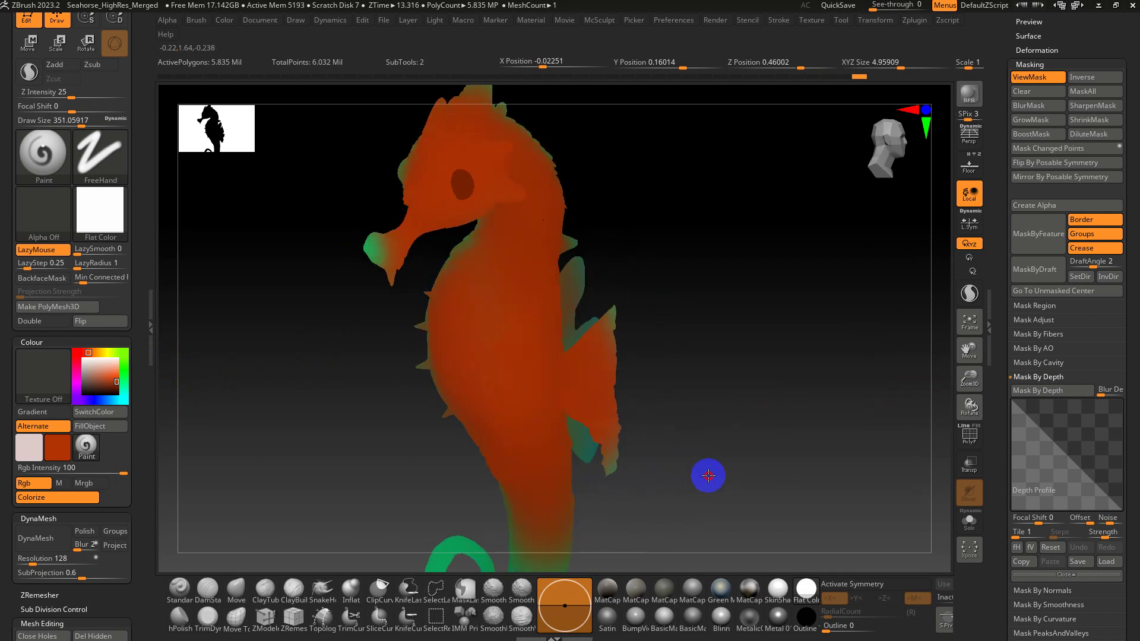
key(ctrl+z)
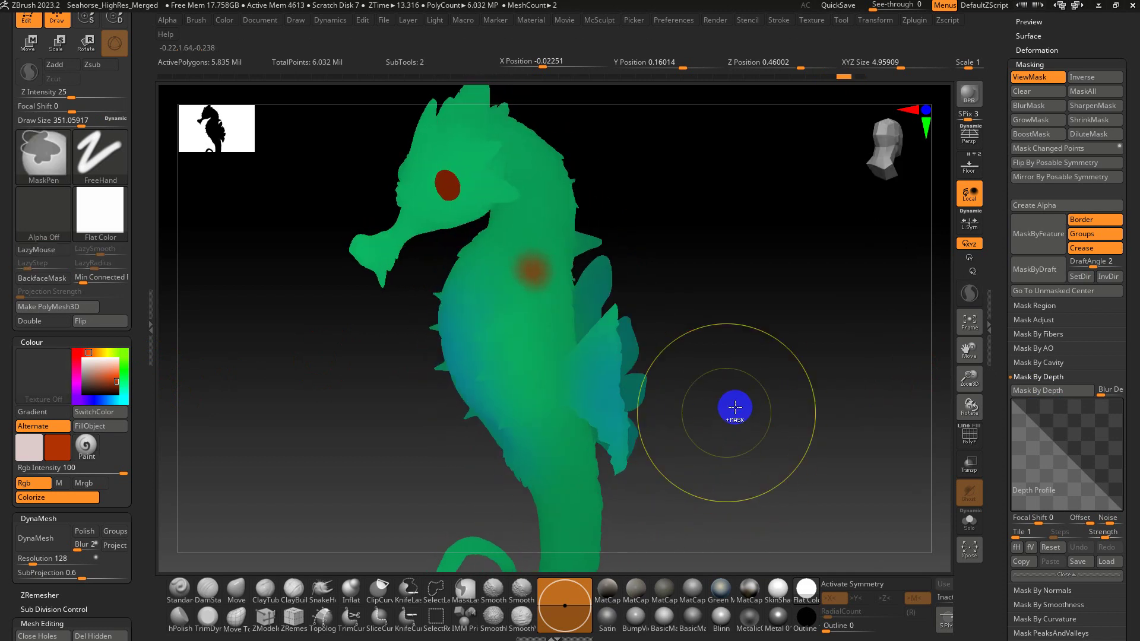
key(ctrl+z)
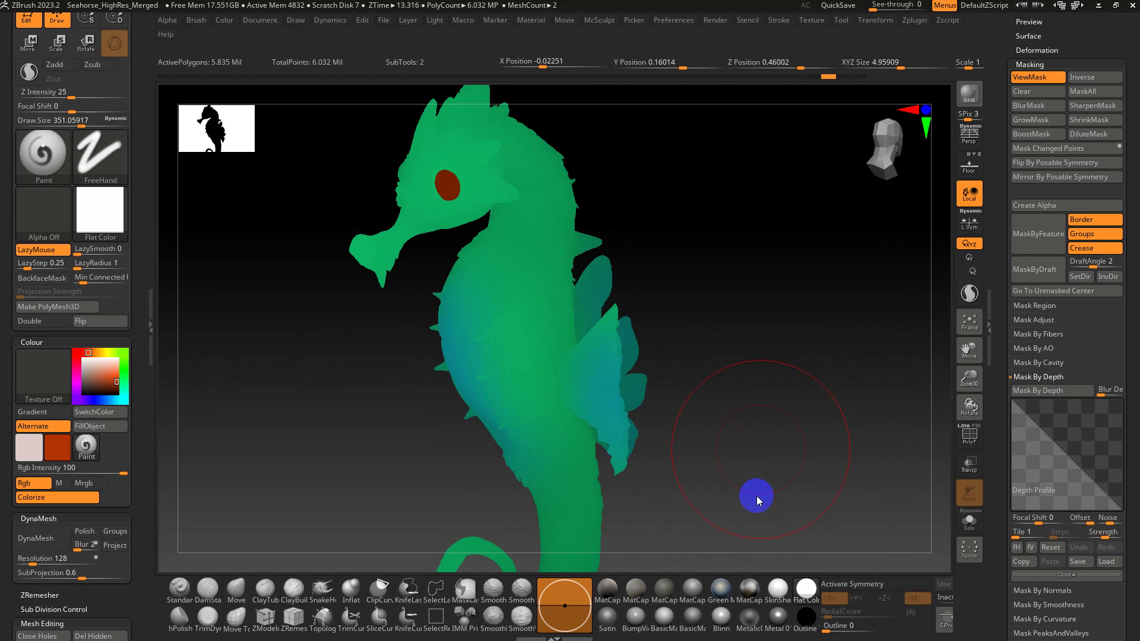
- Restore the SkinShade4 material and apply Mask By Cavity to the seahorse body
click(777, 584)
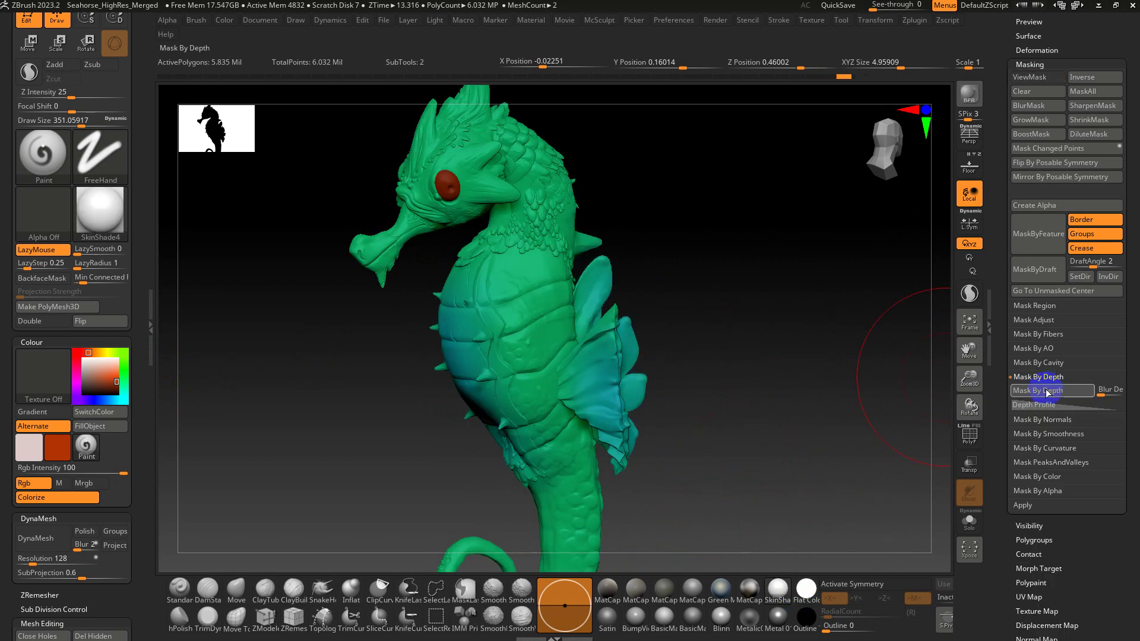
click(1037, 377)
click(1045, 363)
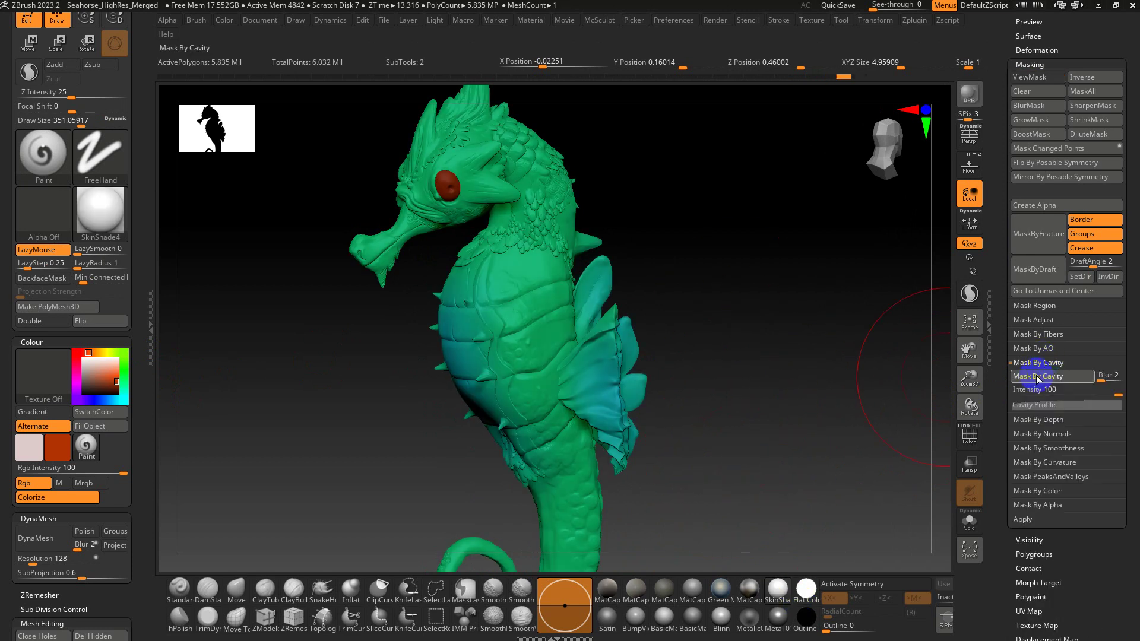
click(1038, 377)
- Set the draw size to about 212 and switch to Flat Color to examine the cavity mask up close
key(s)
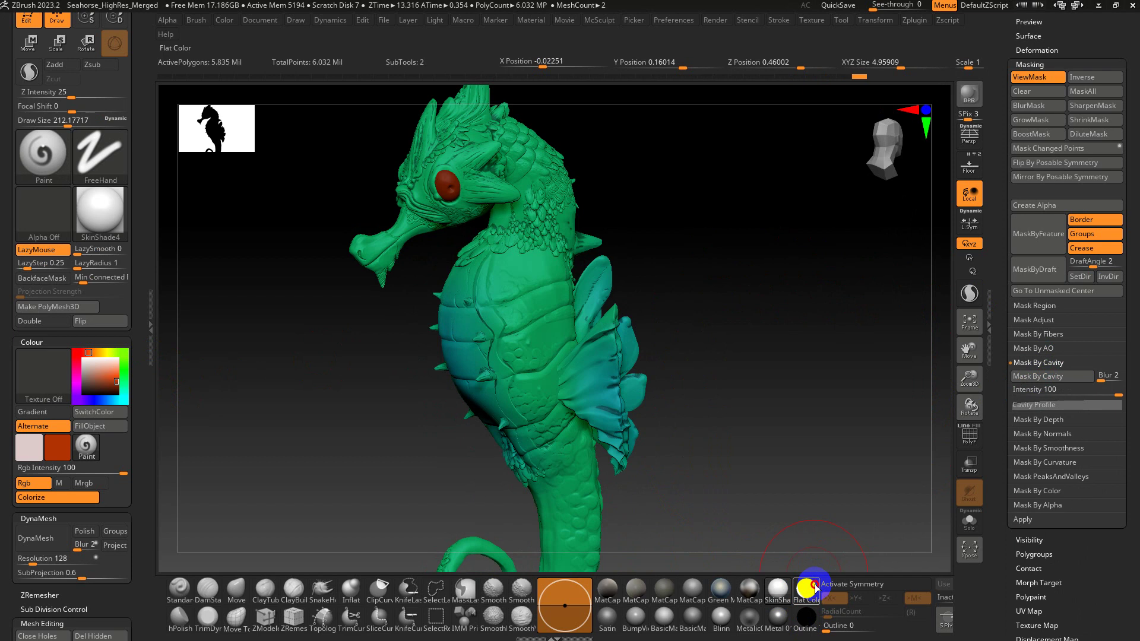
click(814, 587)
alt+drag(788, 407, 796, 351)
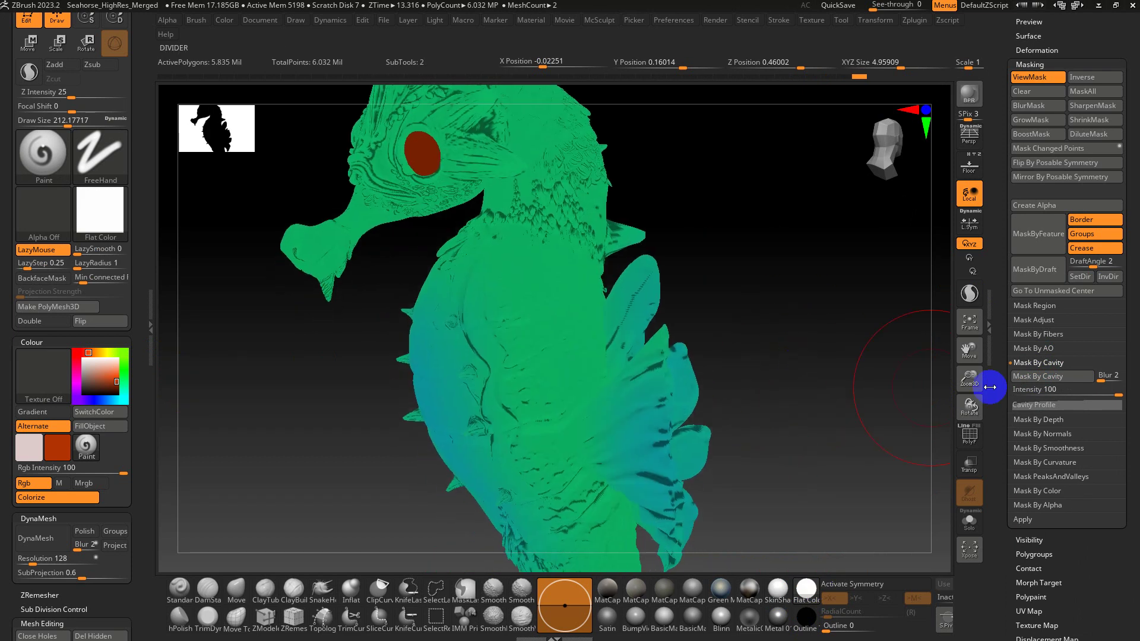
- Raise the cavity mask's blur to 34 and then to 87, reapplying Mask By Cavity with each value
click(1104, 380)
click(1086, 419)
click(1089, 406)
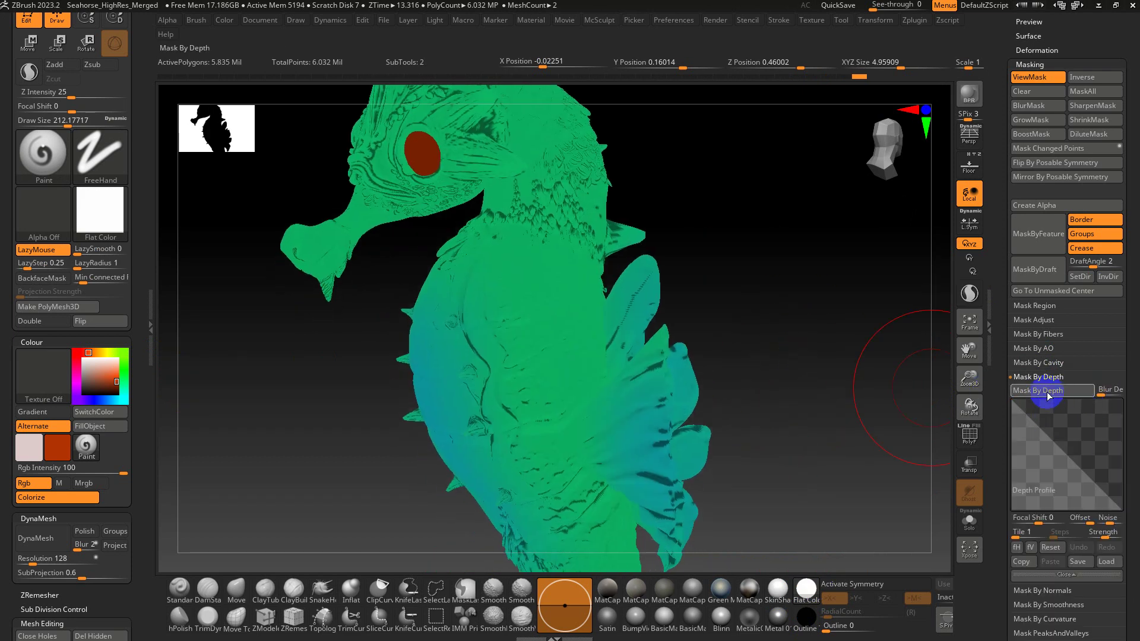
click(1046, 364)
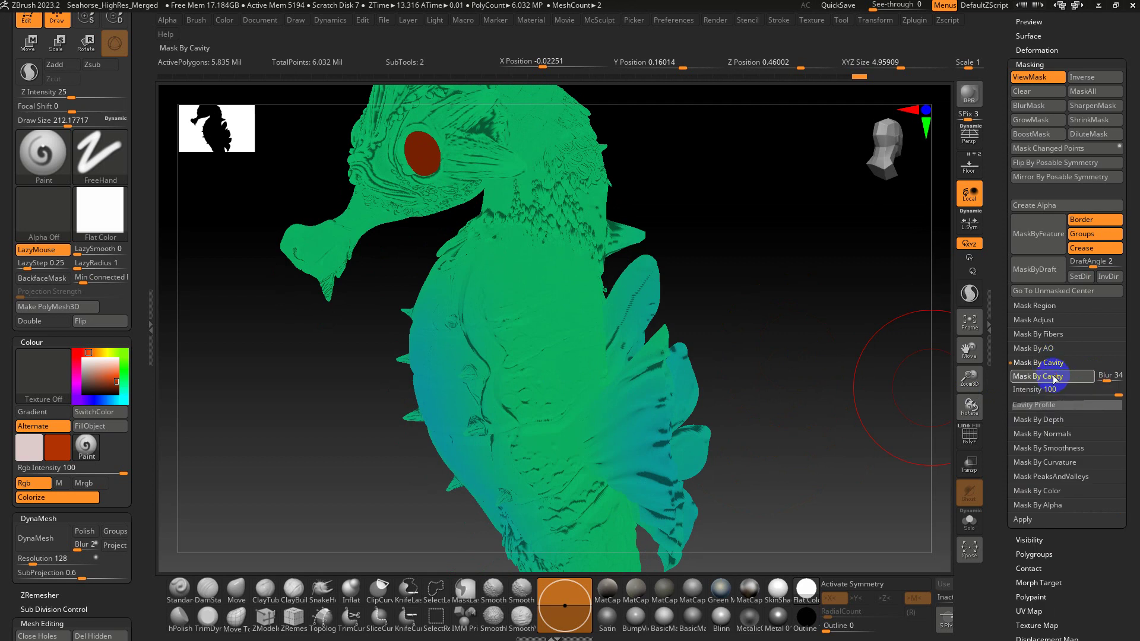
click(1055, 378)
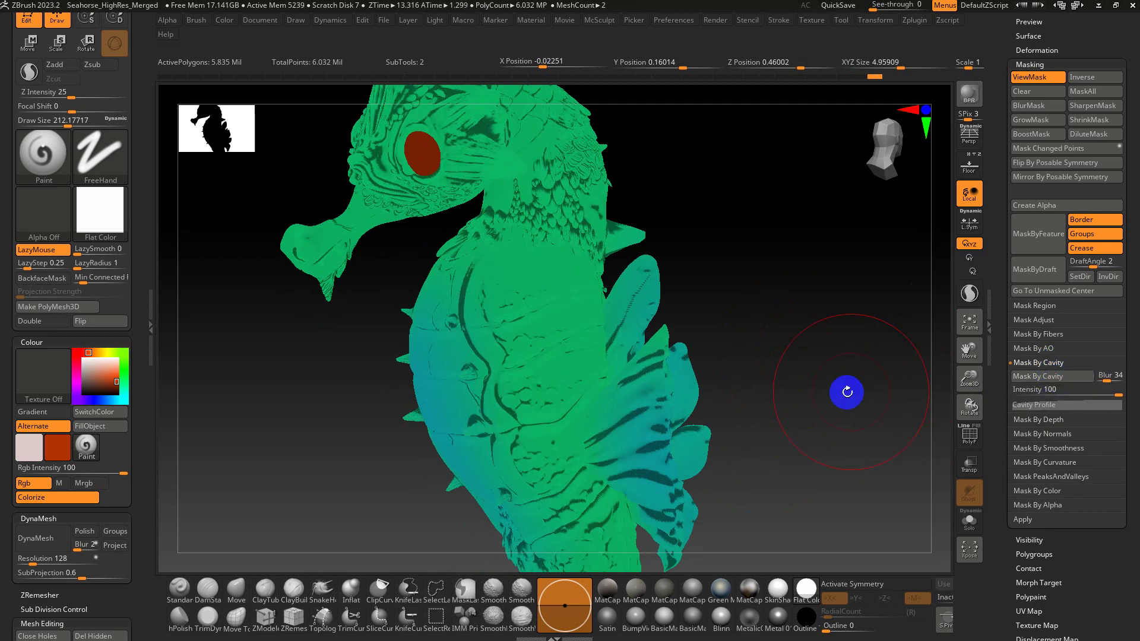
alt+drag(830, 393, 852, 367)
drag(1115, 381, 1118, 380)
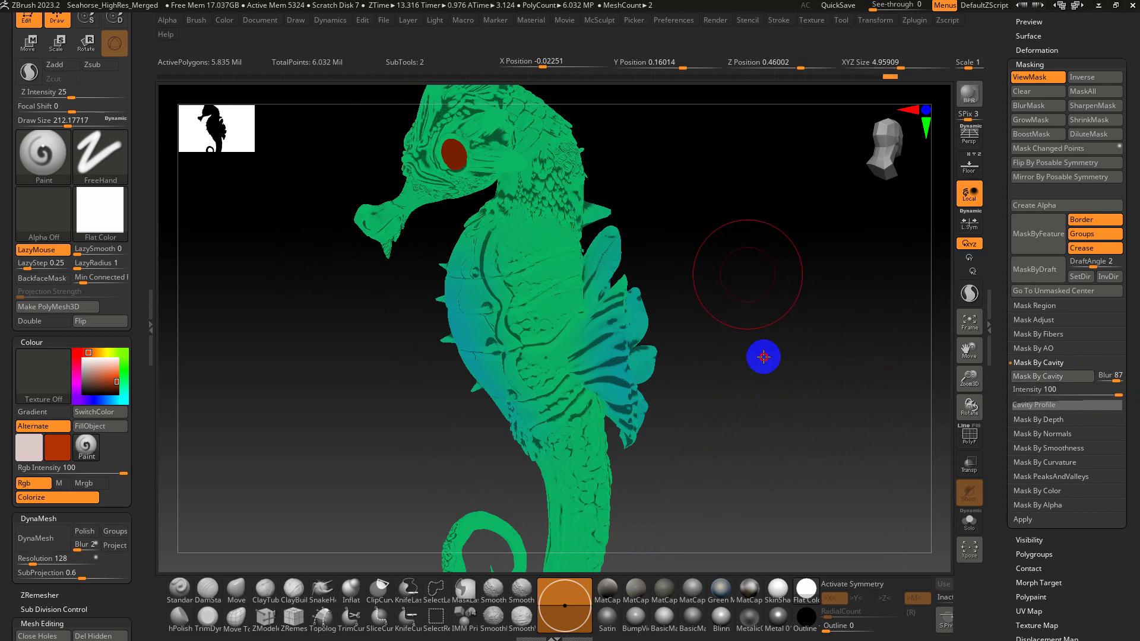
- Invert the cavity mask on the seahorse and blur its edges
drag(760, 357, 740, 315)
ctrl+click(740, 315)
key(ctrl)
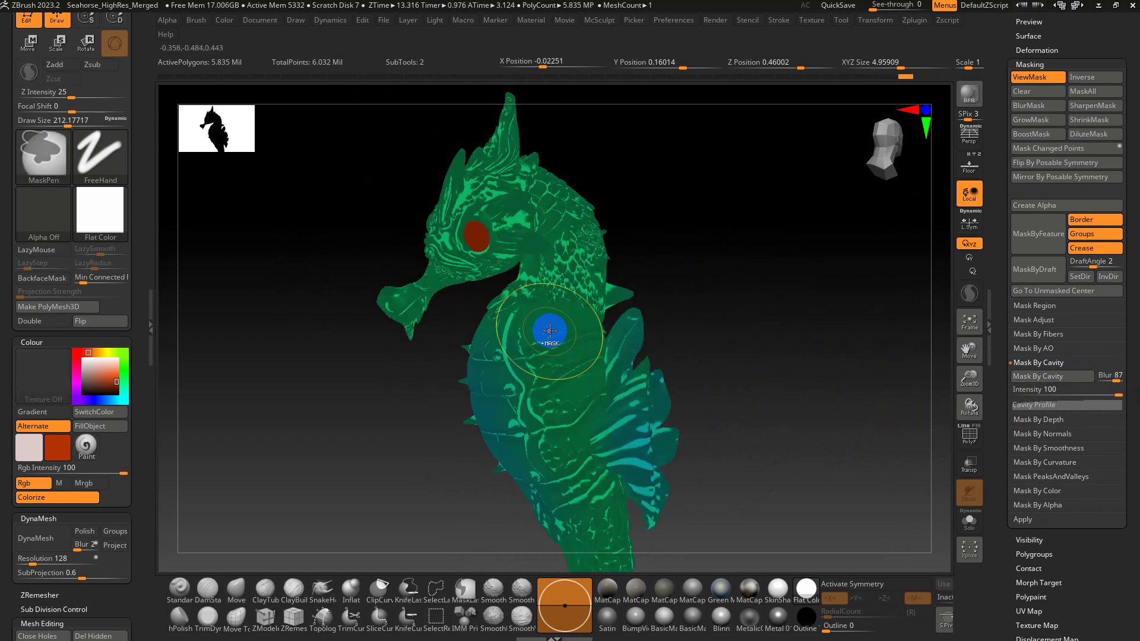
key(ctrl)
key(ctrl)
ctrl+click(549, 331)
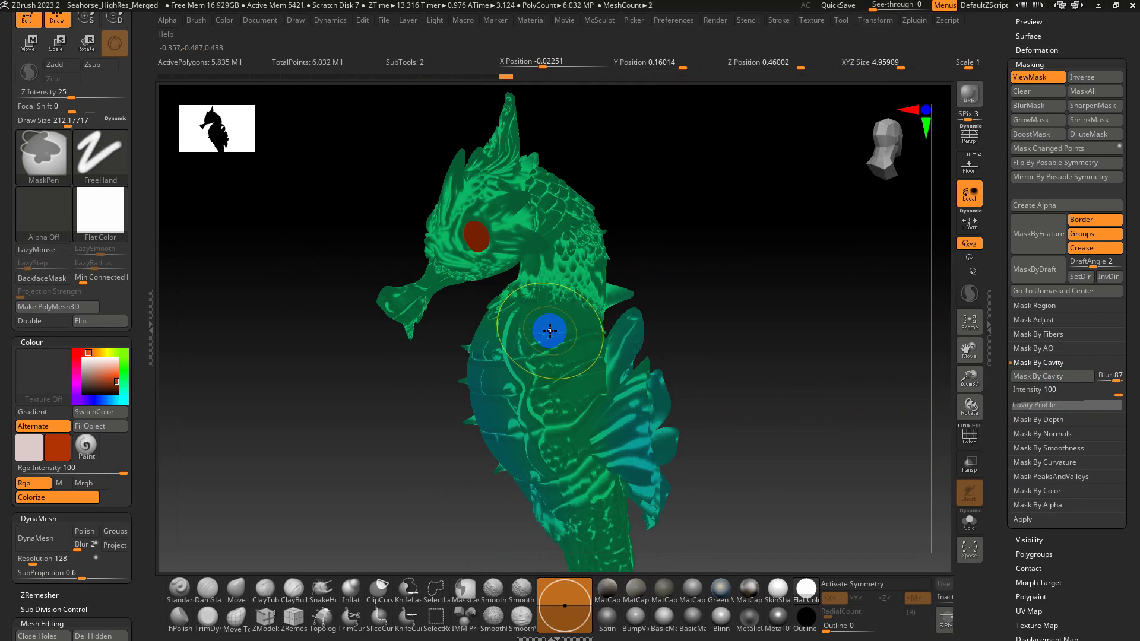
key(ctrl)
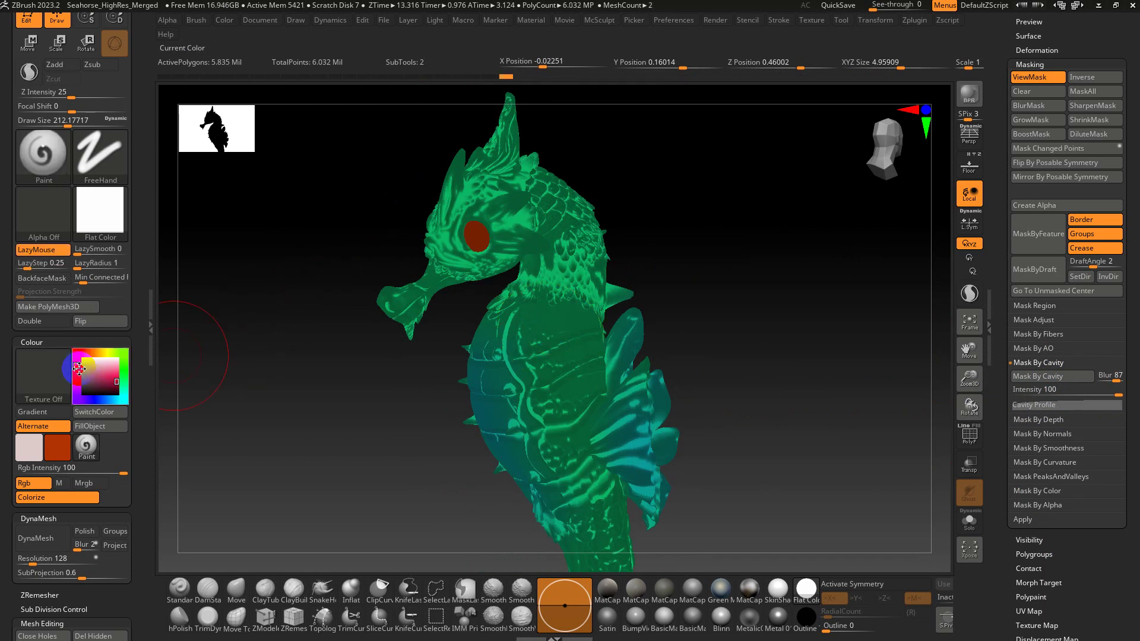
- Choose a dark purple at Rgb Intensity 18 and paint it over the unmasked cavities of the head and body
drag(79, 368, 76, 393)
drag(123, 474, 64, 473)
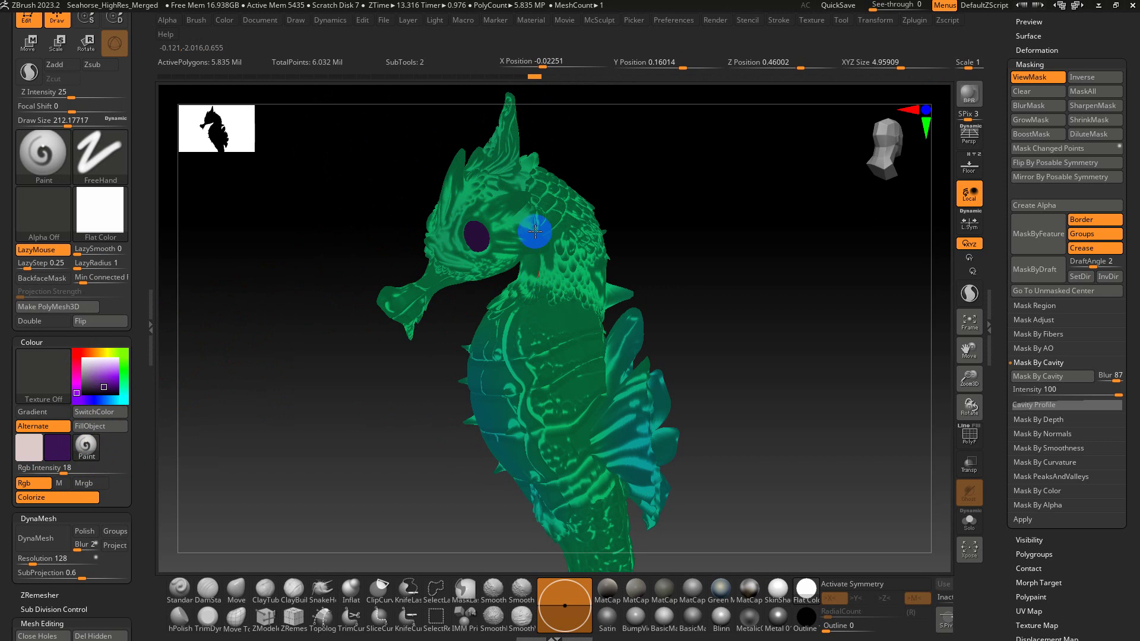
right_drag(583, 216, 506, 389)
mouse_move(570, 313)
right_down()
mouse_move(613, 270)
mouse_move(480, 326)
right_up()
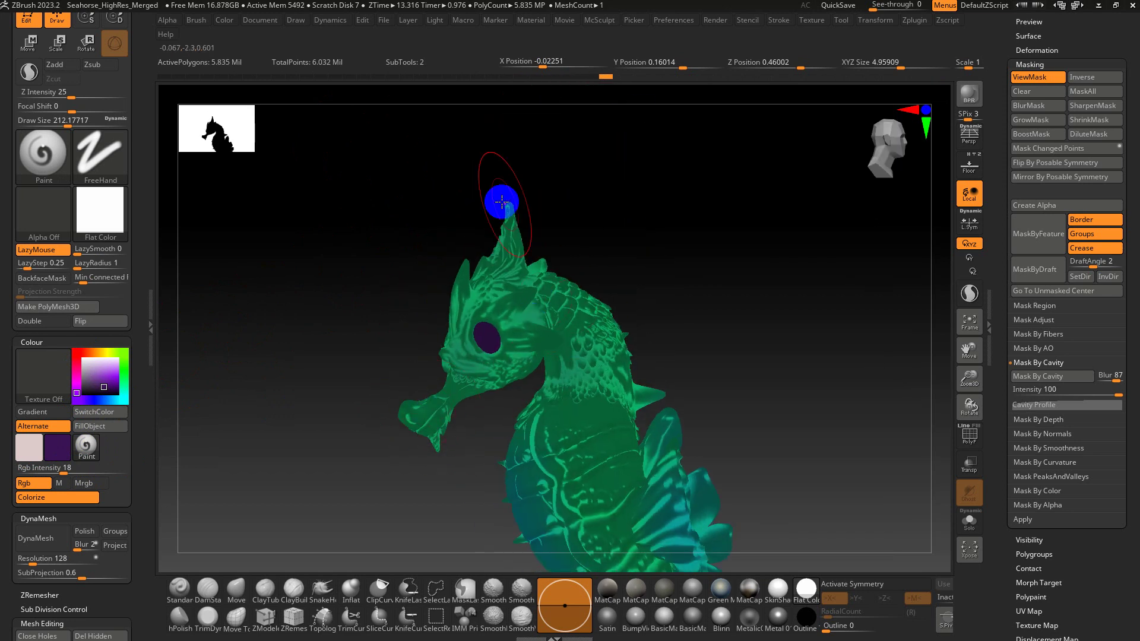
right_drag(501, 196, 473, 267)
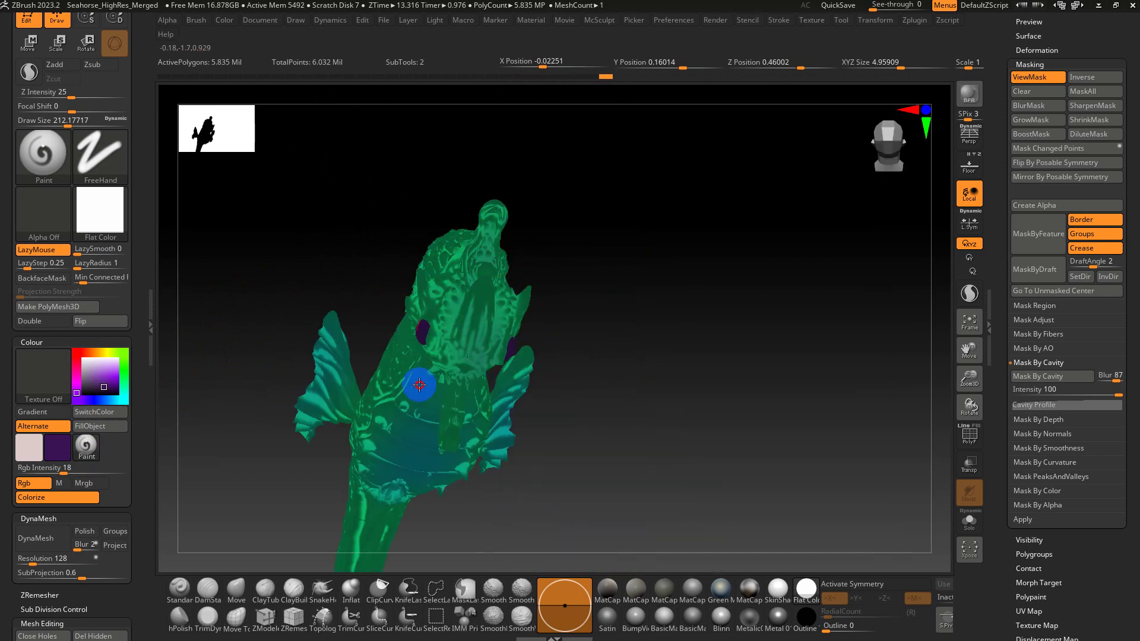
mouse_move(677, 395)
right_down()
mouse_move(707, 310)
mouse_move(527, 233)
right_up()
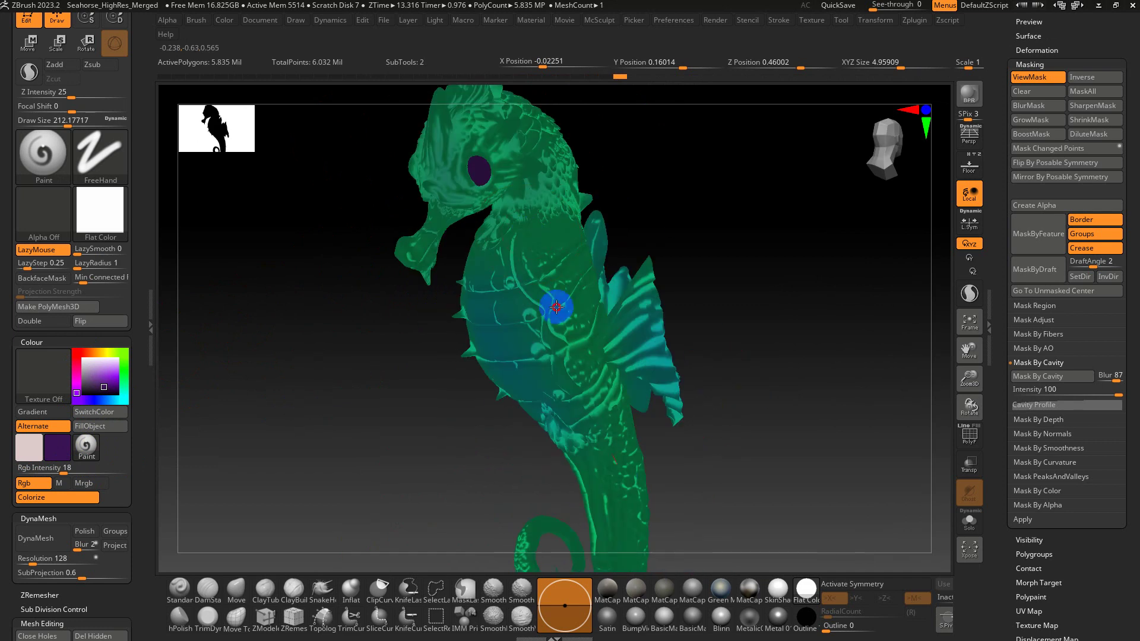
- Activate X symmetry, paint purple over the belly, fins and tail, and fill the masked object with the same colour
key(x)
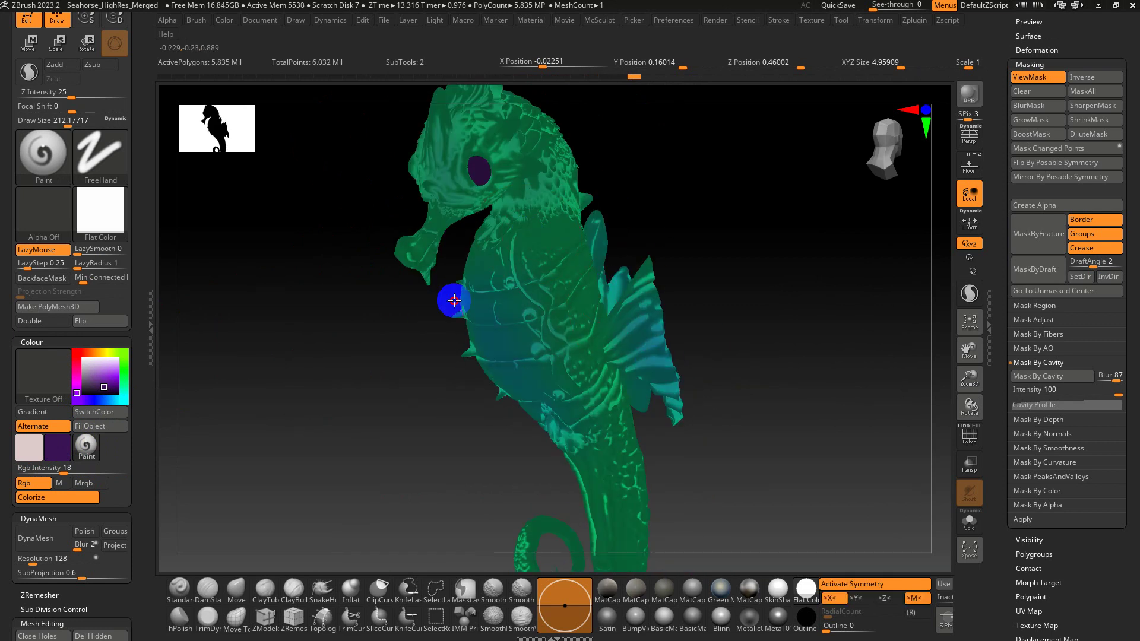
right_drag(685, 519, 643, 303)
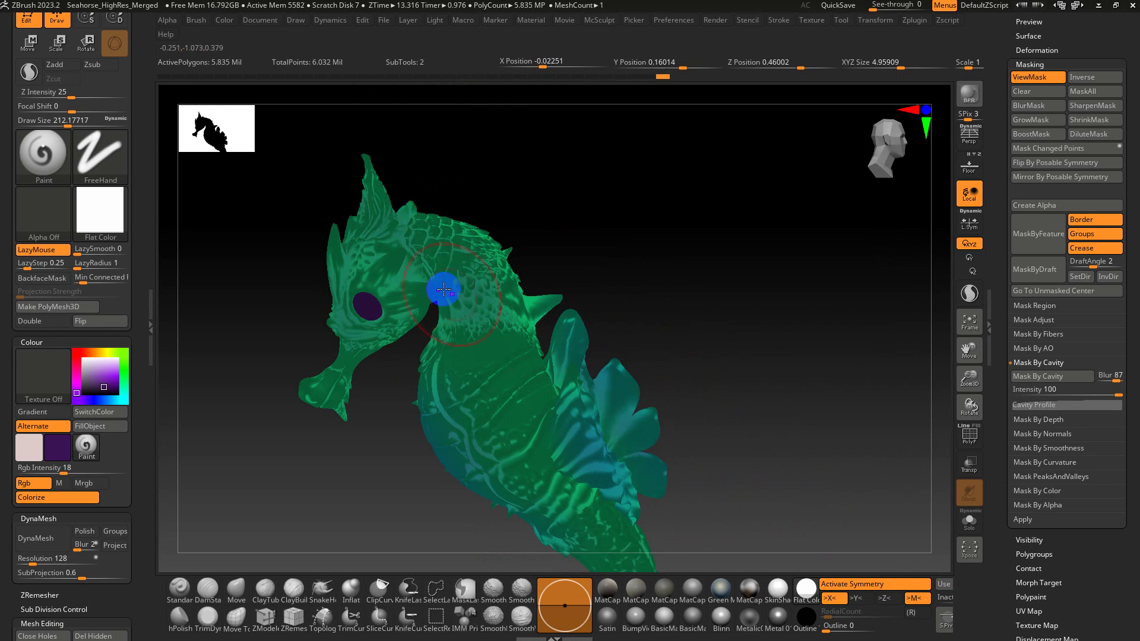
alt+right_drag(719, 378, 697, 232)
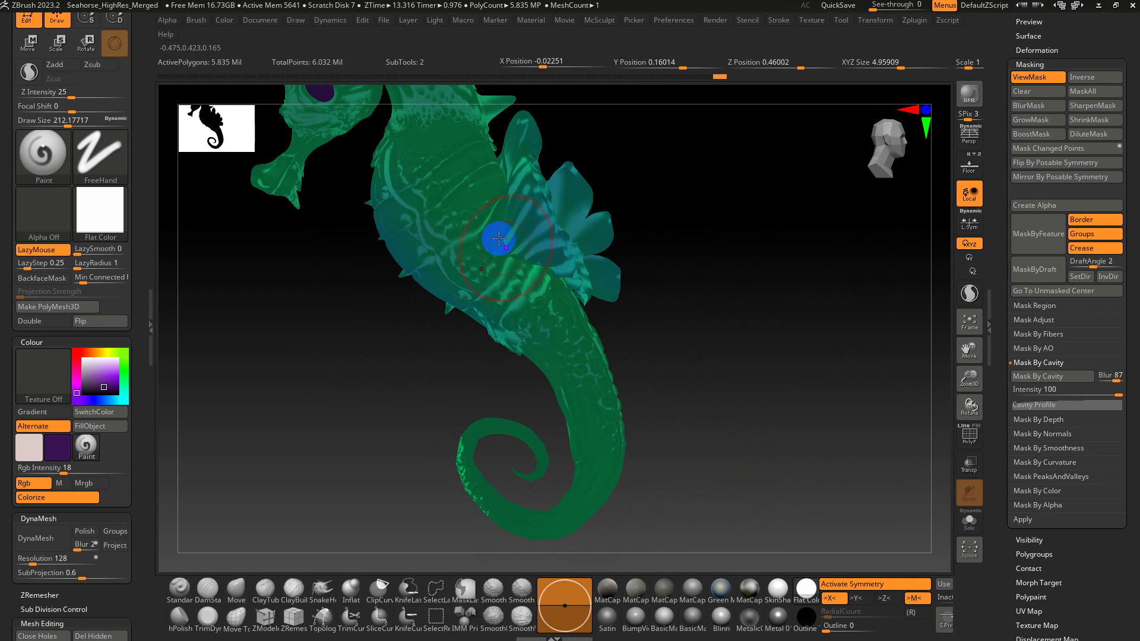
drag(651, 318, 143, 445)
click(121, 432)
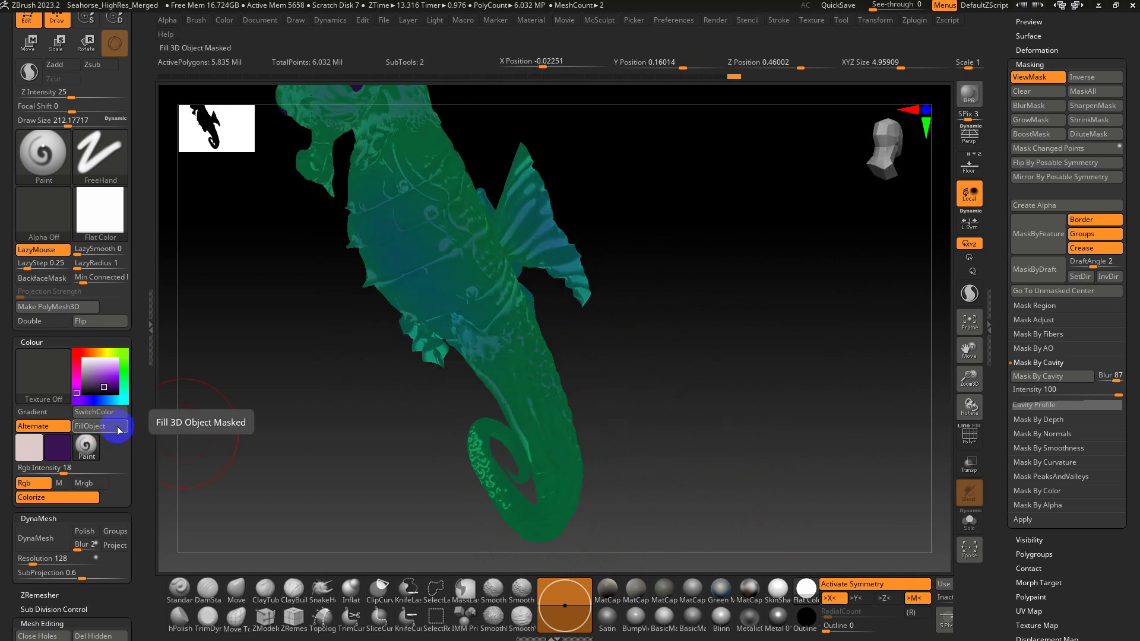
- Clear the mask, switch to the SkinShade4 material and view the painted cavities around the head
key(ctrl)
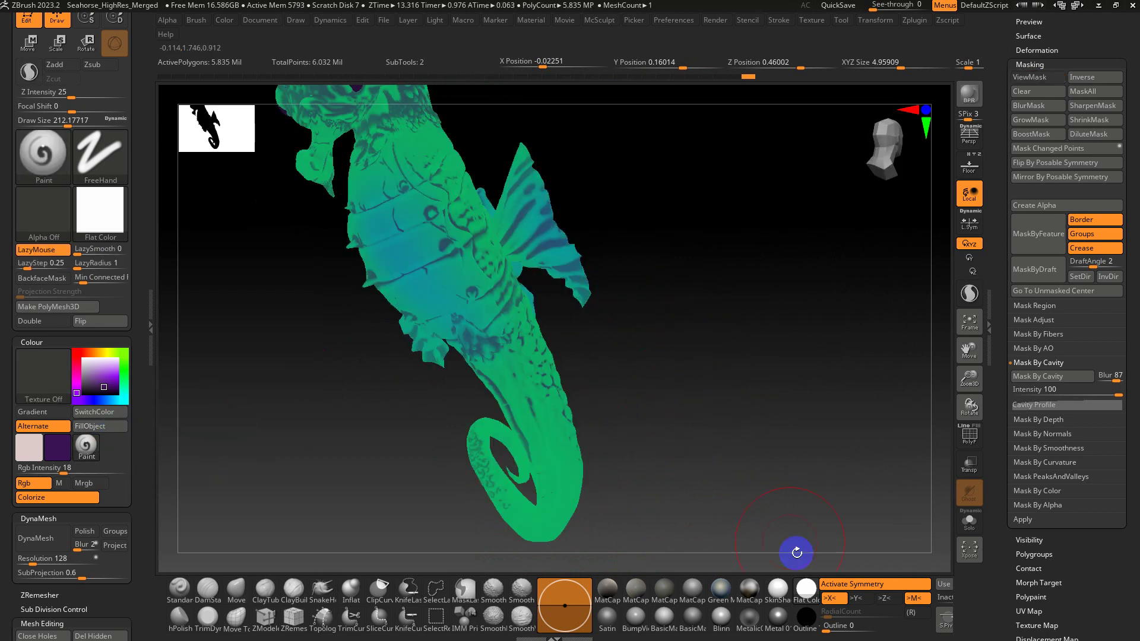
click(777, 589)
mouse_move(738, 339)
shift+mouse_down()
mouse_move(715, 375)
mouse_move(725, 415)
mouse_move(737, 280)
mouse_move(832, 445)
shift+mouse_up()
drag(525, 262, 546, 280)
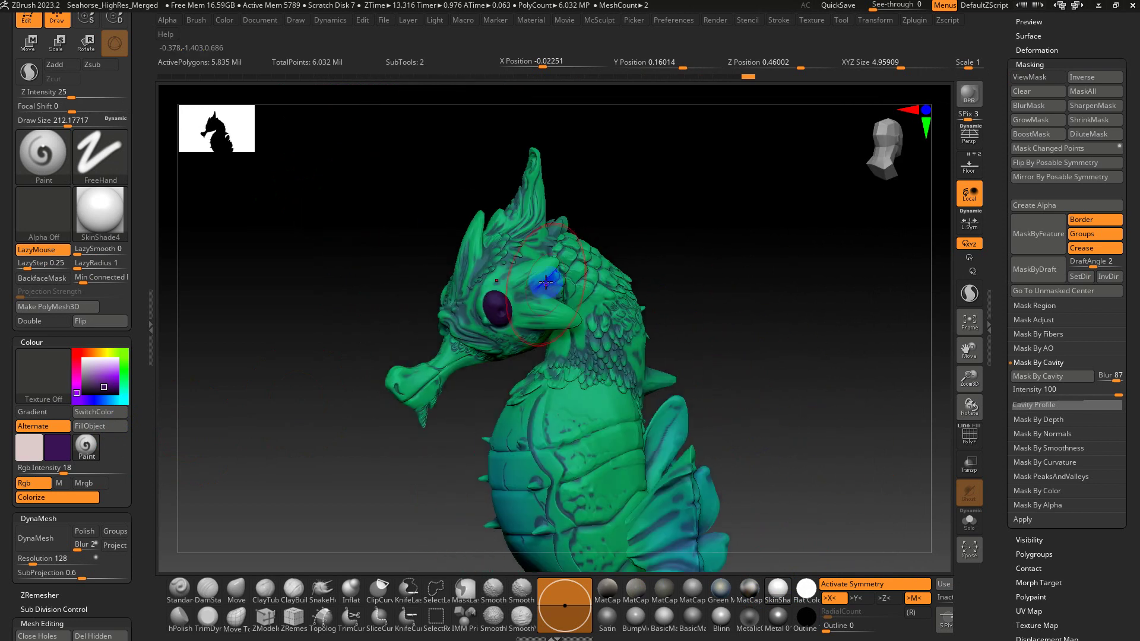
- Smooth the purple paint on the back of the head and across the back fins
key(shift)
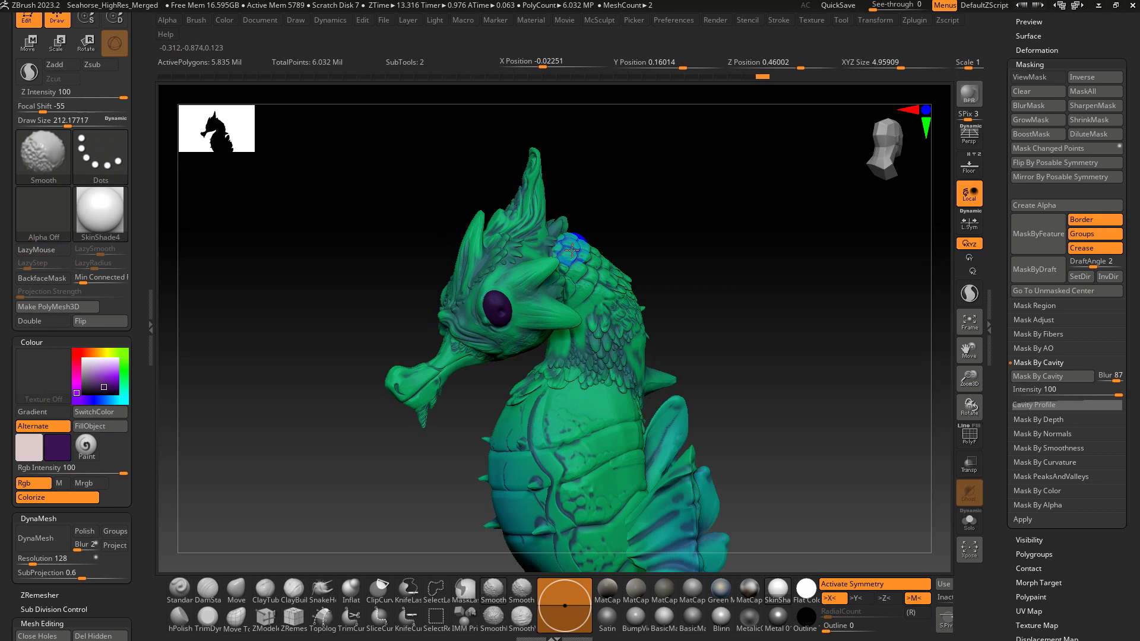
shift+drag(564, 197, 569, 208)
alt+drag(746, 374, 693, 196)
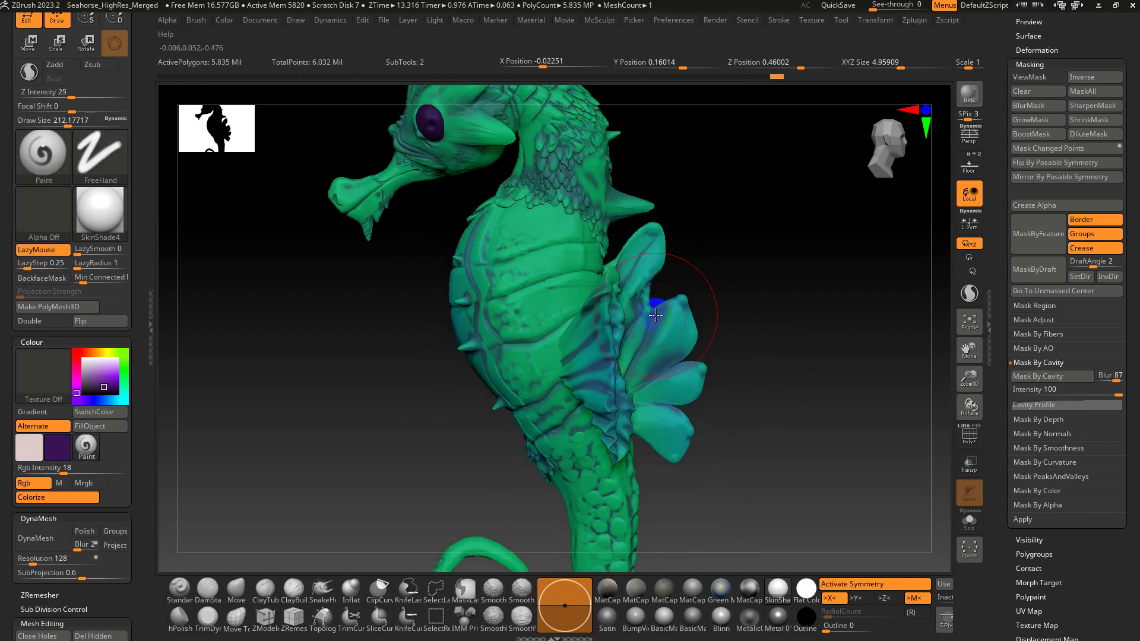
key(shift)
mouse_move(687, 293)
shift+mouse_down()
mouse_move(585, 469)
mouse_move(620, 528)
shift+mouse_up()
- Smooth the purple paint along the seahorse's belly plates and flank
alt+drag(752, 457, 744, 363)
drag(743, 363, 822, 372)
key(shift)
shift+drag(532, 380, 491, 198)
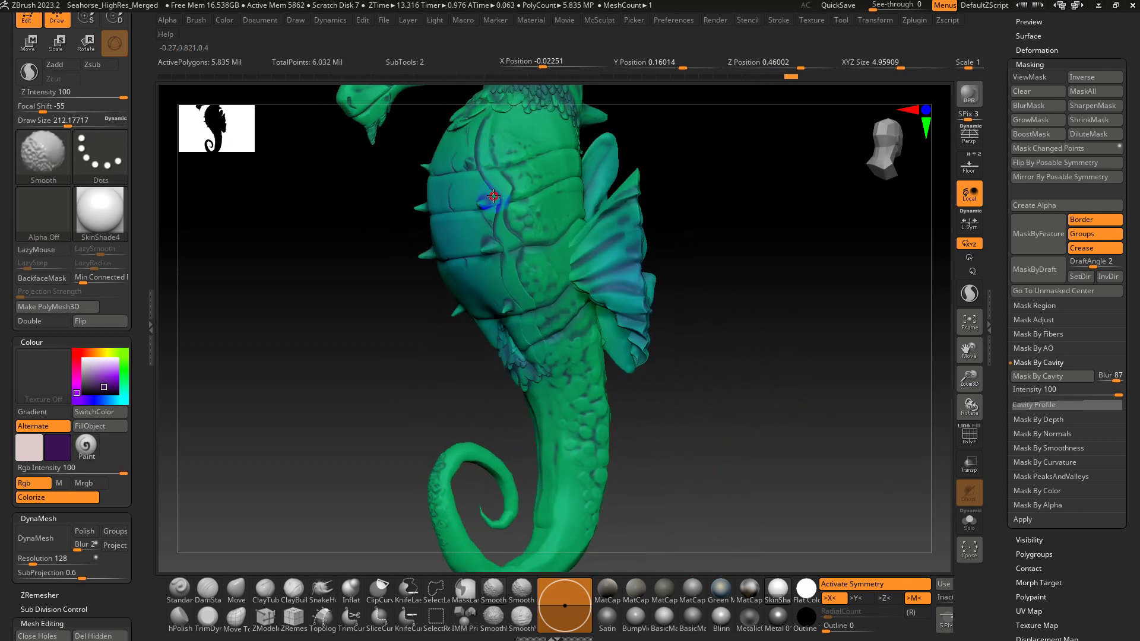
drag(332, 193, 475, 195)
alt+drag(605, 238, 632, 305)
- Smooth the purple paint on the neck scales and the upper tail from the opposite side
key(shift)
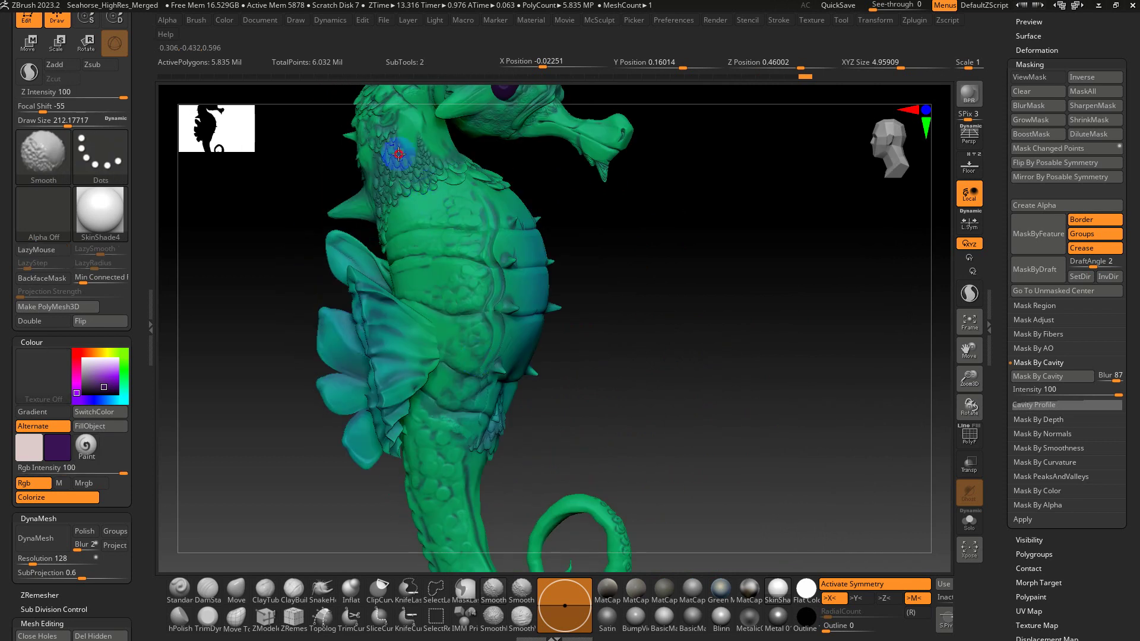
shift+drag(446, 475, 450, 470)
alt+drag(526, 441, 524, 262)
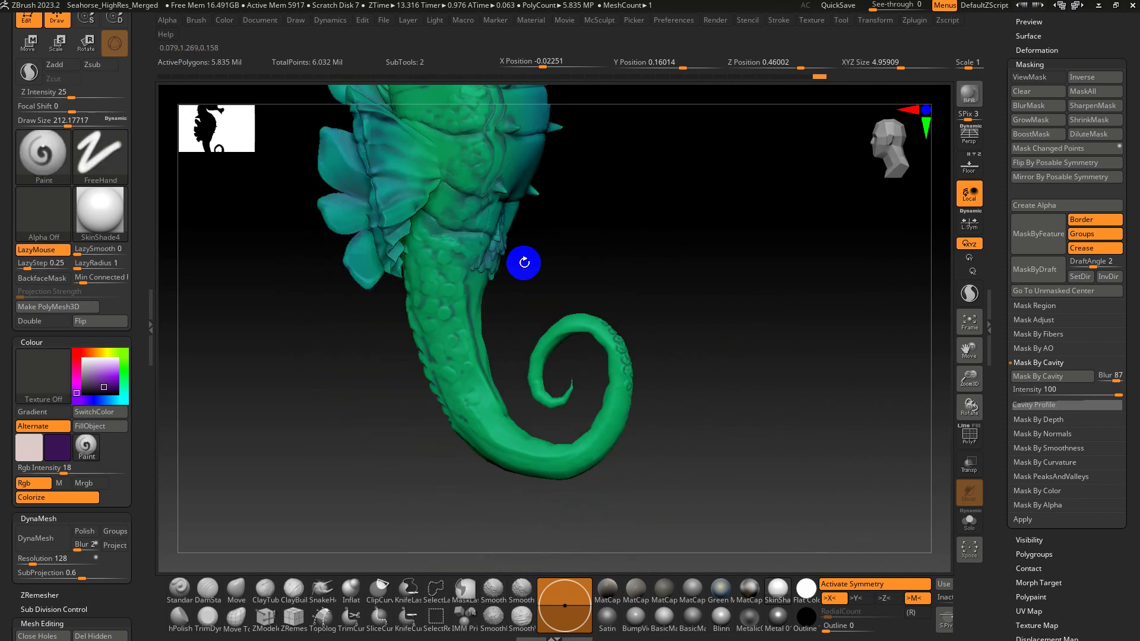
key(shift)
mouse_move(707, 351)
mouse_down()
mouse_move(607, 358)
mouse_move(341, 544)
mouse_move(320, 530)
mouse_move(430, 427)
mouse_up()
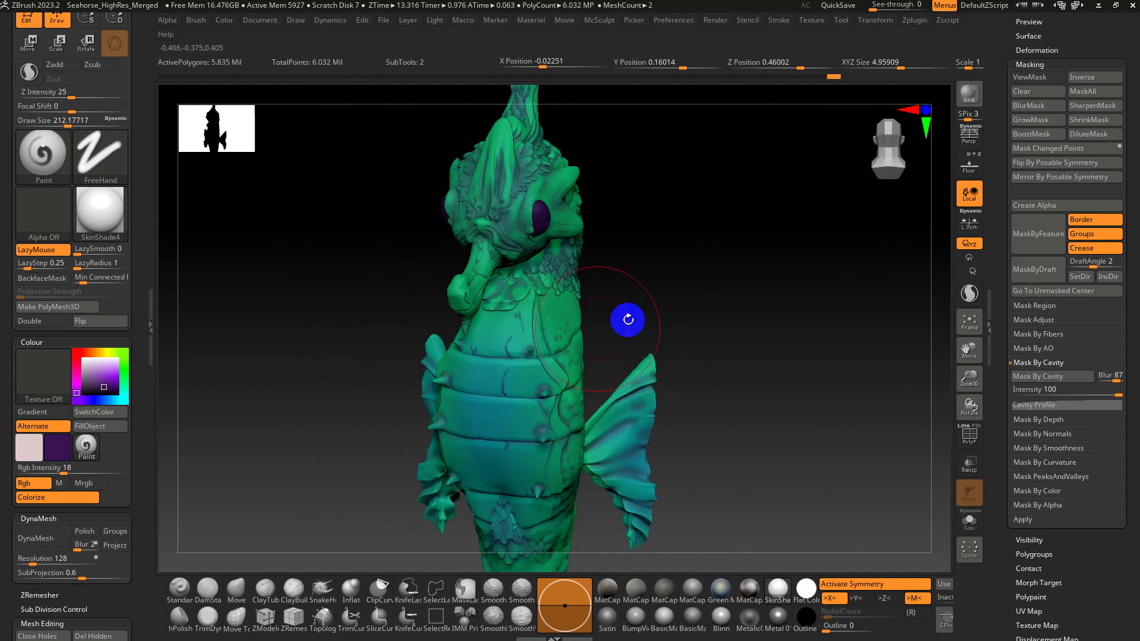
alt+drag(672, 318, 617, 291)
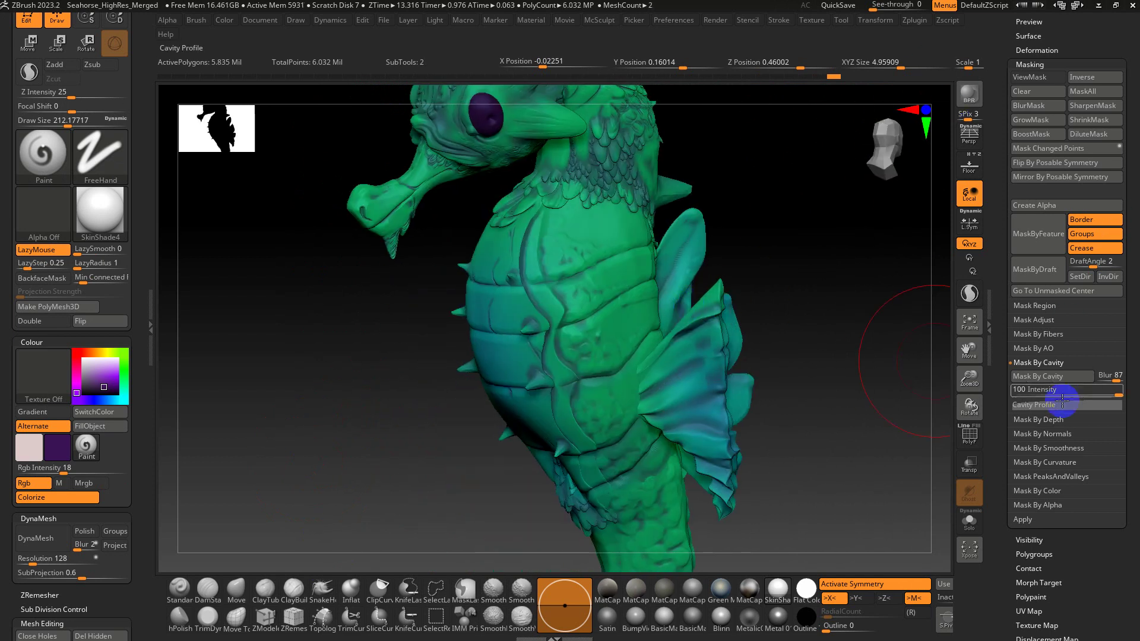
- Try a Mask By Smoothness with Range 187, view it in the Flat Color material, and clear the mask
click(1041, 363)
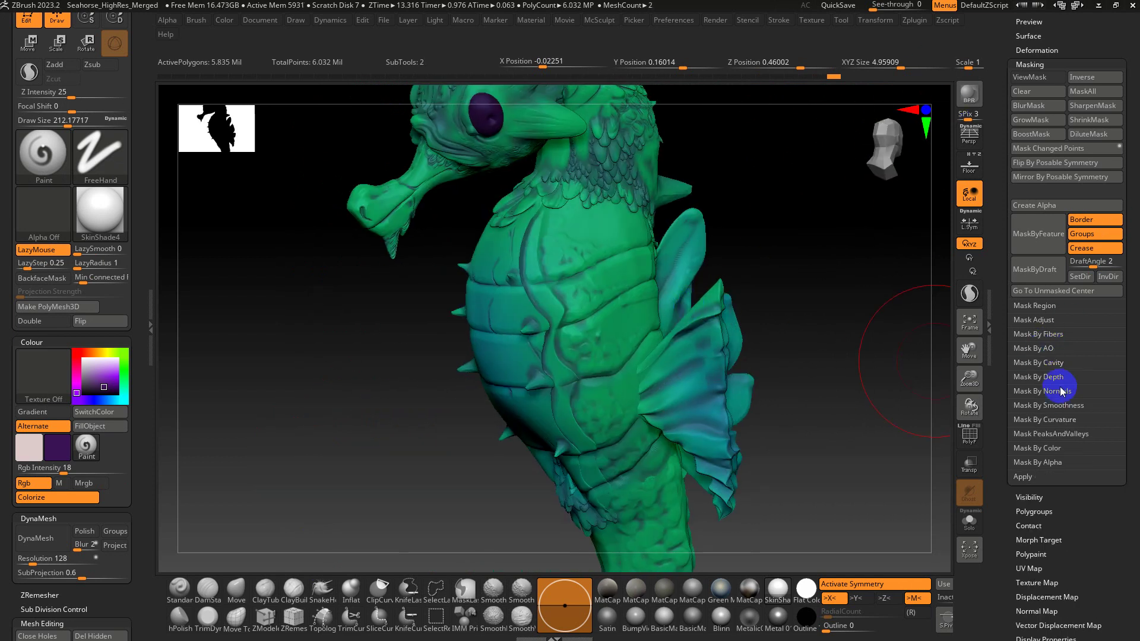
click(1051, 406)
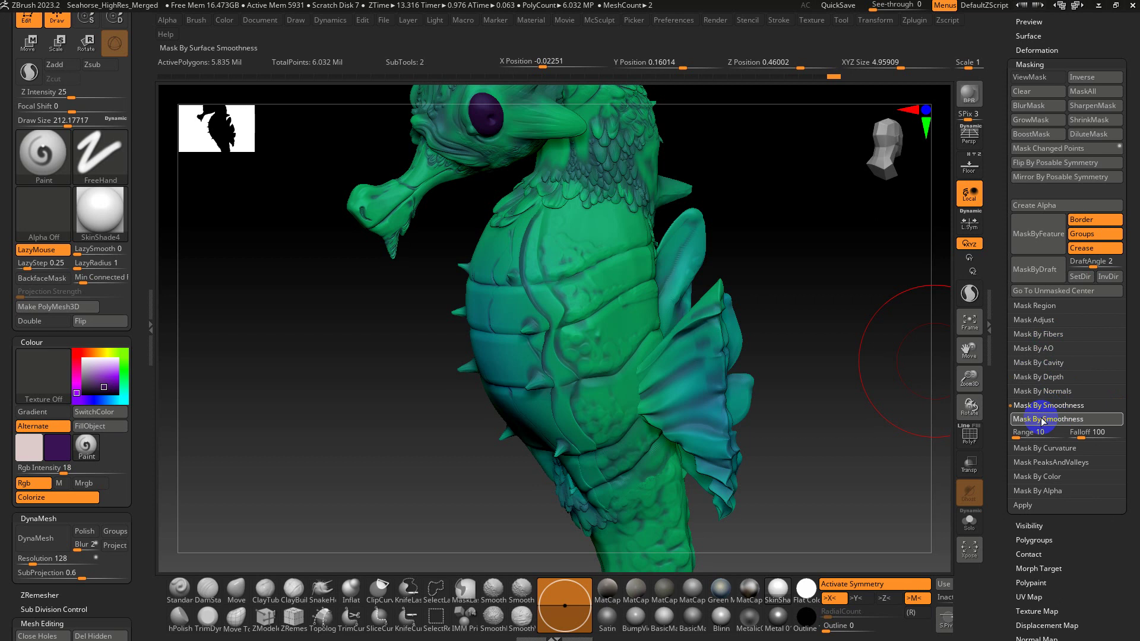
click(1043, 419)
drag(803, 295, 750, 562)
click(812, 597)
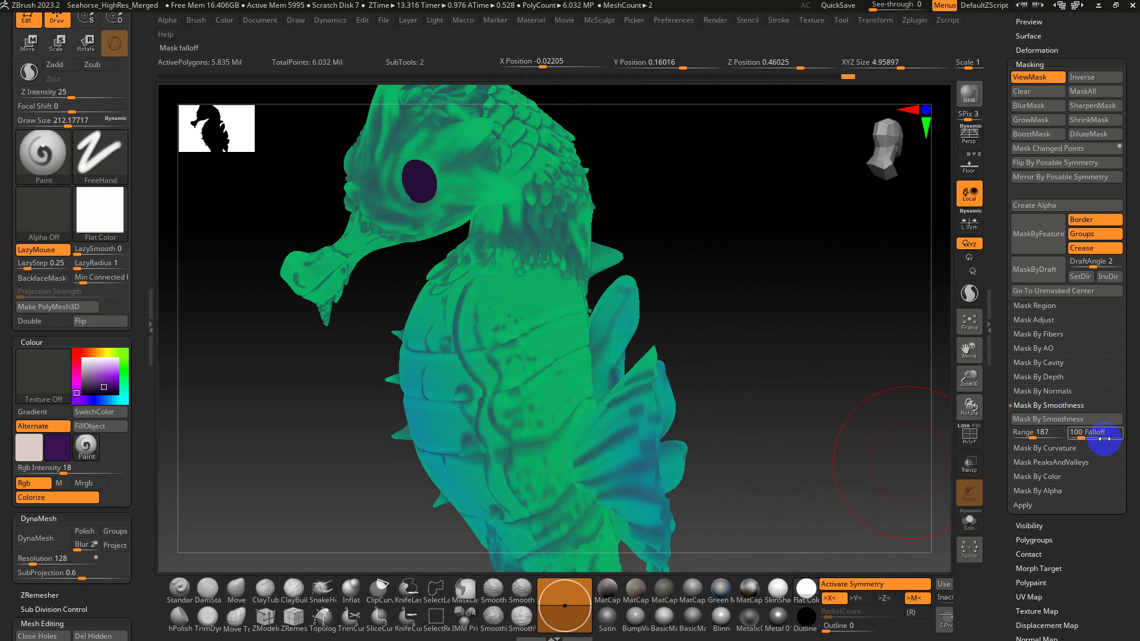
ctrl+drag(743, 342, 752, 421)
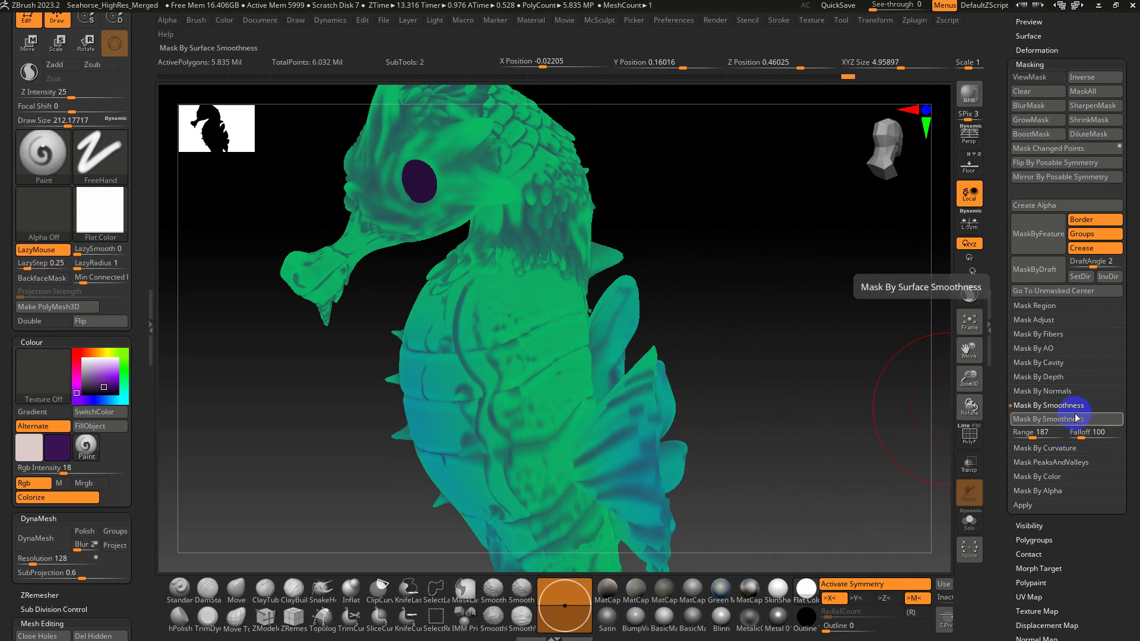
- Mask the seahorse by curvature at Strength 25 and invert the mask
click(1063, 405)
click(1060, 419)
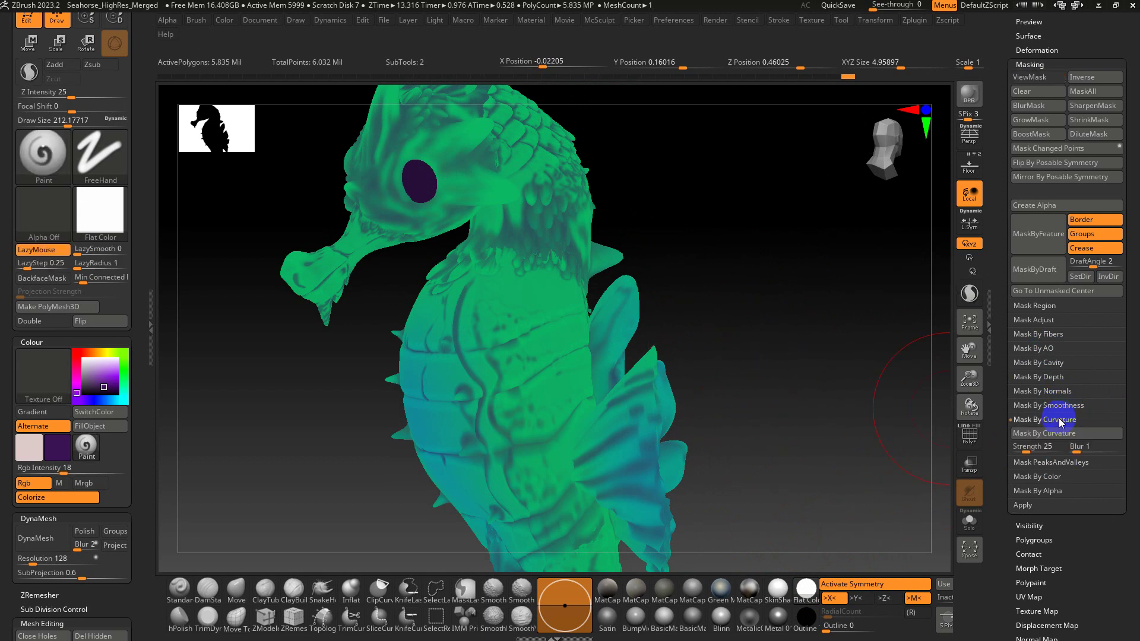
click(1038, 434)
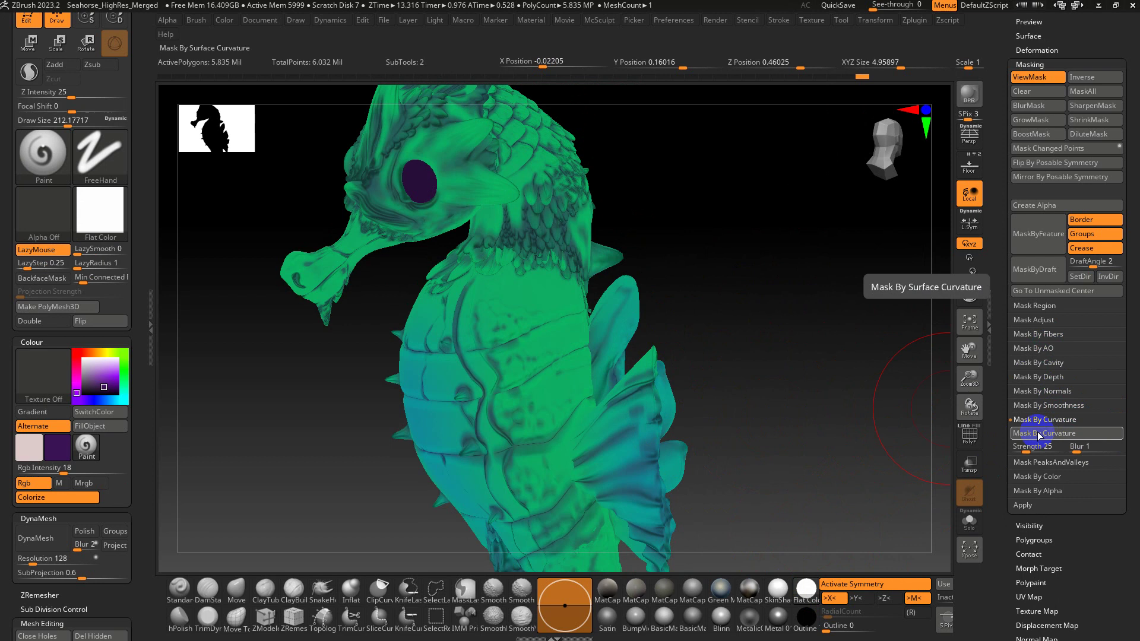
drag(755, 323, 727, 313)
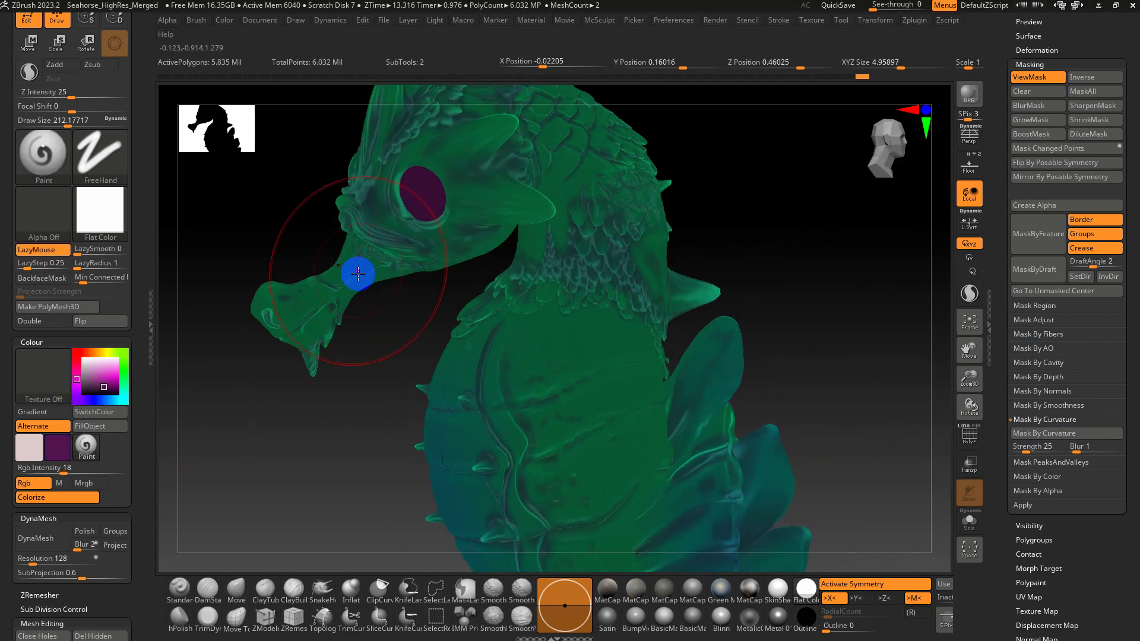
- Fill the masked seahorse with dark magenta-purple at Rgb Intensity 18 and hide the mask
drag(371, 278, 422, 247)
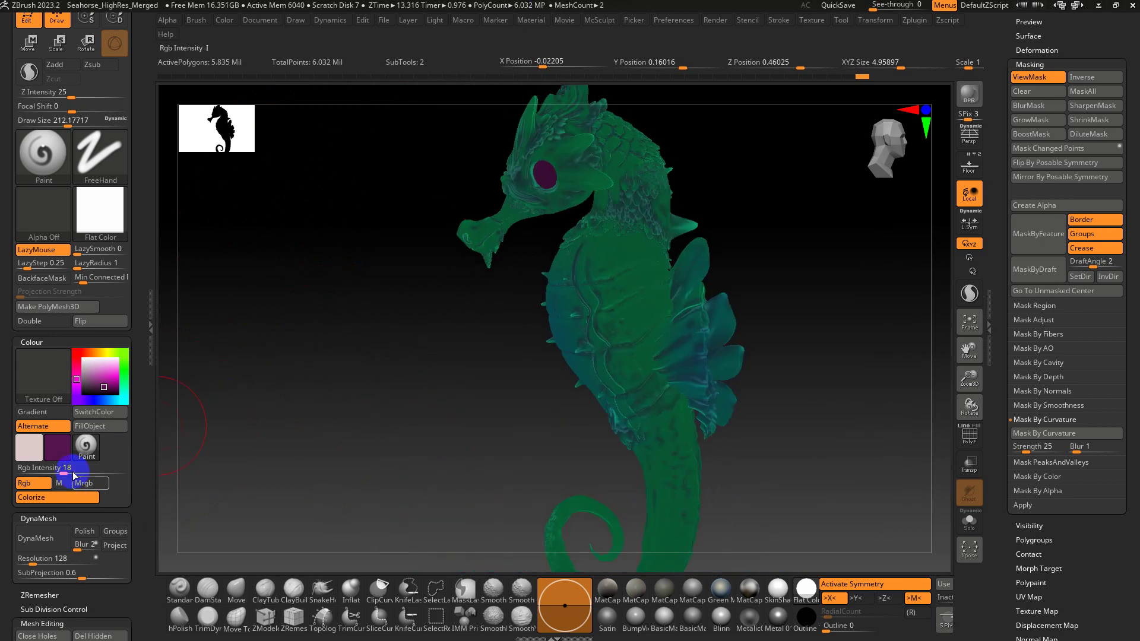
click(110, 428)
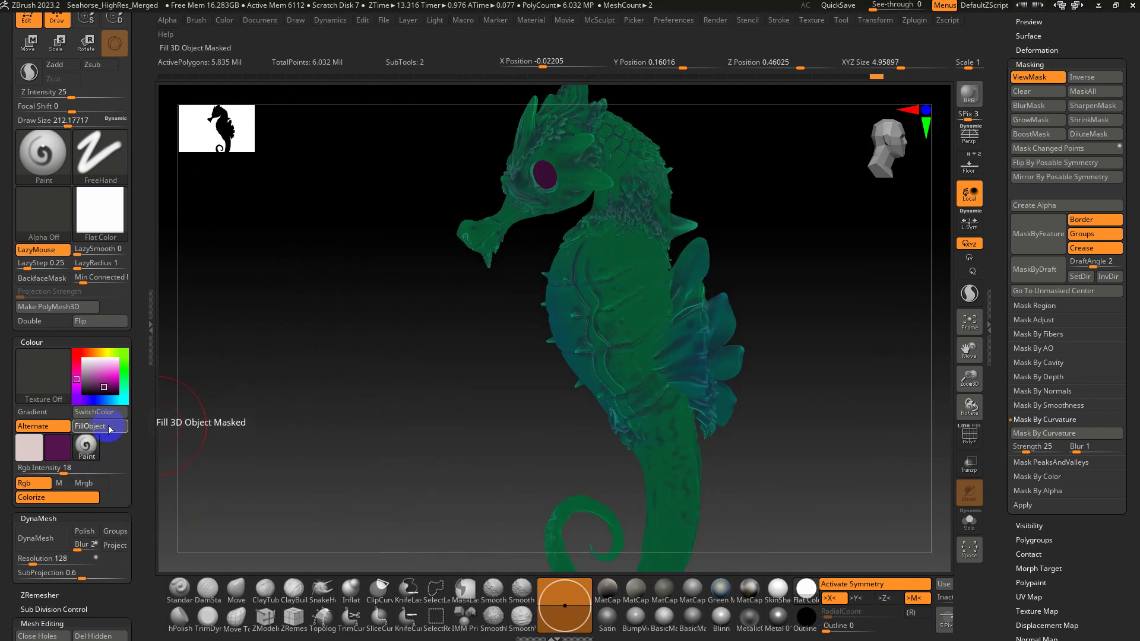
key(ctrl+h)
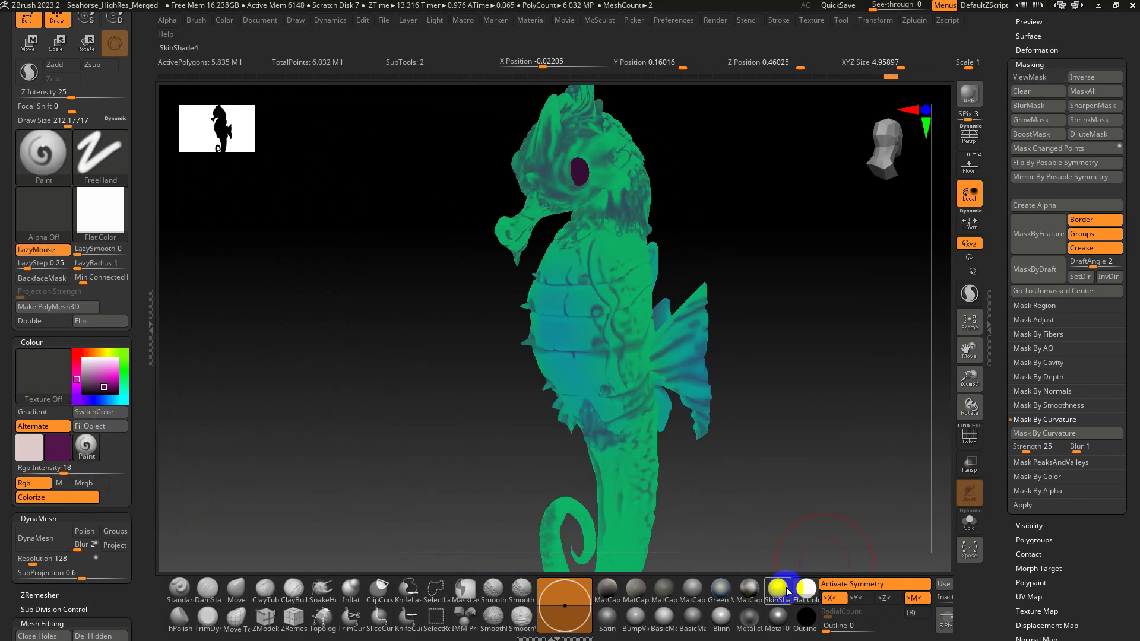
- Switch to the SkinShade4 material and smooth the new purple paint on the head crest and body
click(777, 590)
drag(775, 386, 771, 323)
mouse_move(489, 283)
mouse_down()
mouse_move(305, 422)
mouse_move(285, 380)
mouse_move(577, 168)
mouse_move(603, 178)
mouse_up()
key(shift)
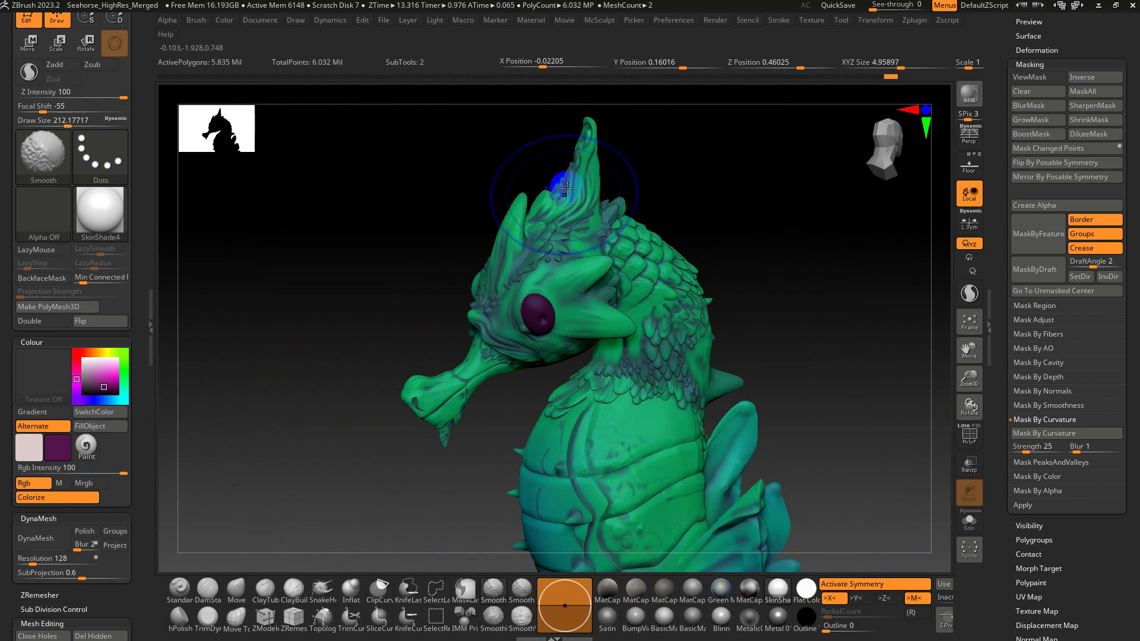
mouse_move(671, 311)
right_down()
mouse_move(679, 440)
mouse_move(707, 433)
mouse_move(603, 143)
right_up()
key(shift)
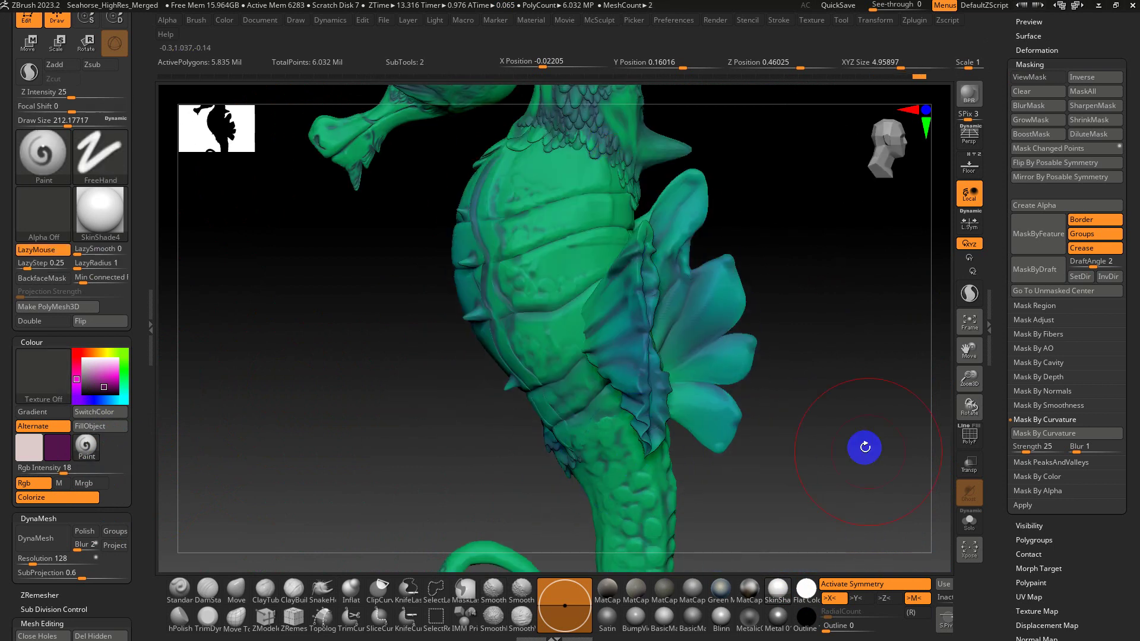
mouse_move(865, 448)
right_down()
mouse_move(840, 333)
mouse_move(603, 255)
mouse_move(679, 303)
mouse_move(710, 447)
mouse_move(821, 448)
right_up()
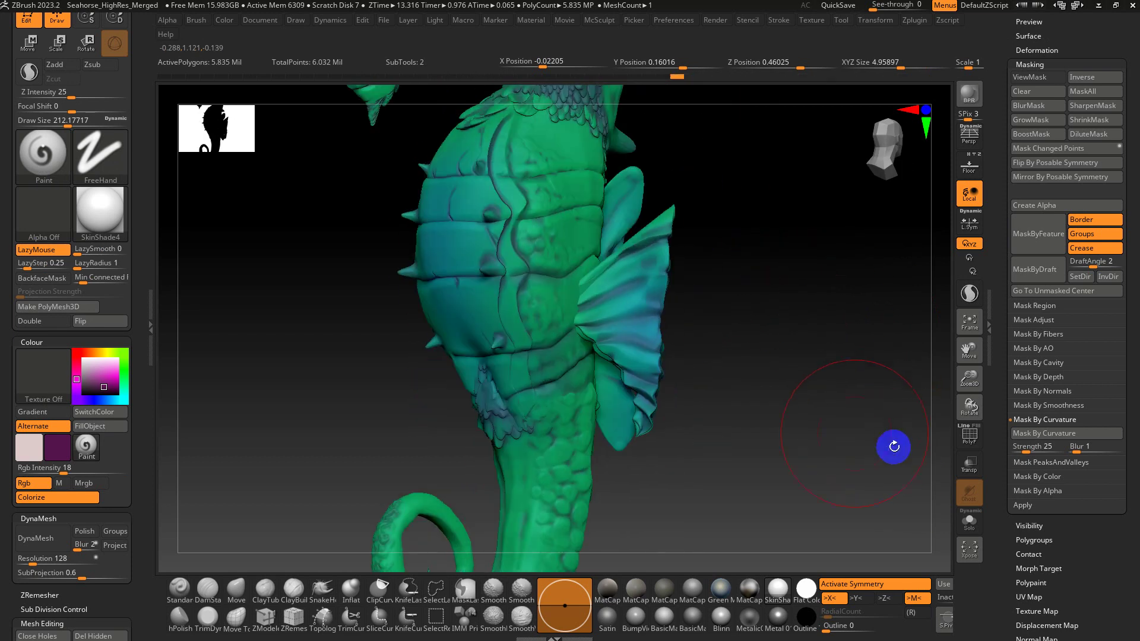
- Mask the seahorse's peaks and valleys with PVRange 38 and view the mask in the Flat Color material
click(1051, 463)
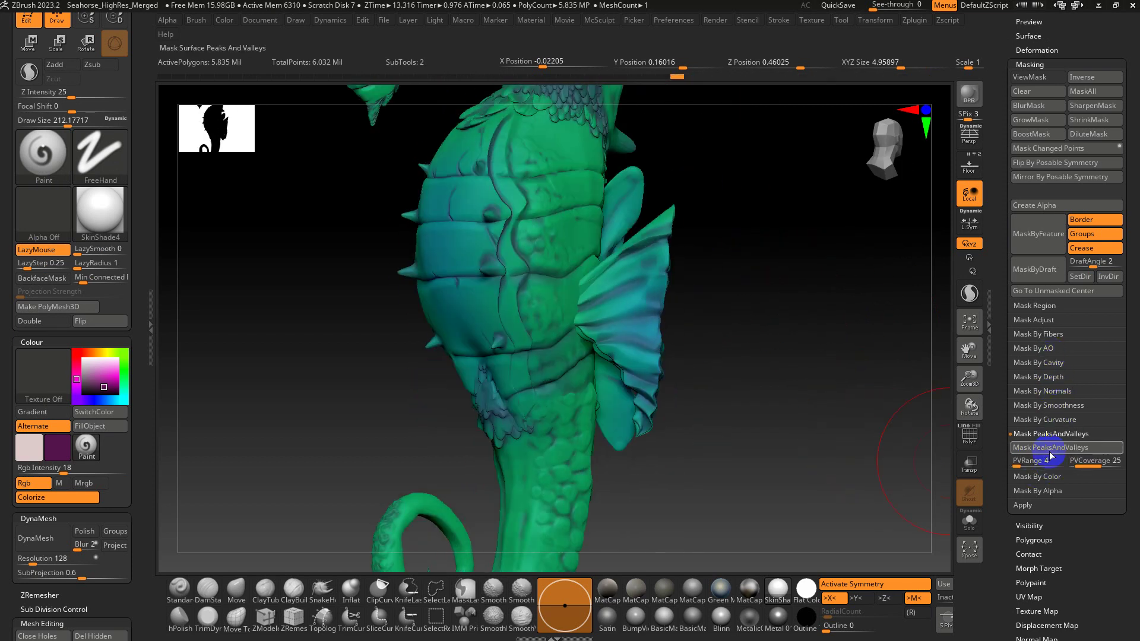
drag(1016, 461, 1016, 466)
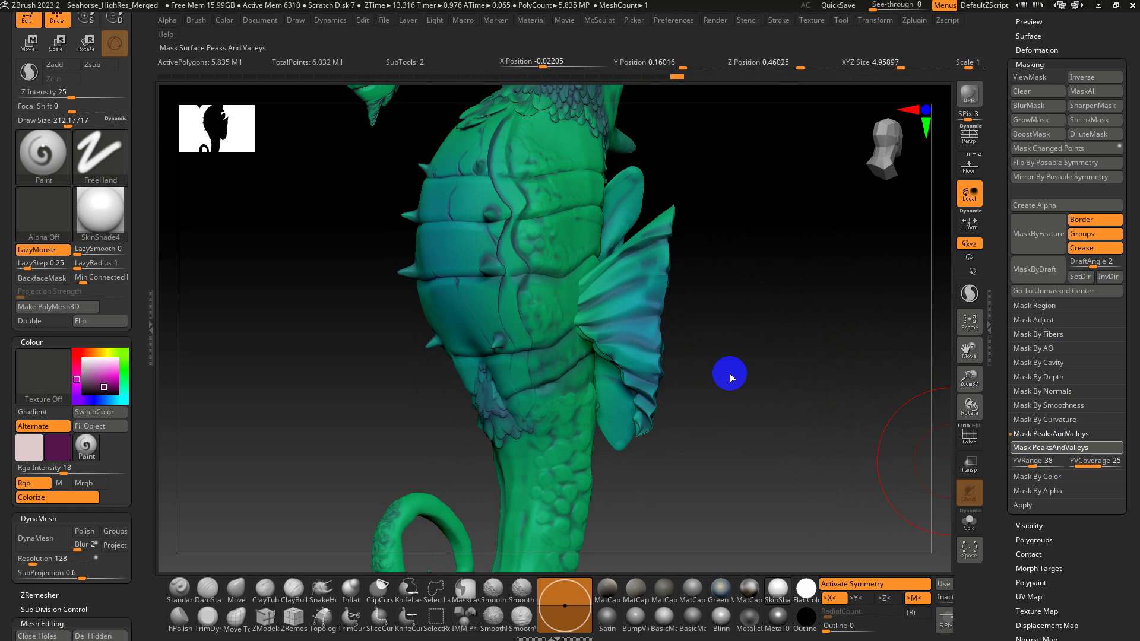
click(805, 587)
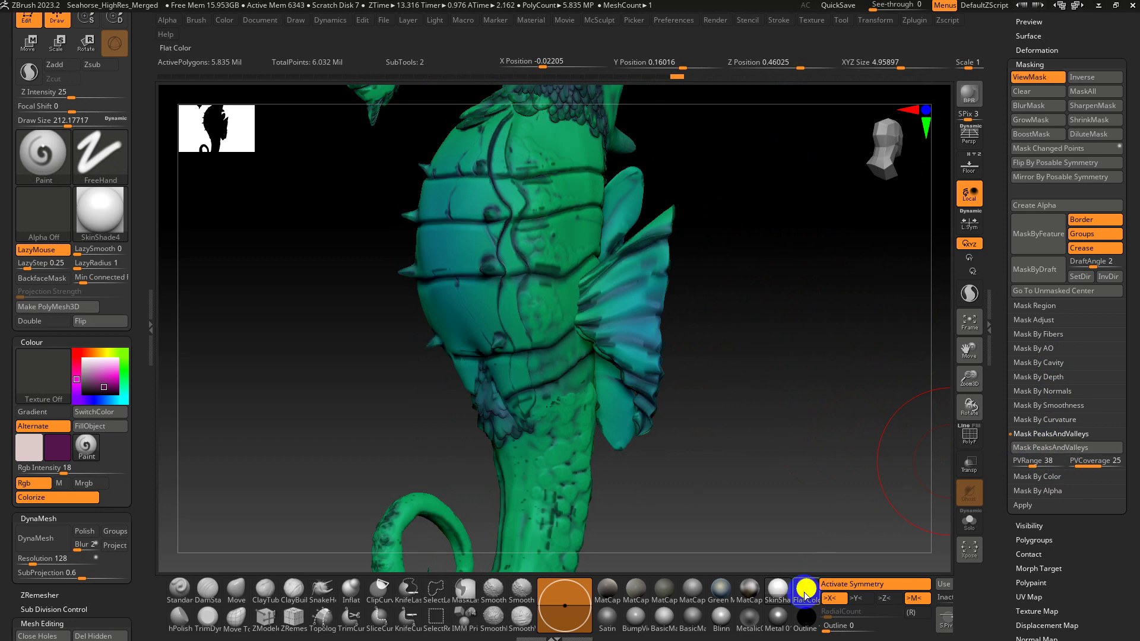
right_drag(756, 433, 734, 397)
key(f)
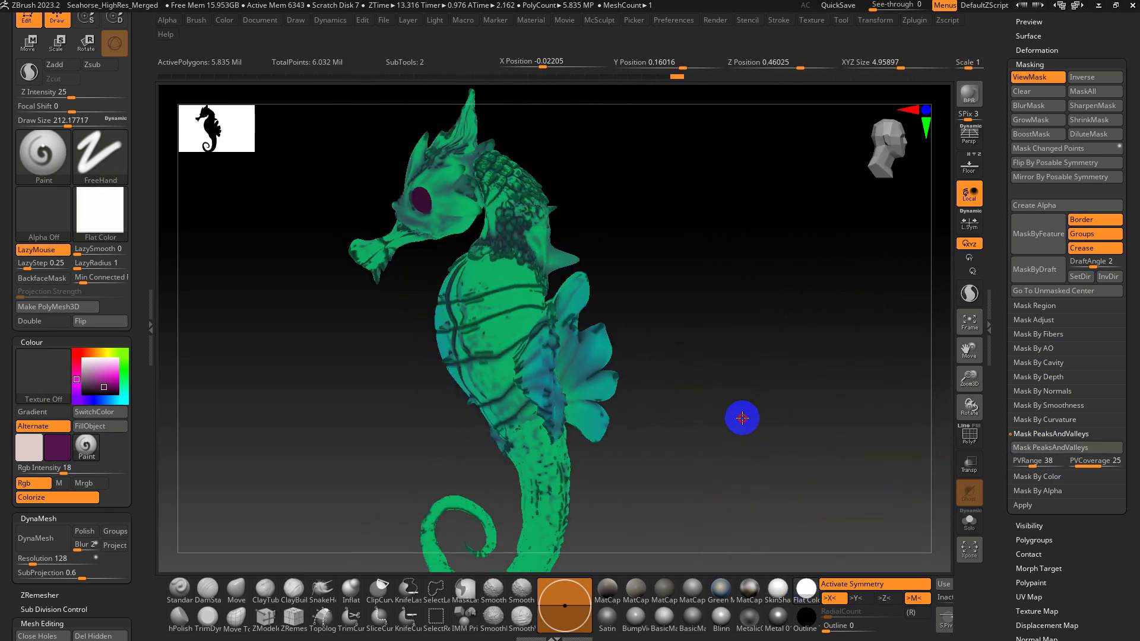
- Reapply the PeaksAndValleys mask with PVCoverage 12 and invert it
click(1082, 452)
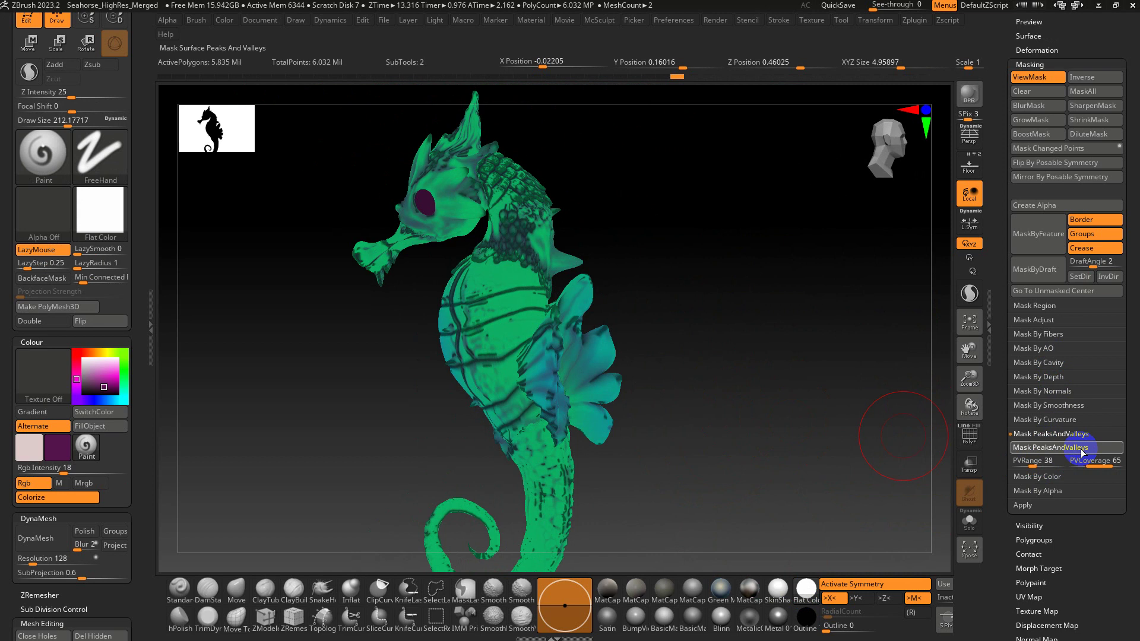
click(1081, 452)
click(1084, 462)
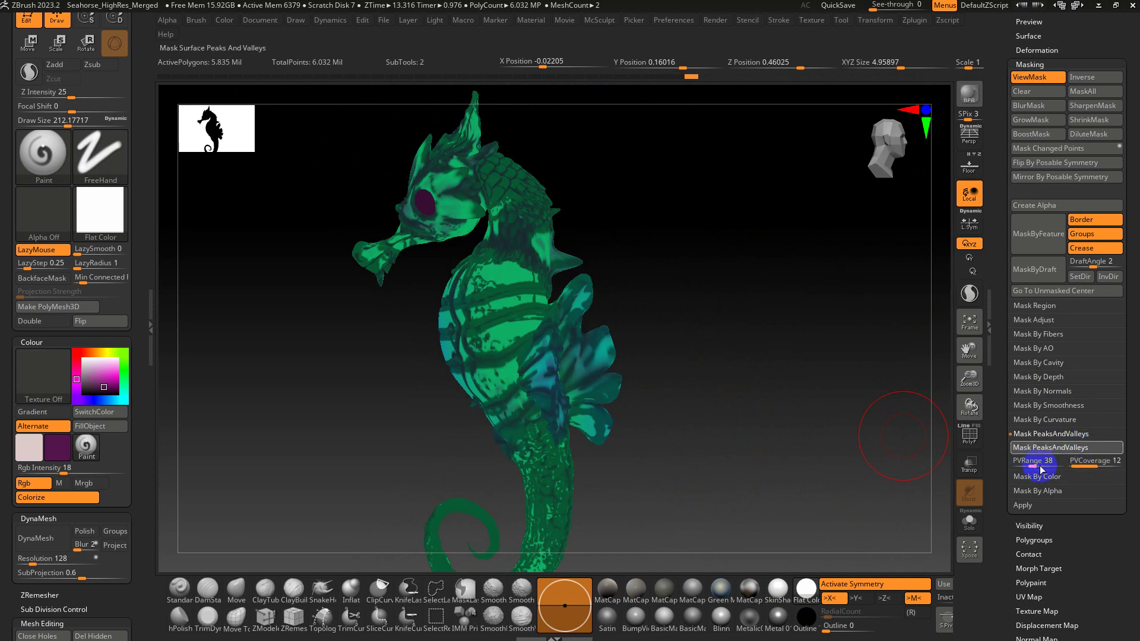
ctrl+right_drag(760, 360, 772, 434)
alt+right_drag(810, 317, 828, 543)
ctrl+click(776, 344)
alt+right_drag(689, 246, 700, 321)
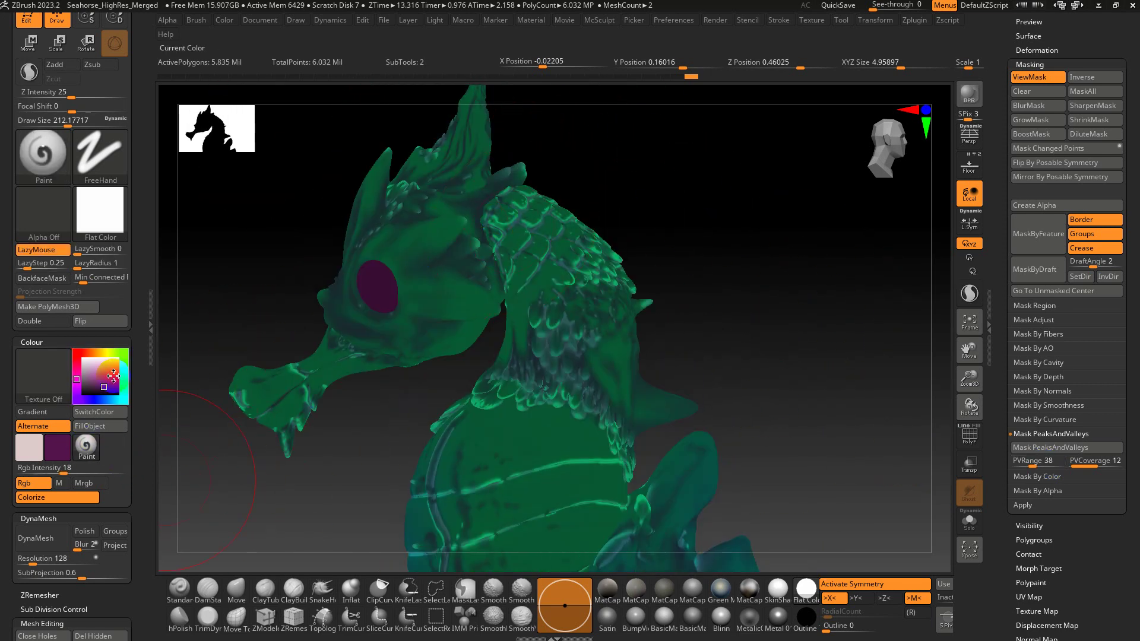
- Choose a bright lime green, fill the masked seahorse with it at Rgb Intensity 18, and hide the mask
drag(80, 355, 118, 353)
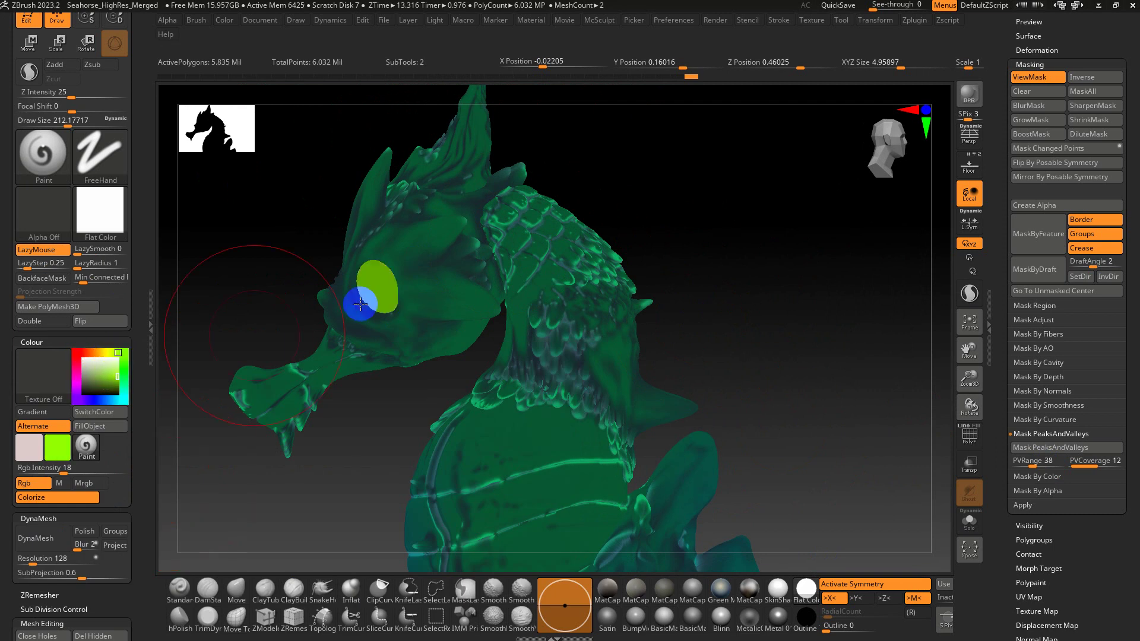
click(112, 431)
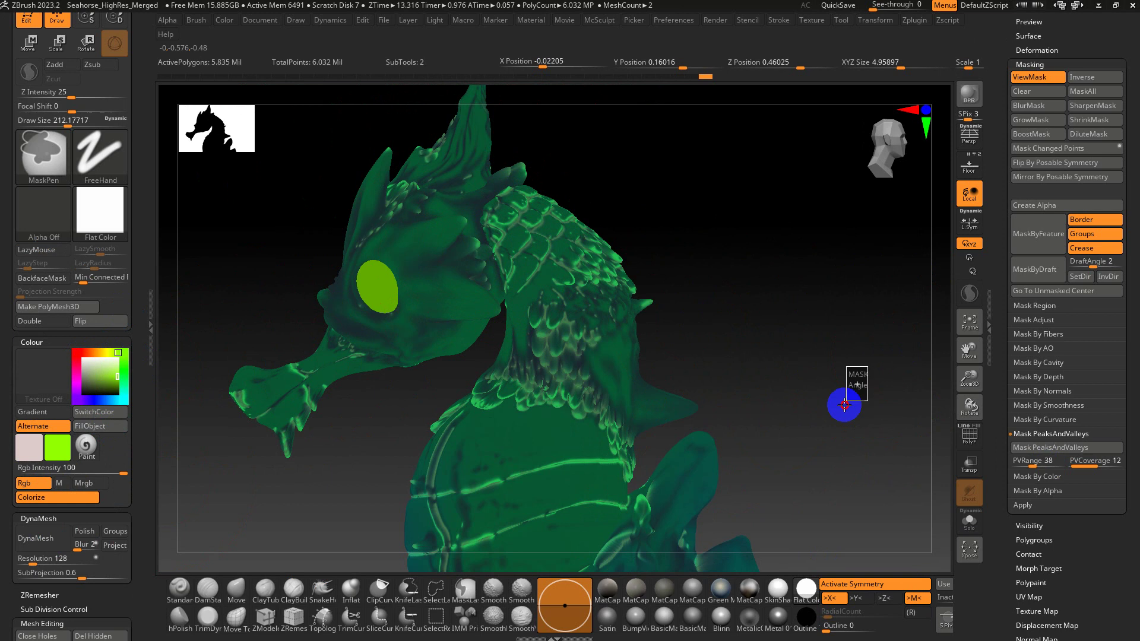
key(ctrl+h)
mouse_move(843, 399)
mouse_down()
mouse_move(776, 216)
mouse_move(738, 266)
mouse_up()
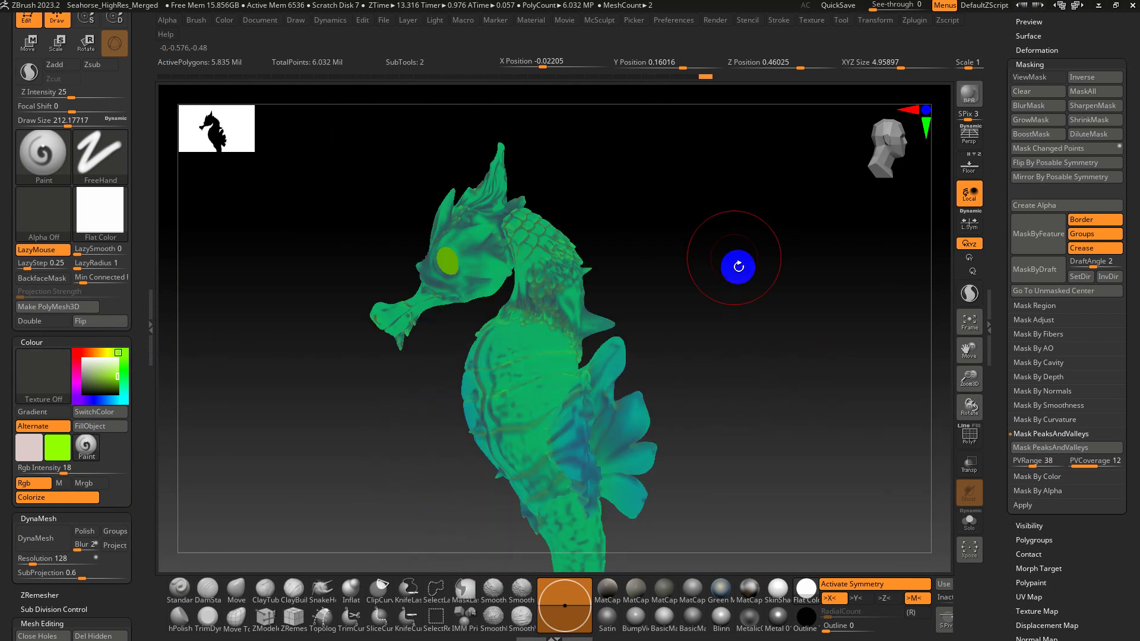
- Switch to the SkinShade4 material and smooth the lime green paint on the body and curled tail
click(777, 589)
mouse_move(752, 410)
mouse_down()
mouse_move(786, 402)
mouse_move(768, 362)
mouse_move(738, 346)
mouse_move(786, 320)
mouse_move(796, 476)
mouse_move(790, 394)
mouse_move(794, 412)
mouse_move(588, 247)
mouse_up()
mouse_move(581, 234)
right_down()
mouse_move(532, 330)
mouse_move(544, 265)
mouse_move(593, 318)
right_up()
key(shift)
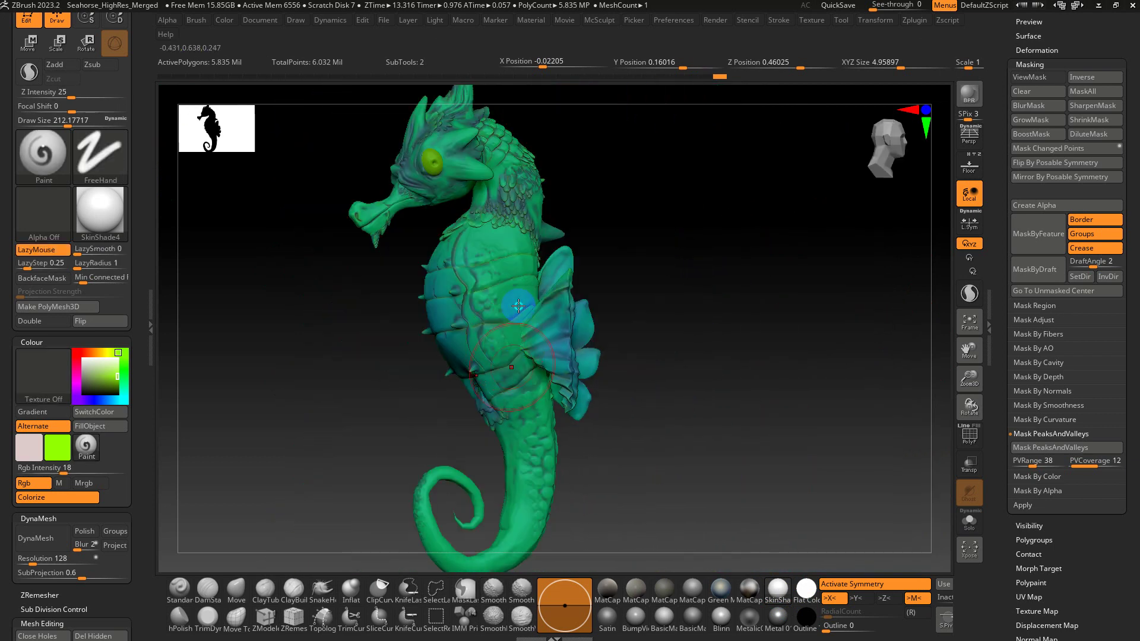
alt+right_drag(519, 306, 523, 226)
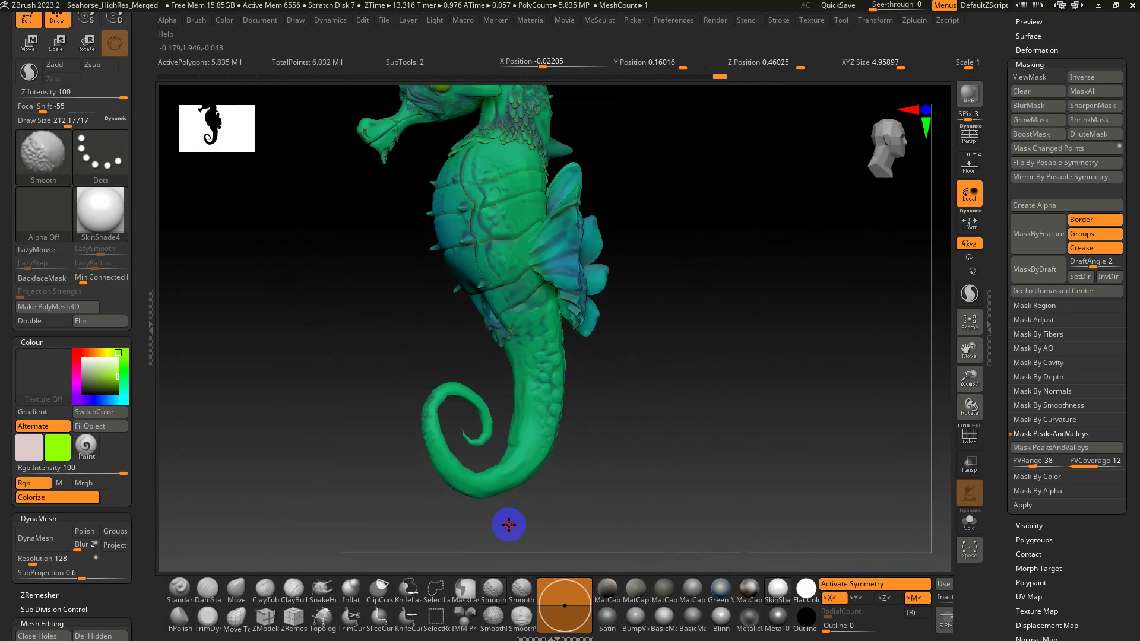
shift+drag(506, 525, 452, 376)
- Smooth the lime green paint across the belly plates, chest and neck scales on both sides
mouse_move(625, 324)
ctrl+right_down()
mouse_move(720, 324)
mouse_move(700, 552)
ctrl+right_up()
key(shift)
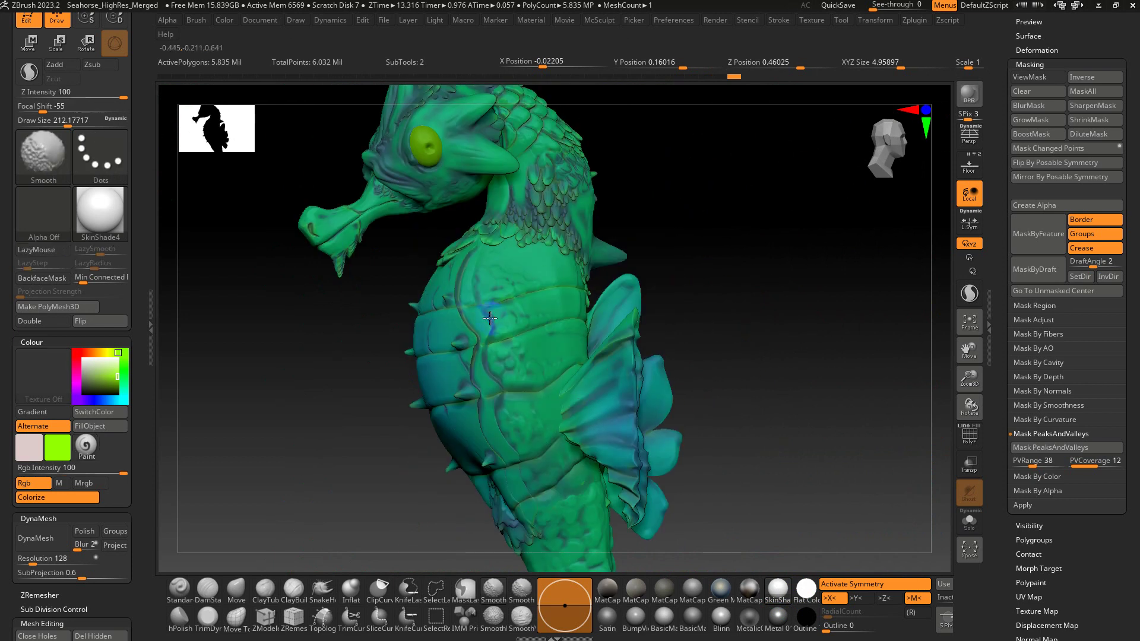
mouse_move(573, 409)
shift+mouse_down()
mouse_move(585, 387)
mouse_move(504, 332)
shift+mouse_up()
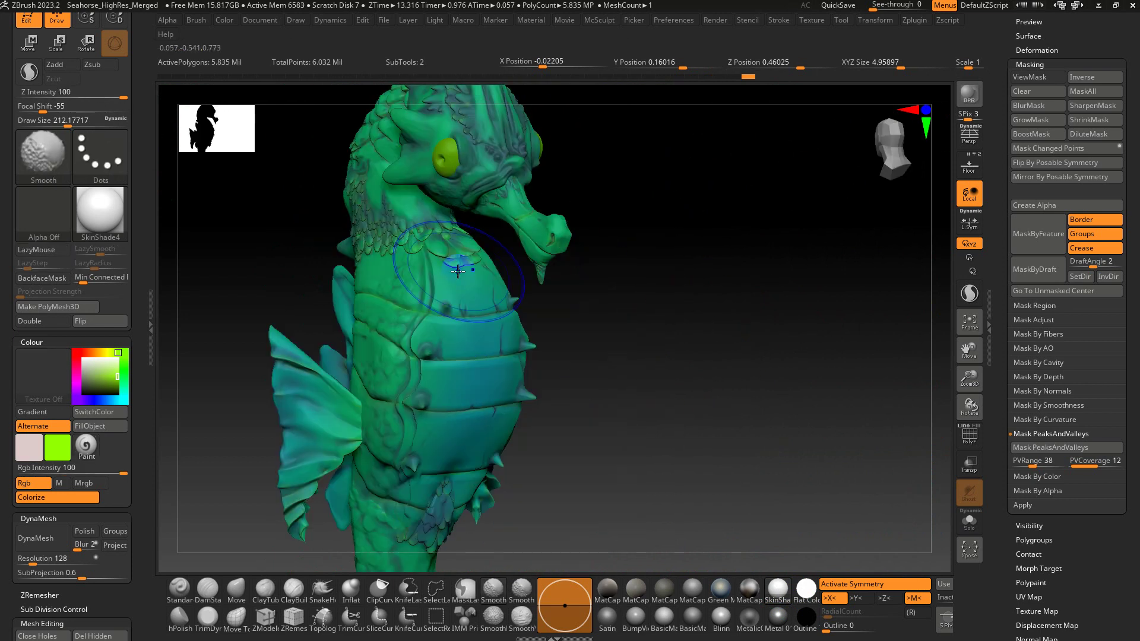
alt+right_drag(656, 209, 742, 376)
right_drag(814, 343, 715, 333)
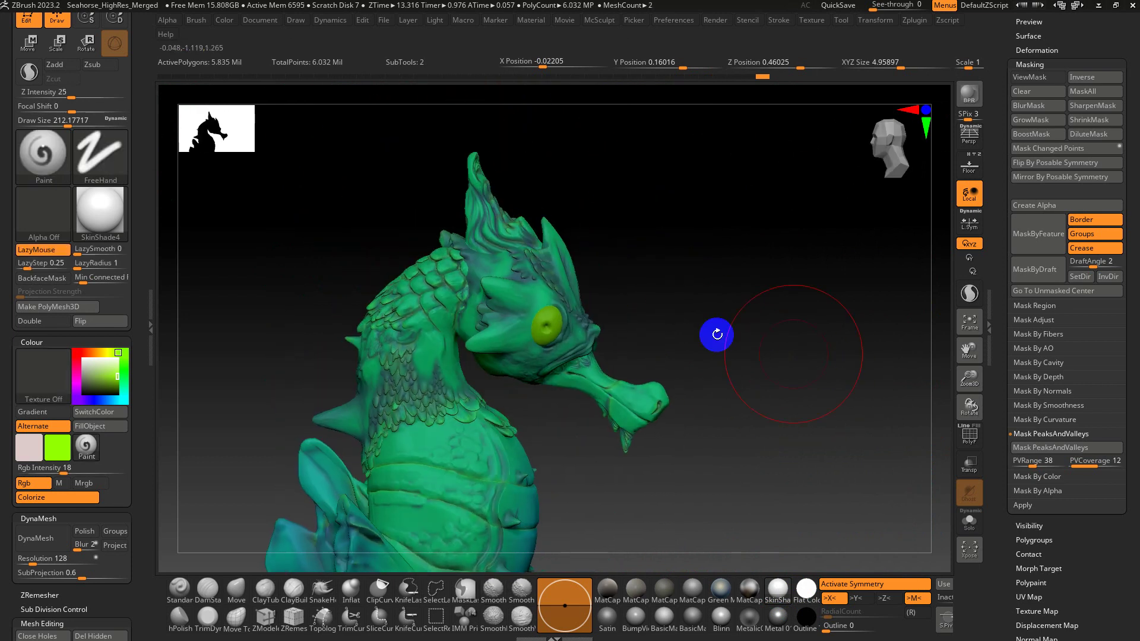
mouse_move(445, 288)
shift+mouse_down()
mouse_move(443, 378)
mouse_move(466, 387)
shift+mouse_up()
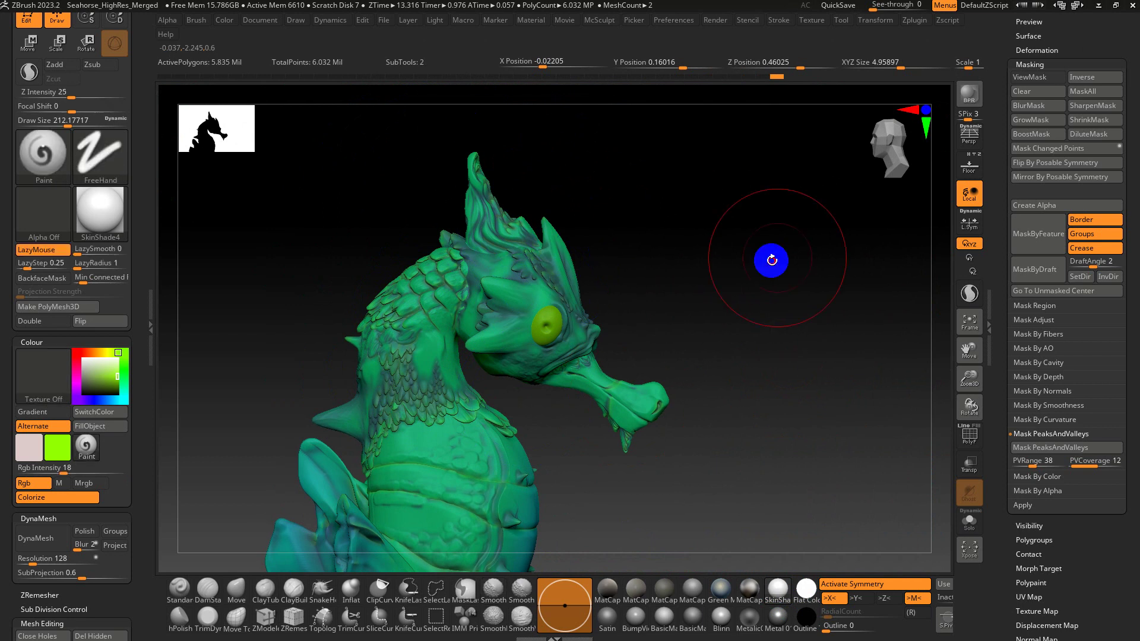
mouse_move(768, 262)
mouse_down()
mouse_move(682, 258)
mouse_move(679, 384)
mouse_move(699, 310)
mouse_move(611, 295)
mouse_up()
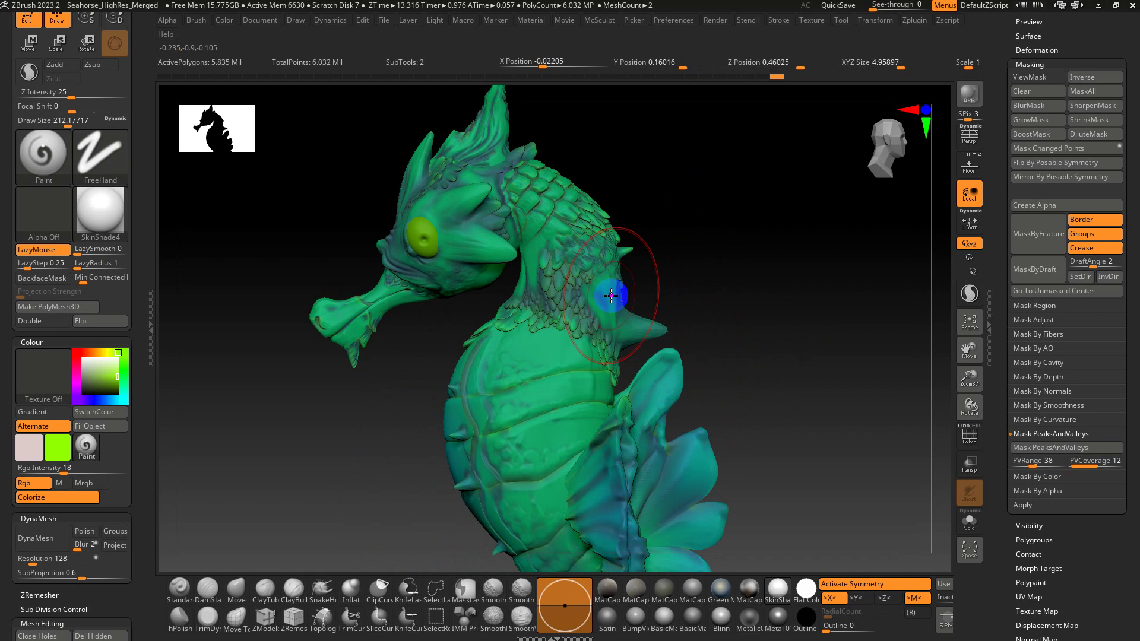
- Try to mask the seahorse by ambient occlusion with AO ScanDist set to 0.6
drag(793, 315, 573, 193)
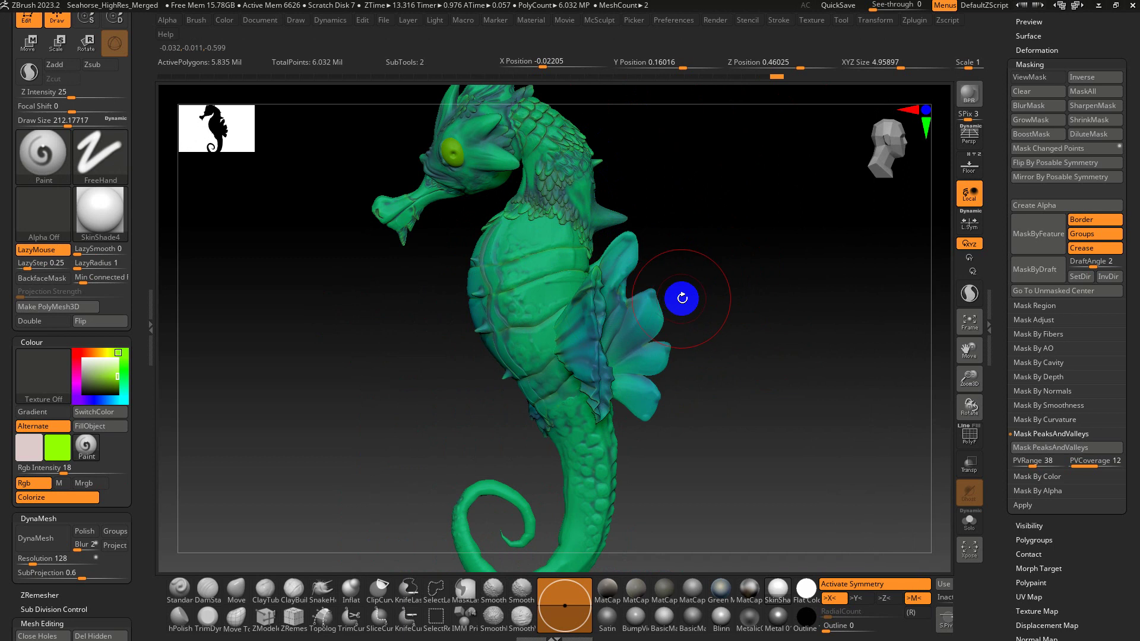
key(s)
mouse_move(682, 298)
mouse_down()
mouse_move(663, 295)
mouse_move(735, 288)
mouse_move(777, 317)
mouse_up()
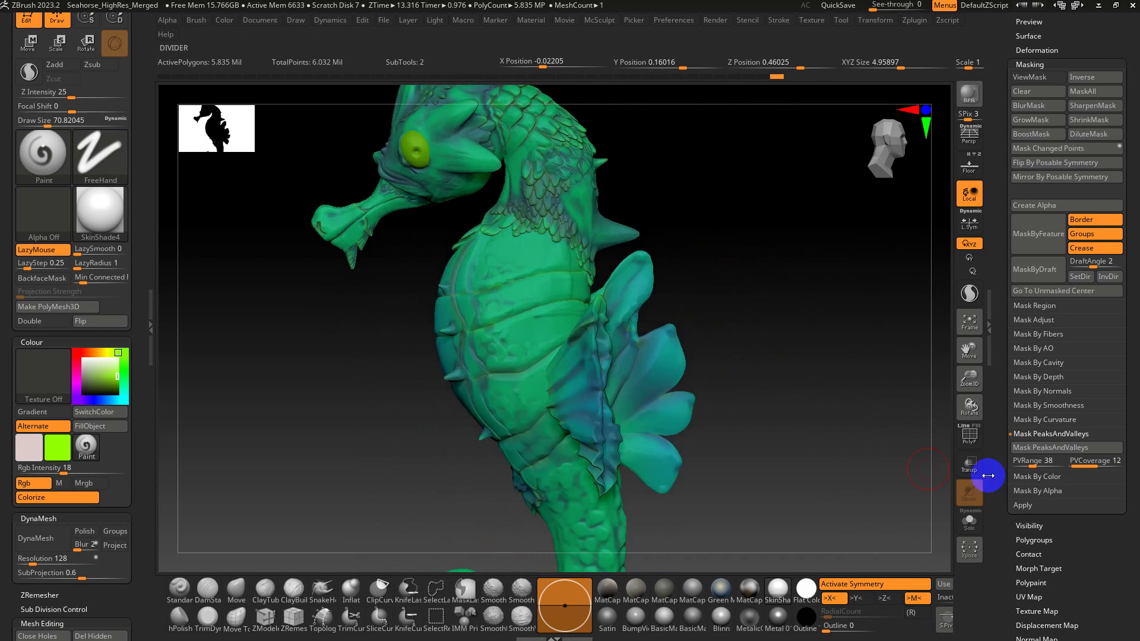
click(1048, 347)
click(1044, 363)
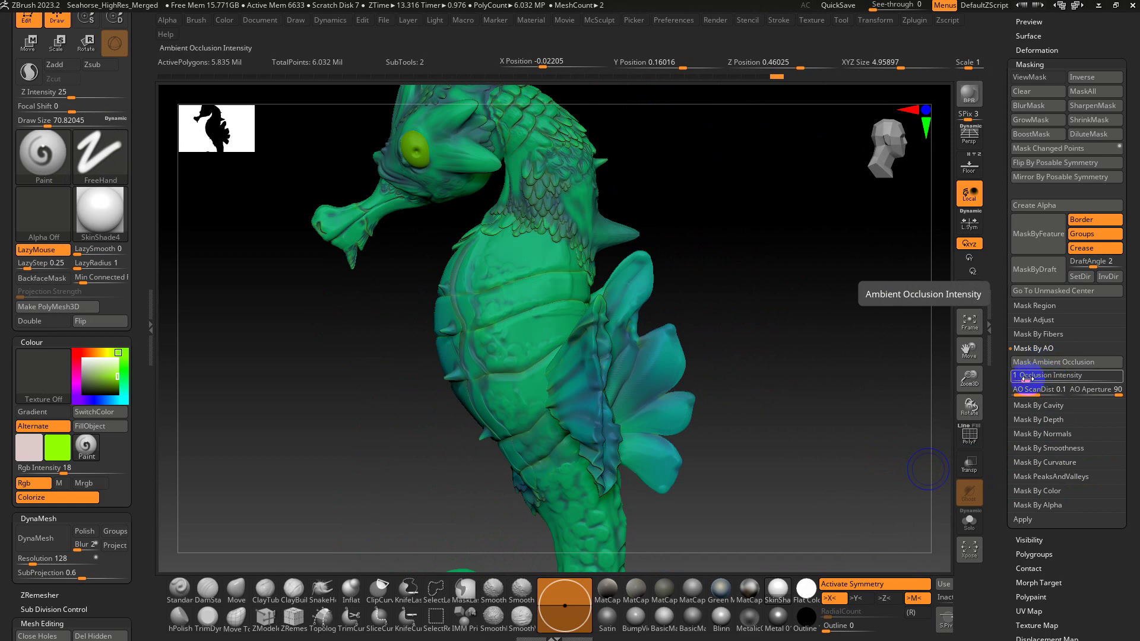
drag(1035, 392, 1049, 392)
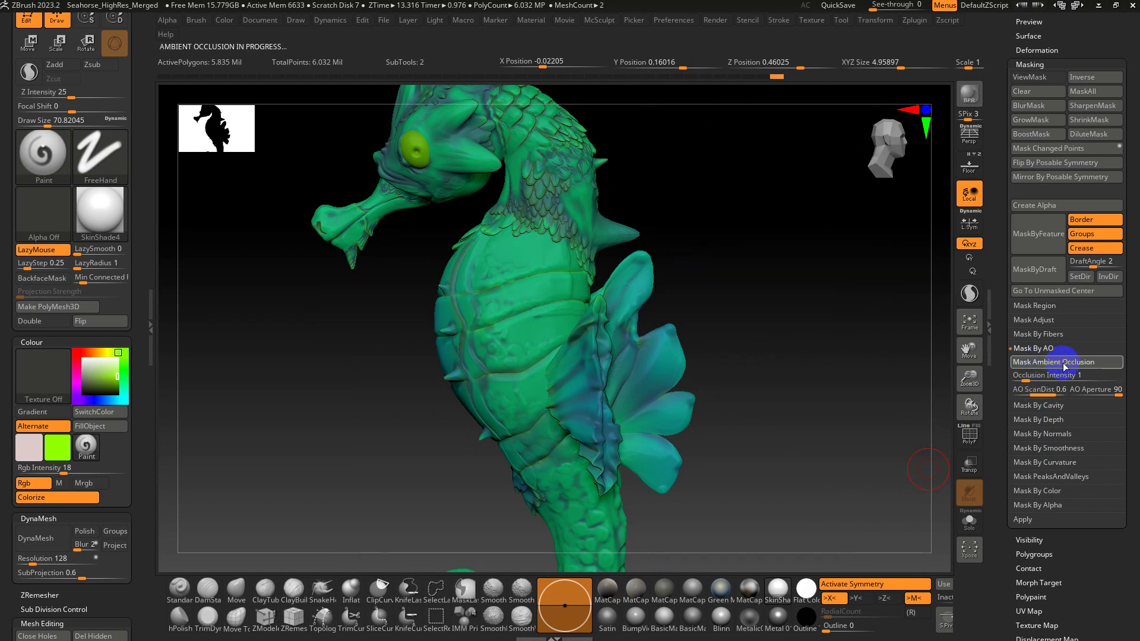
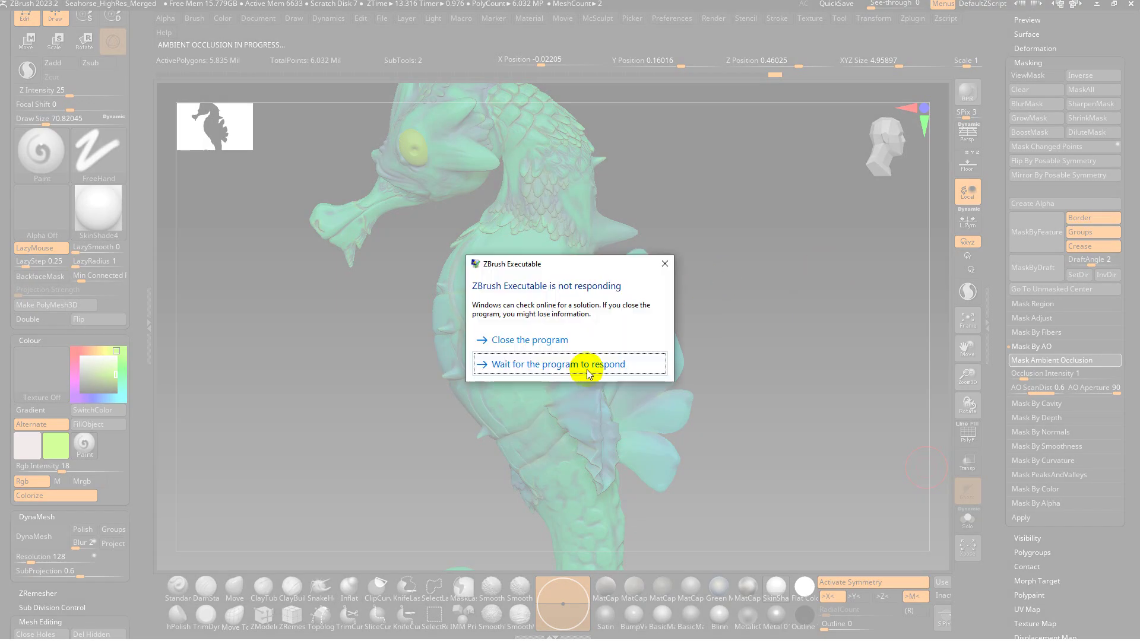
- Choose to wait for the unresponsive program instead of closing it
click(587, 365)
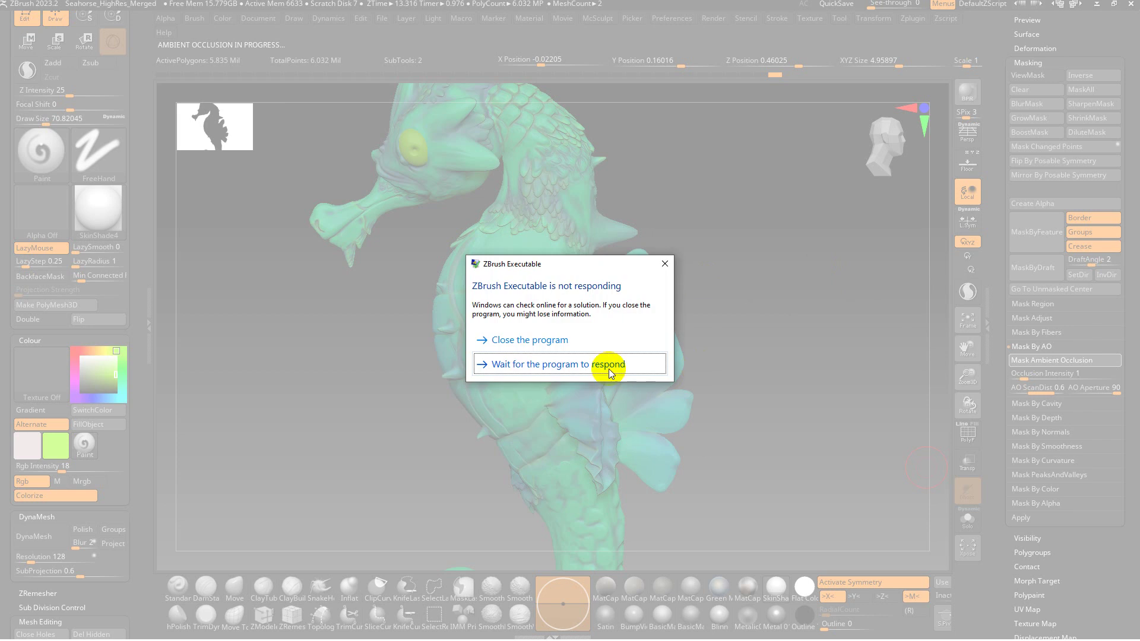
click(609, 368)
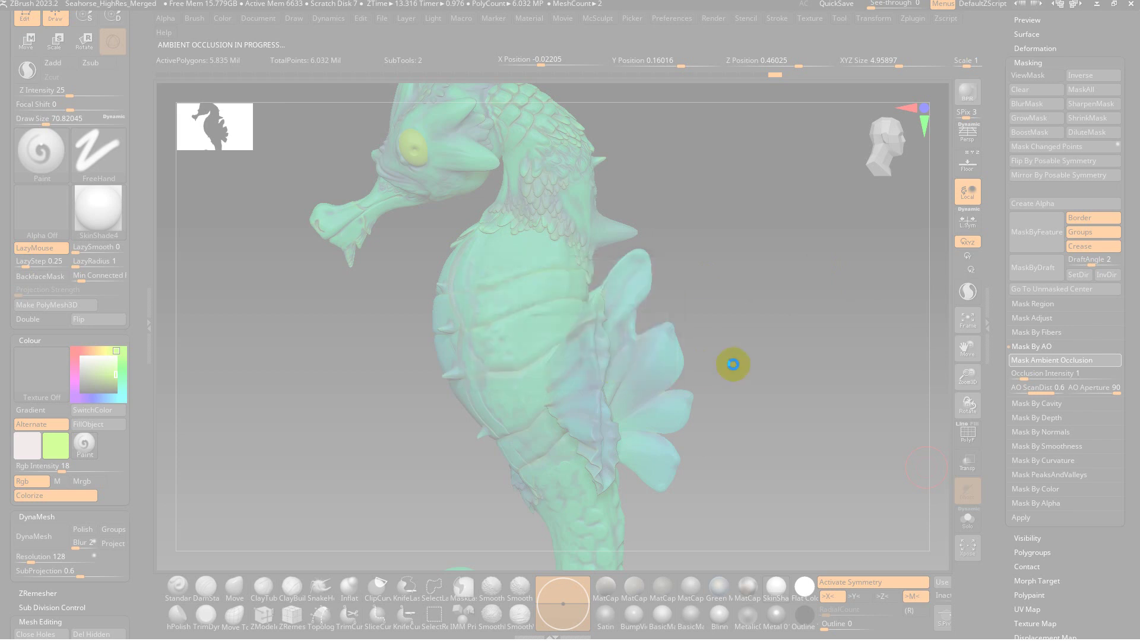
click(636, 366)
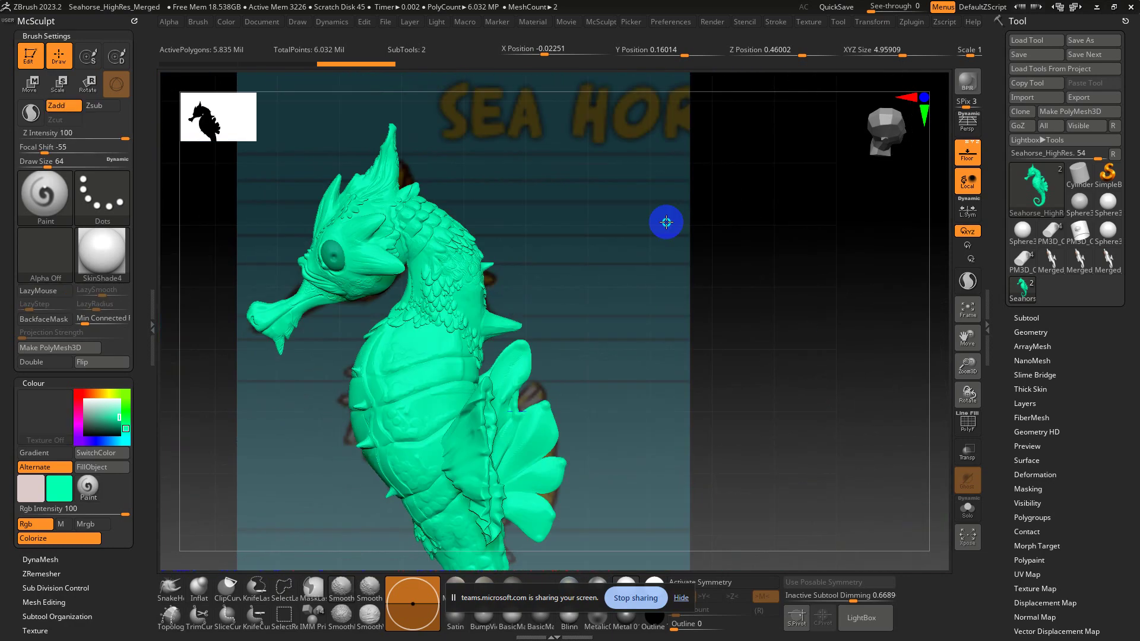
- Show the polyframe, isolate the belly polygroup to examine it, and restore the whole seahorse with the polyframe hidden
alt+drag(700, 280, 789, 231)
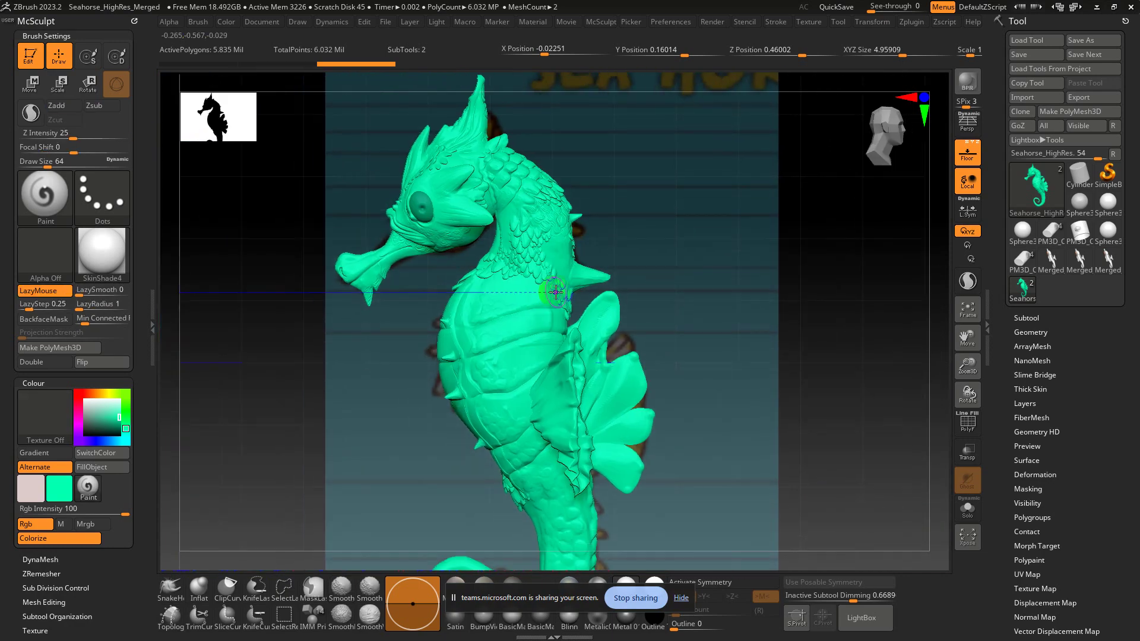
key(shift+f)
drag(623, 275, 496, 340)
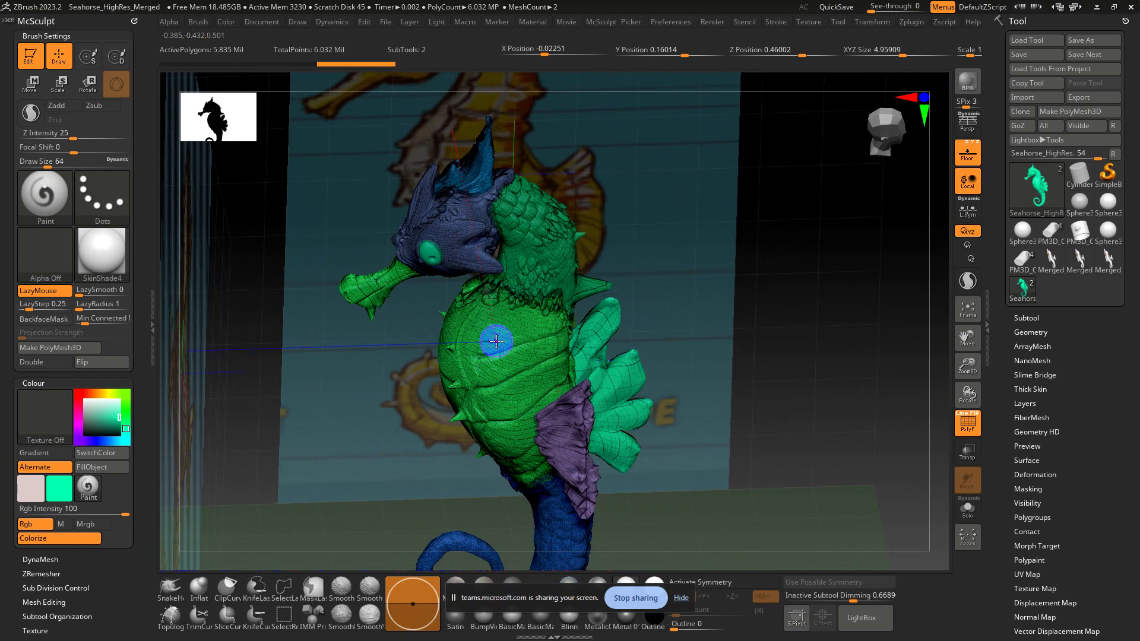
ctrl+shift+click(493, 341)
drag(595, 323, 569, 277)
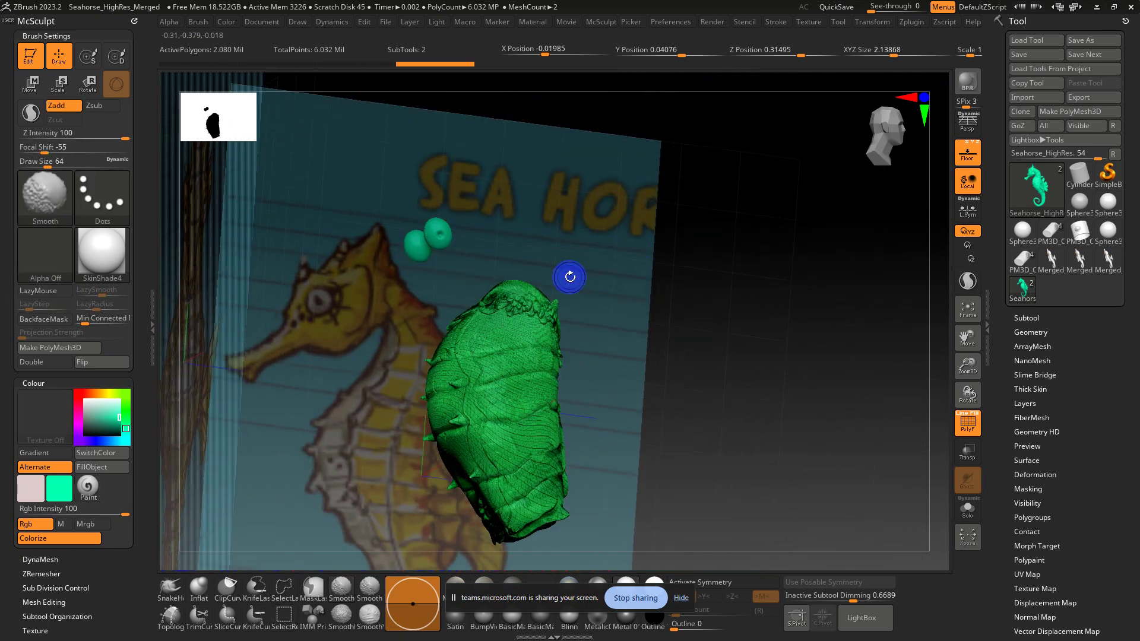
ctrl+shift+click(663, 319)
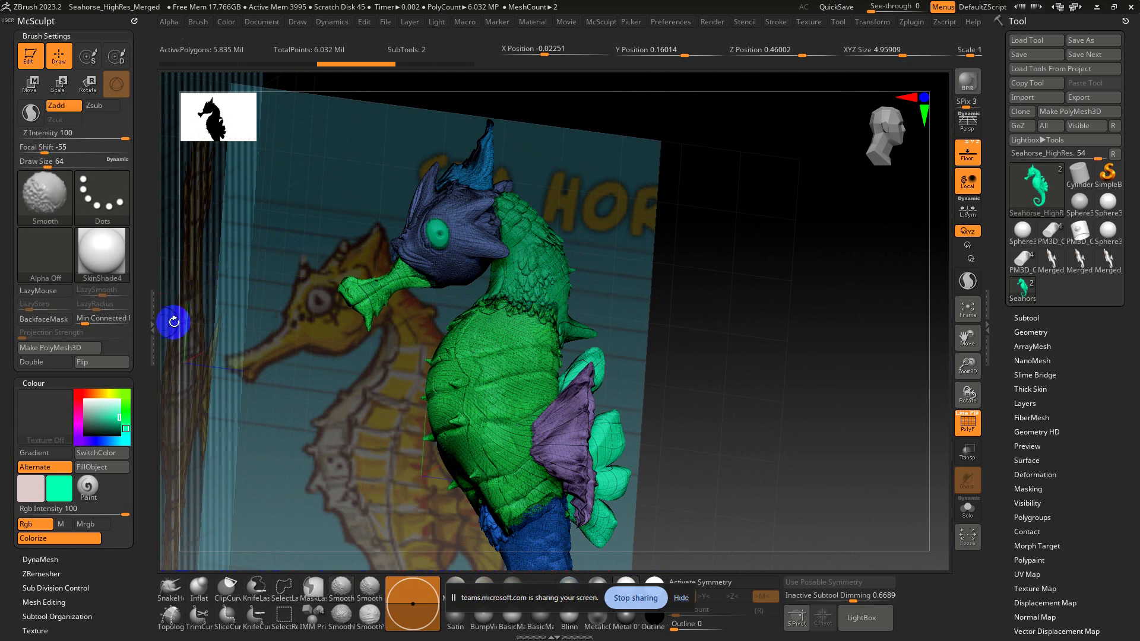
key(shift+f)
- DynaMesh the seahorse at resolution 1456, then raise the DynaMesh resolution to 2736
drag(142, 380, 145, 323)
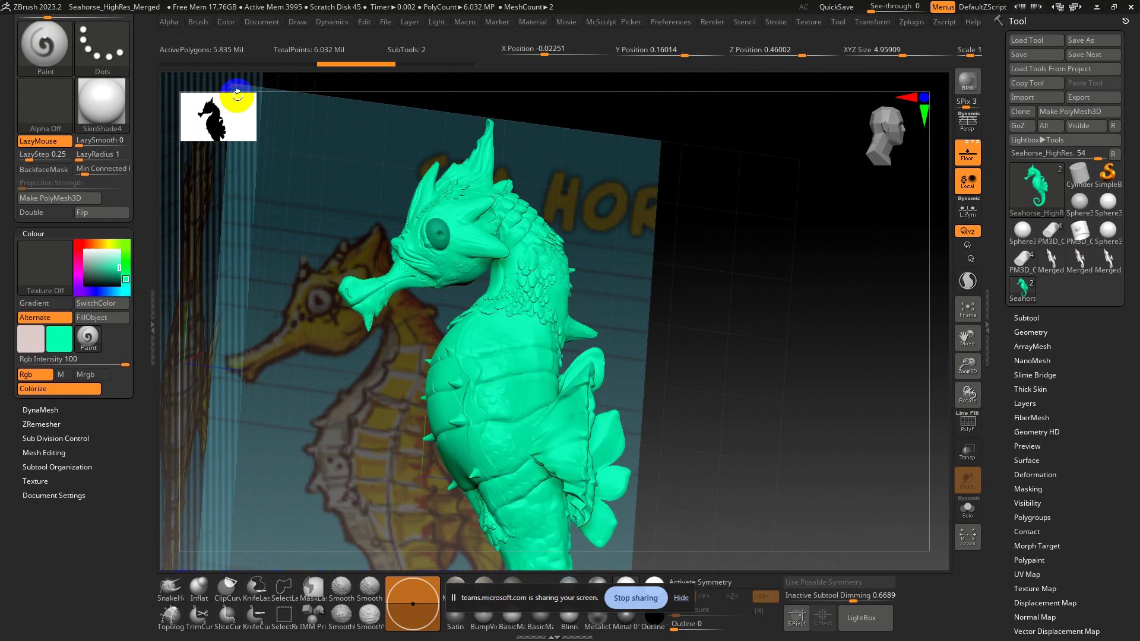
click(40, 409)
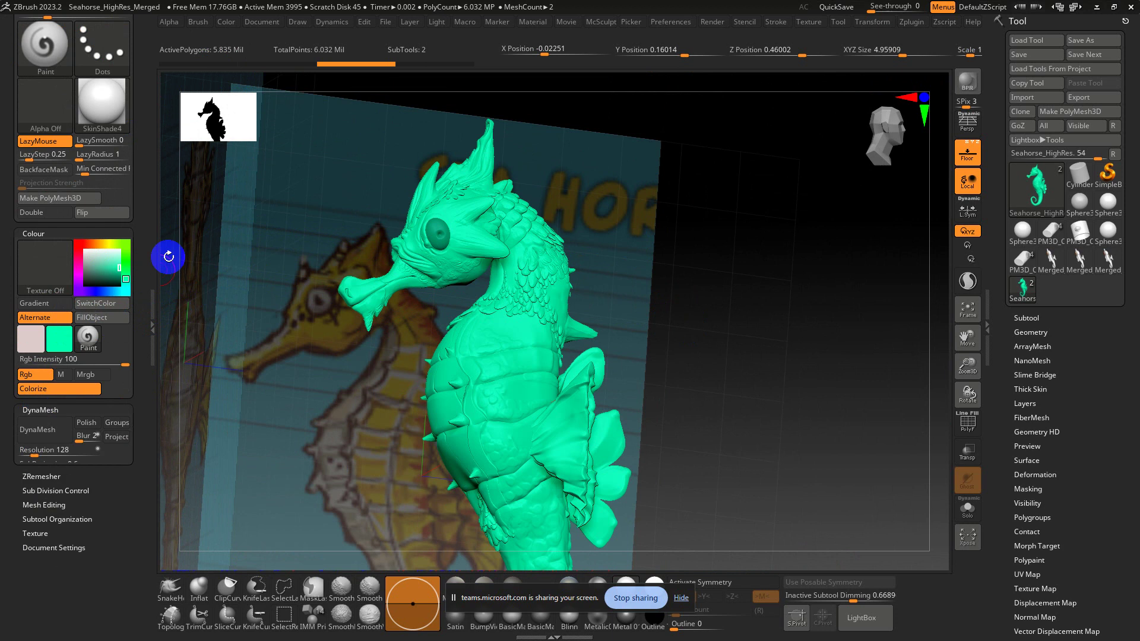
ctrl+right_drag(262, 206, 407, 400)
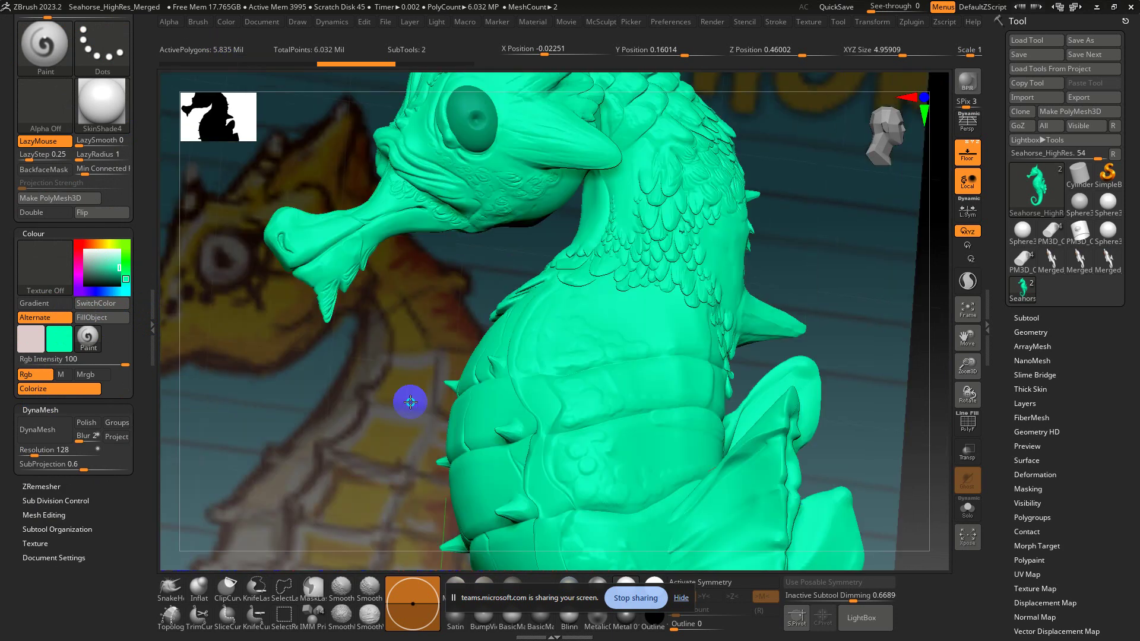
drag(104, 449, 64, 450)
click(46, 430)
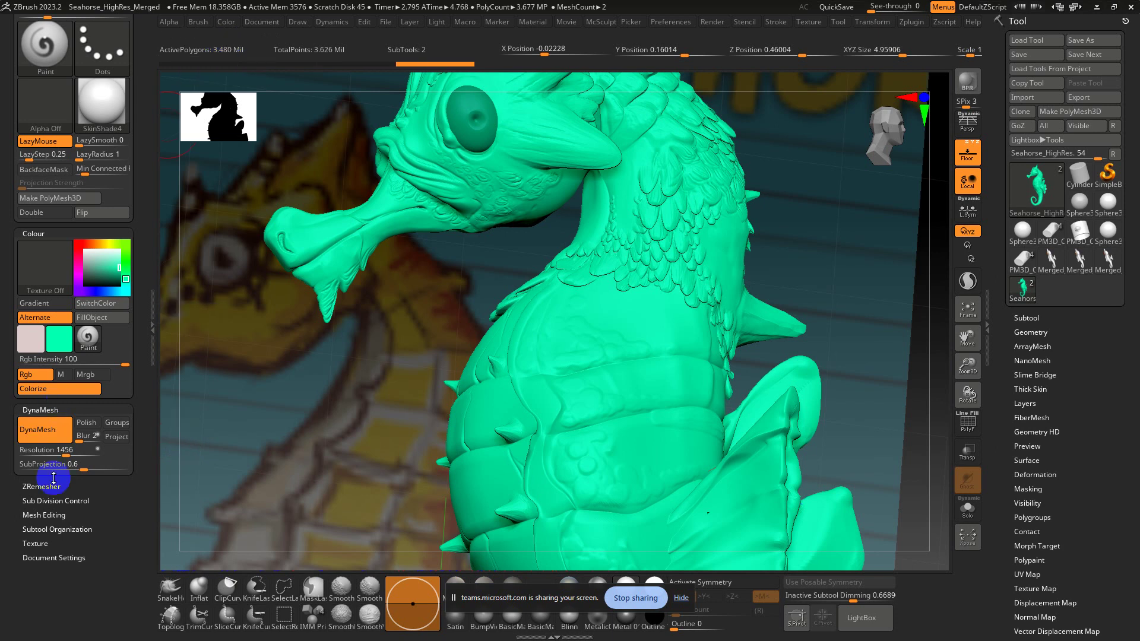
drag(72, 449, 83, 451)
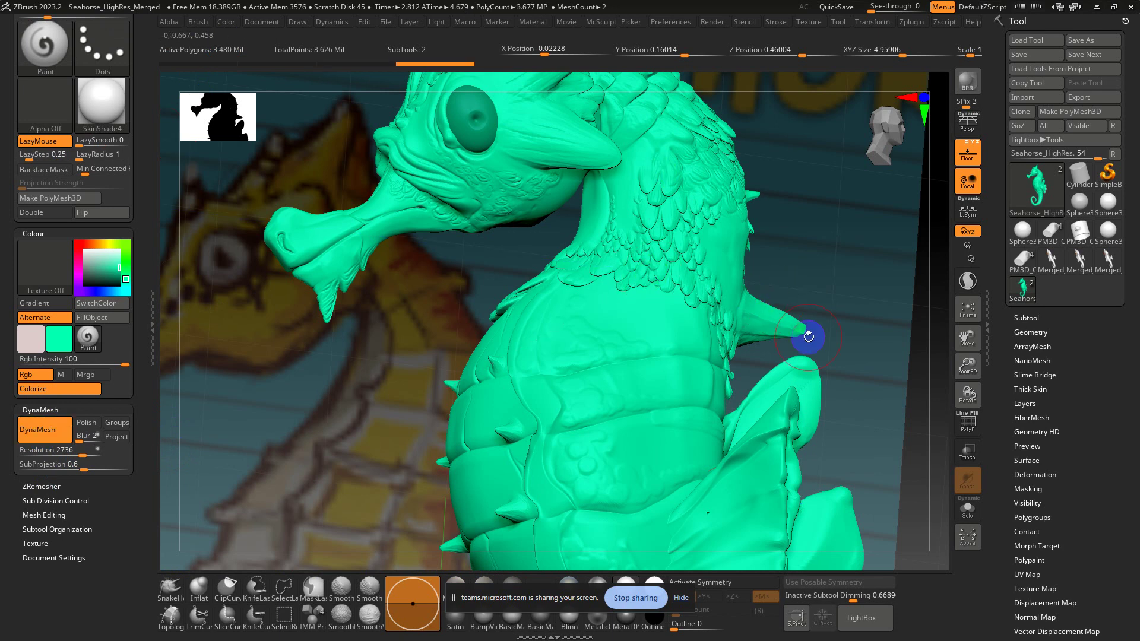
- Stamp the Texture 03 checker pattern in one large DragRect stroke over the side of the seahorse's belly
drag(809, 337, 611, 274)
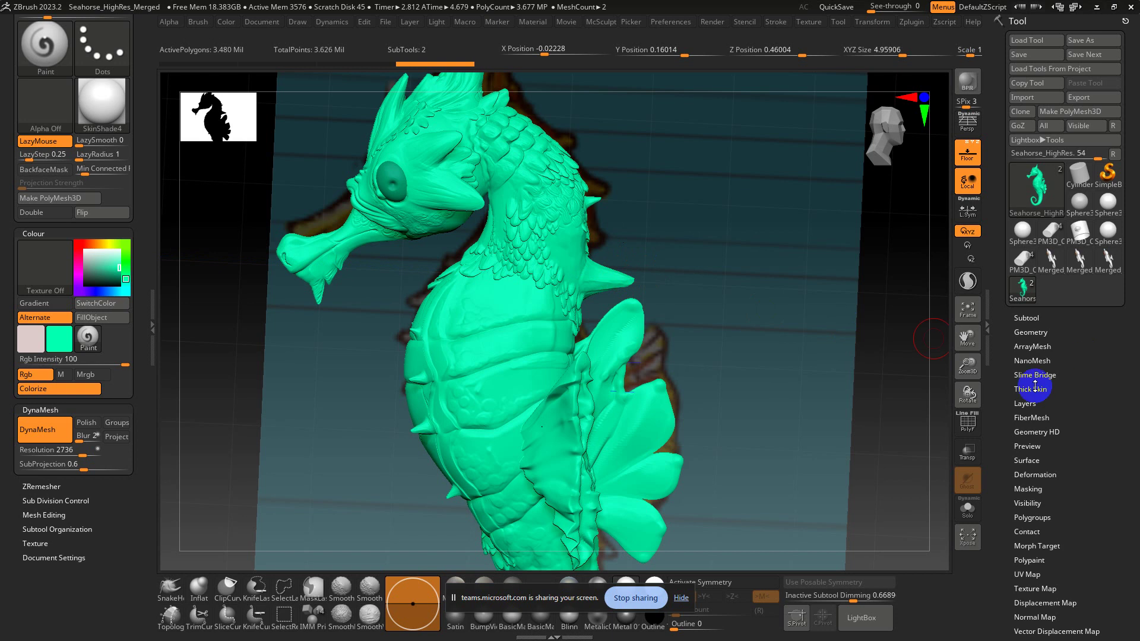
drag(801, 341, 804, 338)
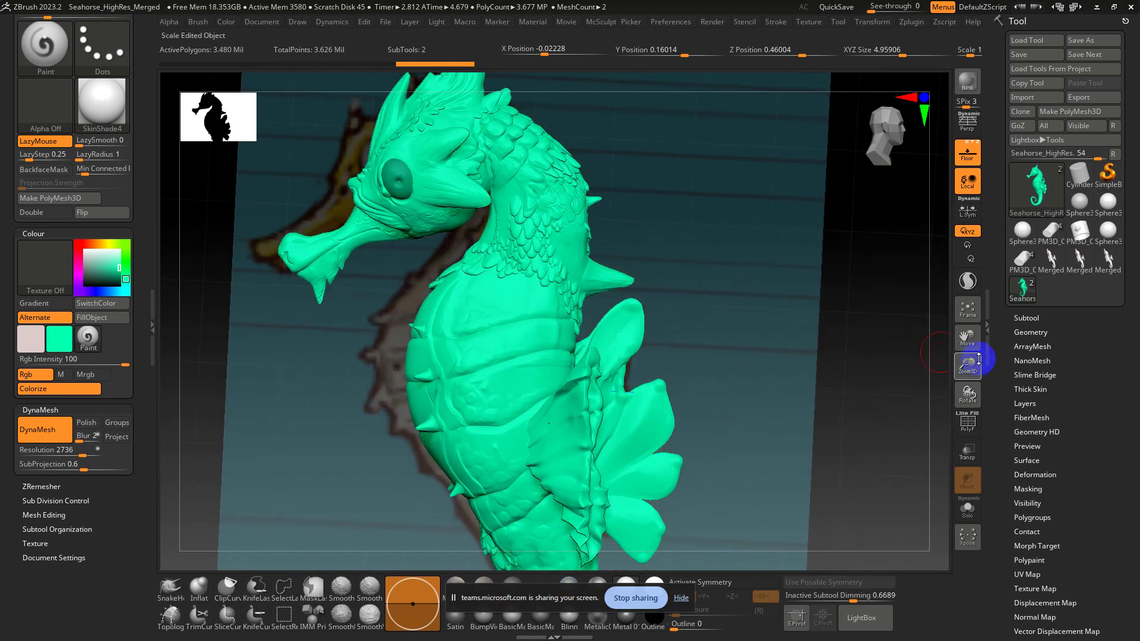
scroll(749, 349, up, 4)
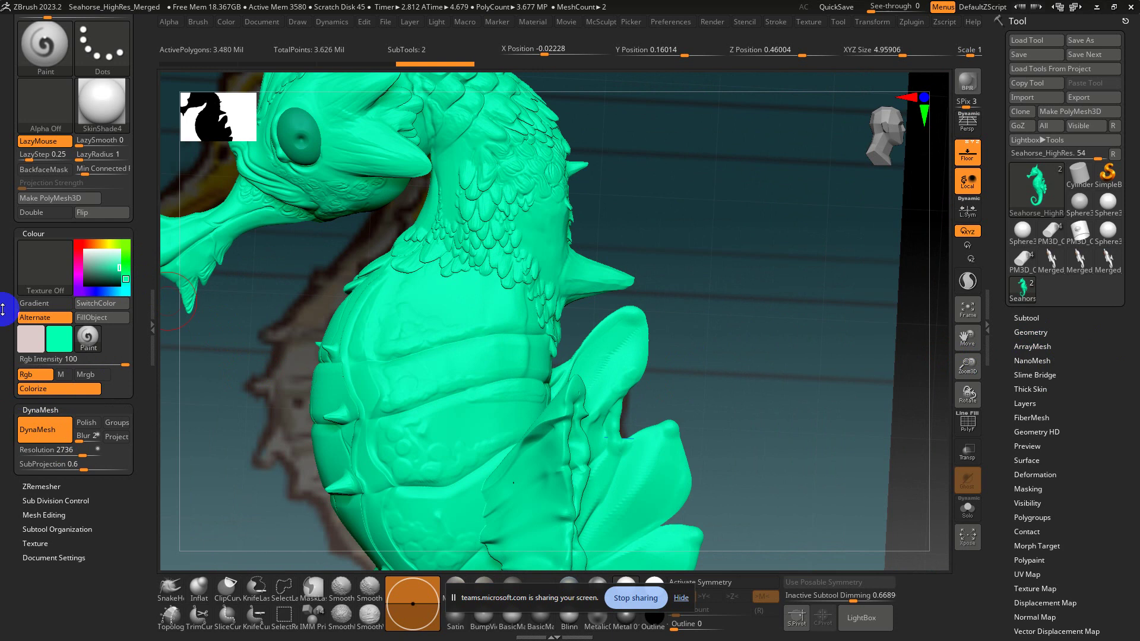
click(37, 269)
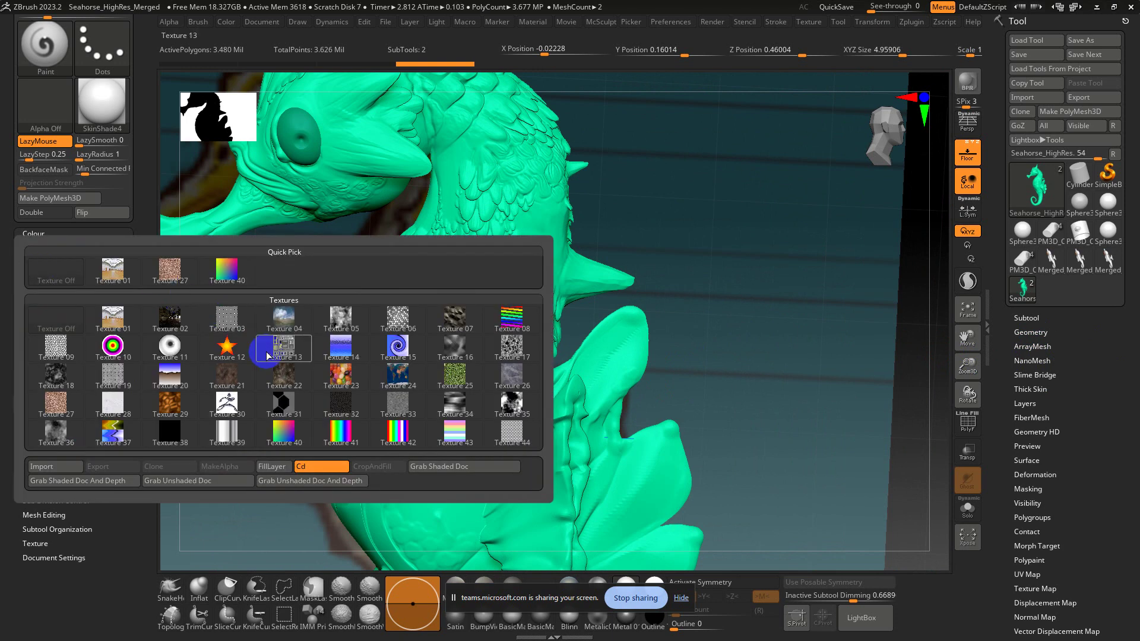
click(235, 326)
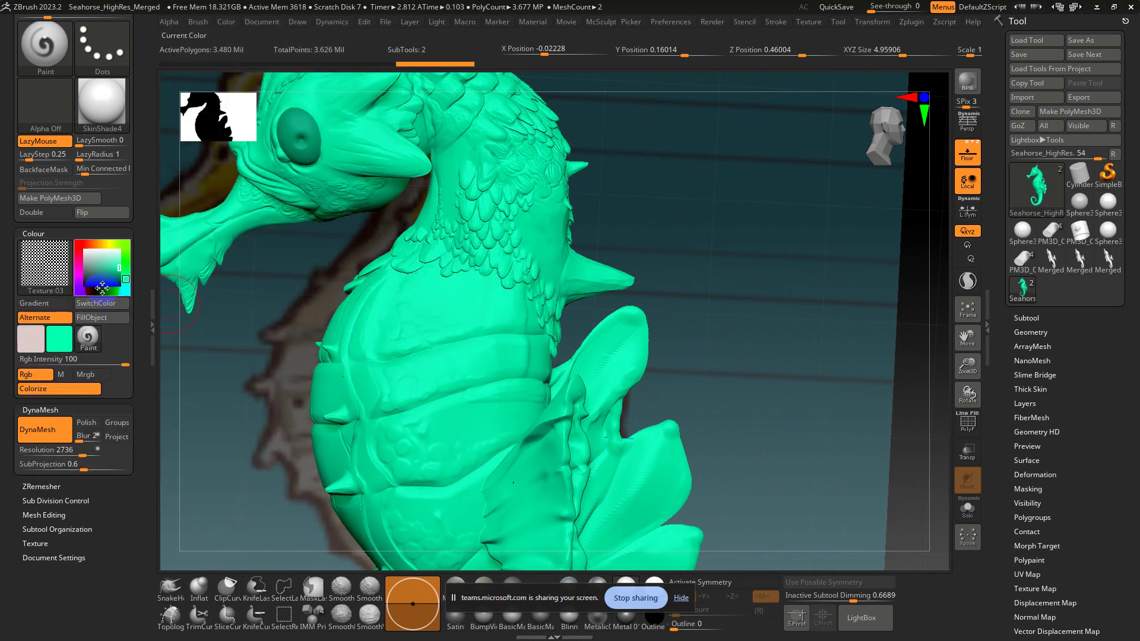
click(102, 47)
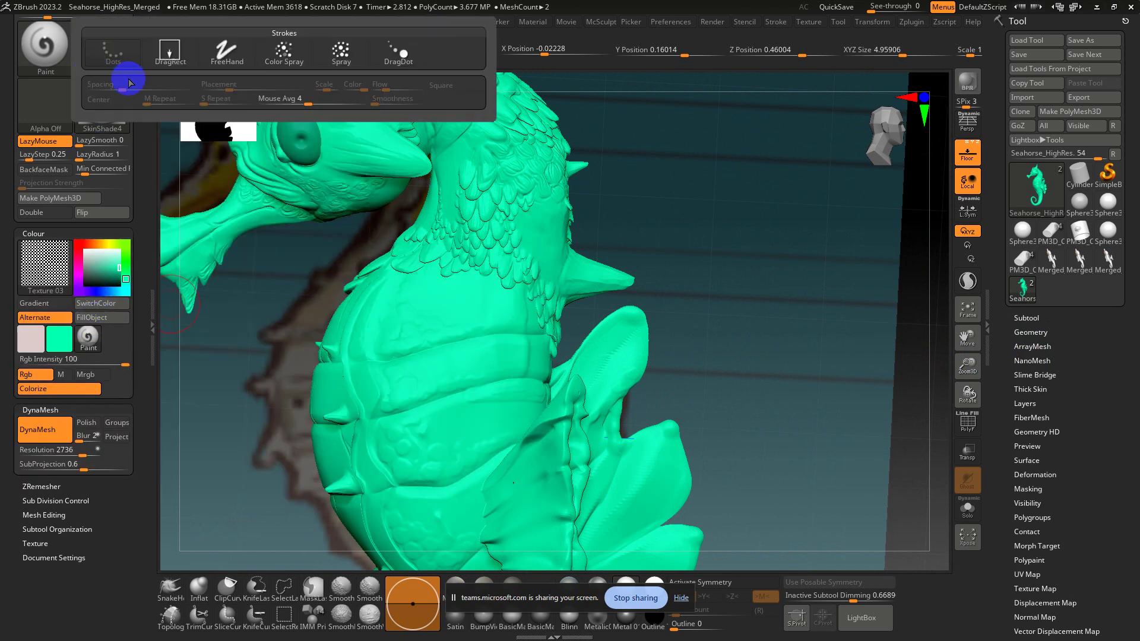
click(170, 59)
drag(425, 338, 485, 469)
scroll(749, 330, up, 5)
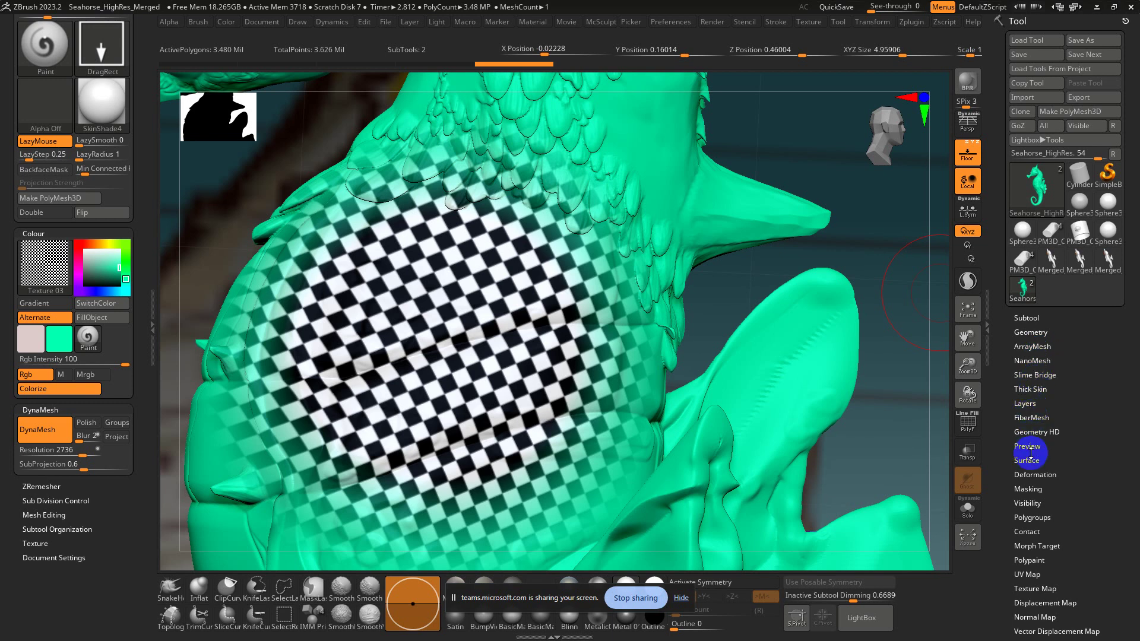
- Mask the seahorse by the intensity of its painted checker pattern
scroll(1094, 344, down, 5)
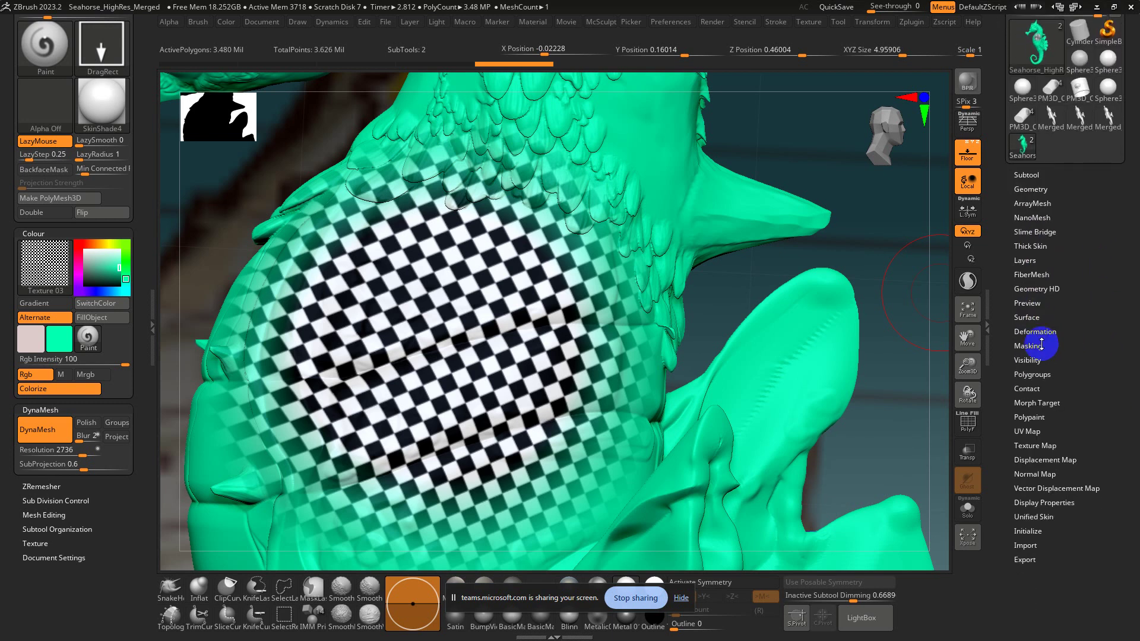
click(1041, 344)
drag(1008, 483, 1026, 441)
click(1040, 443)
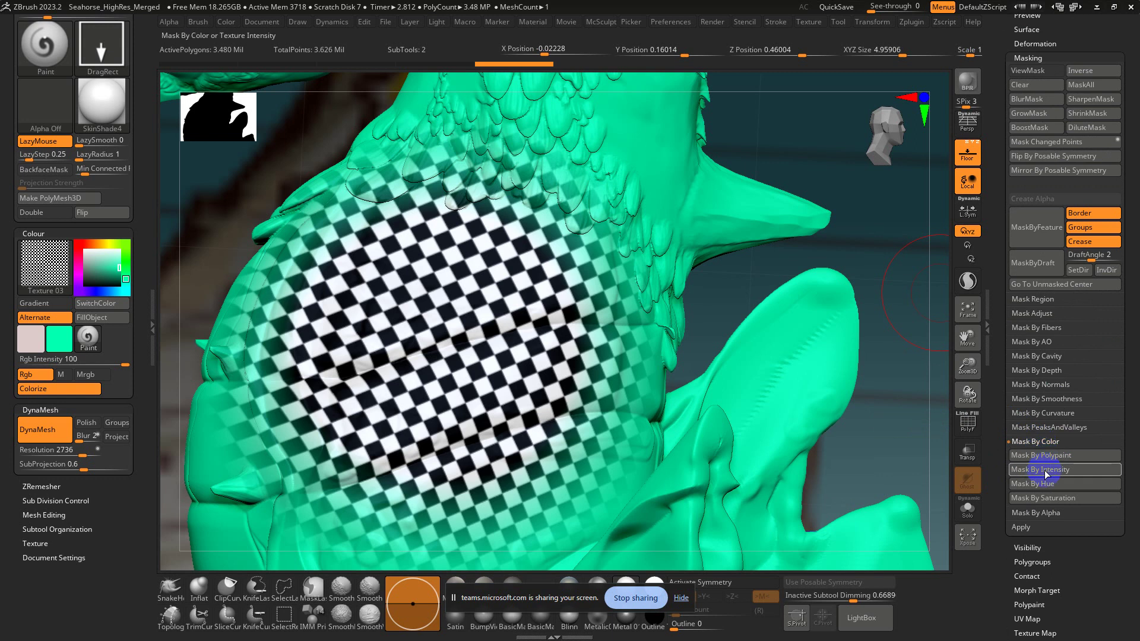
click(1045, 470)
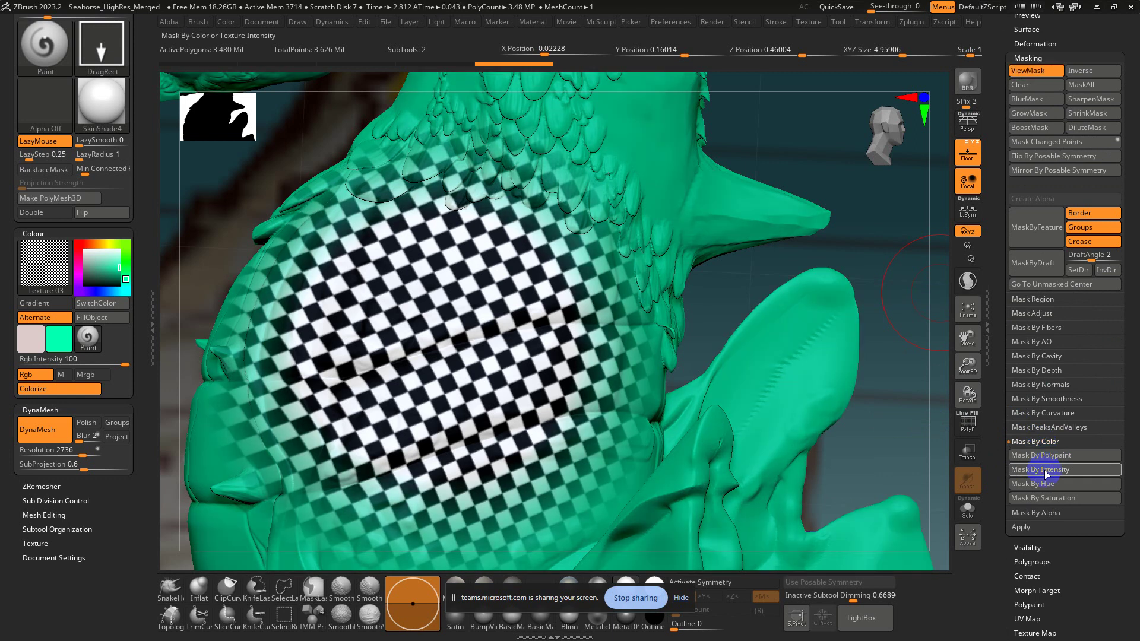
- Apply the Flat Color material and turn off Colorize to examine the checker mask on the belly
click(639, 585)
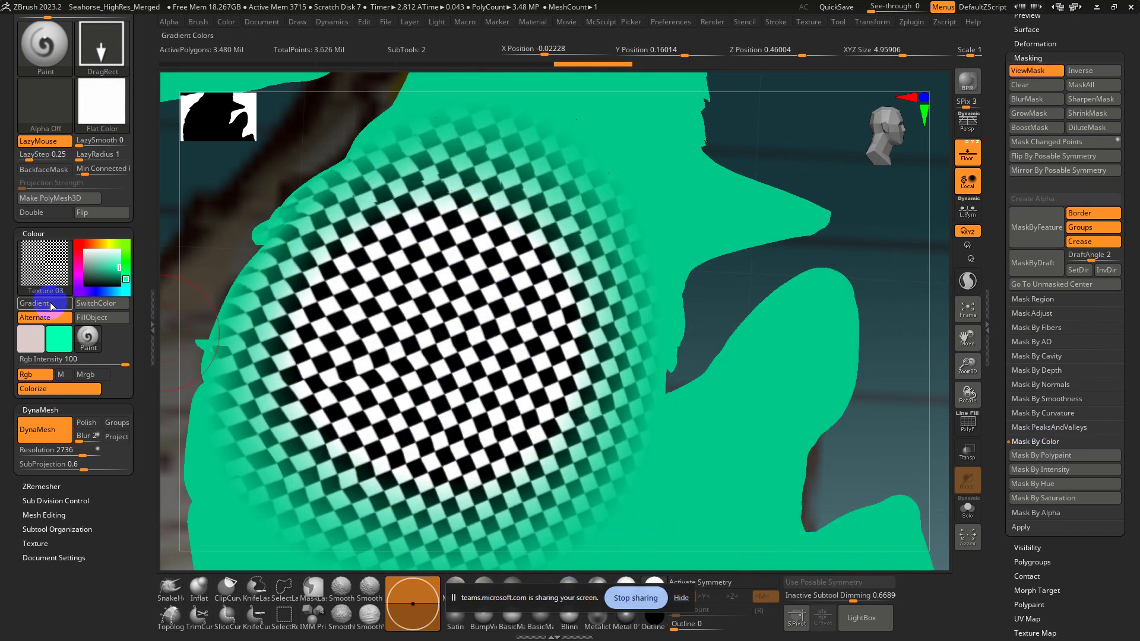
click(54, 390)
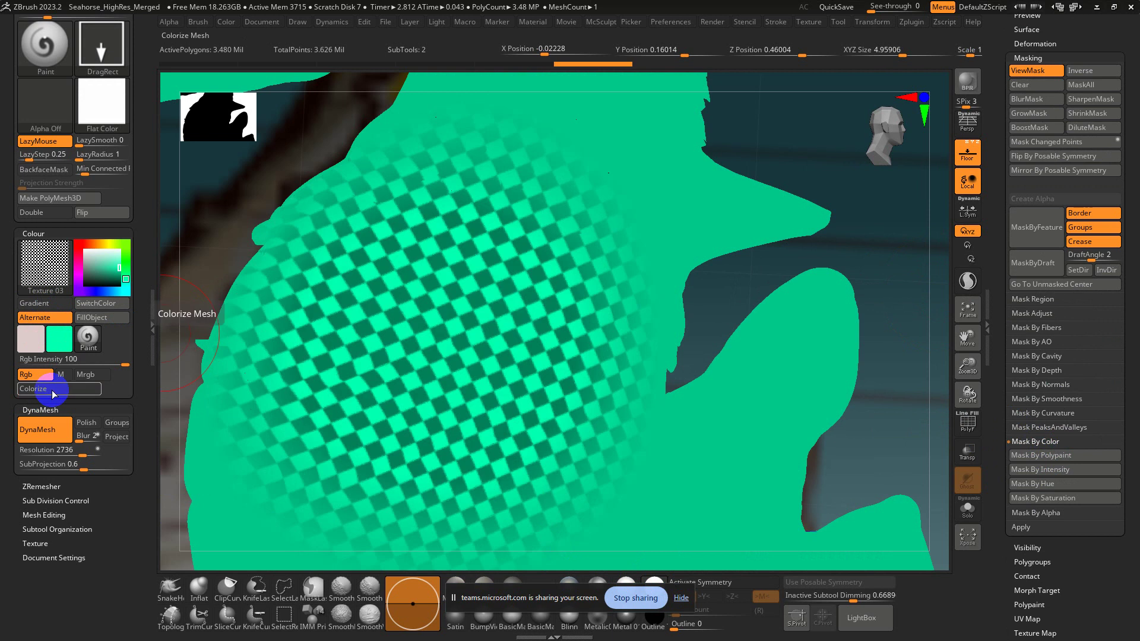
right_drag(237, 389, 380, 353)
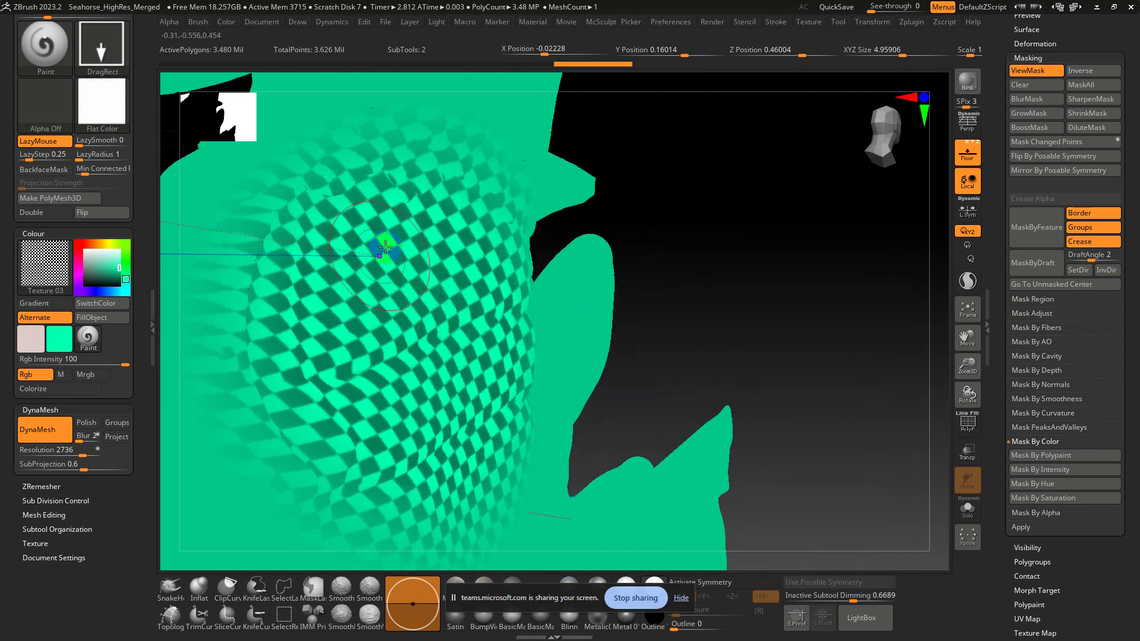
right_drag(386, 246, 419, 517)
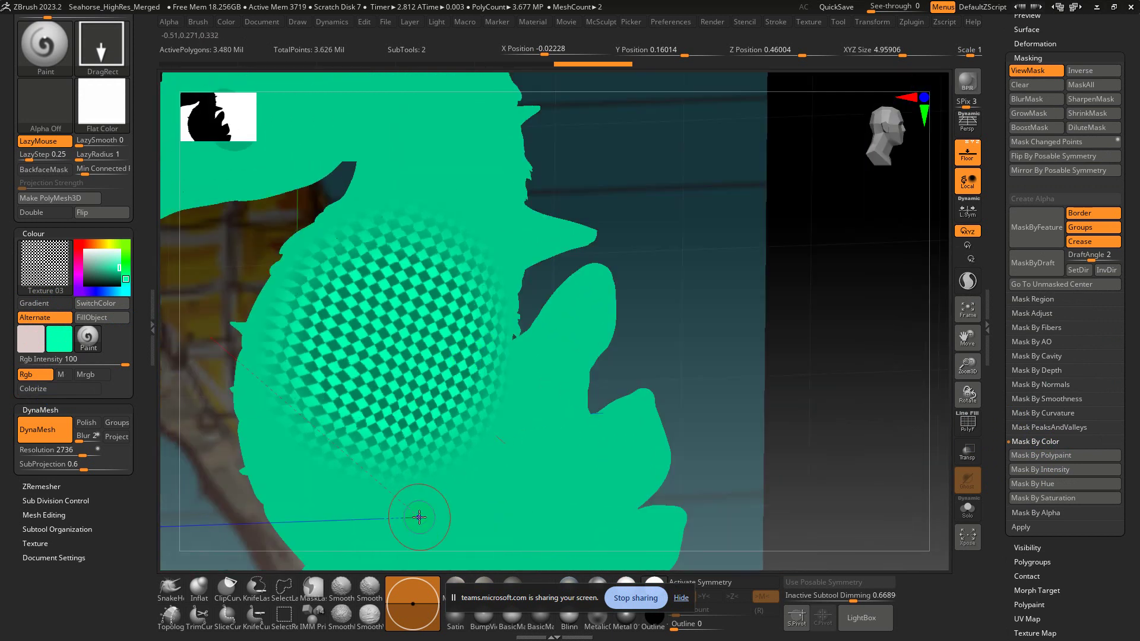
- Sculpt relief through the checker mask on the belly with the Standard brush and switch to the SkinShade4 material
key(ctrl)
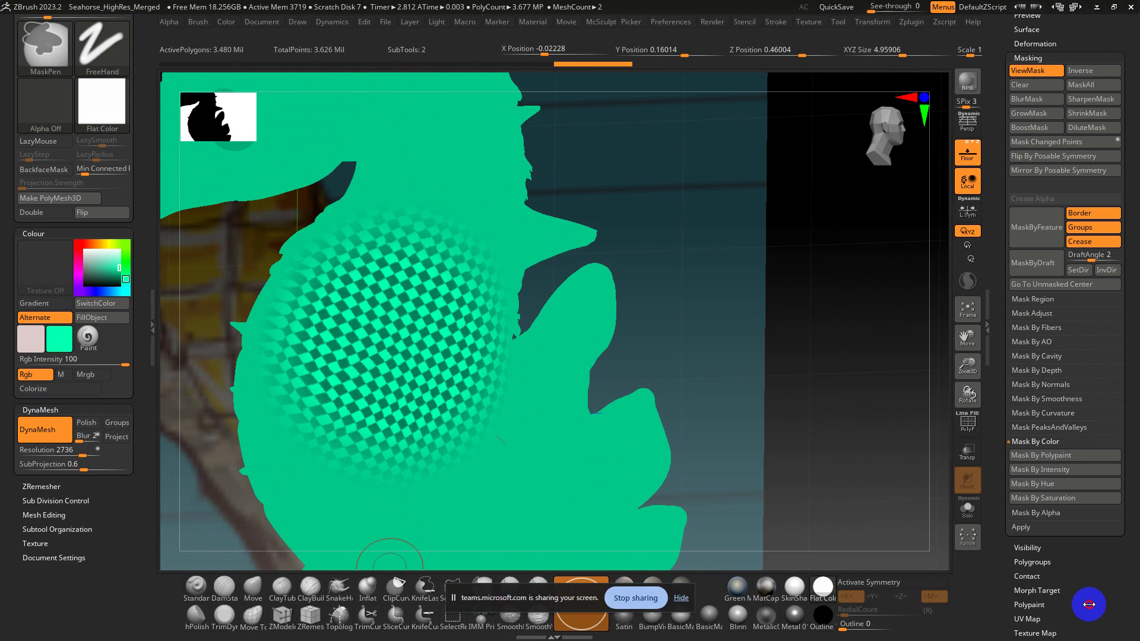
click(187, 585)
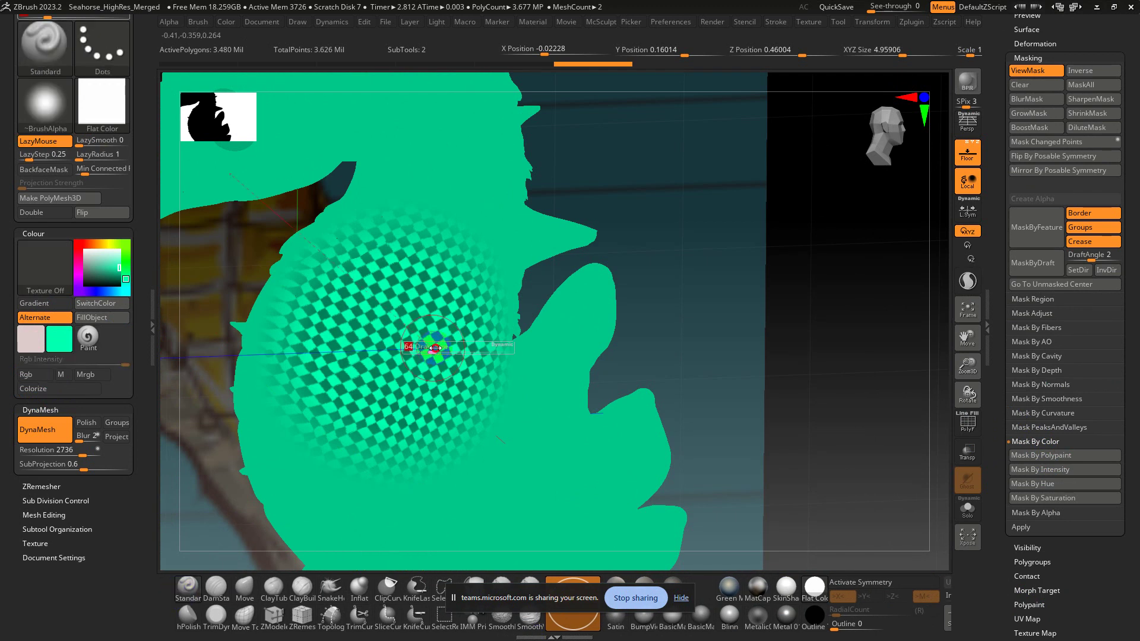
mouse_move(436, 348)
mouse_down()
mouse_move(391, 333)
mouse_move(399, 377)
mouse_up()
key(shift+f)
mouse_move(409, 380)
right_down()
mouse_move(510, 391)
mouse_move(582, 315)
mouse_move(542, 427)
right_up()
key(shift+f)
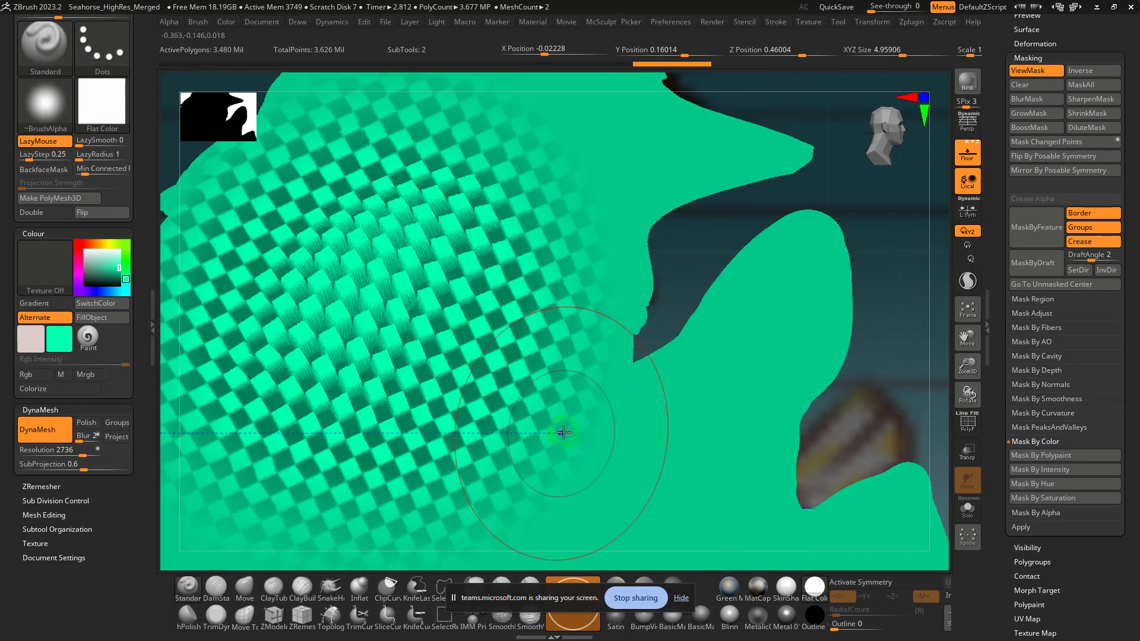
click(785, 586)
ctrl+right_drag(653, 415, 506, 334)
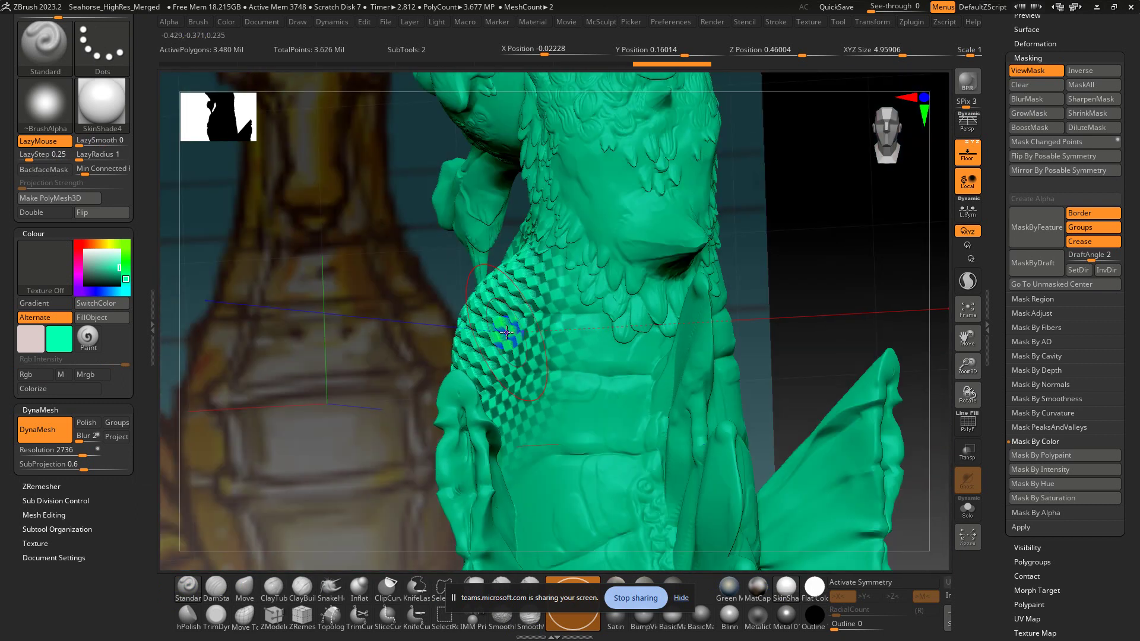
- Undo the sculpted relief, the checker mask and the checker pattern painted on the seahorse's belly
key(ctrl+z)
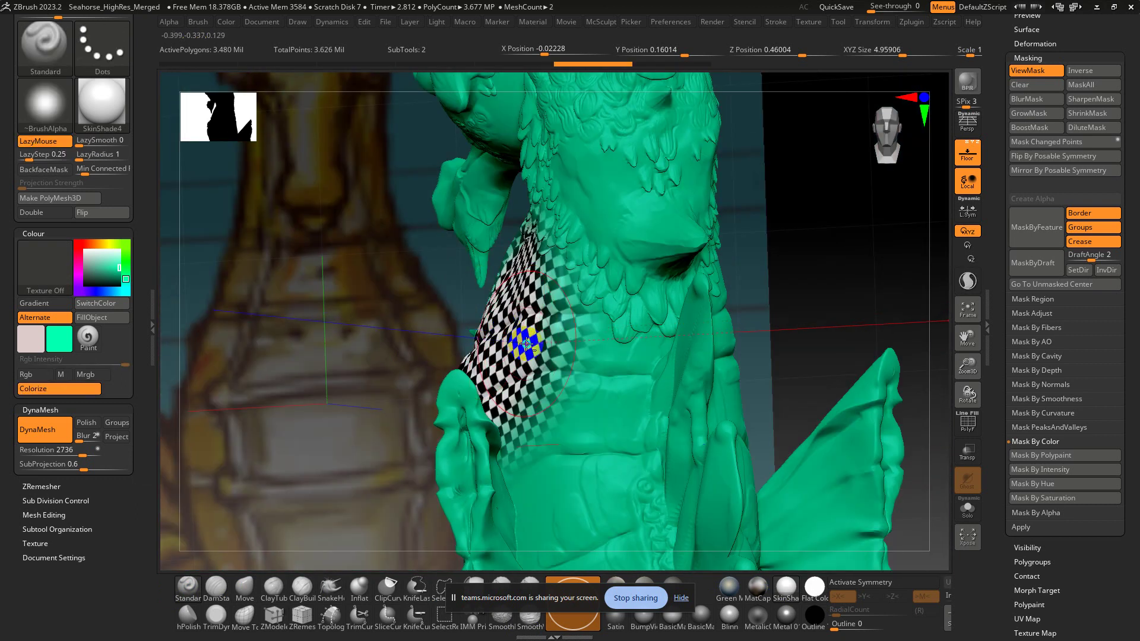
mouse_move(528, 339)
ctrl+right_down()
mouse_move(497, 299)
mouse_move(538, 310)
ctrl+right_up()
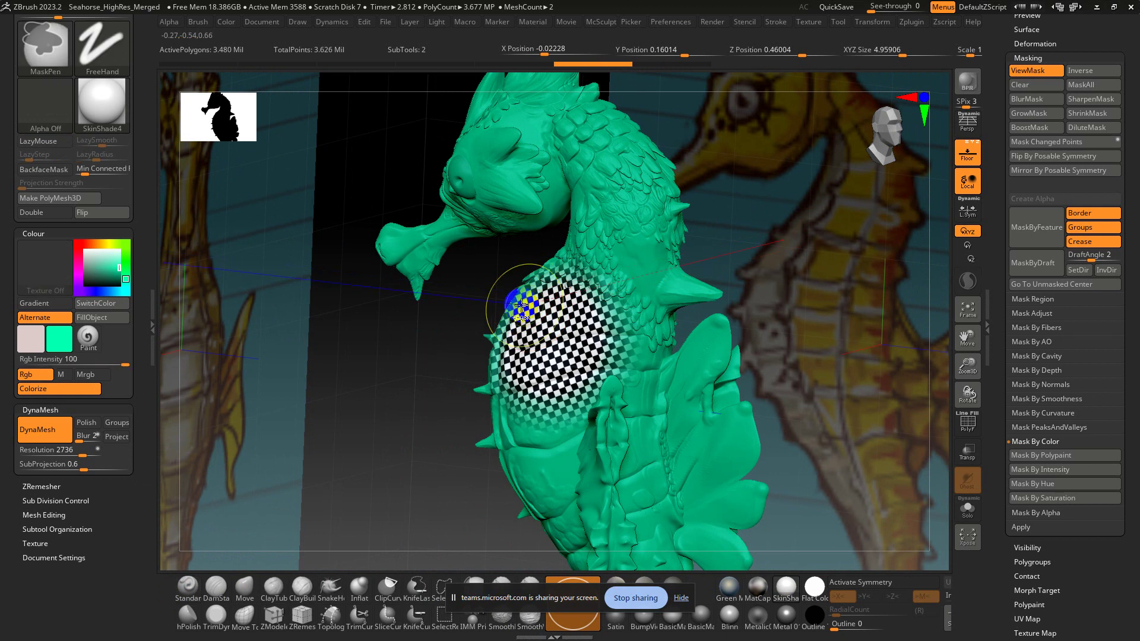
key(ctrl+h)
mouse_move(598, 345)
right_down()
mouse_move(629, 333)
mouse_move(590, 364)
right_up()
alt+right_drag(592, 297, 566, 383)
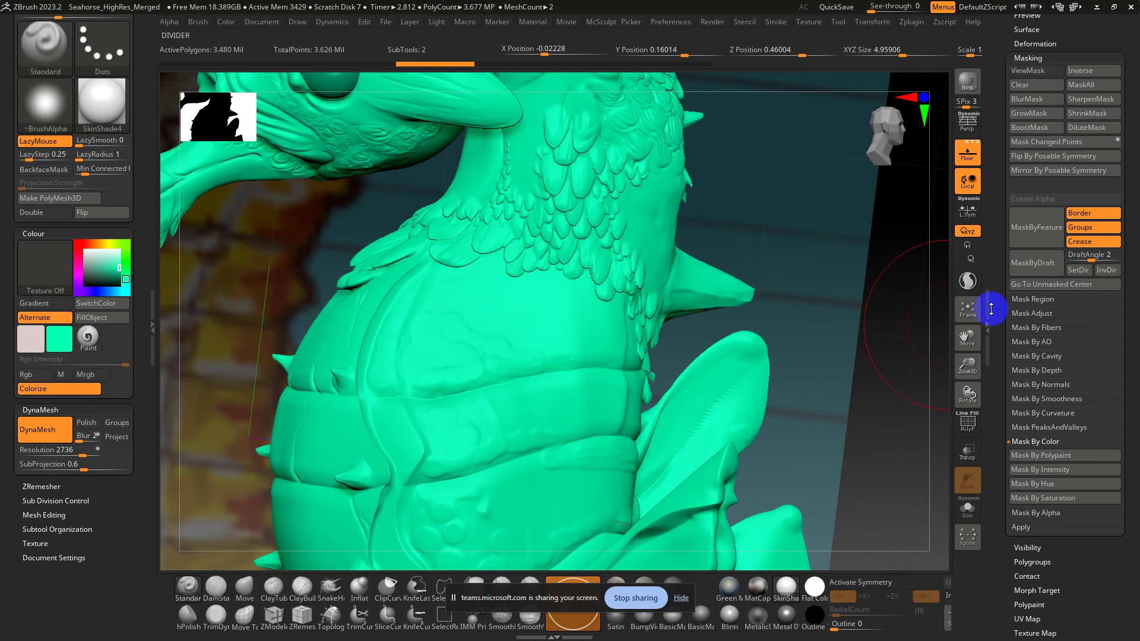
ctrl+right_drag(719, 341, 672, 220)
mouse_move(672, 238)
shift+right_down()
mouse_move(672, 298)
mouse_move(669, 278)
shift+right_up()
ctrl+right_drag(686, 320, 825, 394)
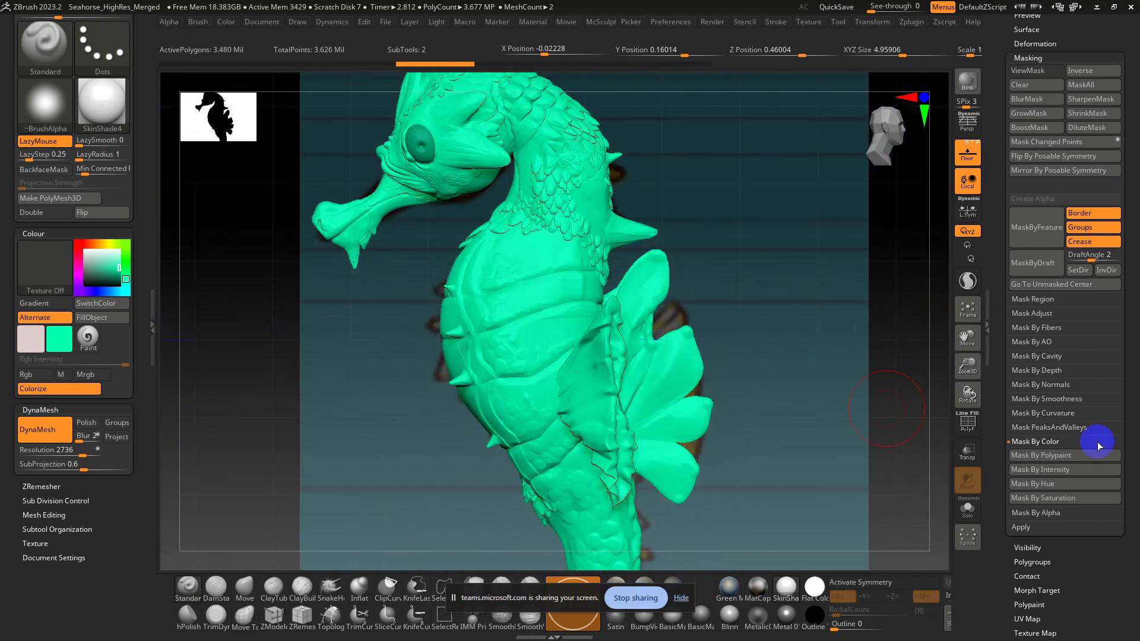
- Set the Standard brush to the Color Spray stroke with Texture 25
click(111, 44)
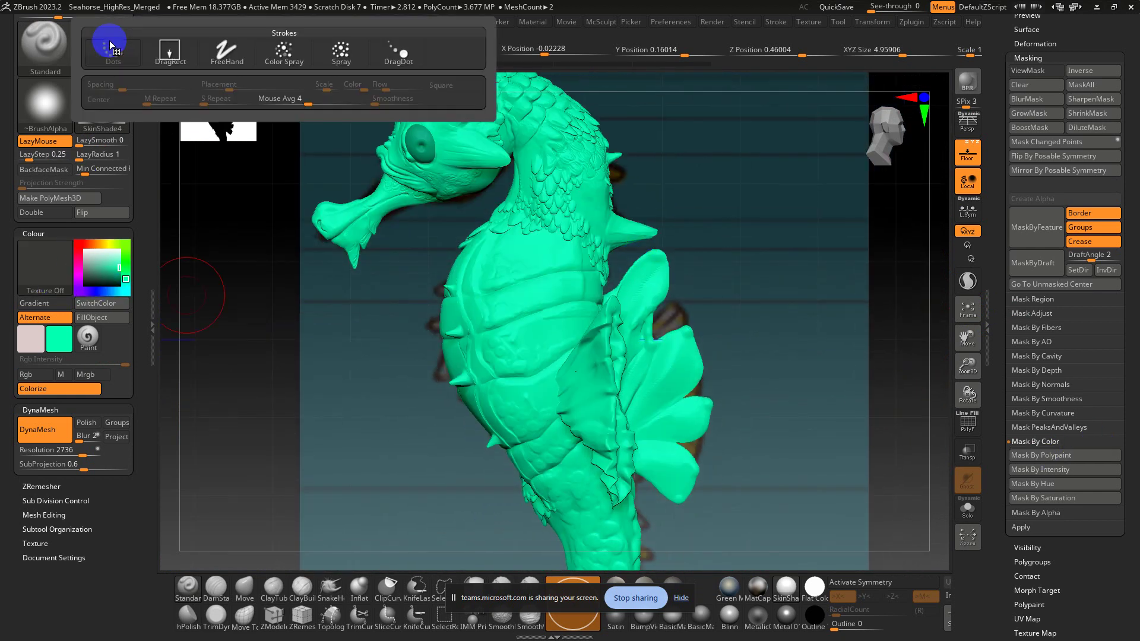
click(270, 57)
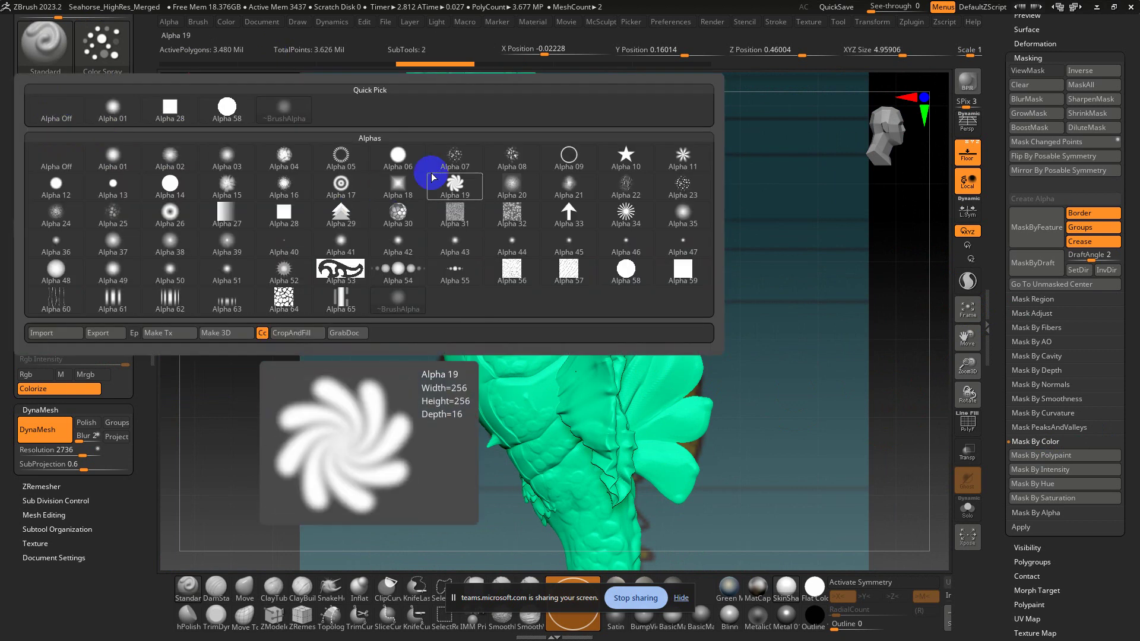
click(34, 264)
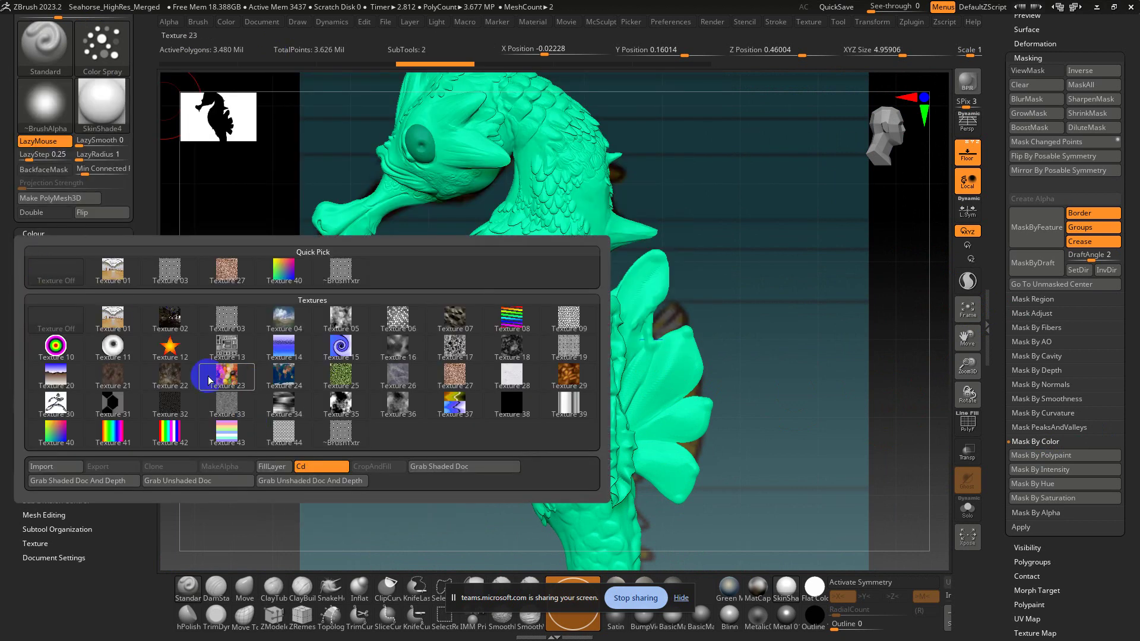
click(340, 376)
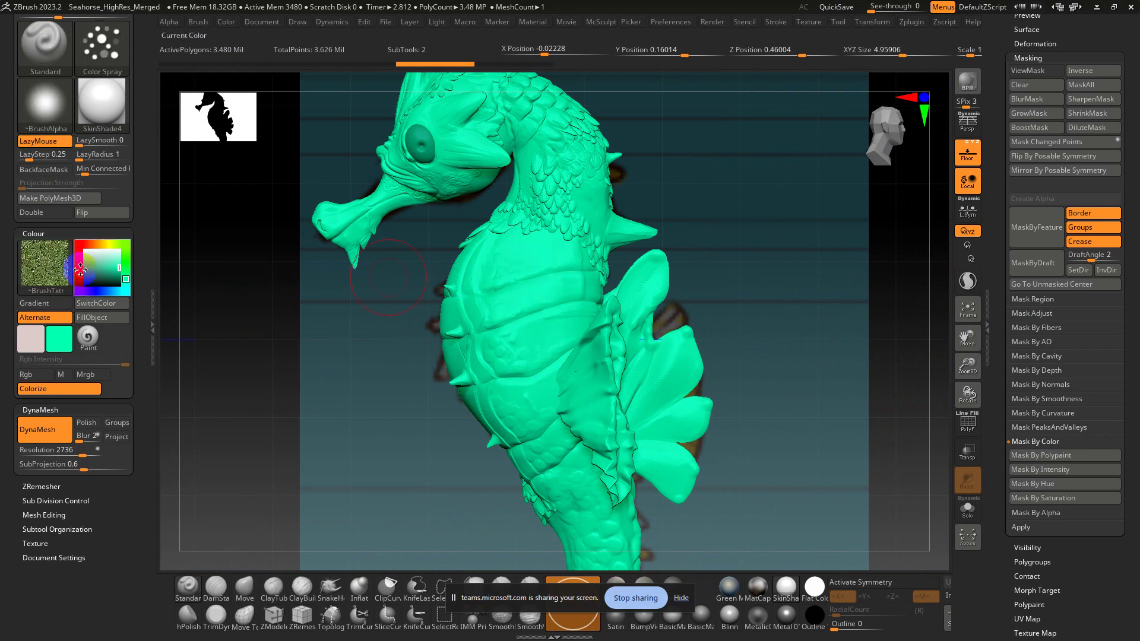
- Paint Texture 25 over the side of the seahorse's belly with the Paint brush and Color Spray stroke
click(86, 336)
click(103, 40)
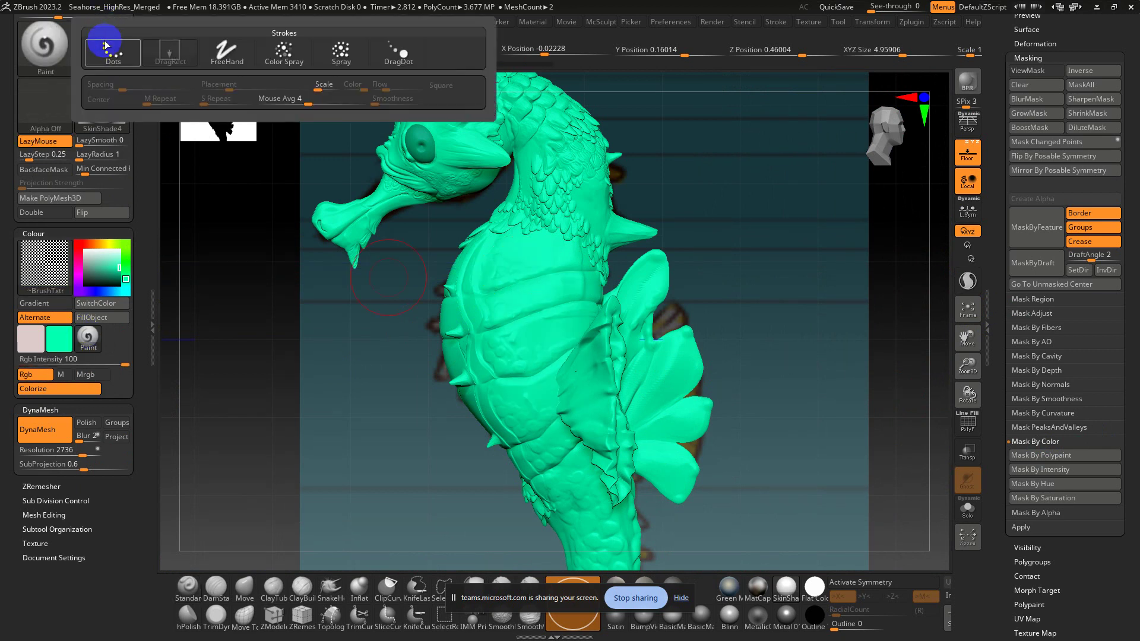
click(262, 50)
click(45, 284)
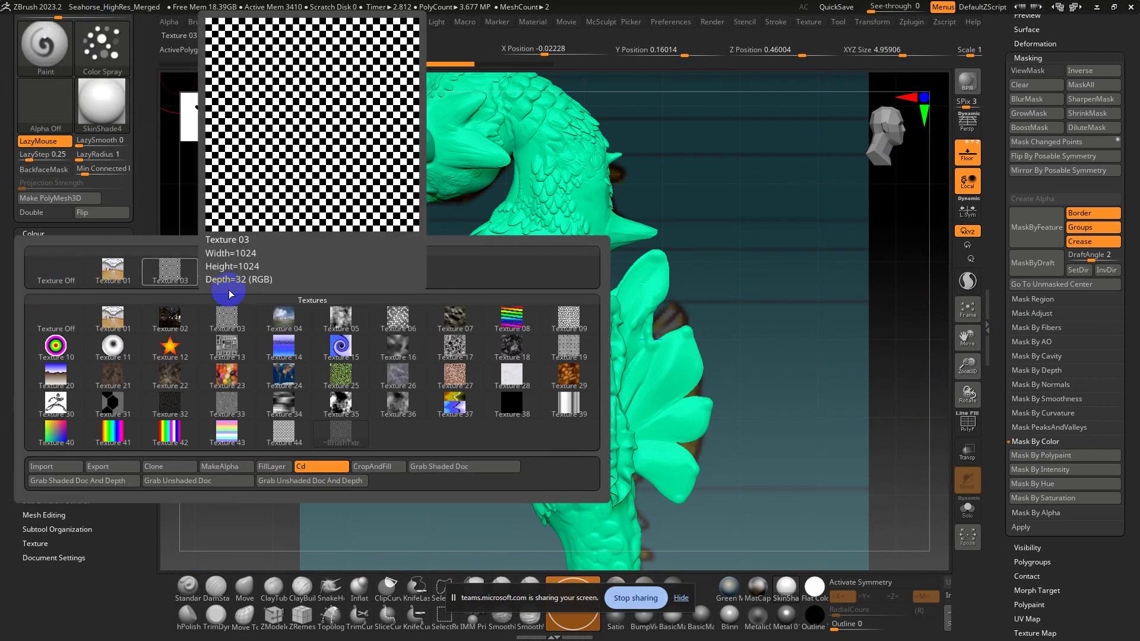
click(224, 265)
mouse_move(510, 304)
mouse_down()
mouse_move(519, 360)
mouse_move(551, 398)
mouse_up()
ctrl+right_drag(552, 338, 604, 440)
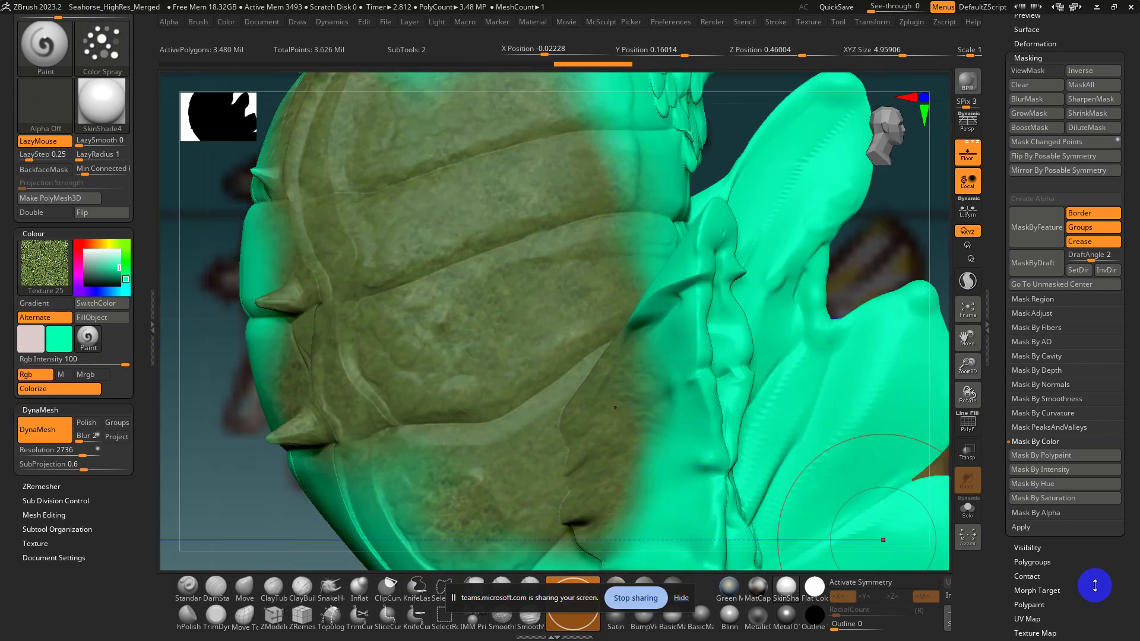
- Mask the seahorse by color intensity, then apply Flat Color and turn off Colorize to examine the mask on the belly
click(1056, 469)
click(812, 591)
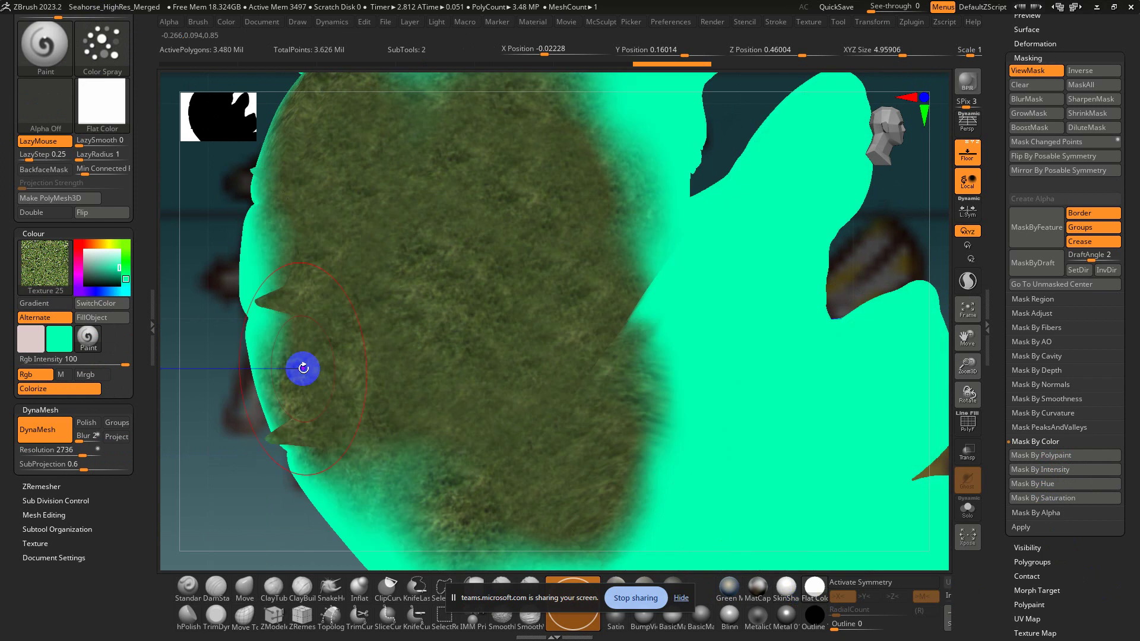
click(77, 389)
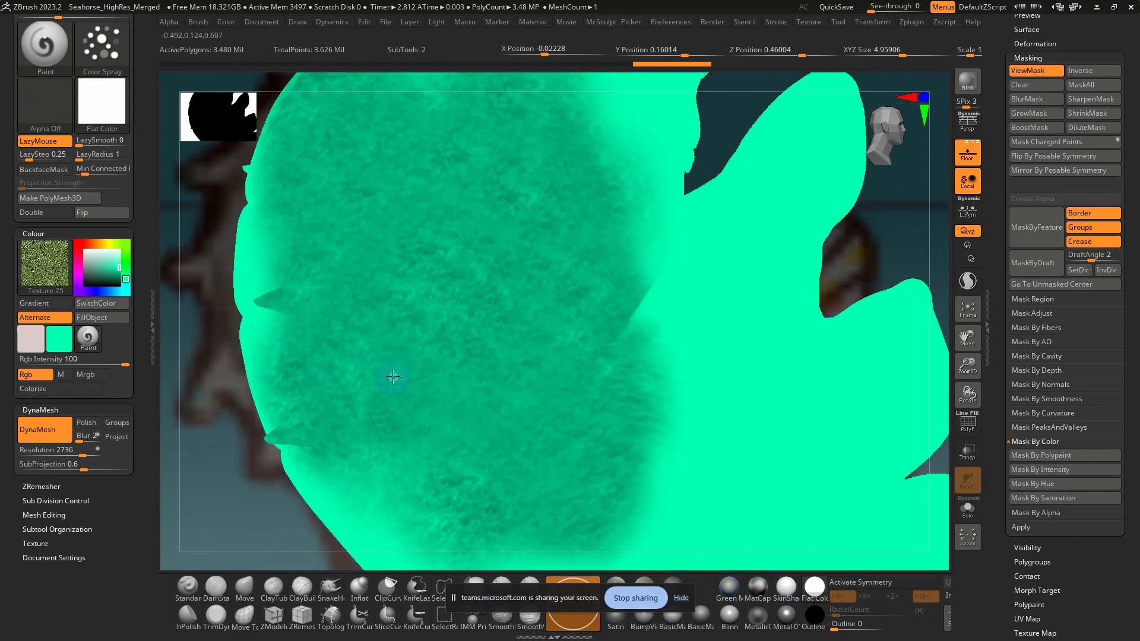
drag(390, 377, 463, 330)
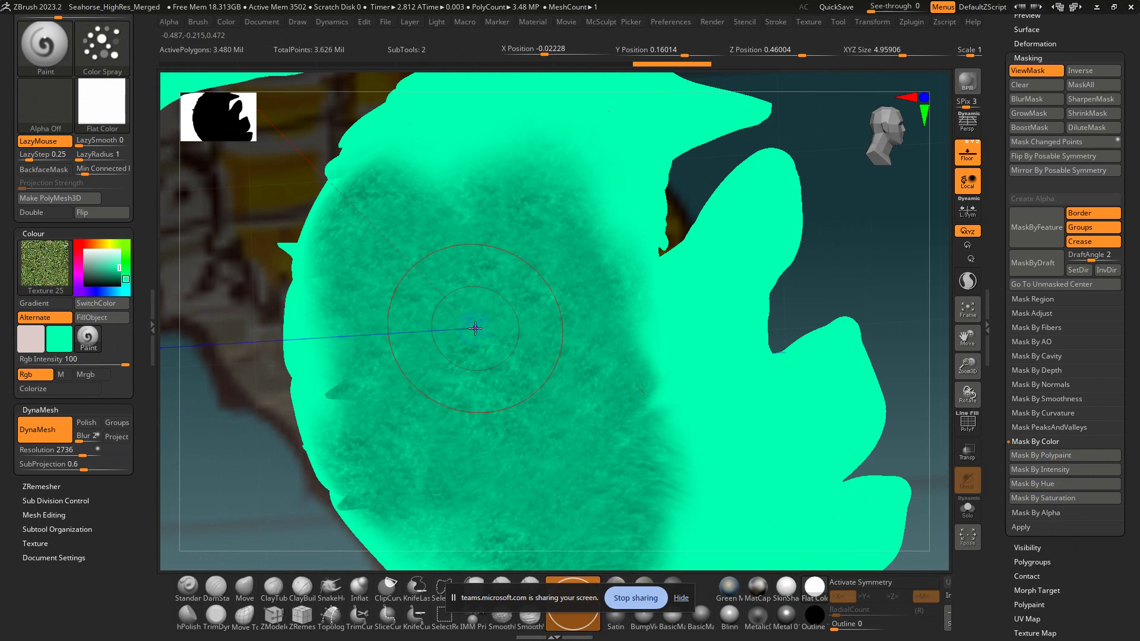
- Sculpt relief through the belly mask using the Standard brush with FreeHand stroke, Texture Off and the SkinShade4 material
click(191, 588)
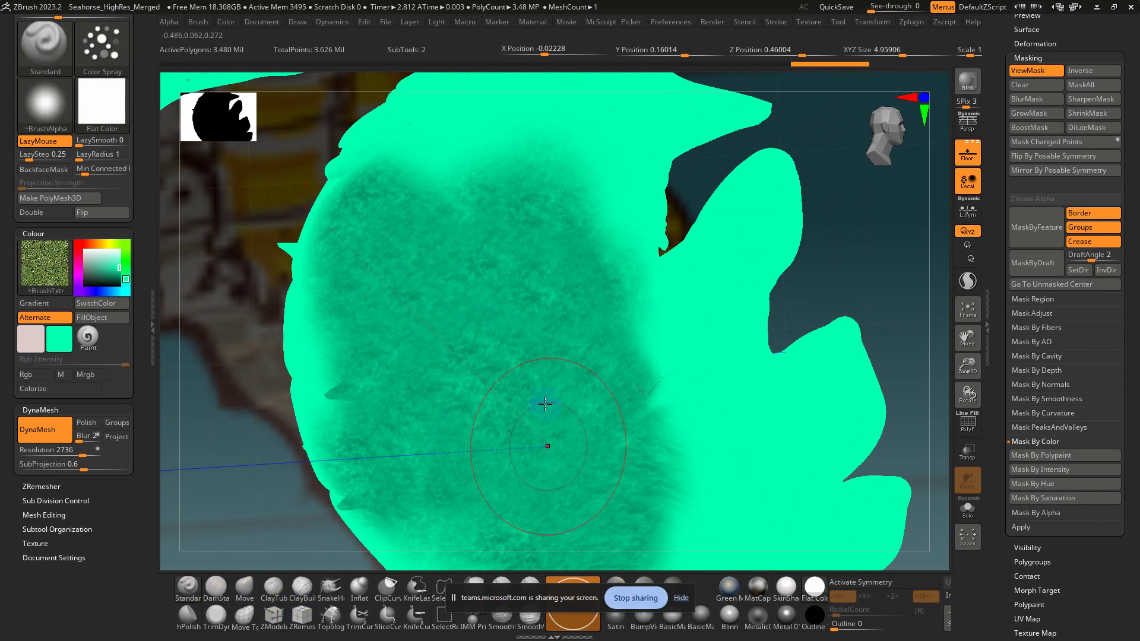
click(110, 62)
click(226, 53)
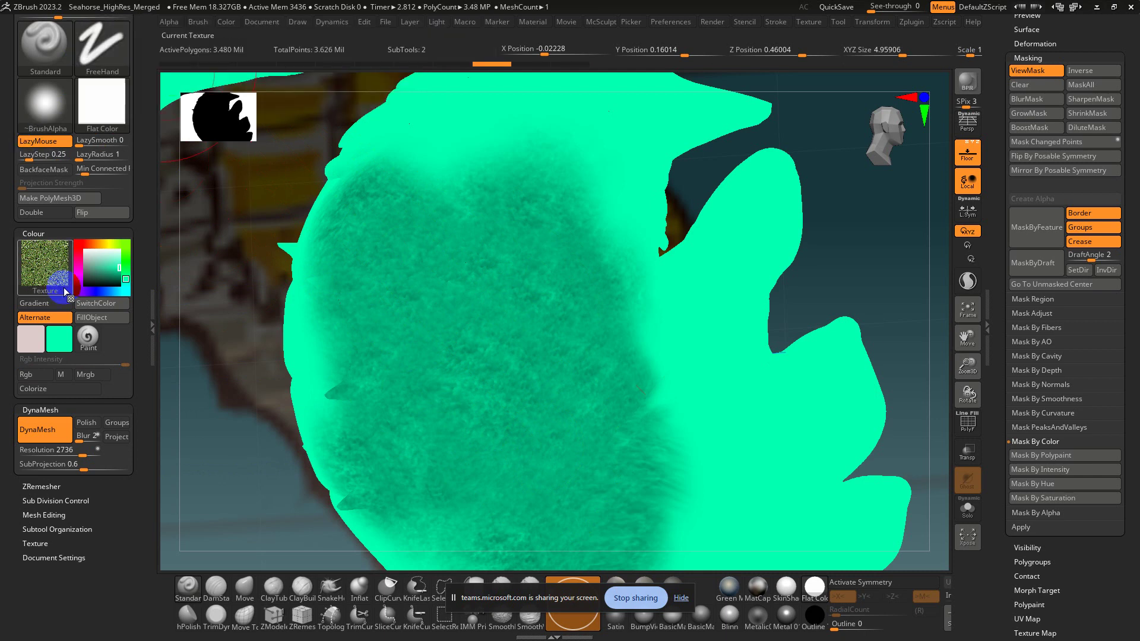
click(47, 268)
click(52, 273)
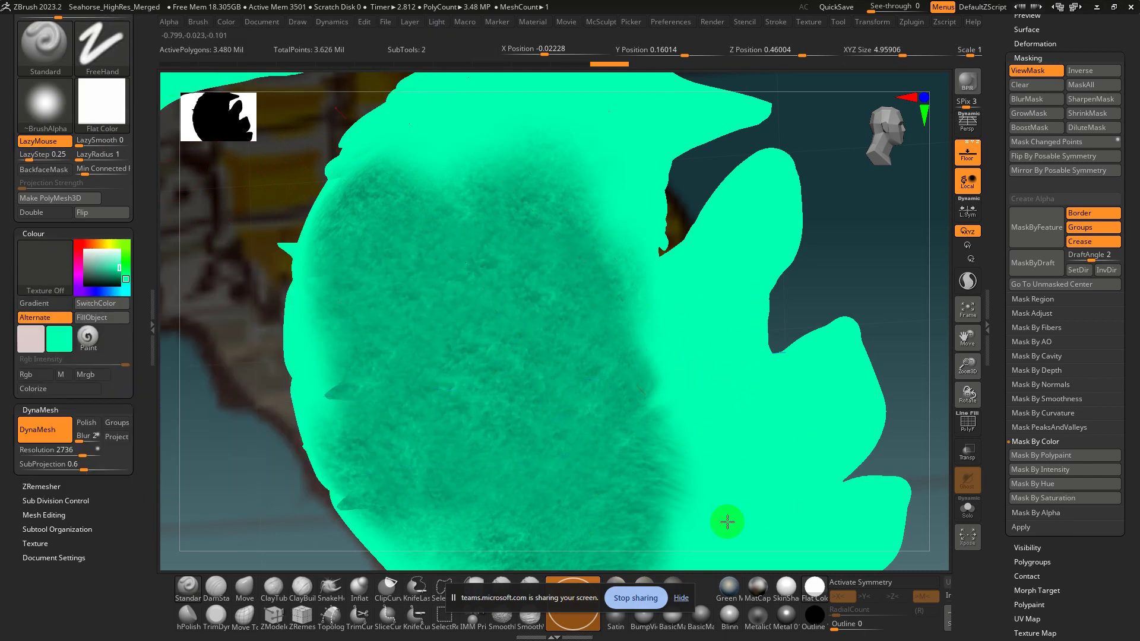
click(782, 590)
mouse_move(592, 396)
ctrl+right_down()
mouse_move(542, 320)
mouse_move(605, 326)
ctrl+right_up()
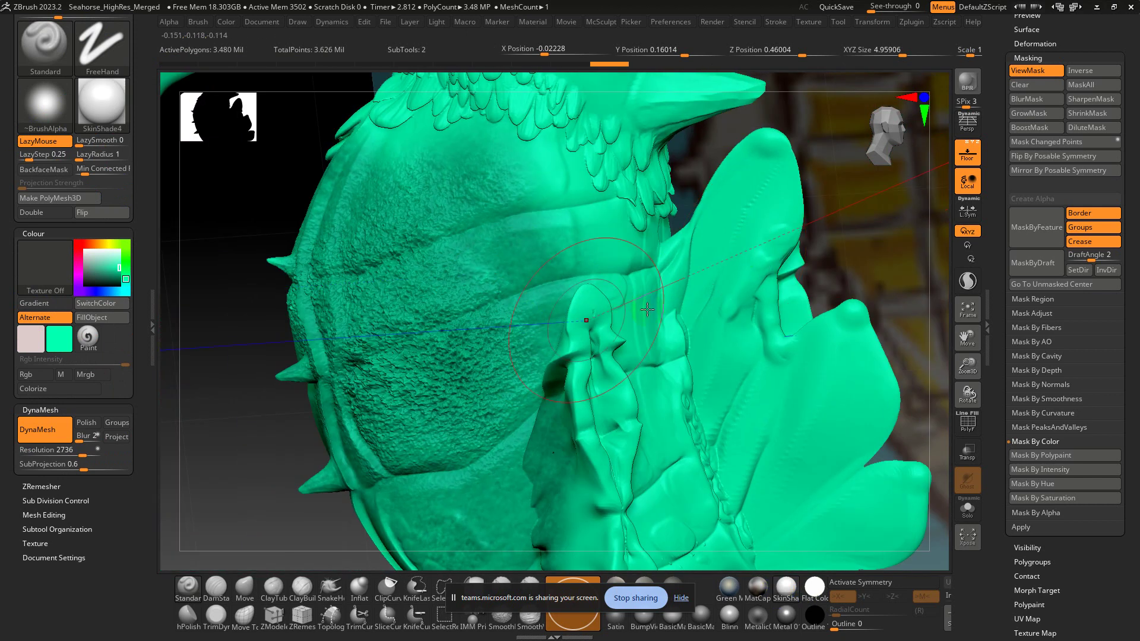
- Clear the mask and turn on Colorize to examine the sculpted and painted belly
ctrl+click(872, 204)
ctrl+drag(871, 203, 860, 235)
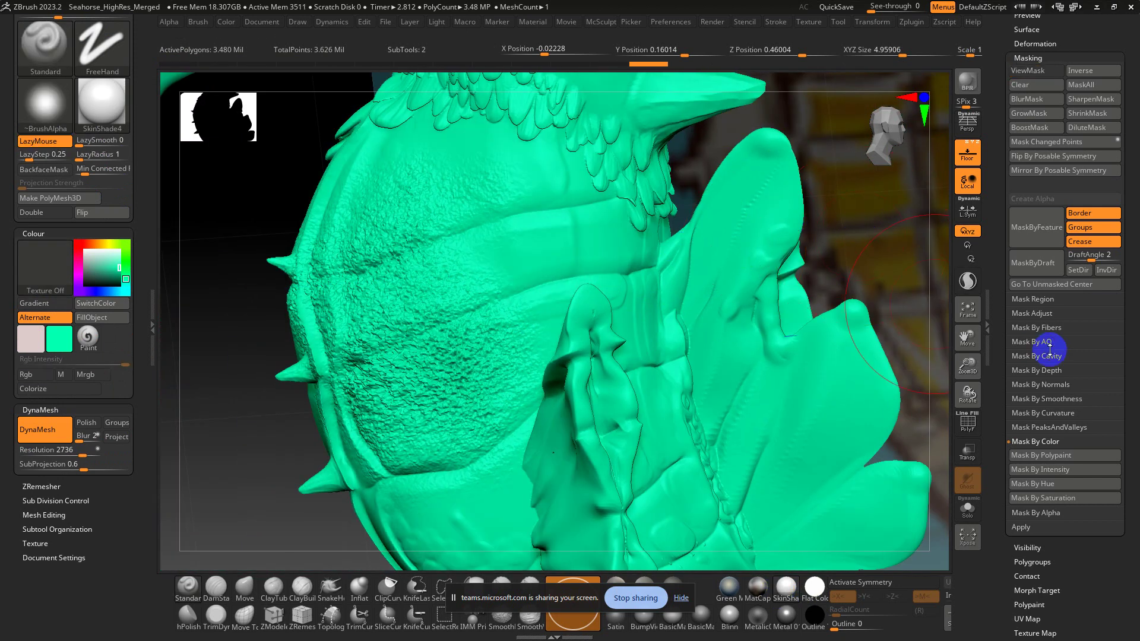
click(40, 389)
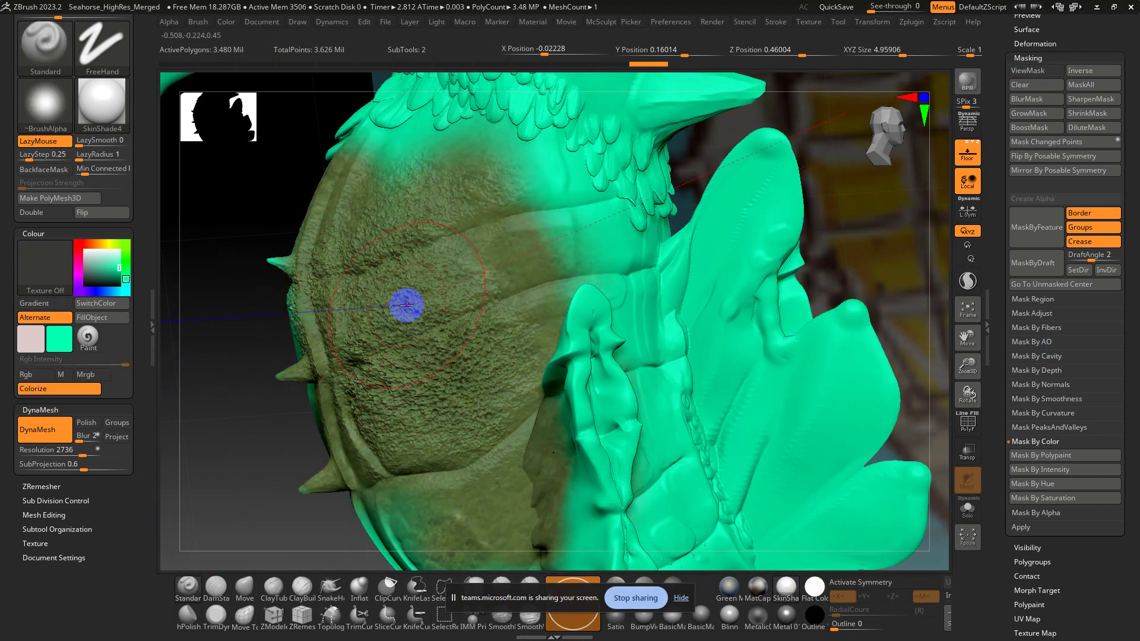
mouse_move(410, 308)
right_down()
mouse_move(460, 336)
mouse_move(435, 446)
mouse_move(394, 390)
mouse_move(382, 323)
right_up()
ctrl+right_drag(504, 356, 737, 420)
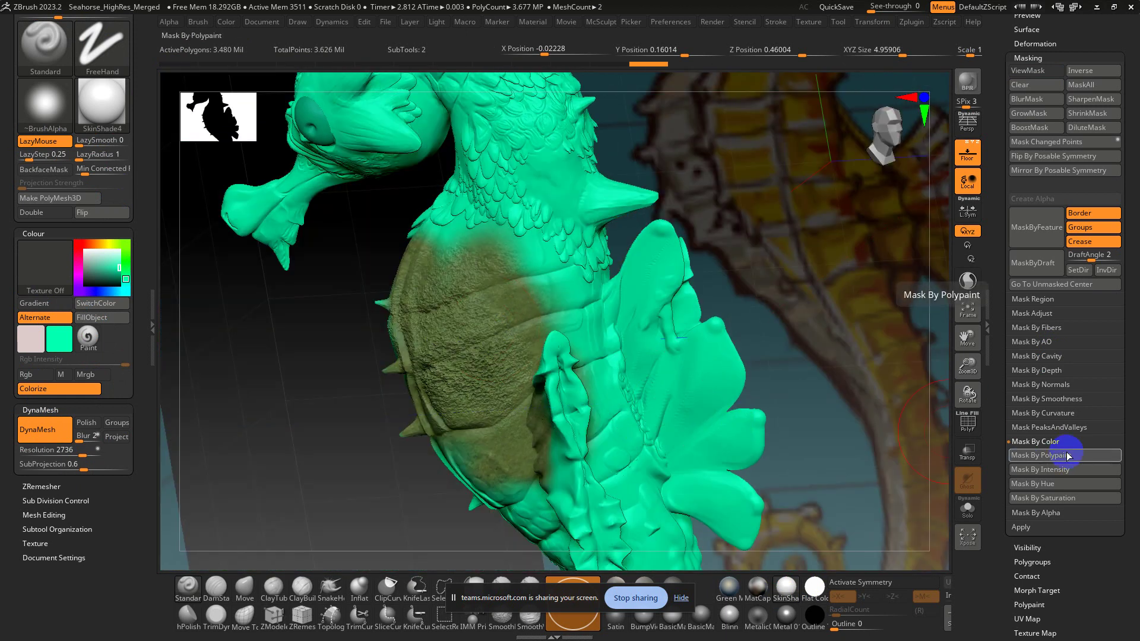
- Try masking the seahorse by color saturation and hue, undoing each mask
click(1050, 500)
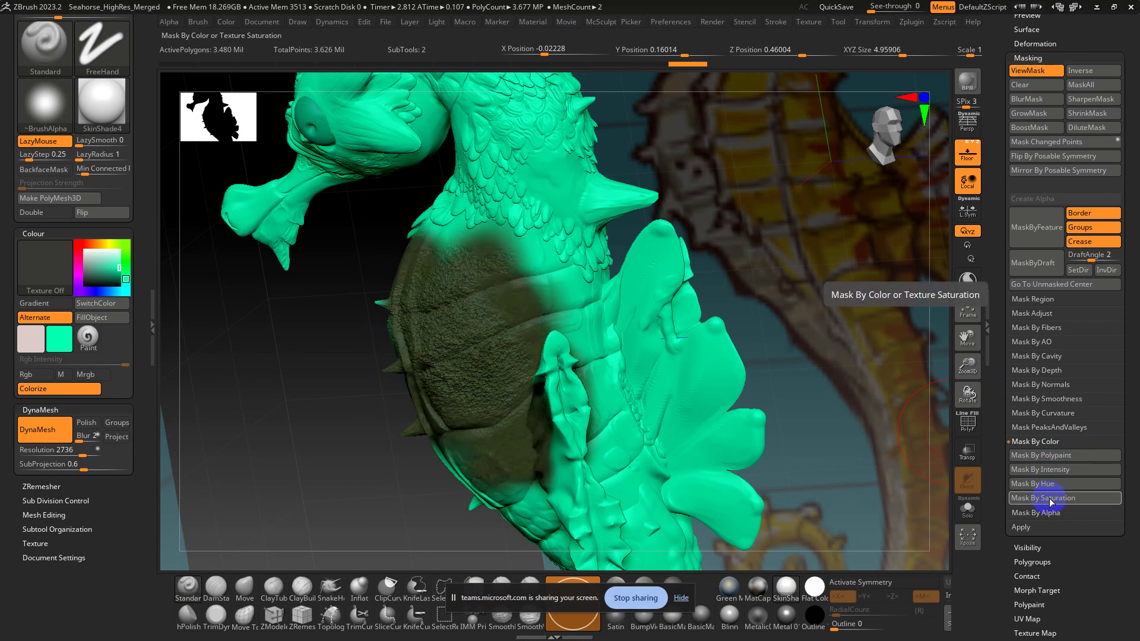
key(ctrl+z)
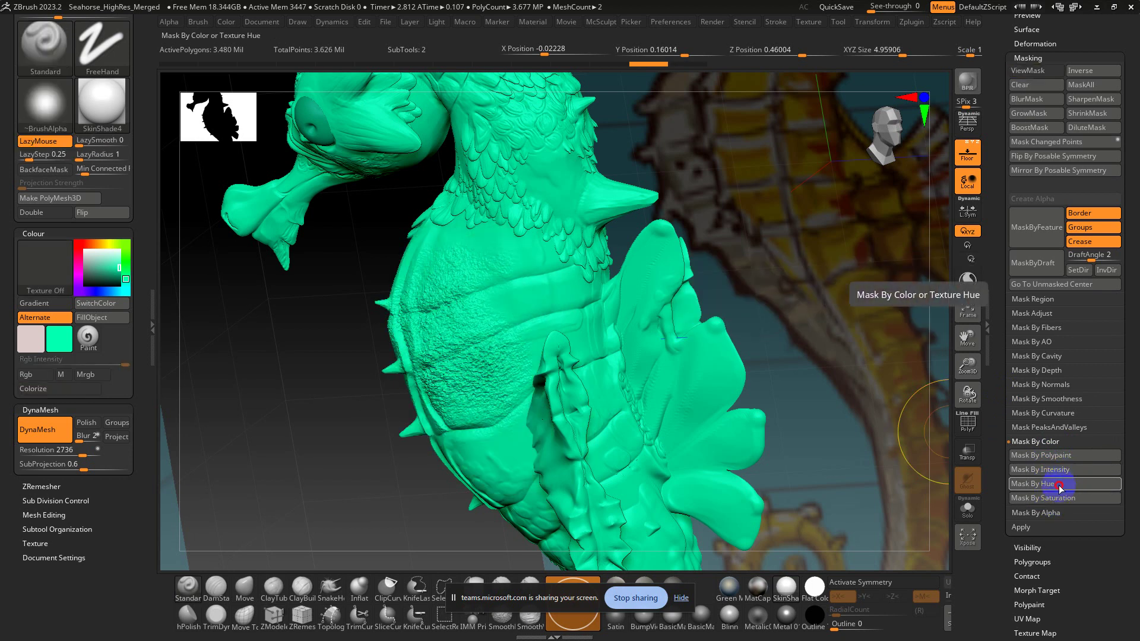
click(1067, 475)
key(ctrl+z)
- Examine the Mask By Polypaint options, turn on the first color slot and cancel the dialog
click(1058, 456)
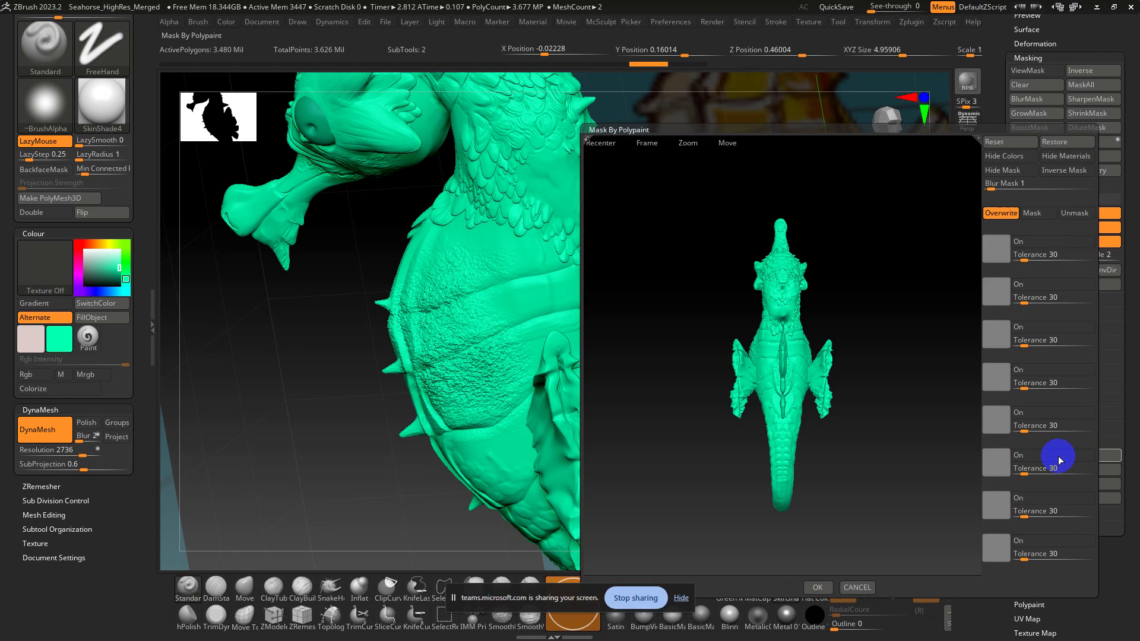
mouse_move(873, 300)
mouse_down()
mouse_move(824, 331)
mouse_move(864, 321)
mouse_up()
click(1021, 254)
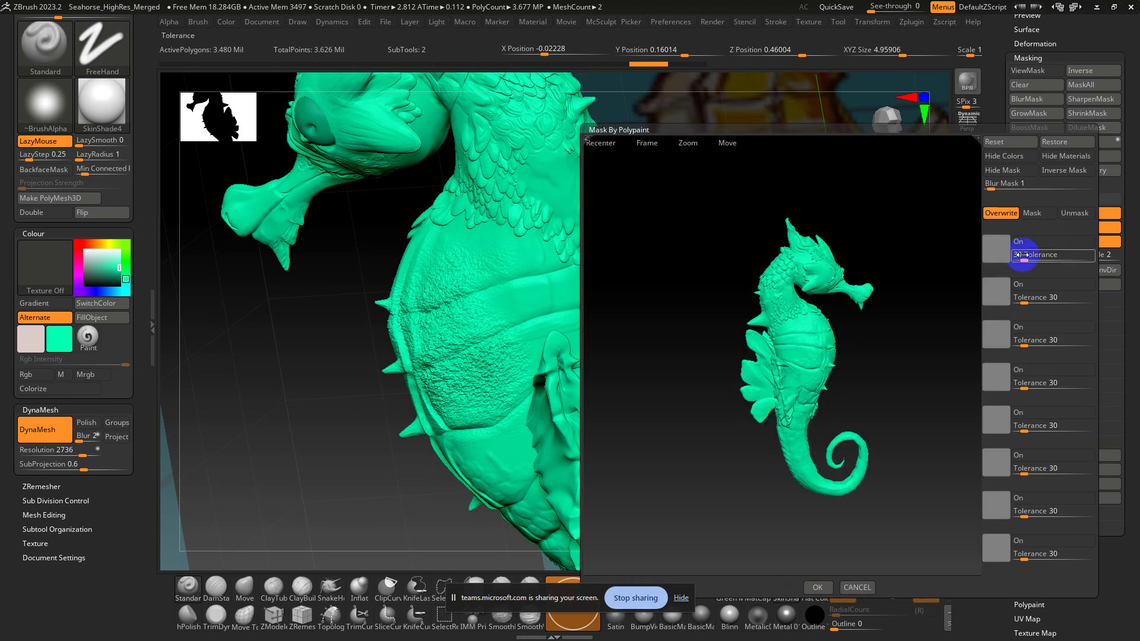
click(1032, 242)
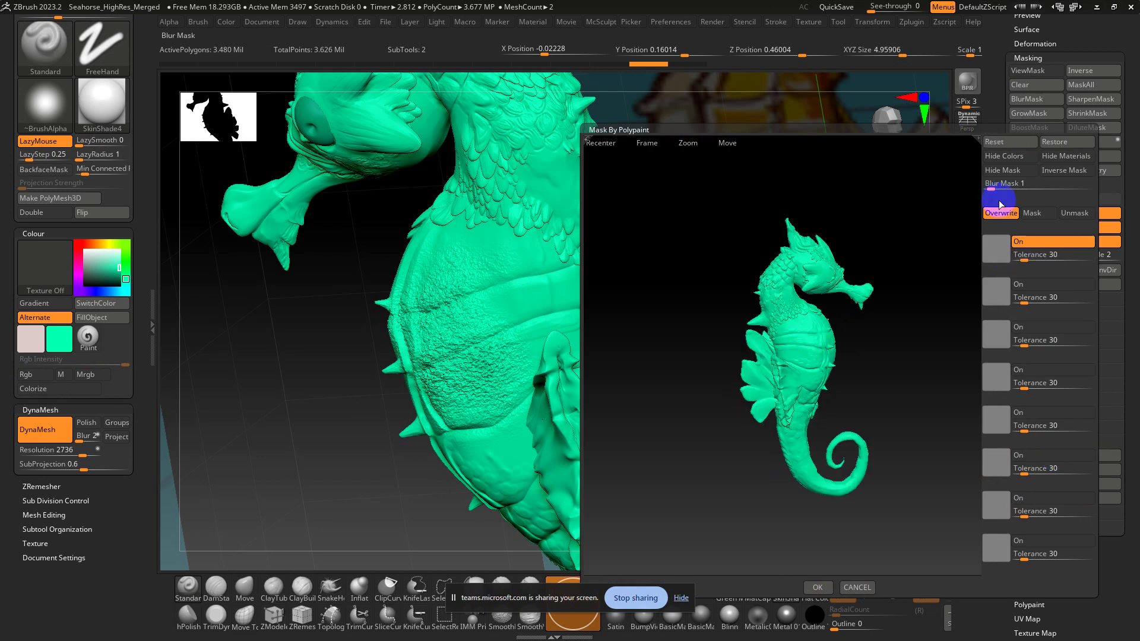
click(859, 588)
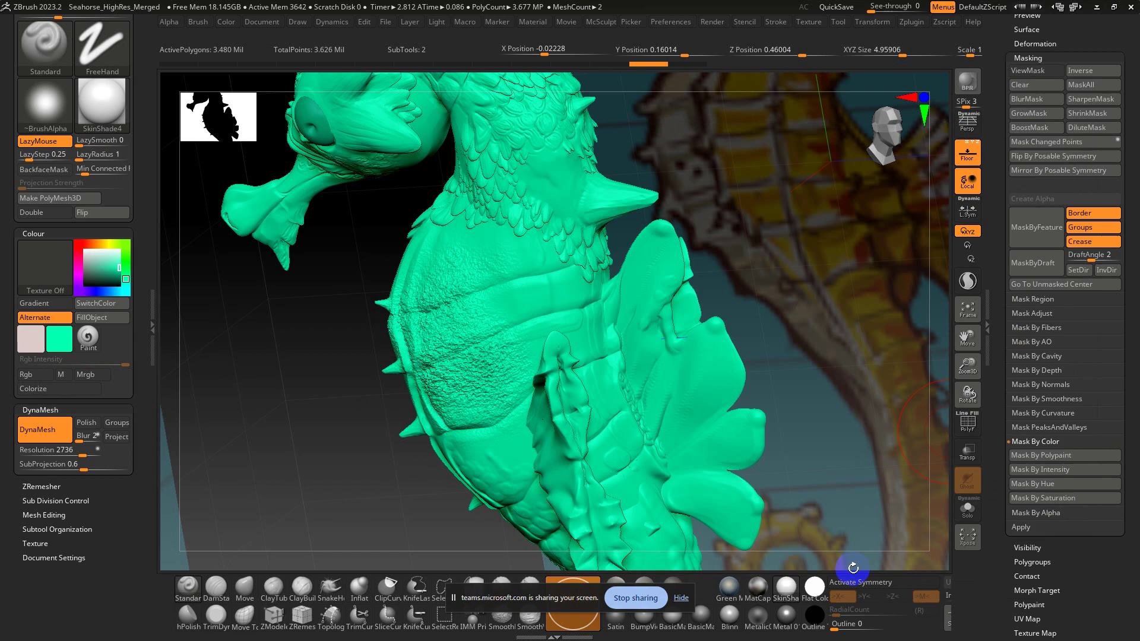
drag(807, 402, 741, 385)
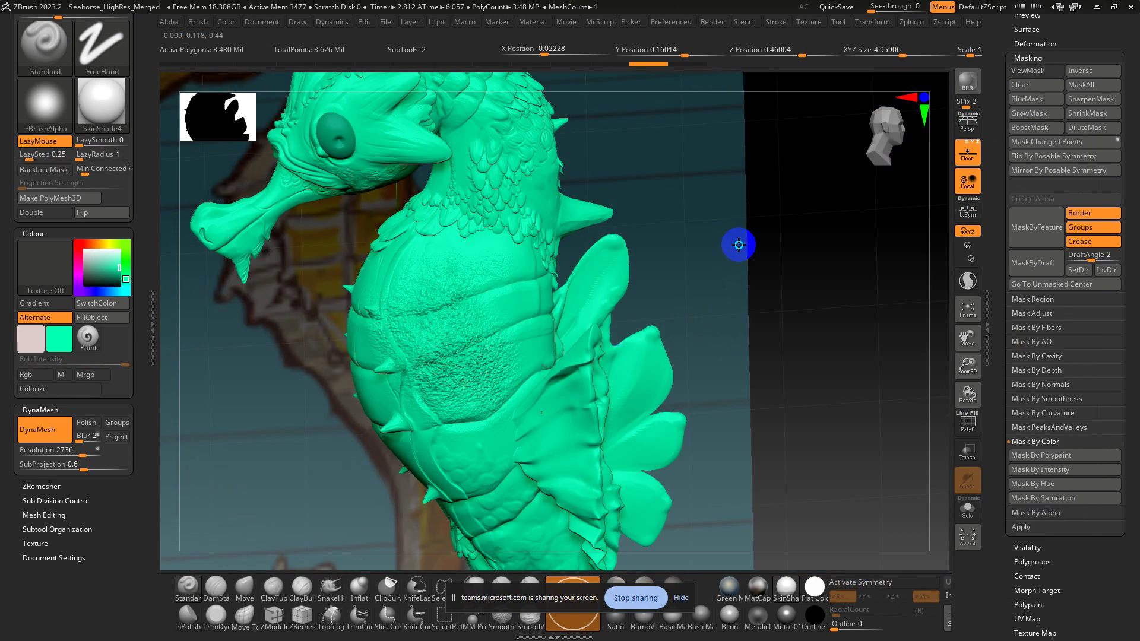